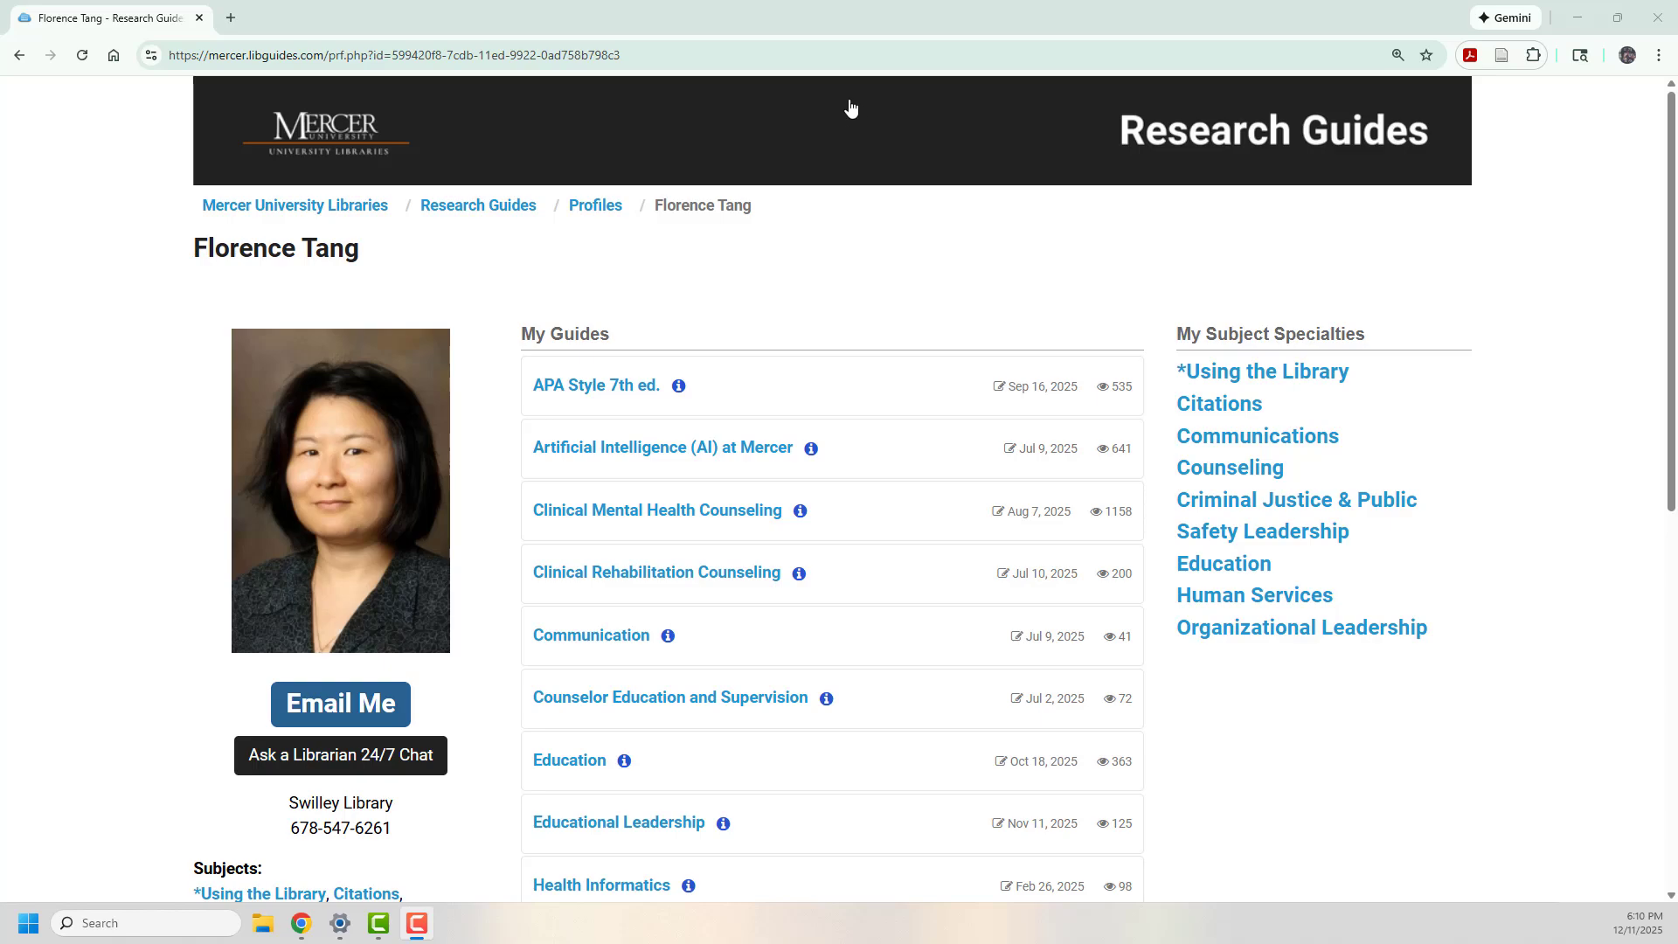
Go to the Zotero website and open its free account registration page.
click(854, 55)
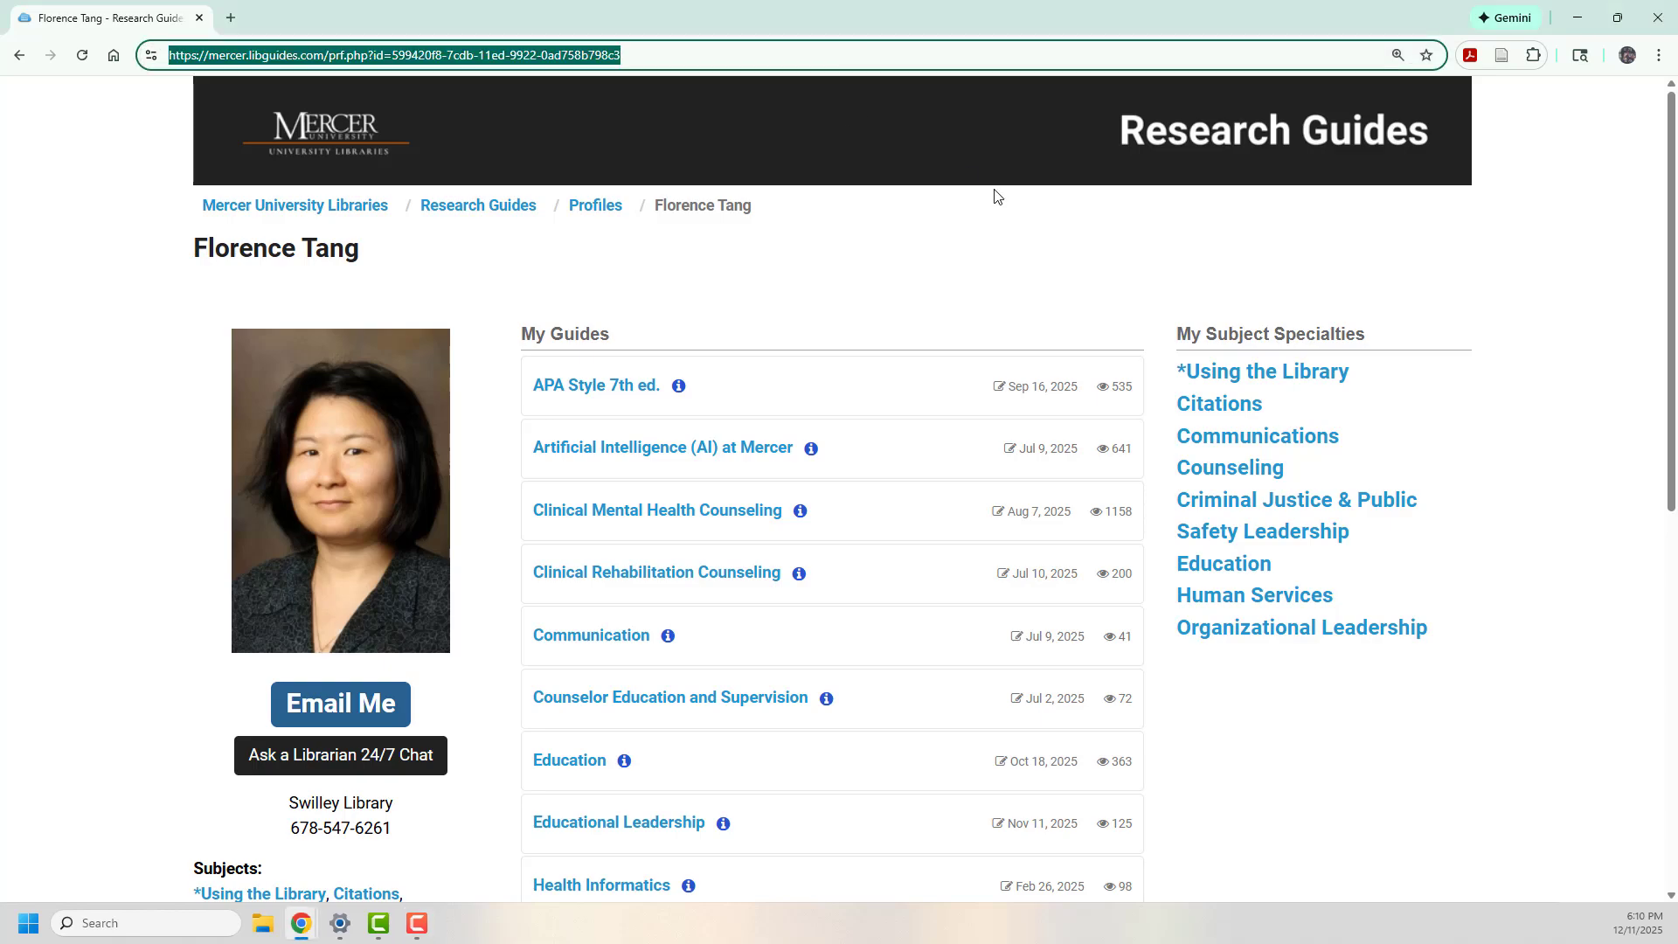
text(zotero)
key(Return)
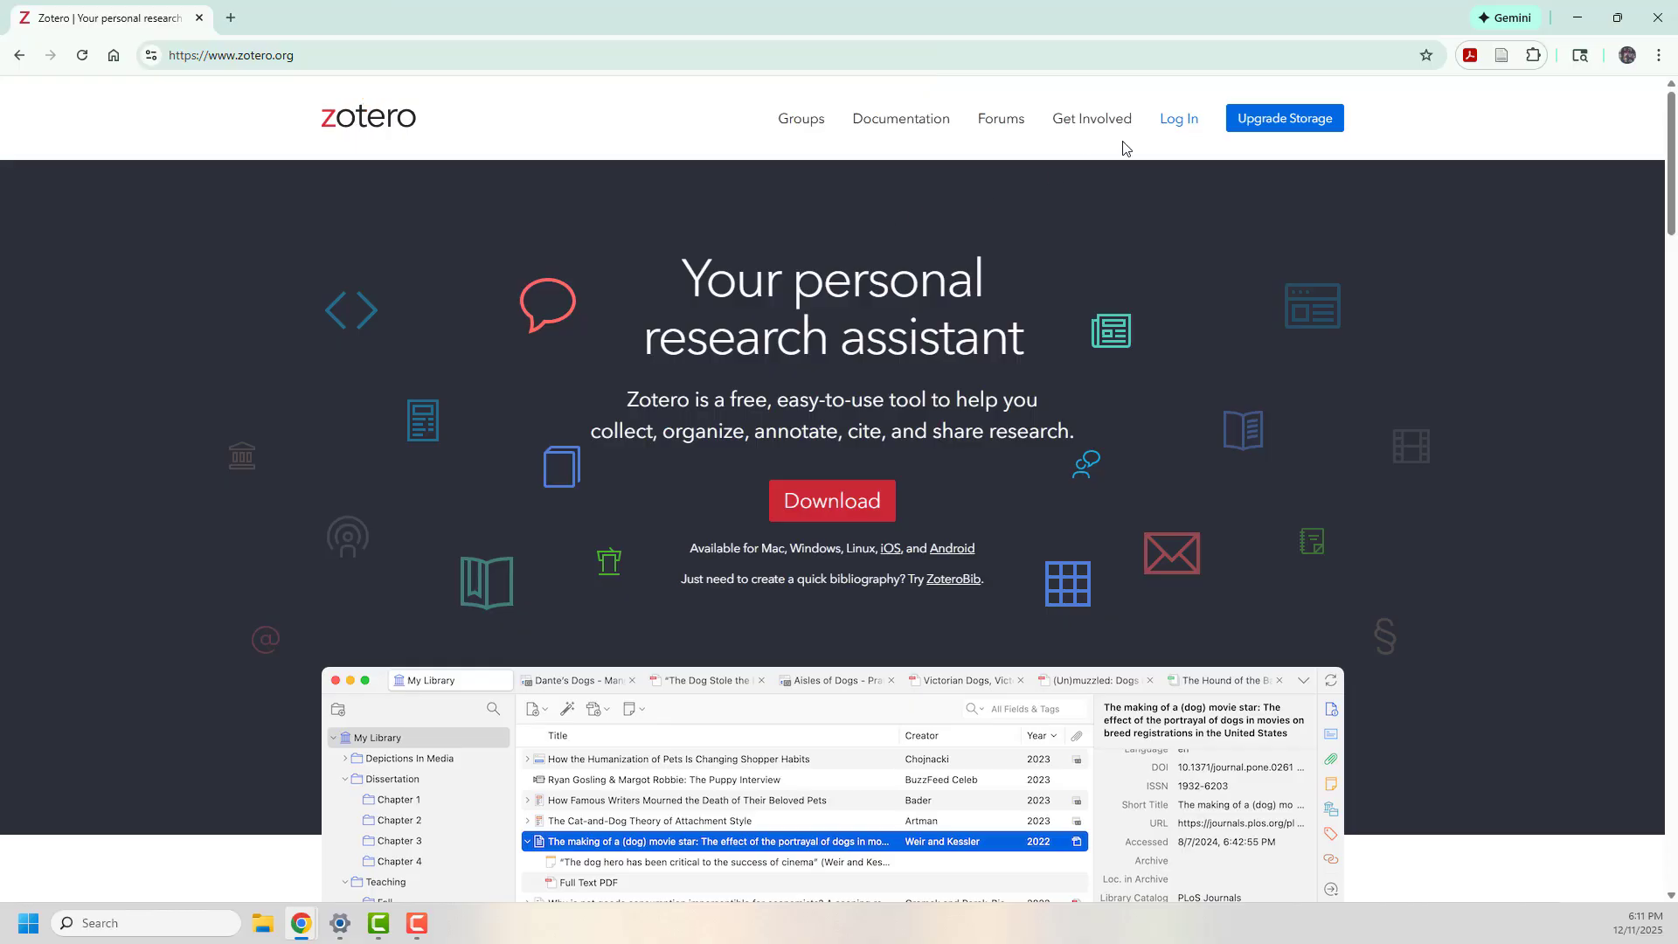
click(1171, 122)
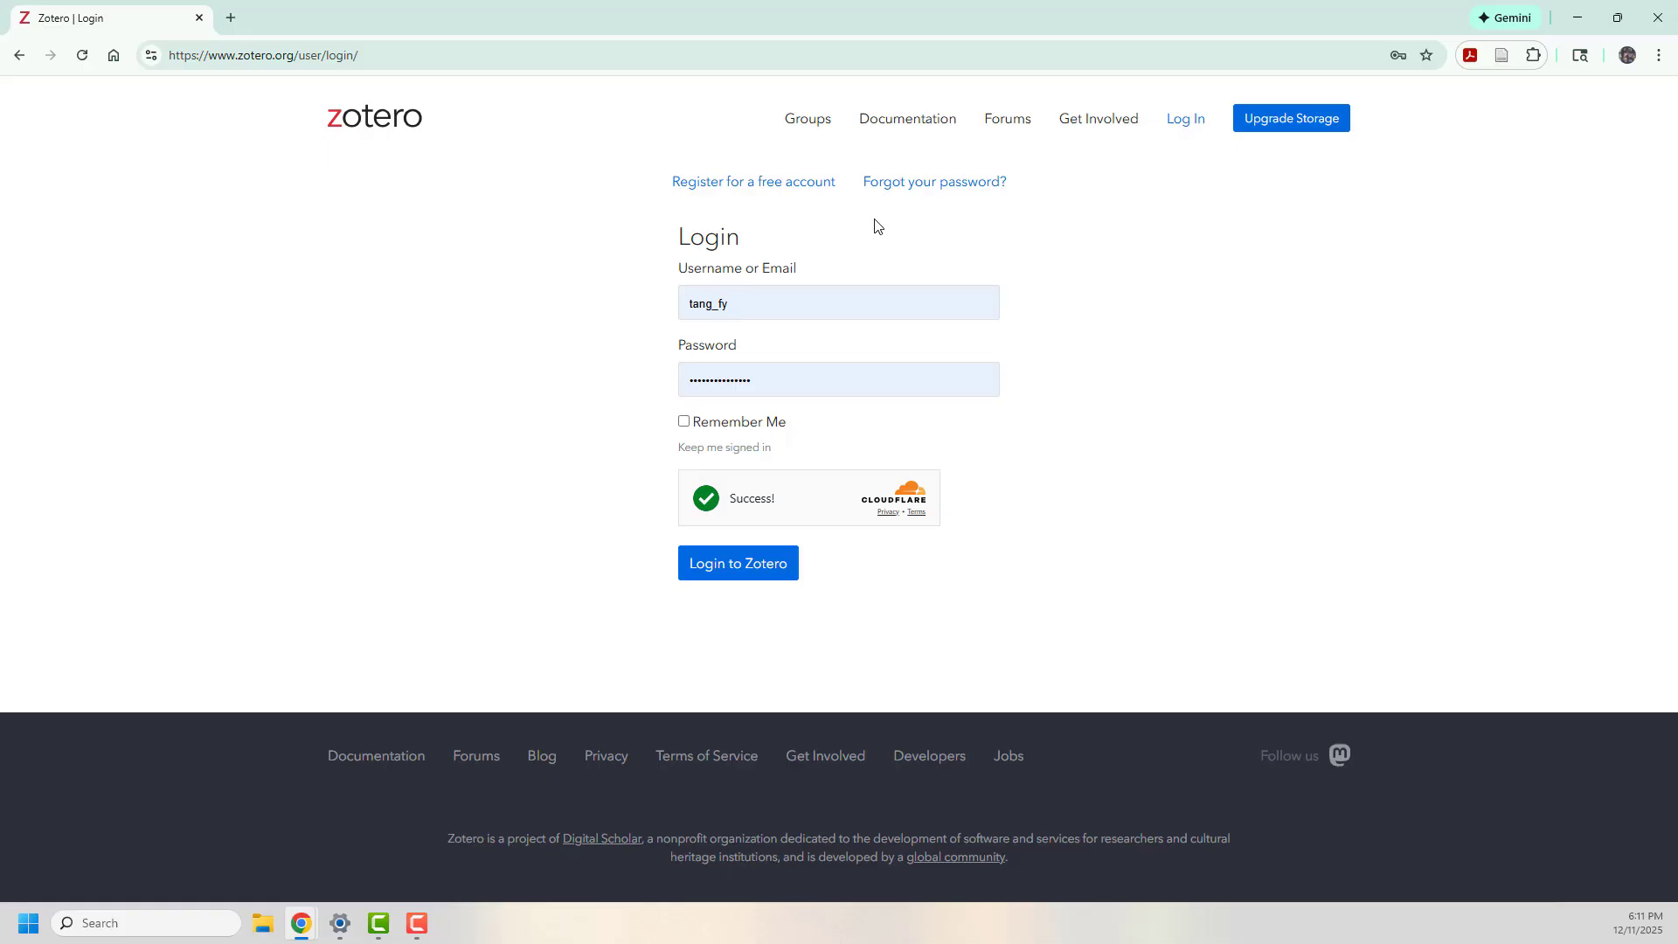
click(802, 200)
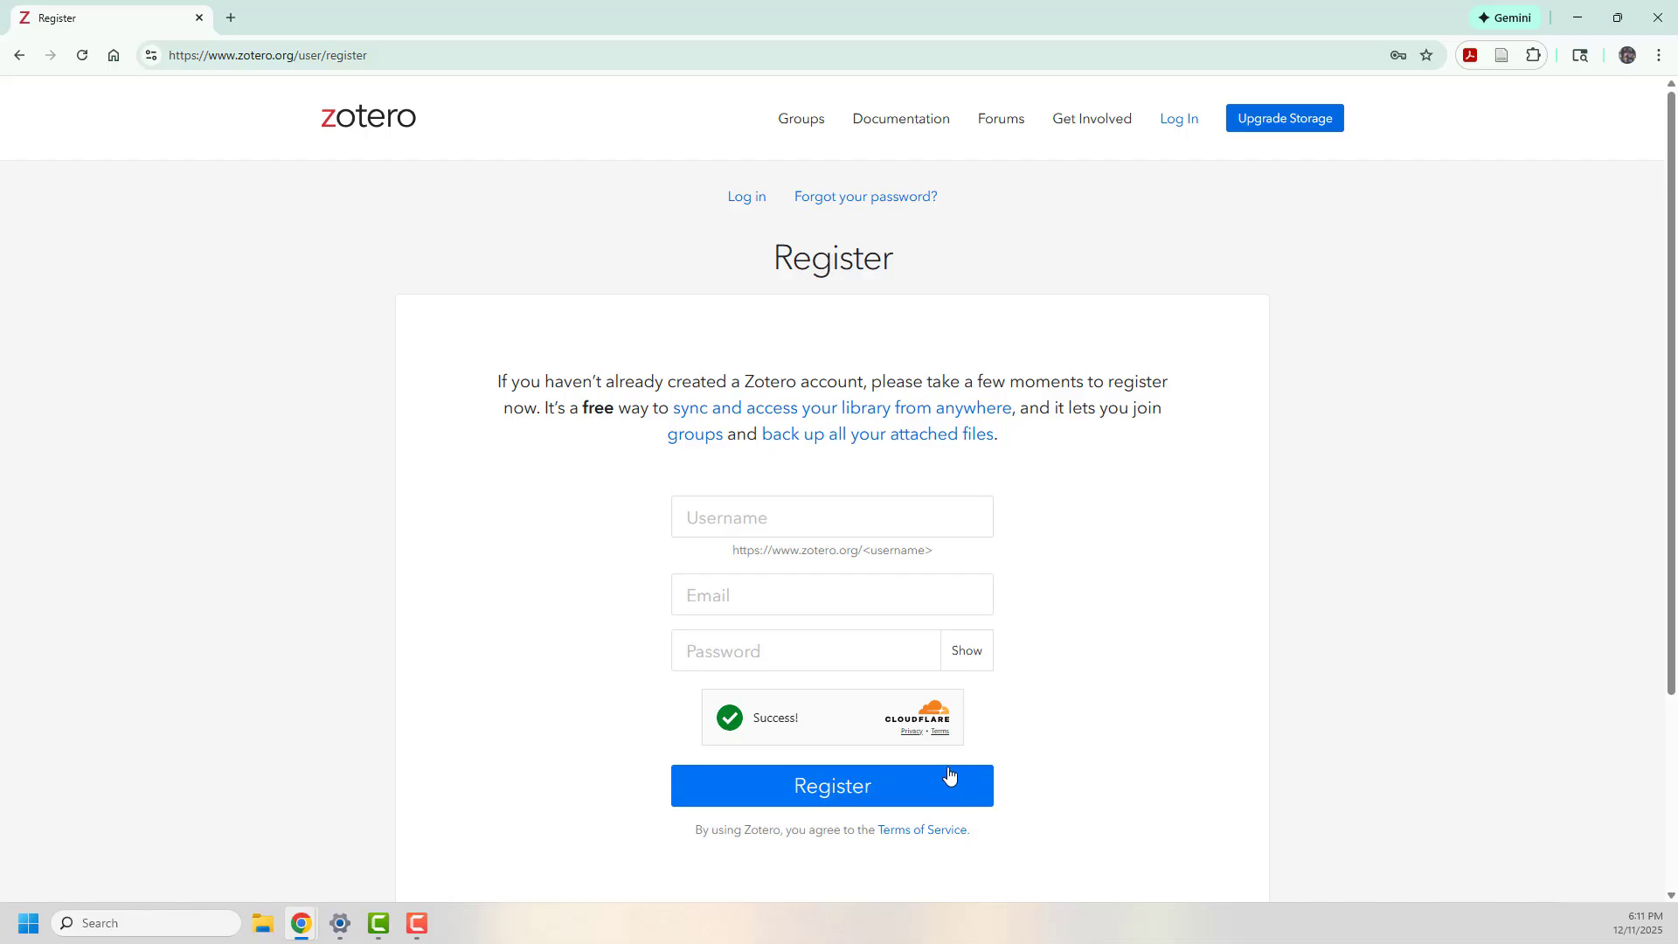
Open the Zotero download page and expand the lists of other versions and of Zotero Connectors for other browsers.
click(393, 129)
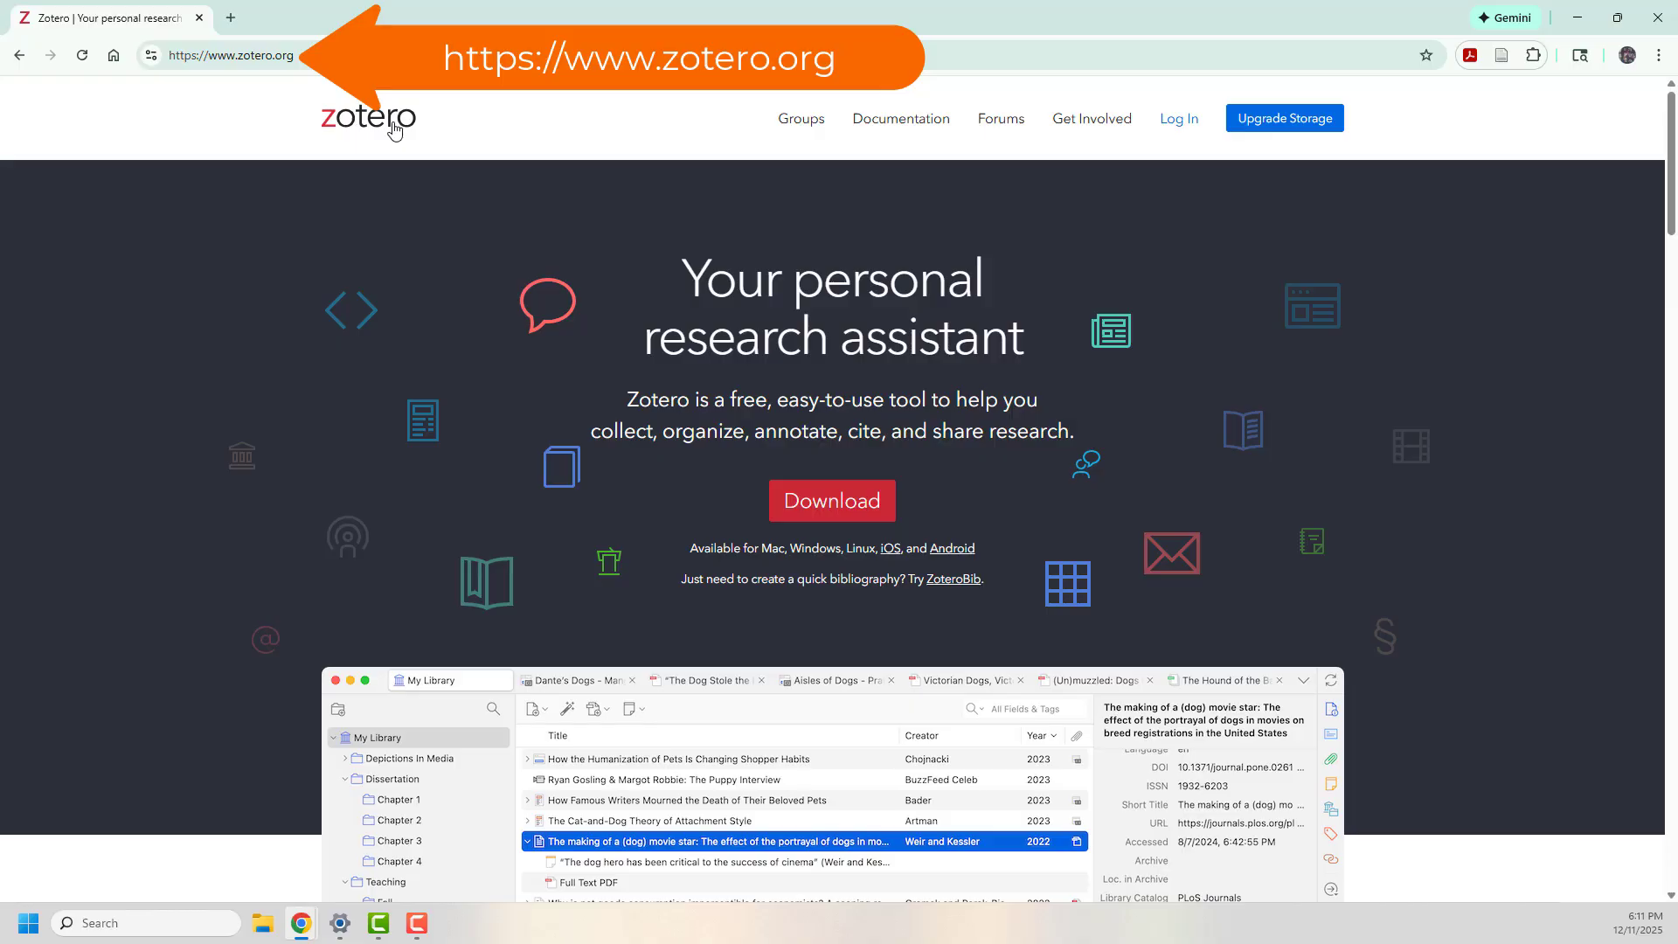
click(786, 518)
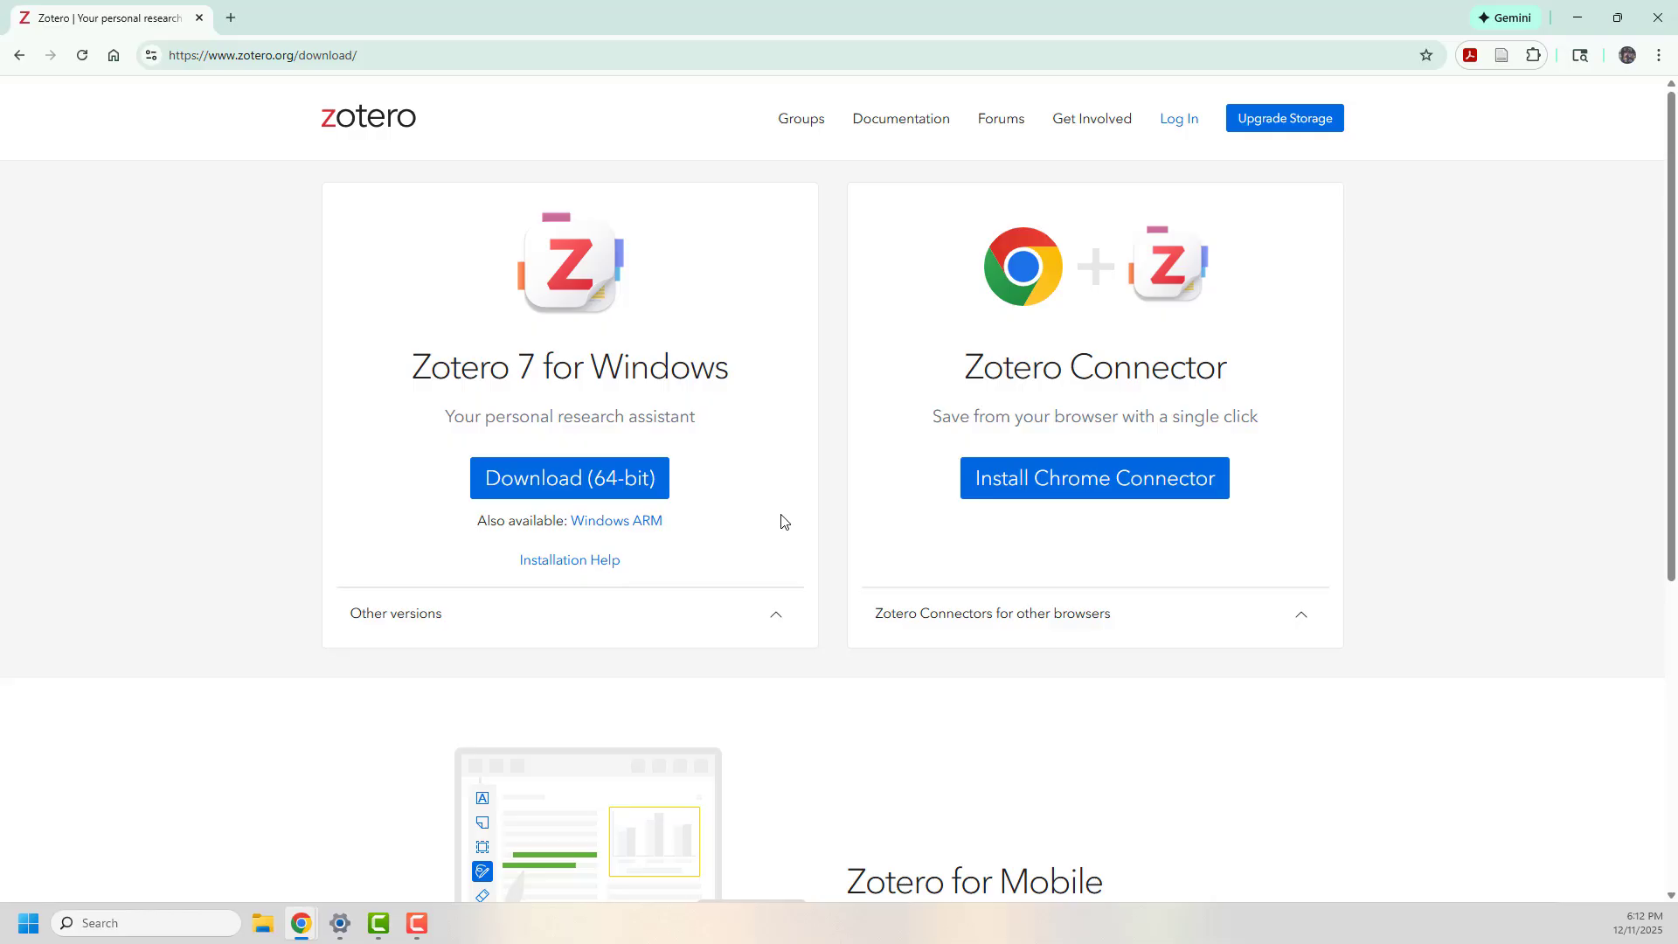
click(744, 628)
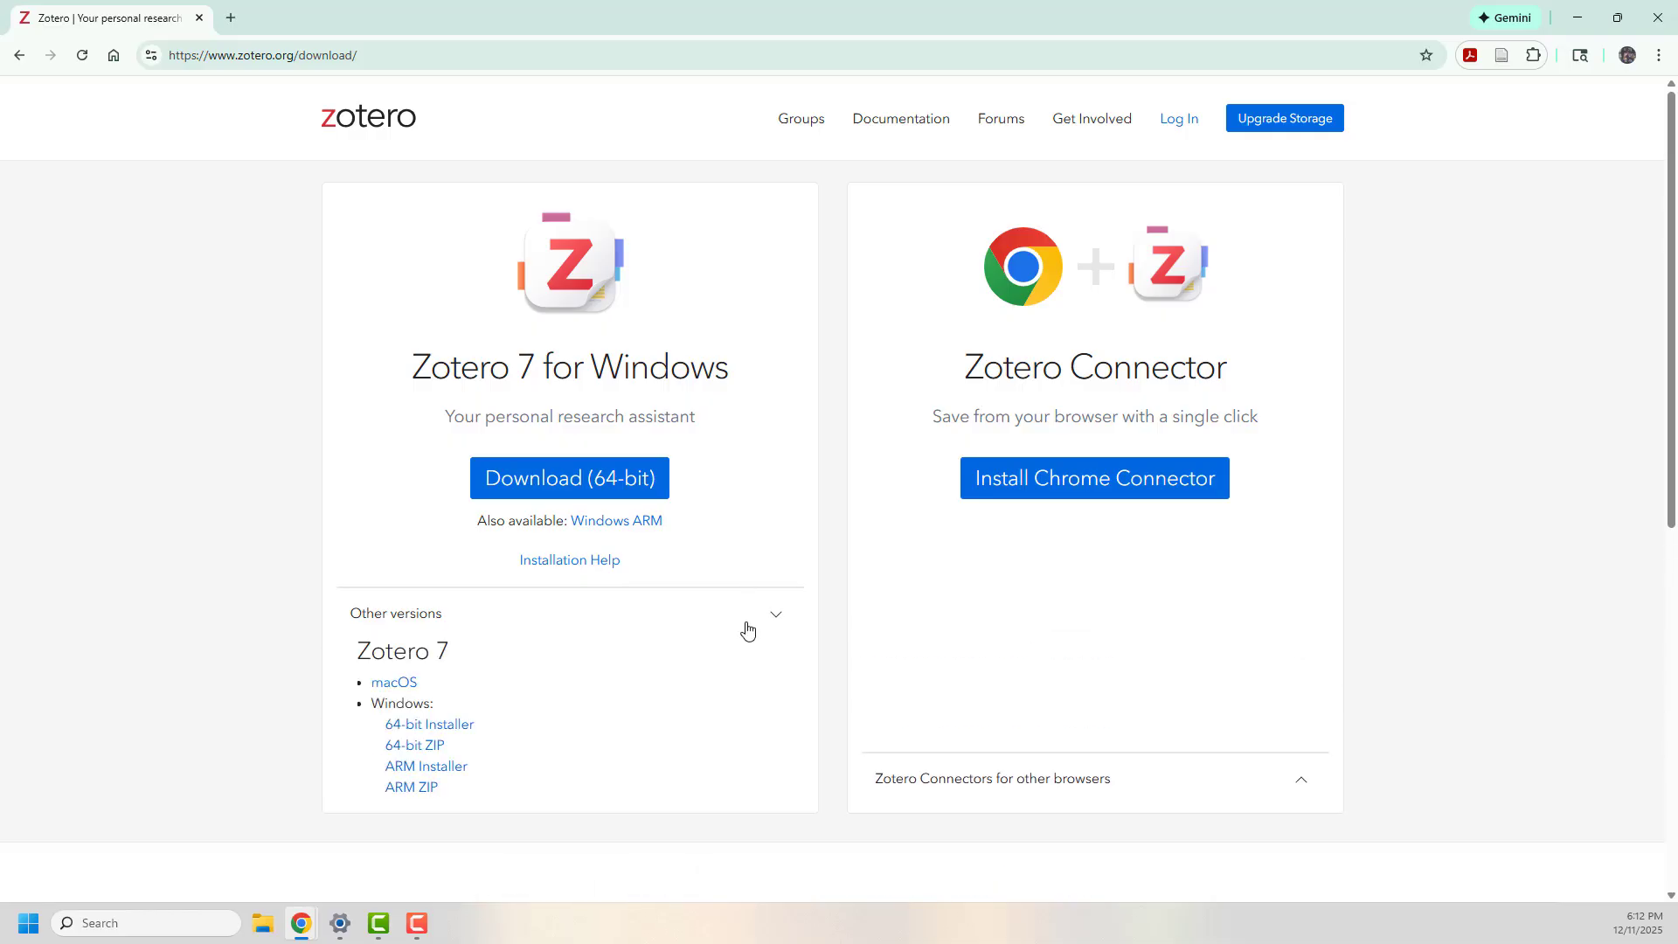
scroll(745, 629, down, 2)
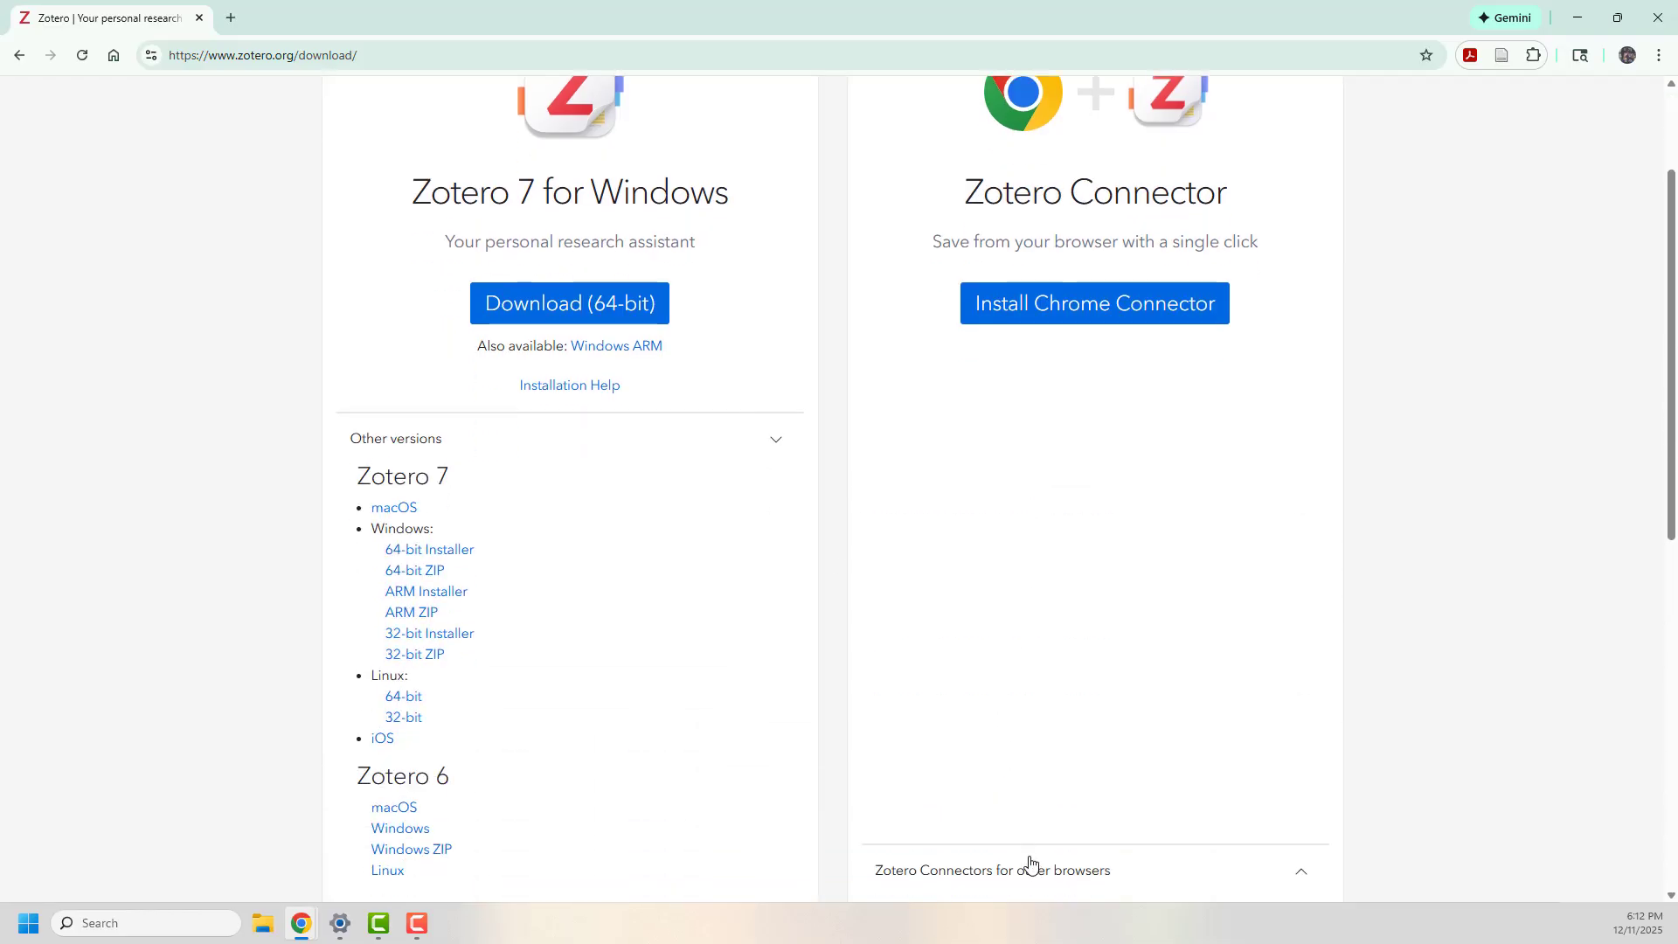
click(1035, 871)
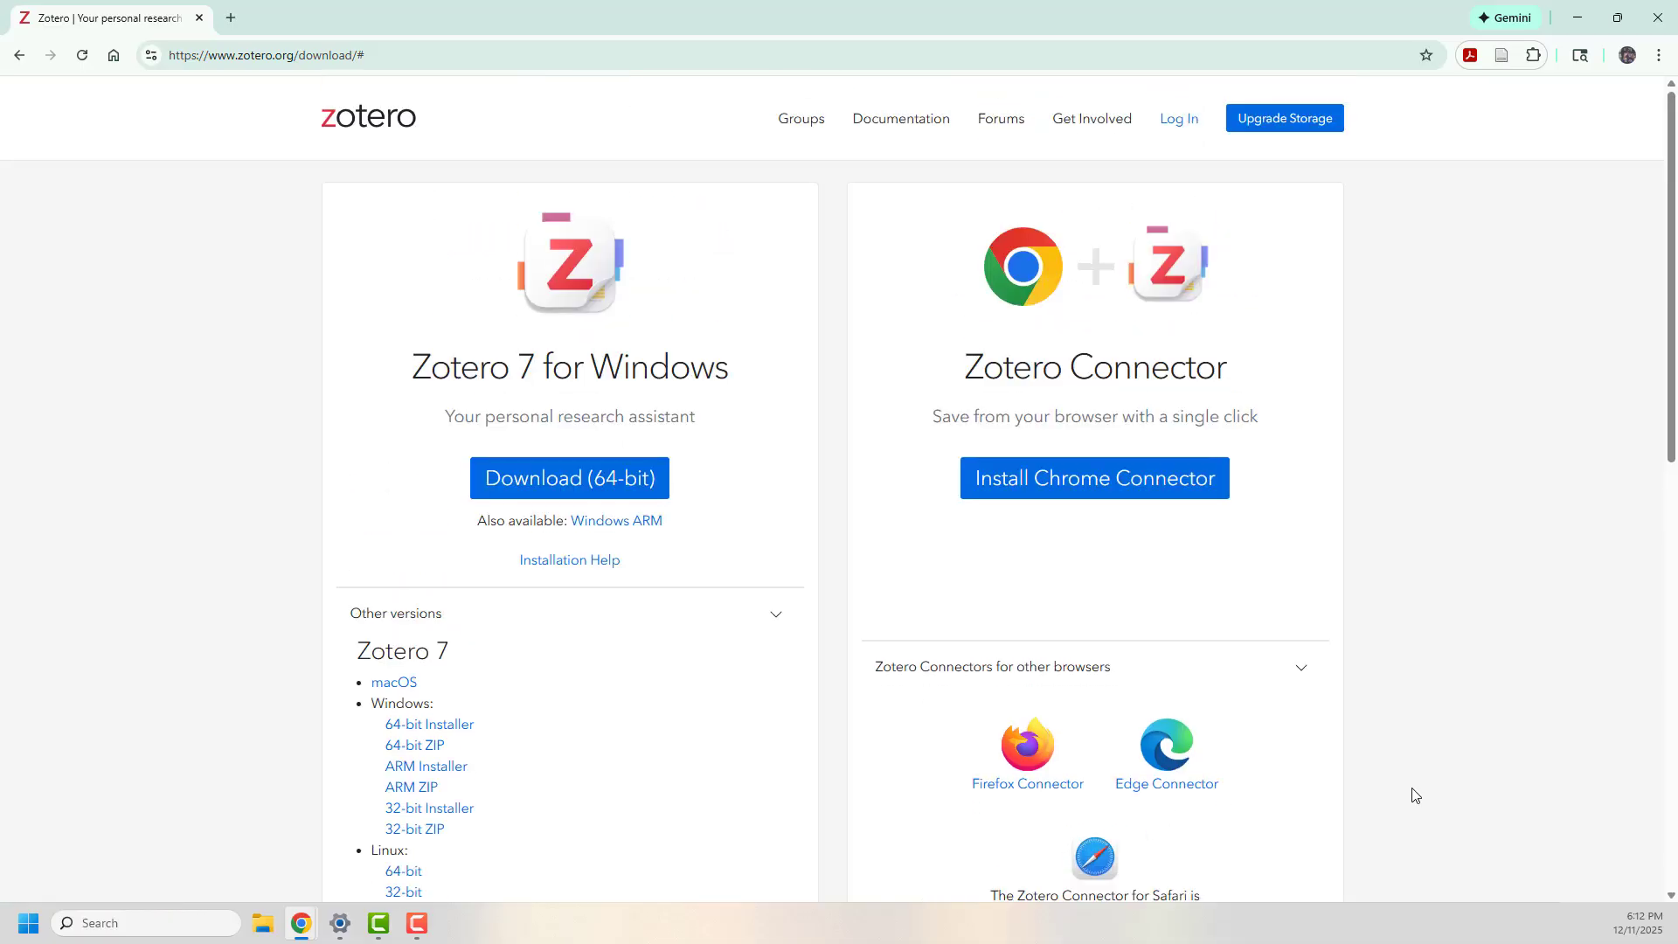
scroll(1411, 797, down, 2)
scroll(1408, 796, down, 1)
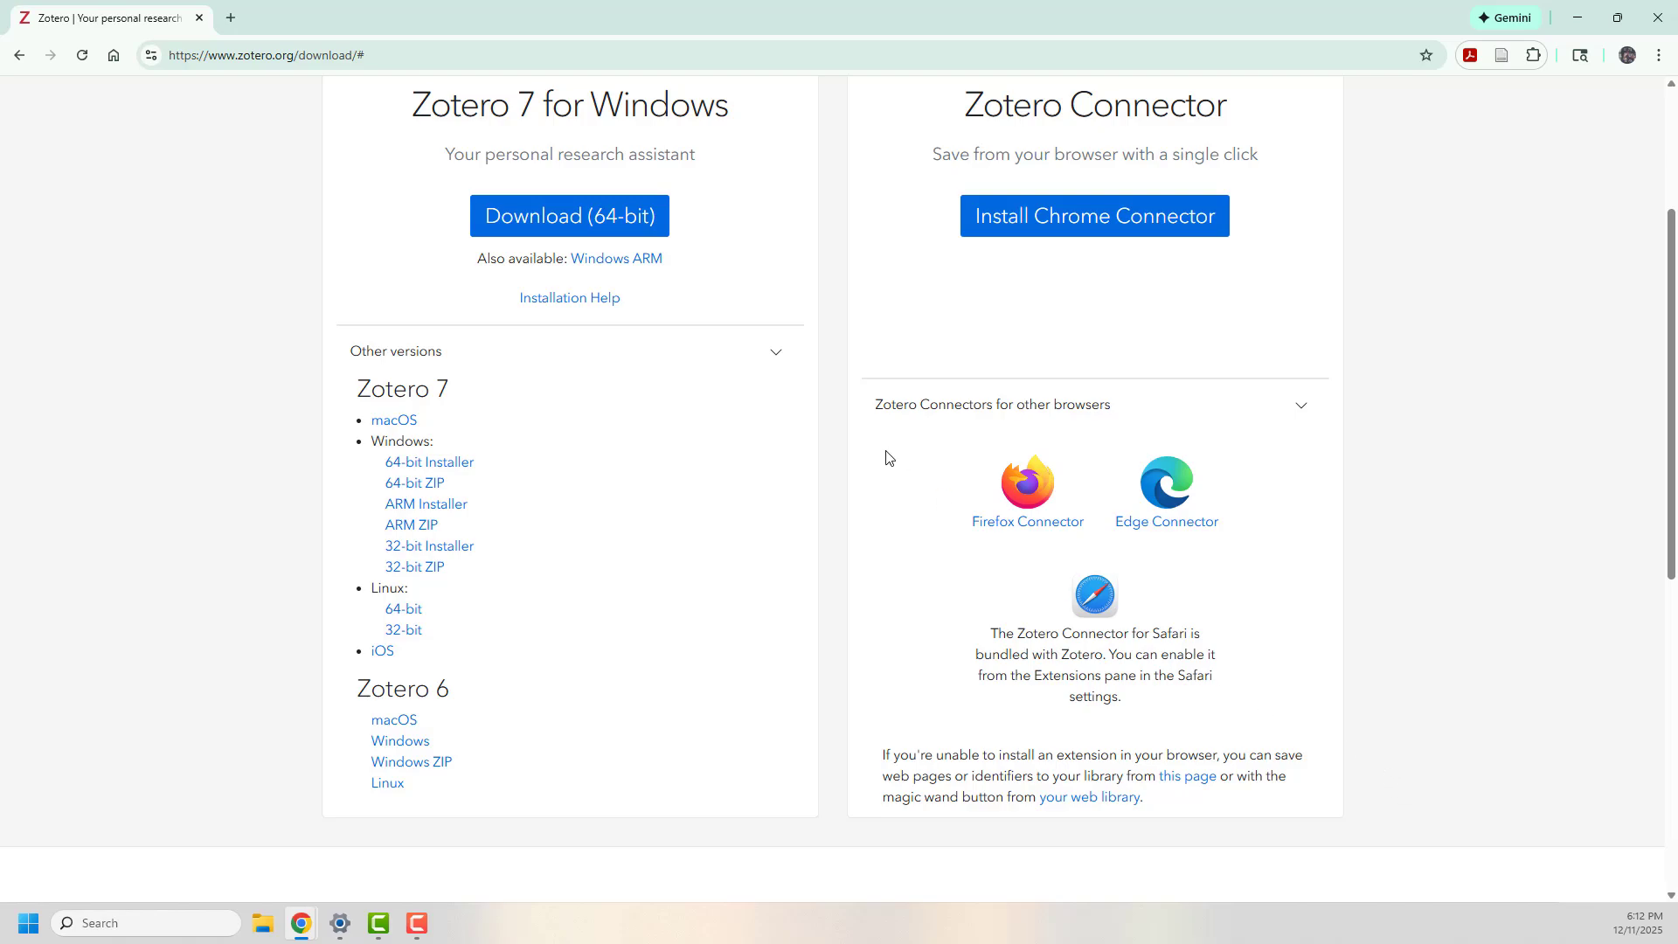
Download the 64-bit Zotero 7 installer for Windows and locate the setup file in the Downloads folder.
click(639, 226)
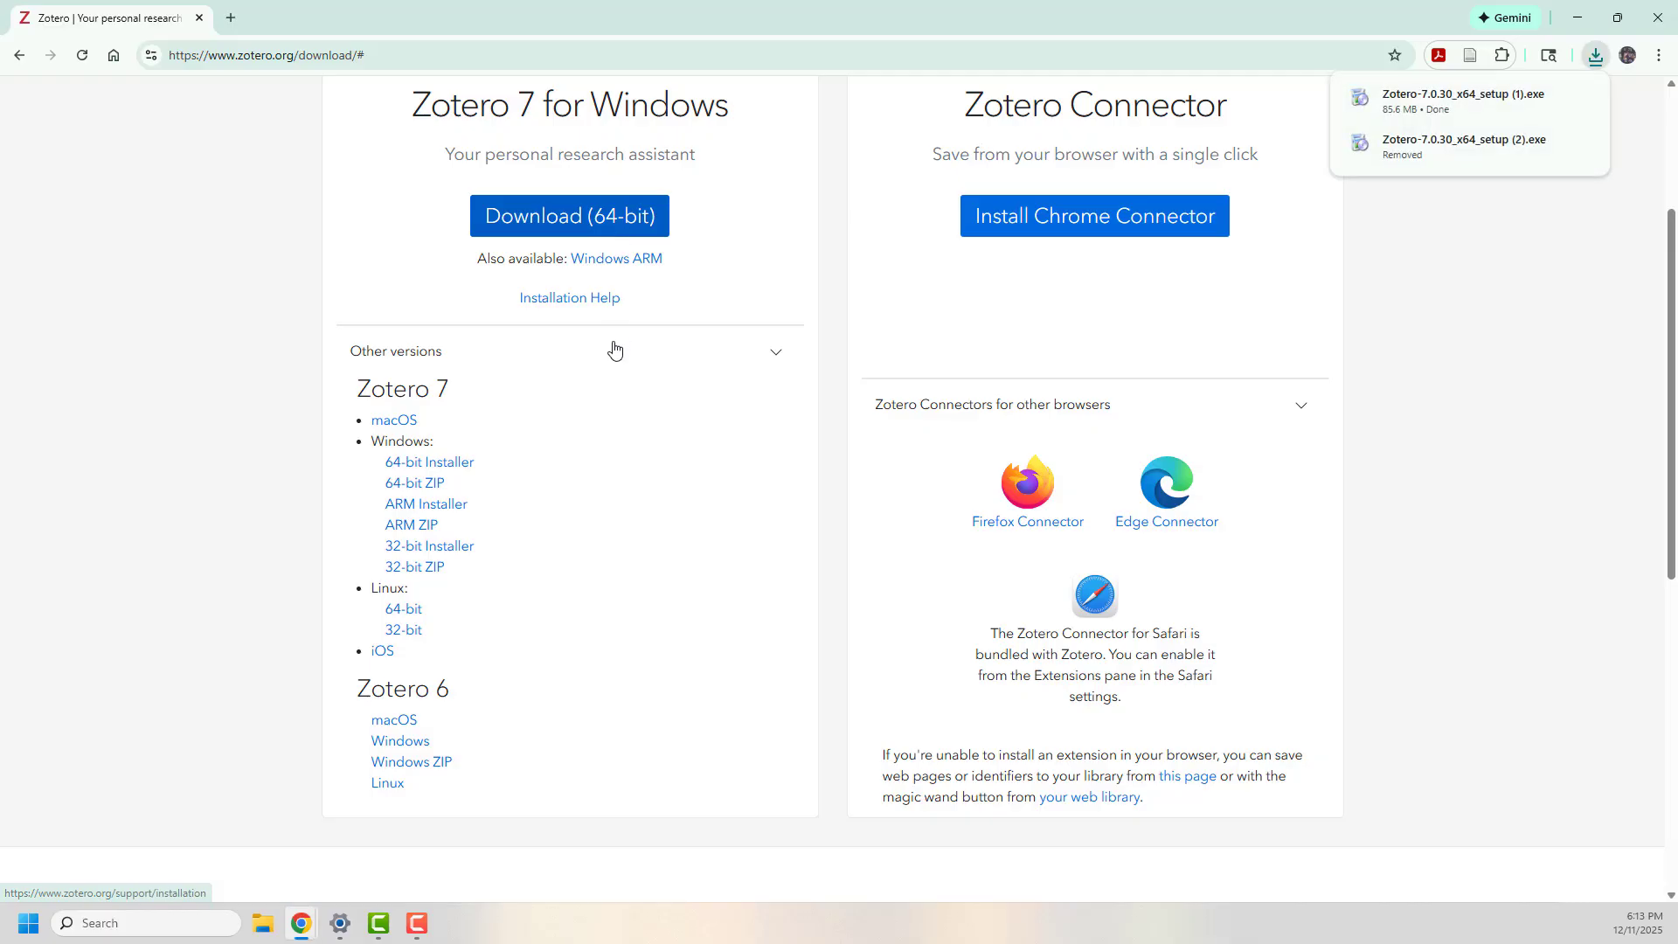
click(266, 931)
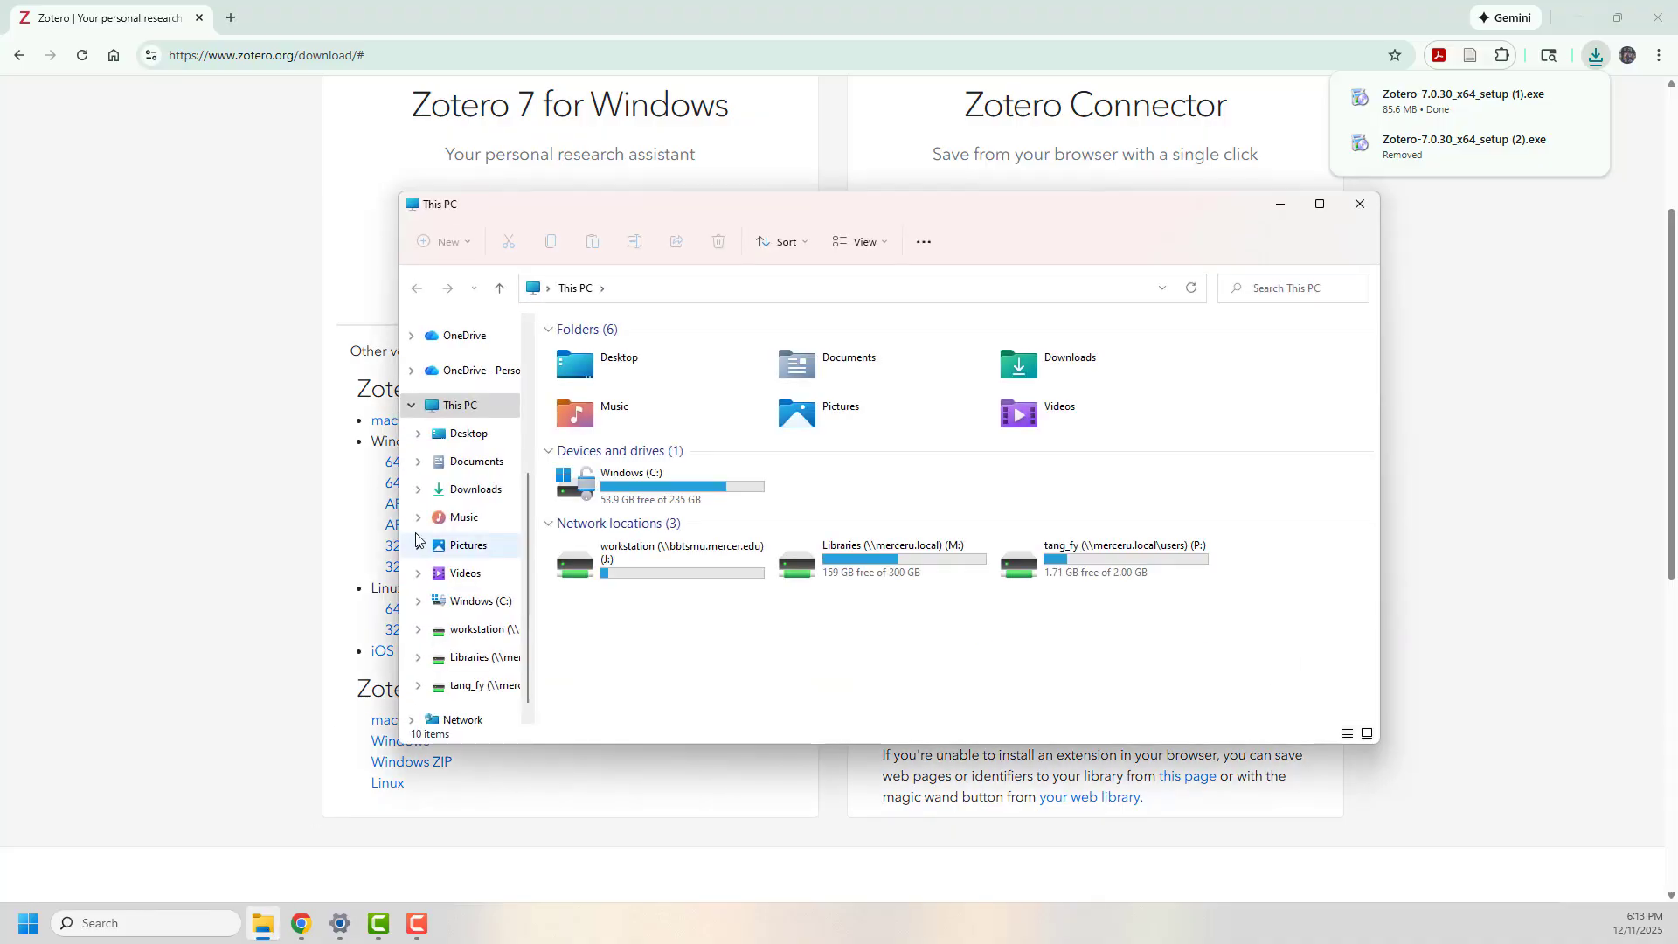
click(461, 491)
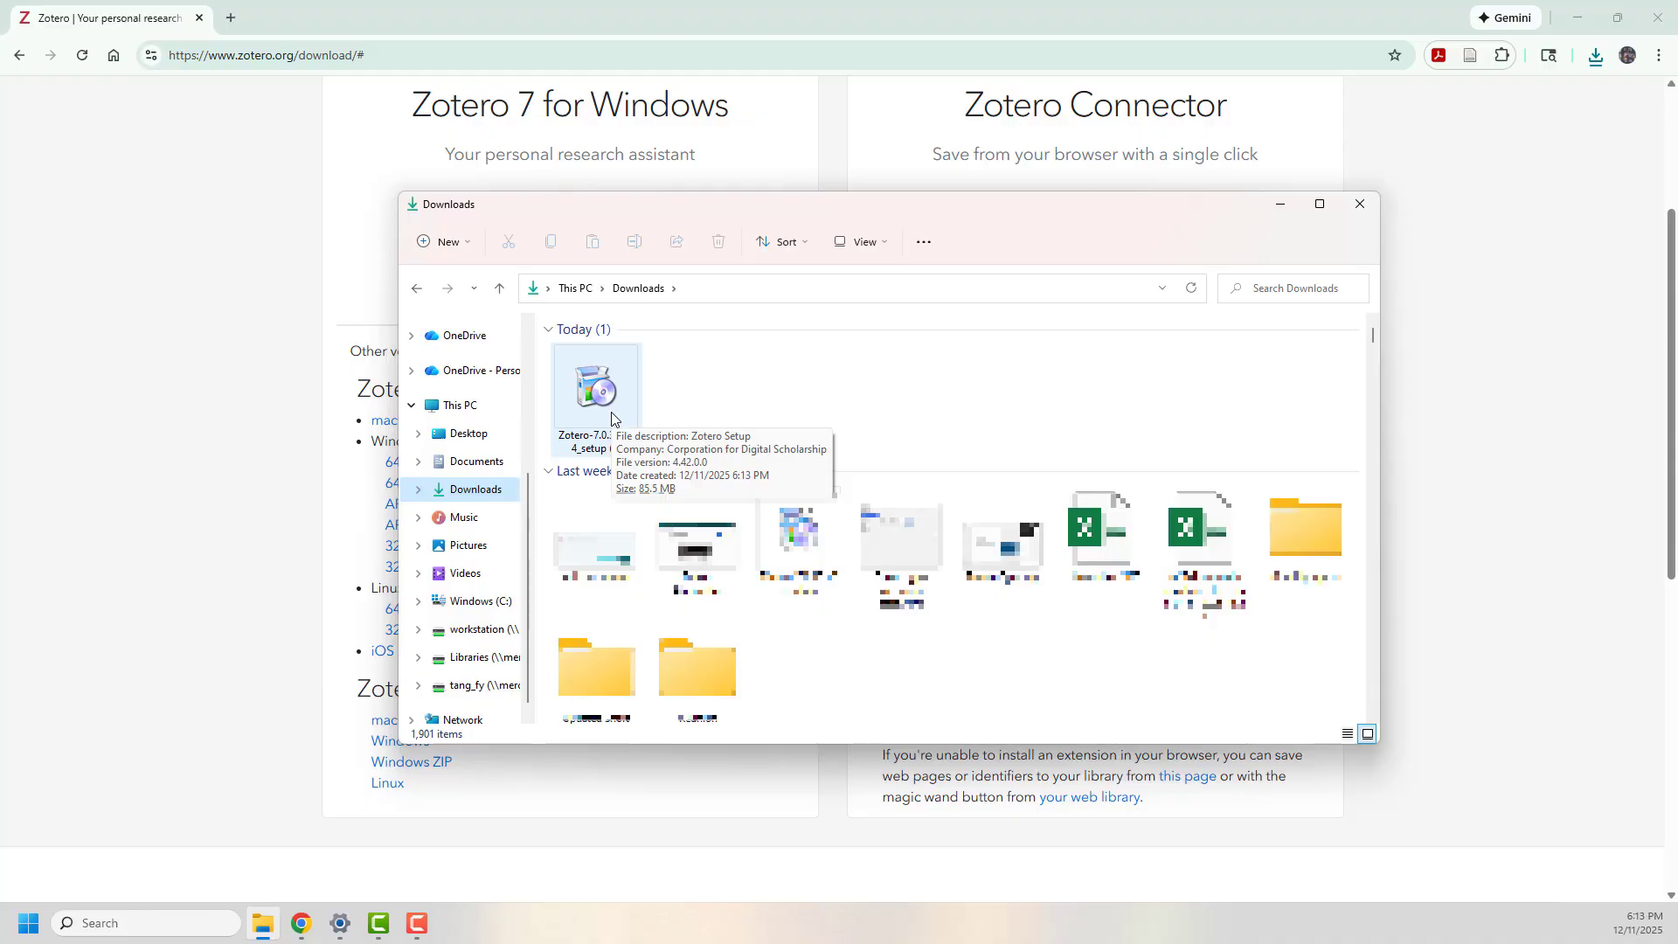
click(611, 412)
click(1363, 207)
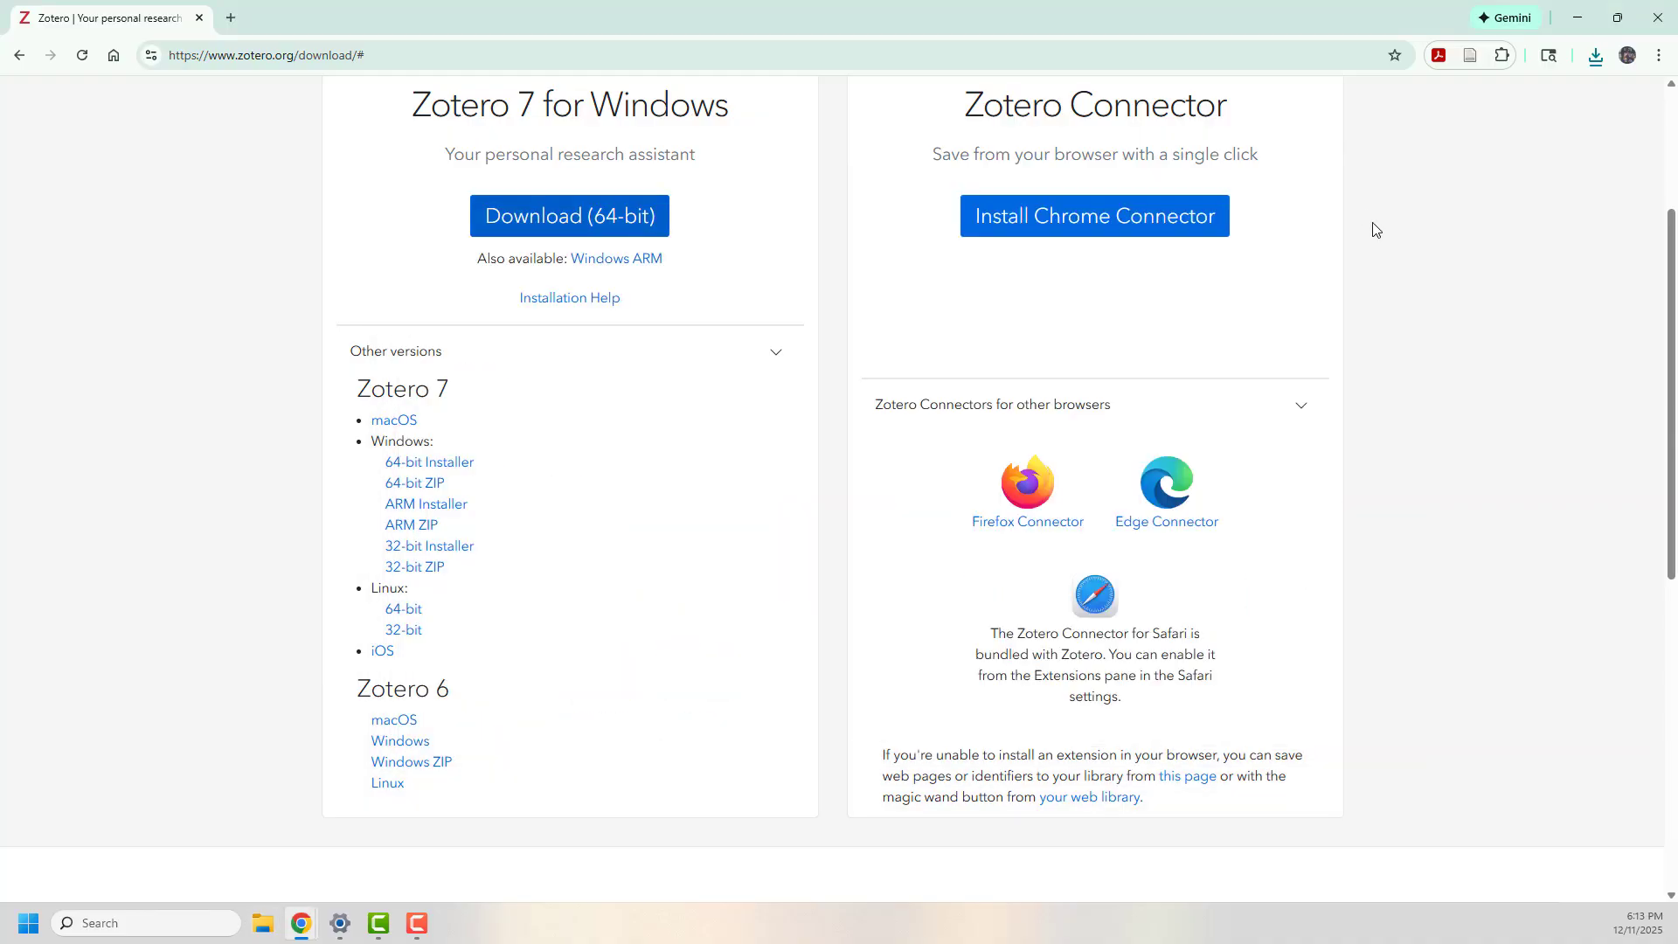
Launch the installed Zotero desktop application from Windows.
scroll(1446, 428, up, 1)
scroll(1446, 428, up, 2)
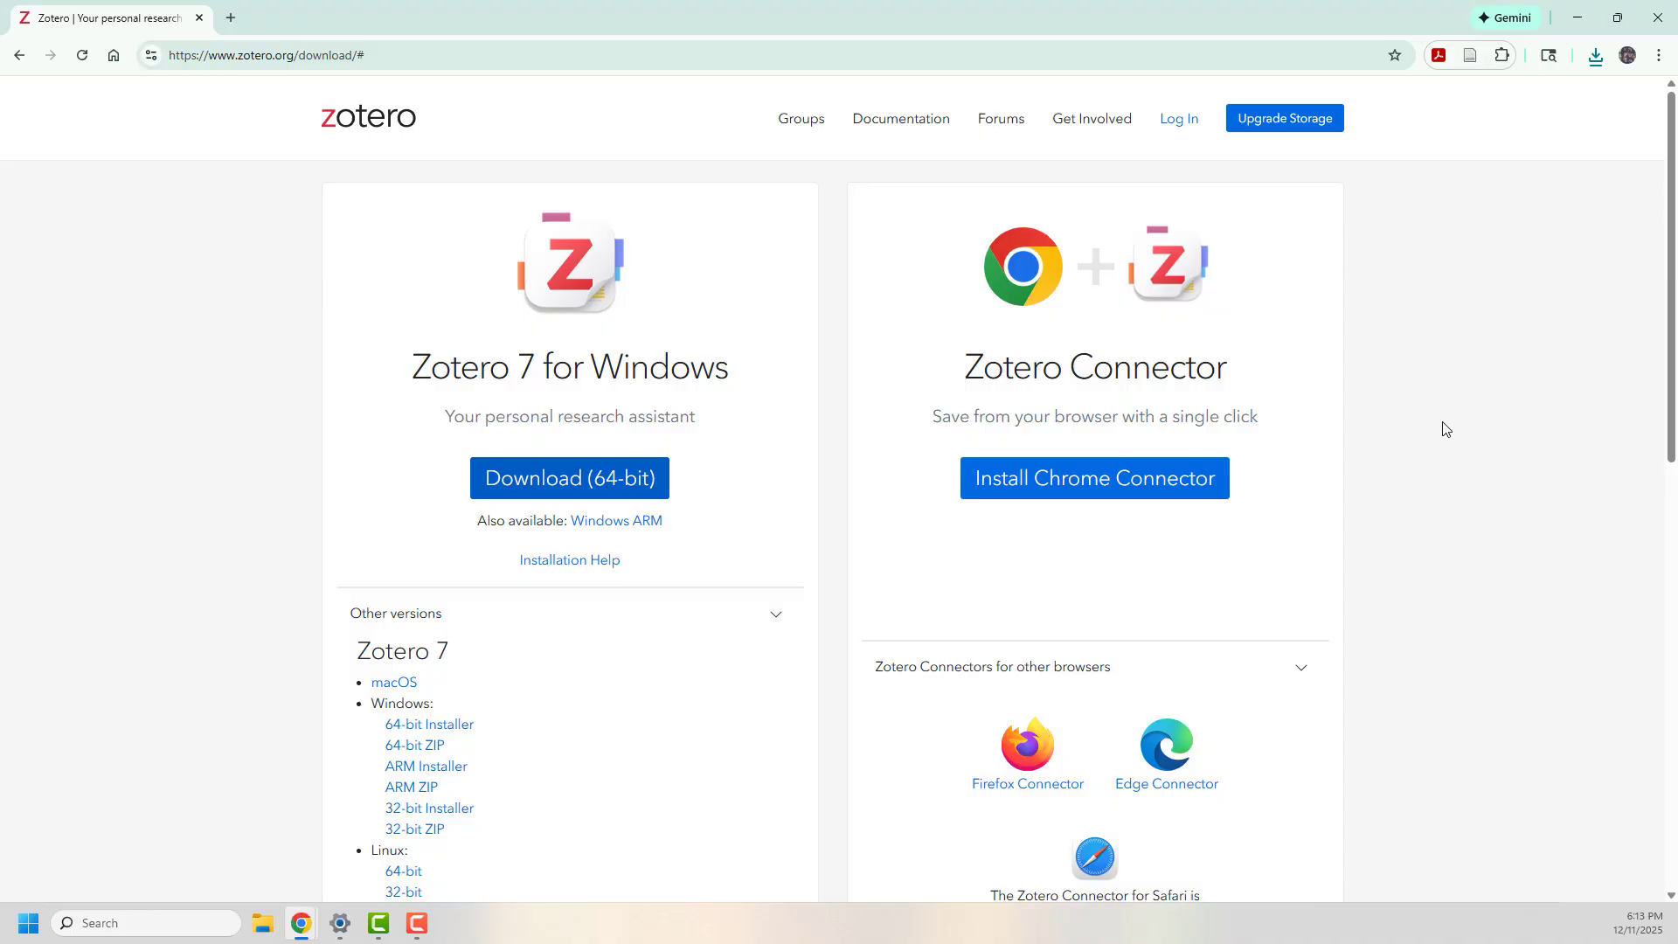
click(35, 930)
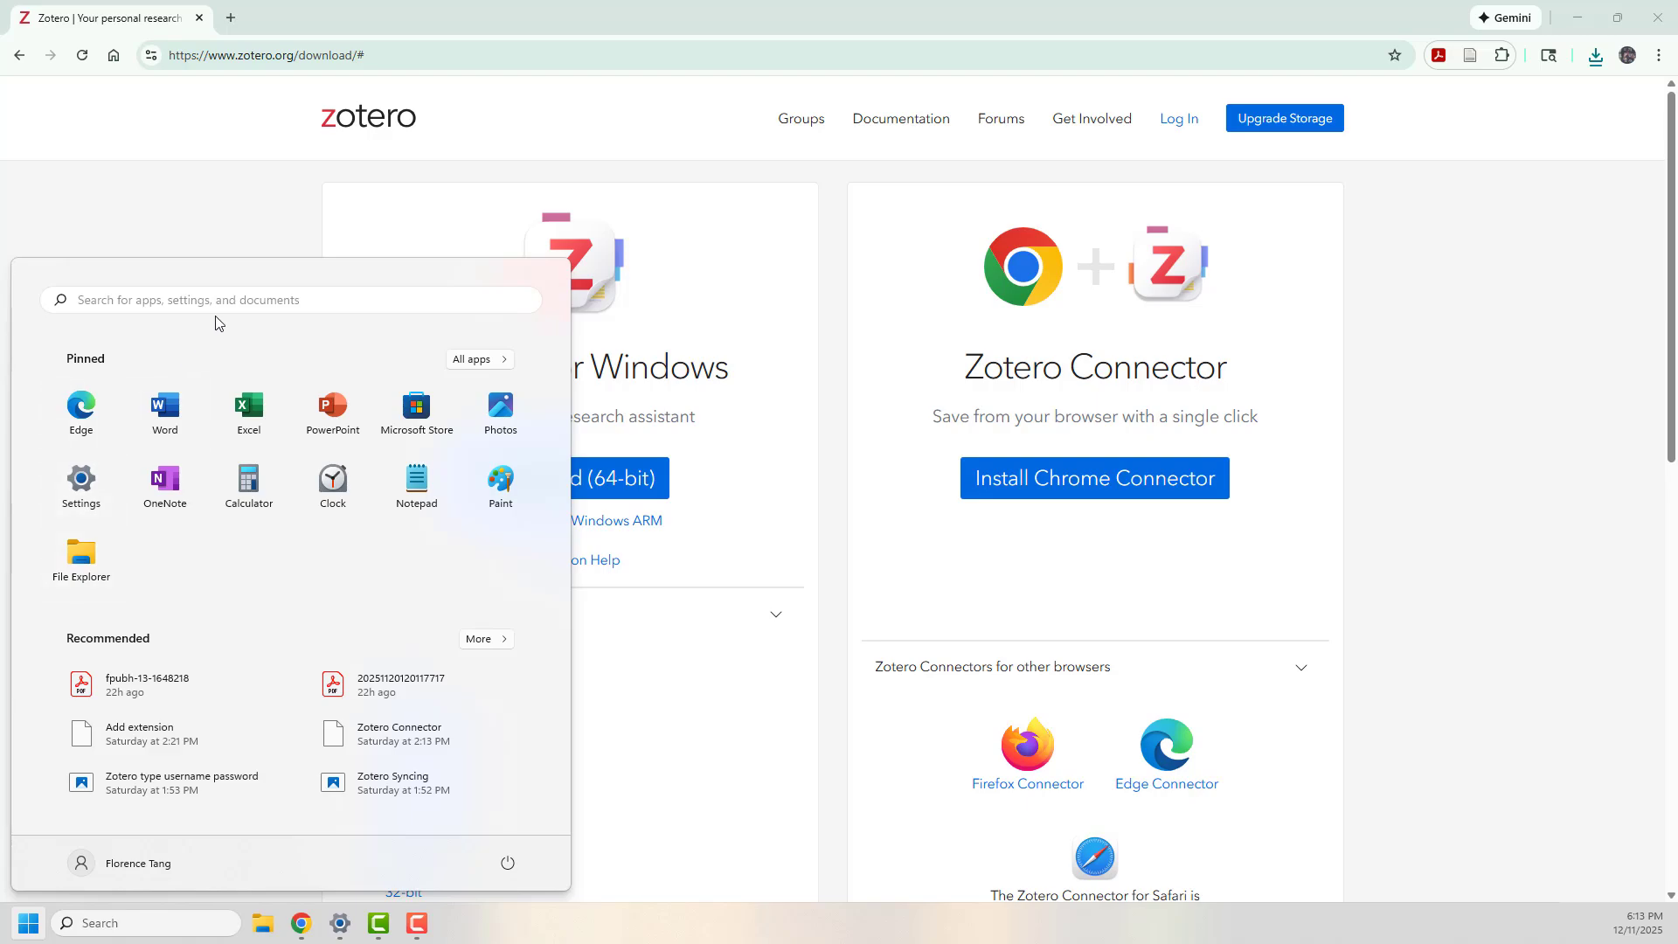
click(231, 300)
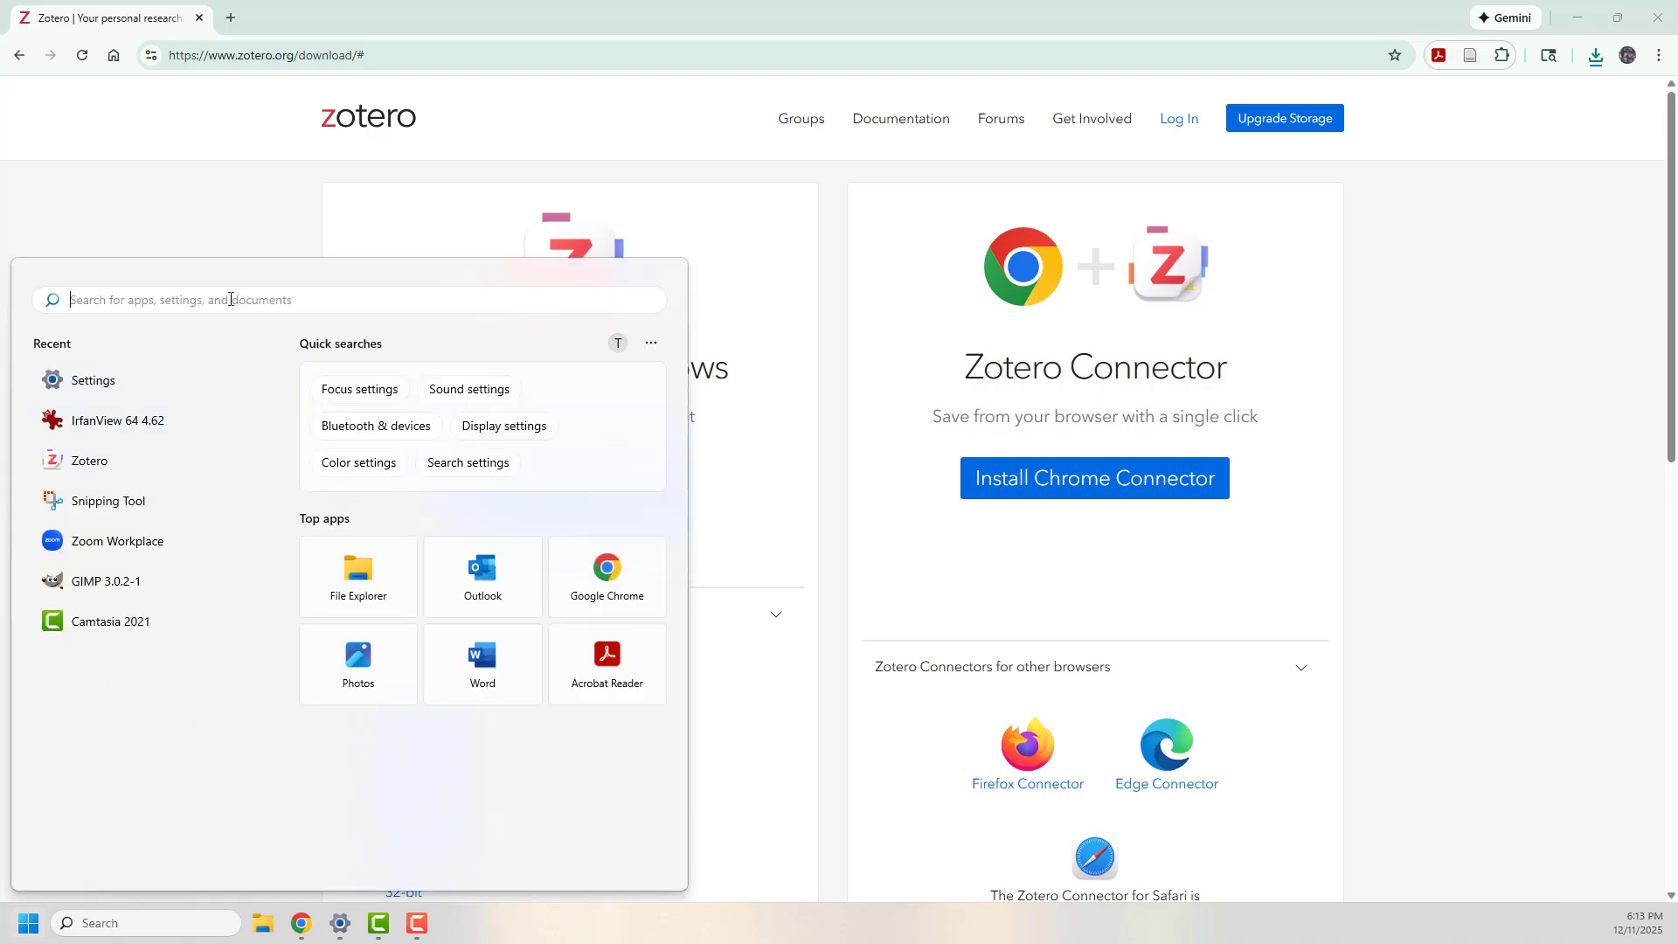
click(99, 469)
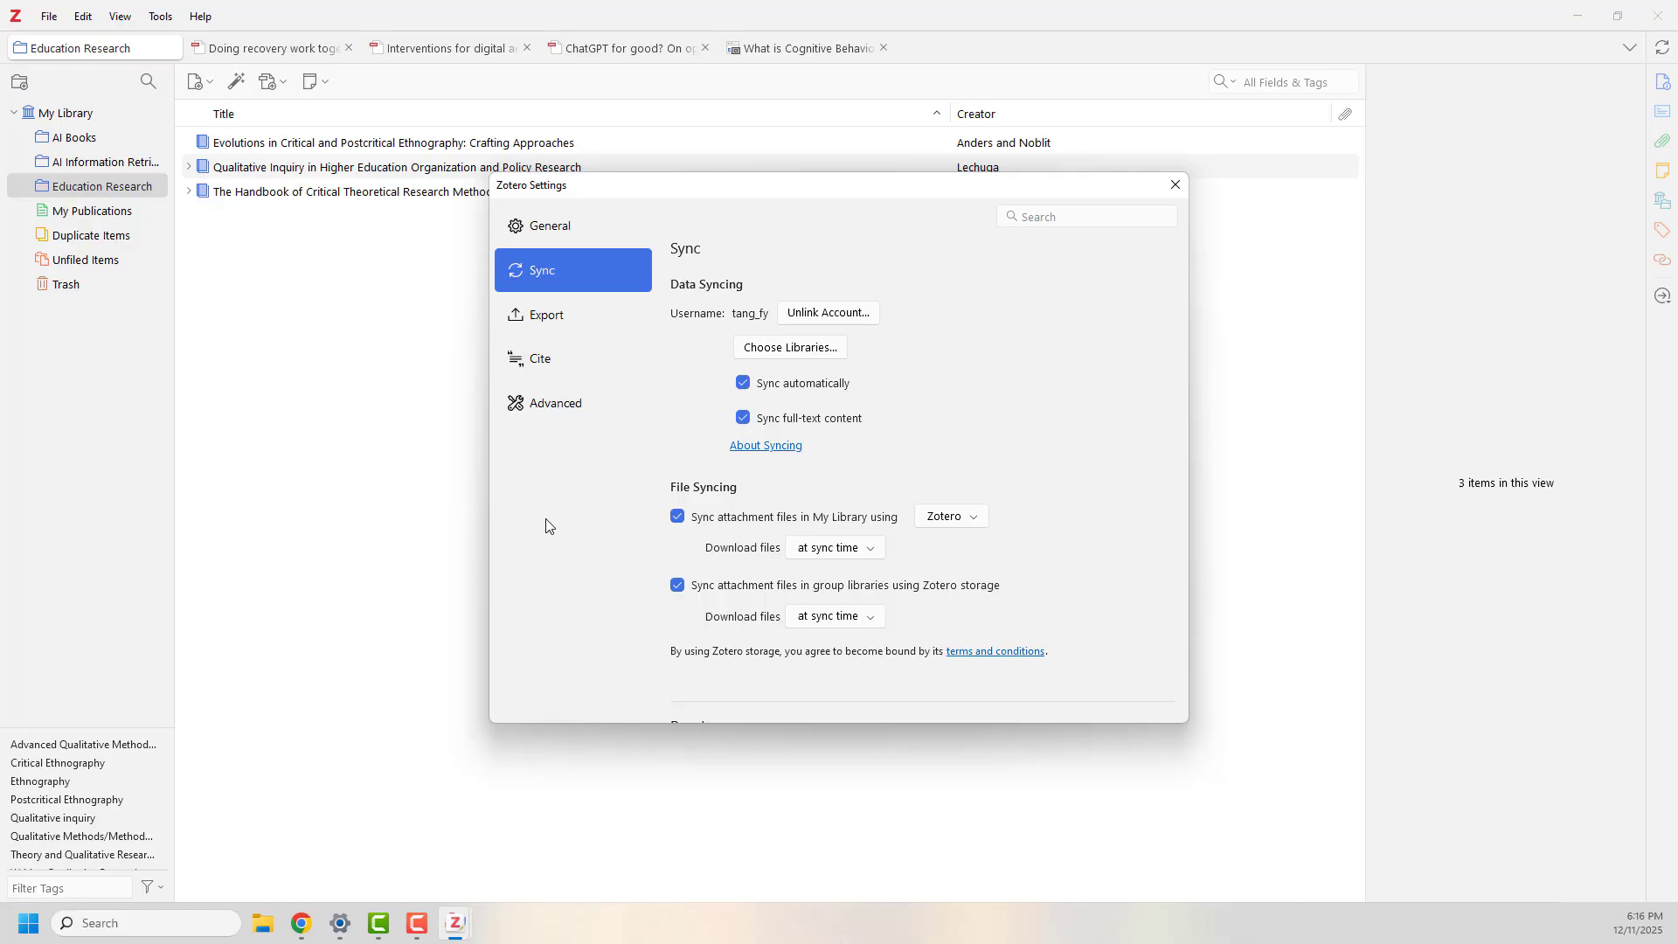
Select the American Psychological Association 7th edition style in the Cite settings and close the settings.
click(600, 368)
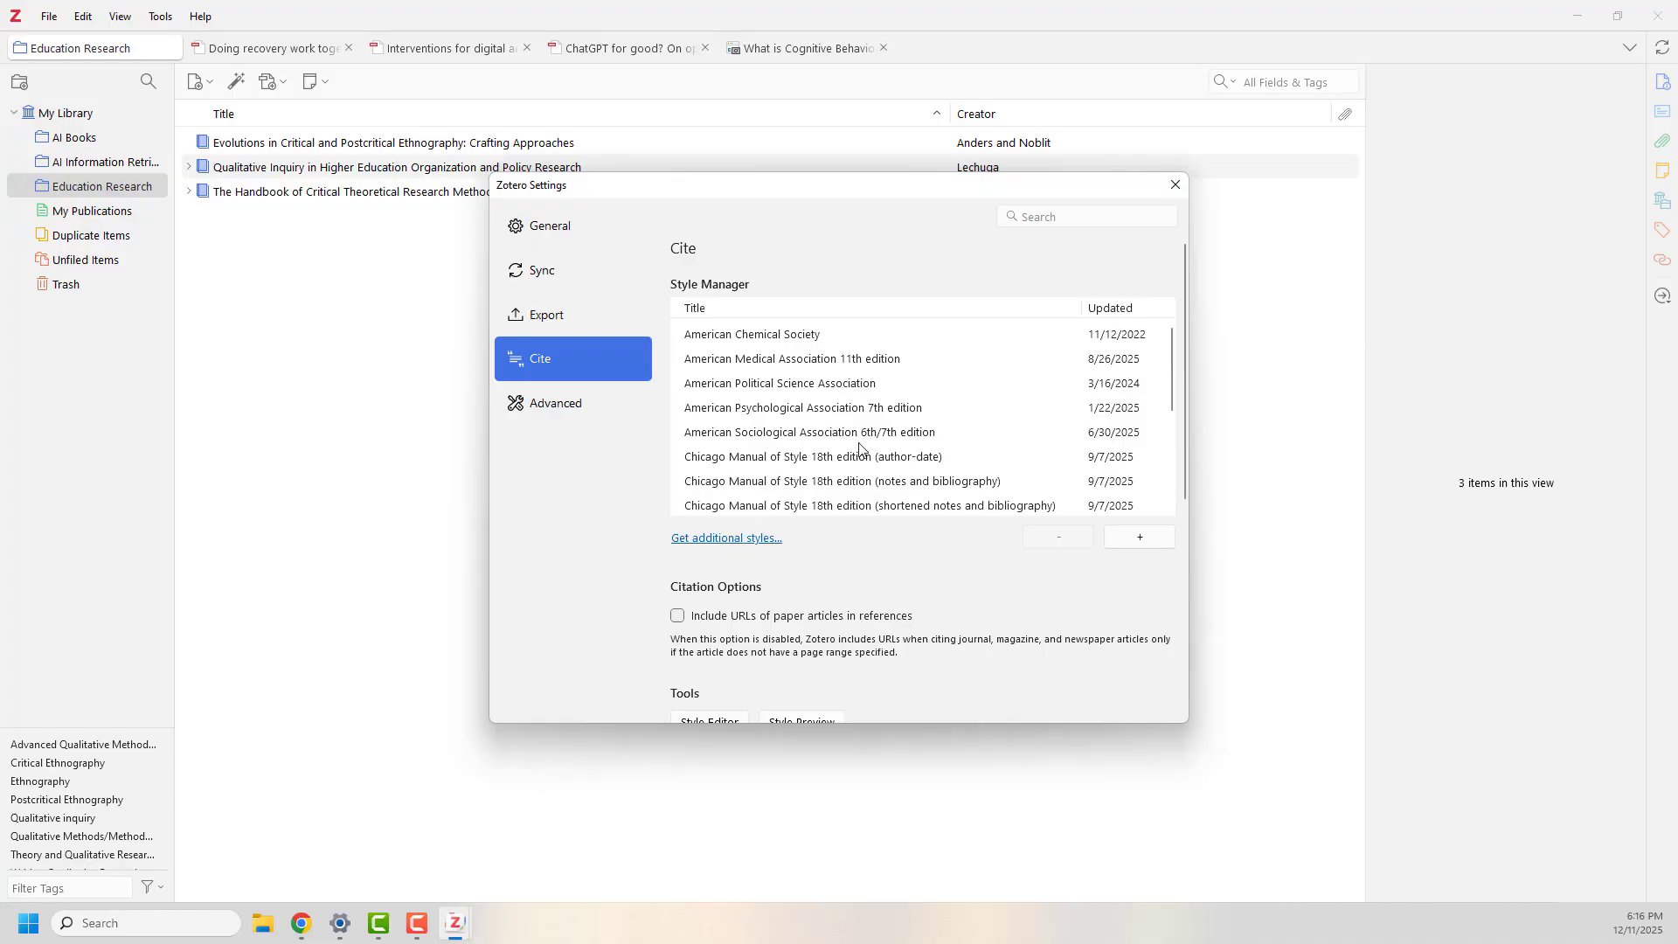
click(929, 409)
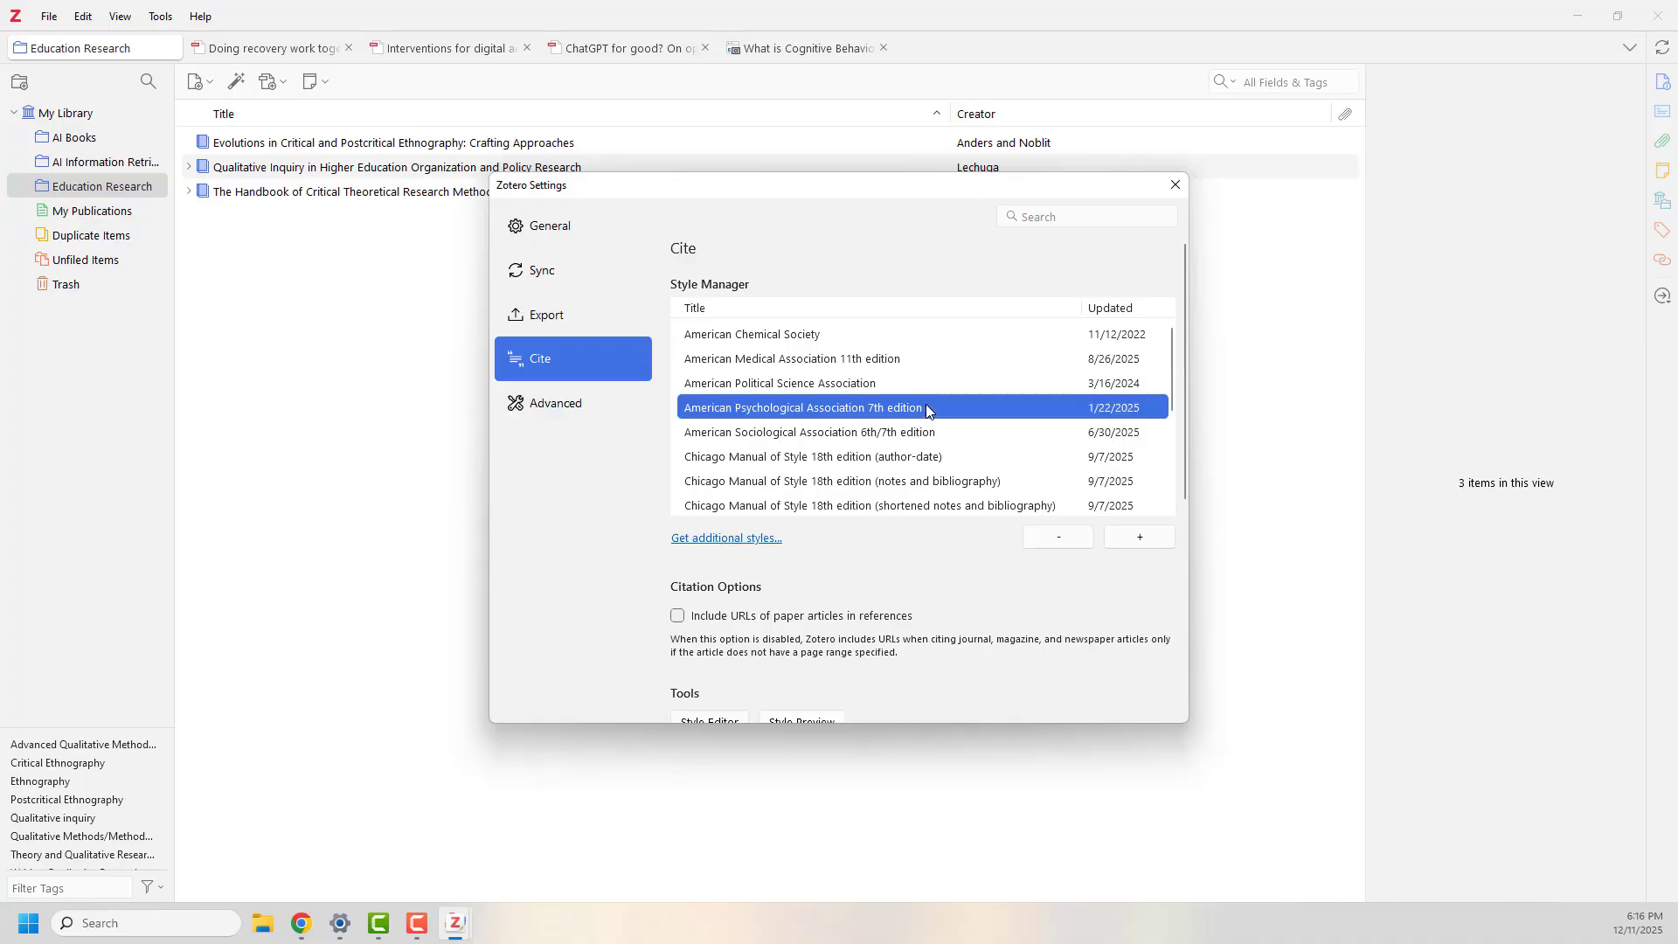
click(1236, 470)
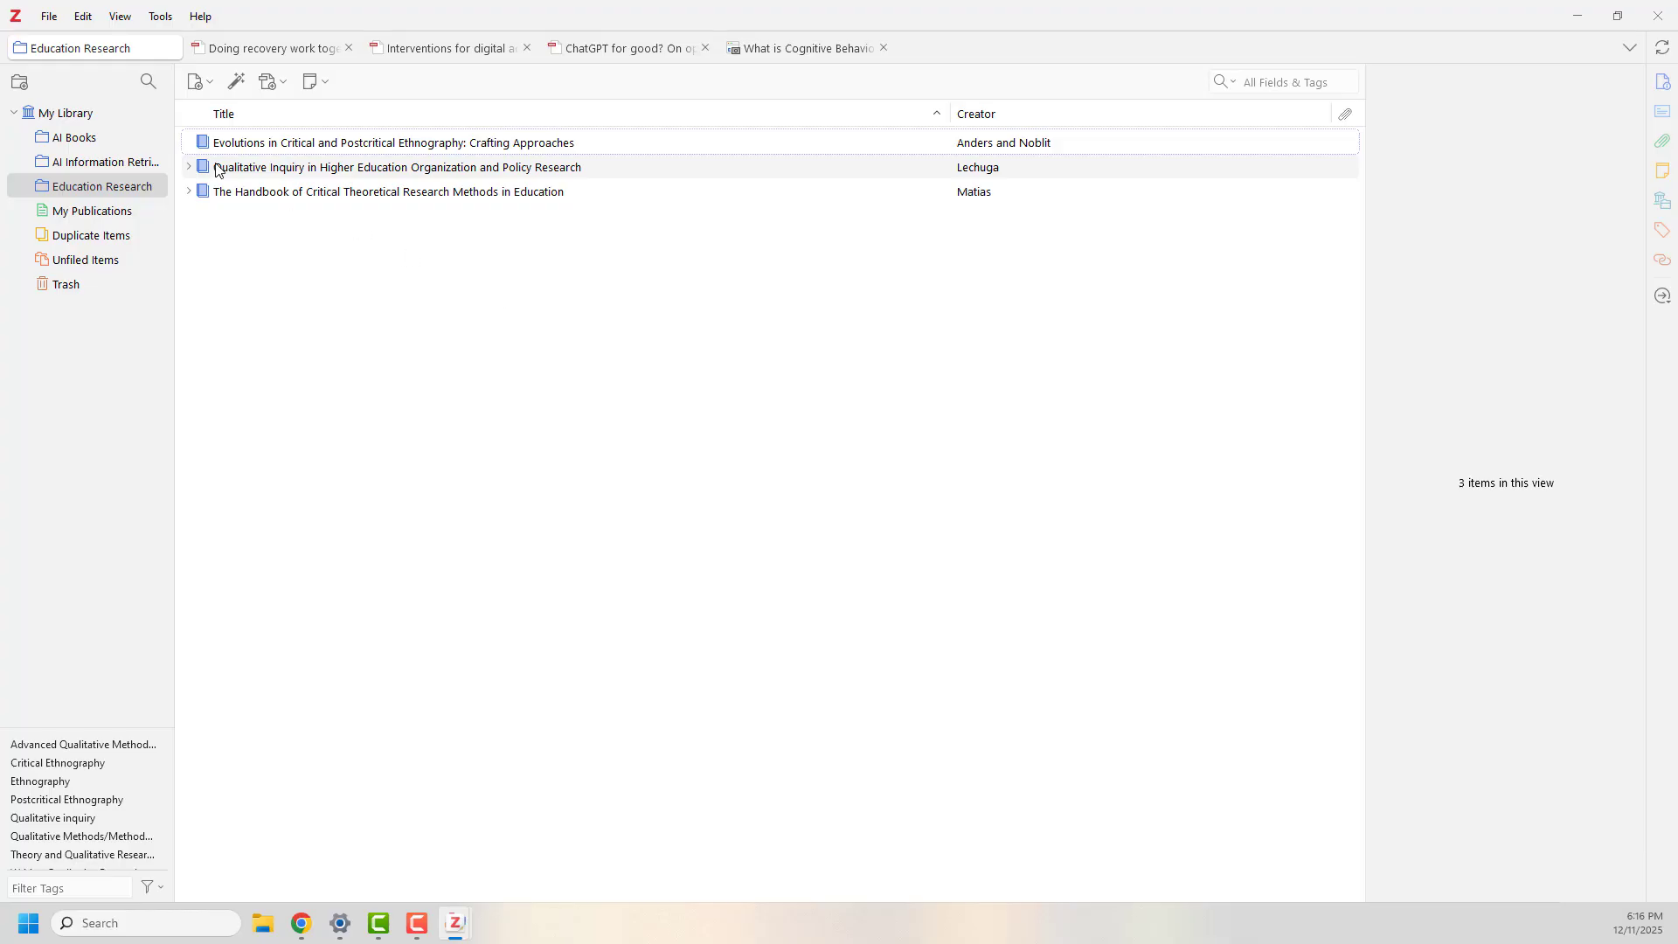
Create a new collection named "CBT for Addiction" in My Library.
click(92, 118)
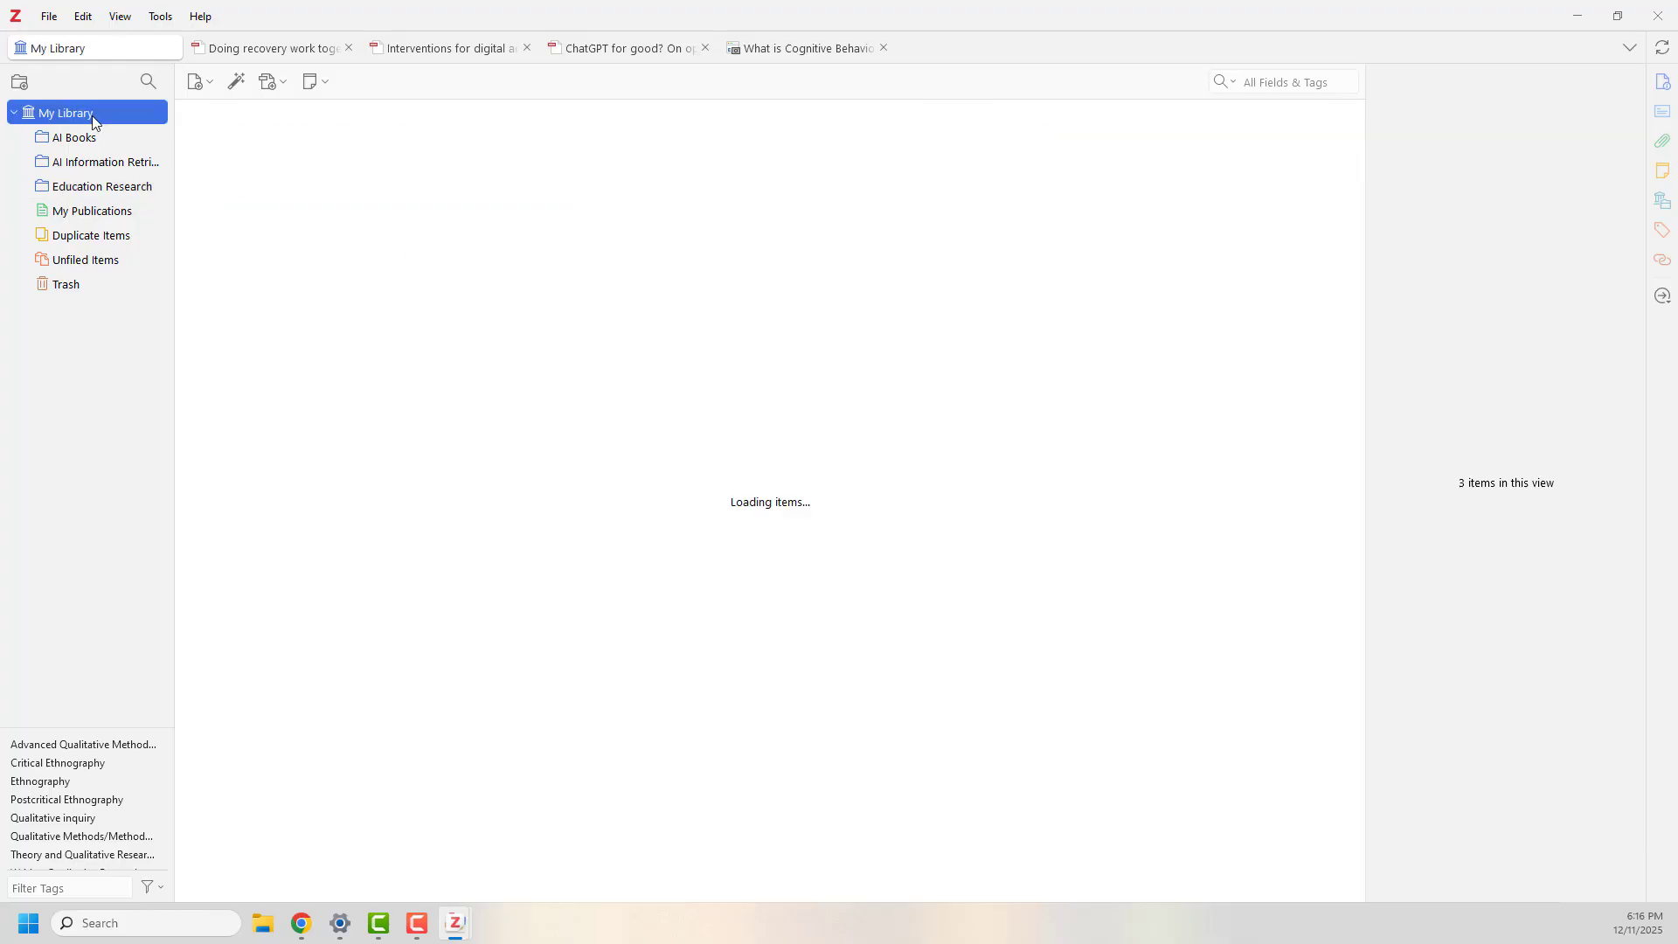
right_click(92, 117)
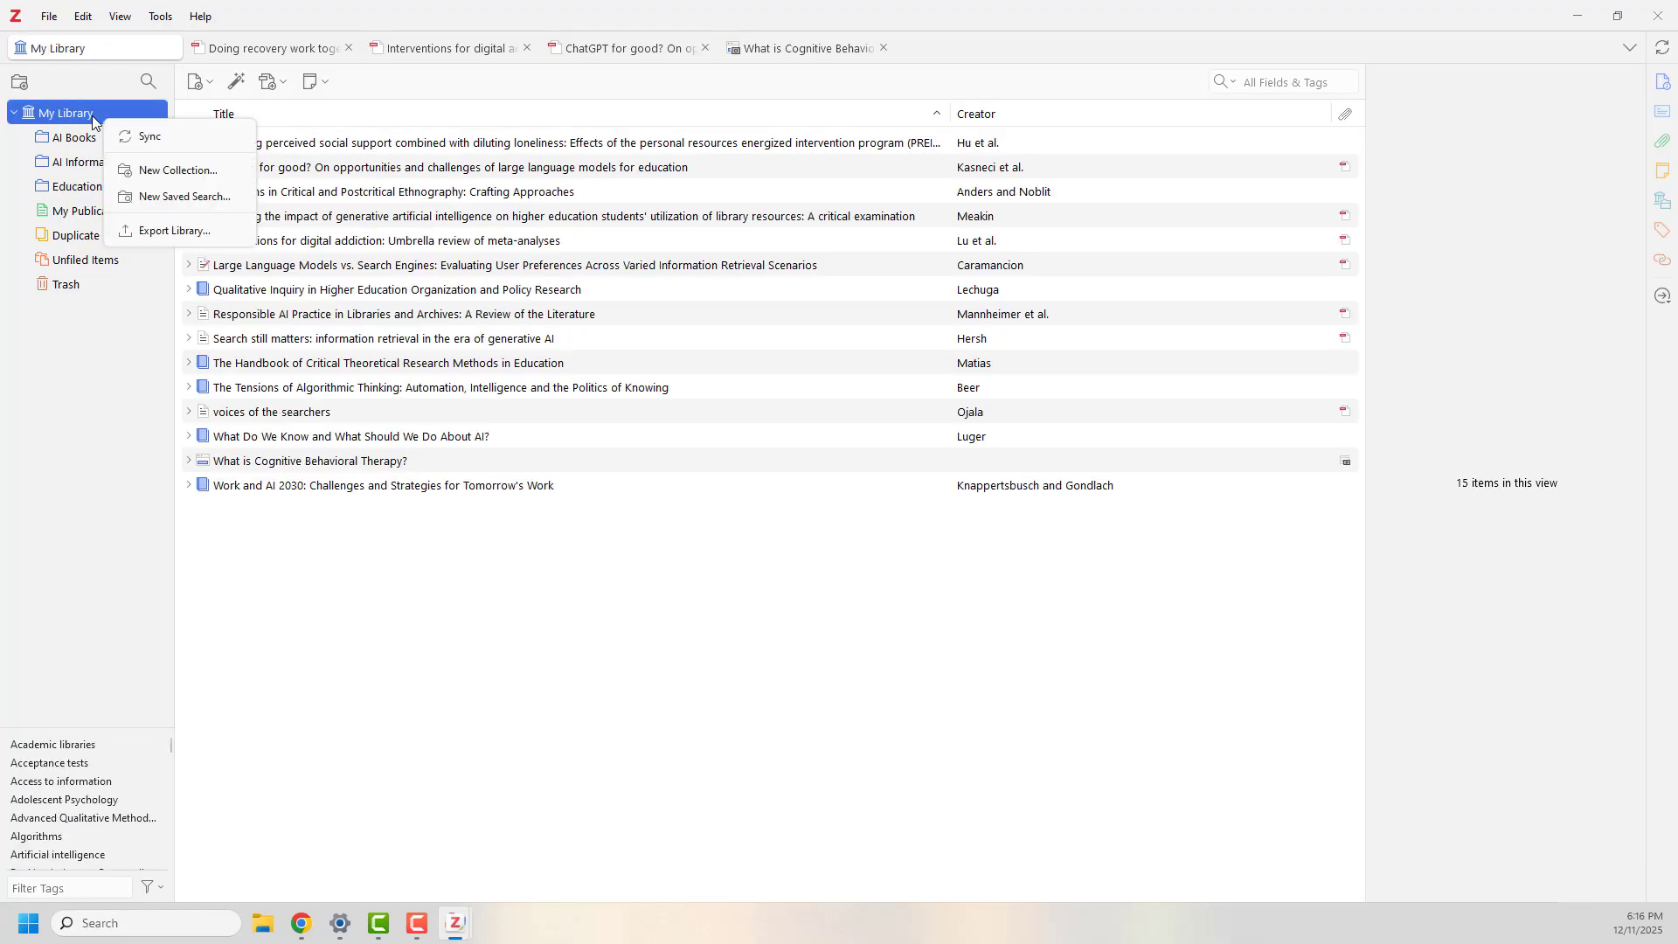
click(172, 171)
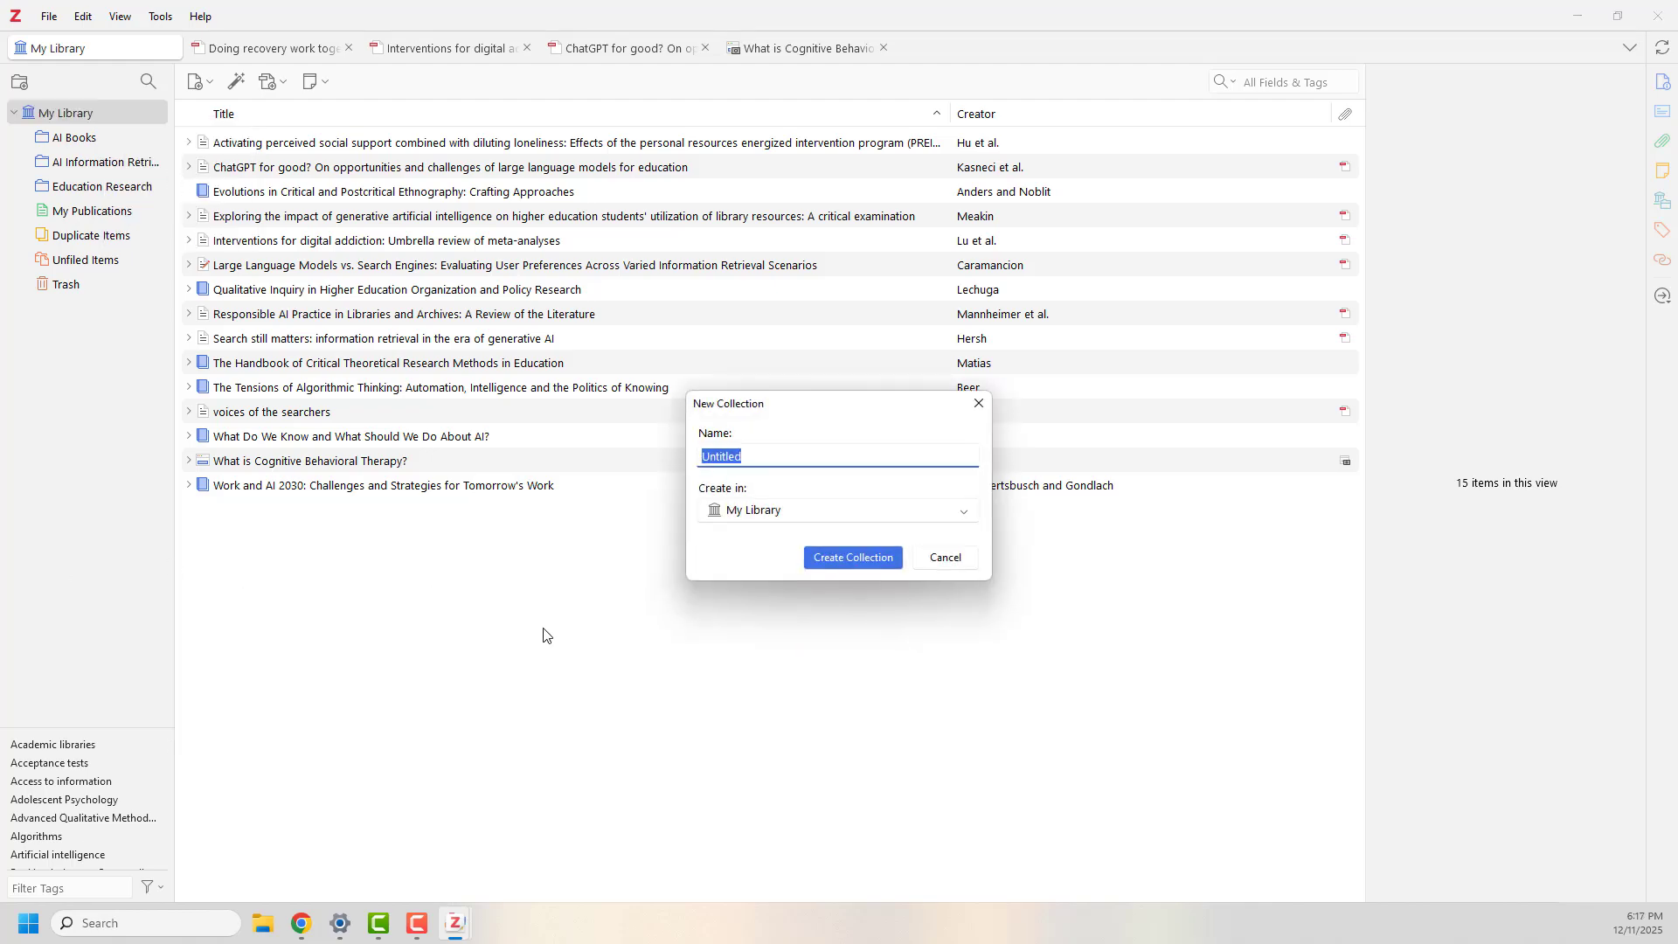
text(CBT for Addic)
key(BackSpace)
text(iction)
click(835, 554)
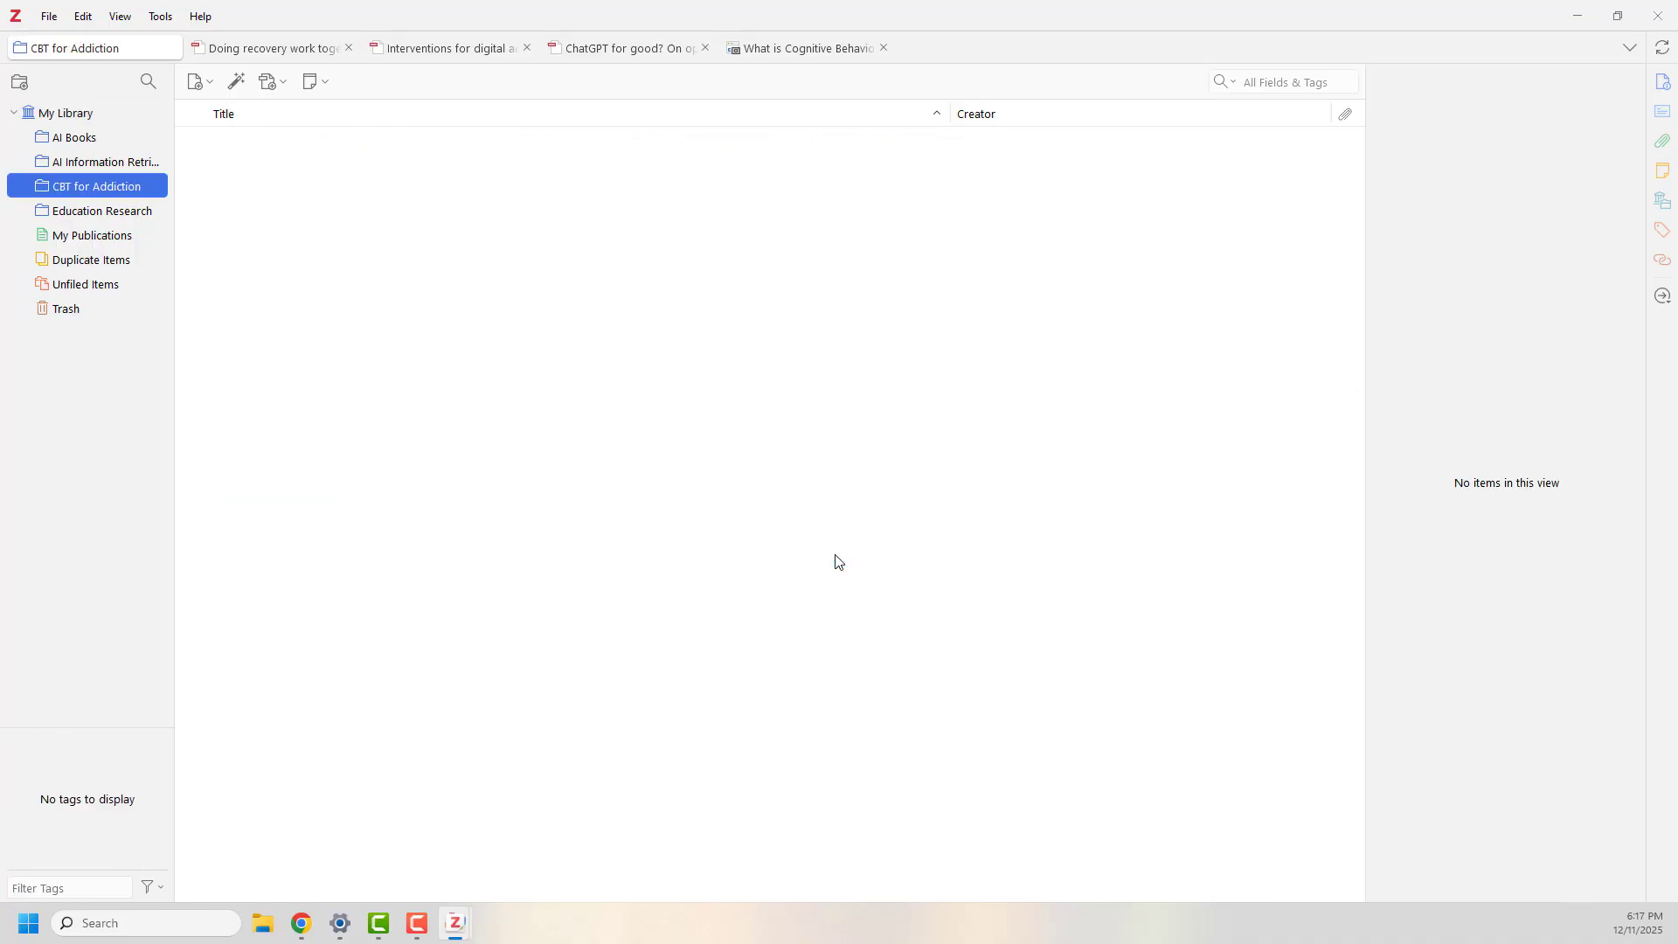
Switch to Chrome, install the Zotero Connector extension and check in the extensions list that it is pinned.
key(alt+Tab)
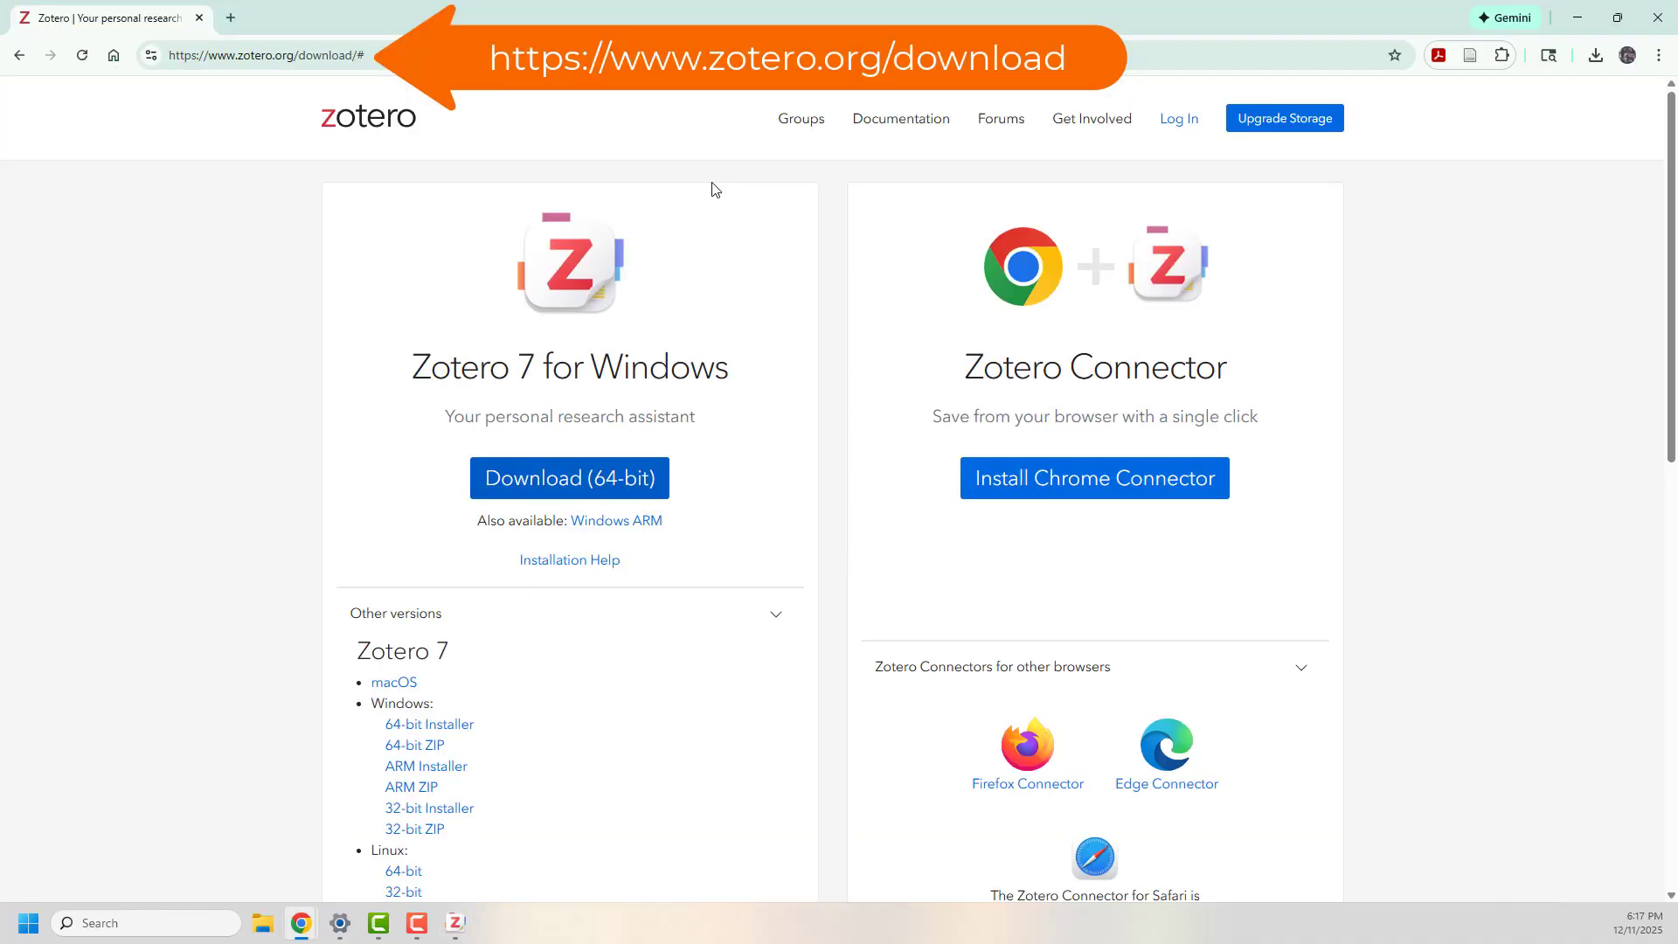
click(381, 55)
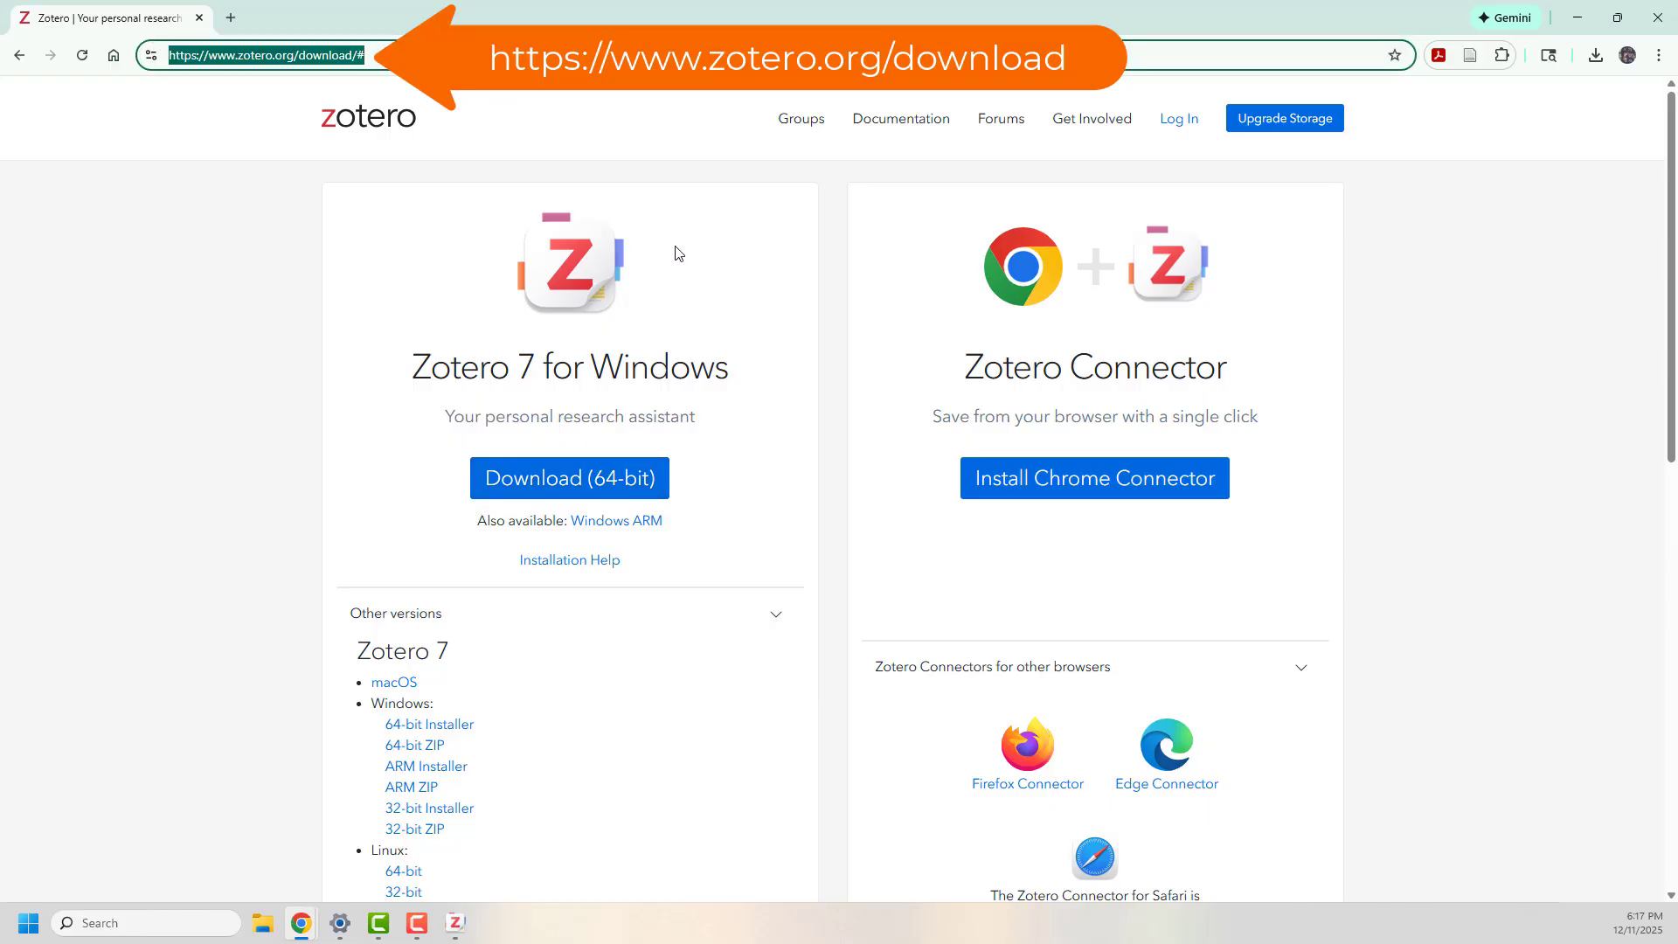
click(1071, 497)
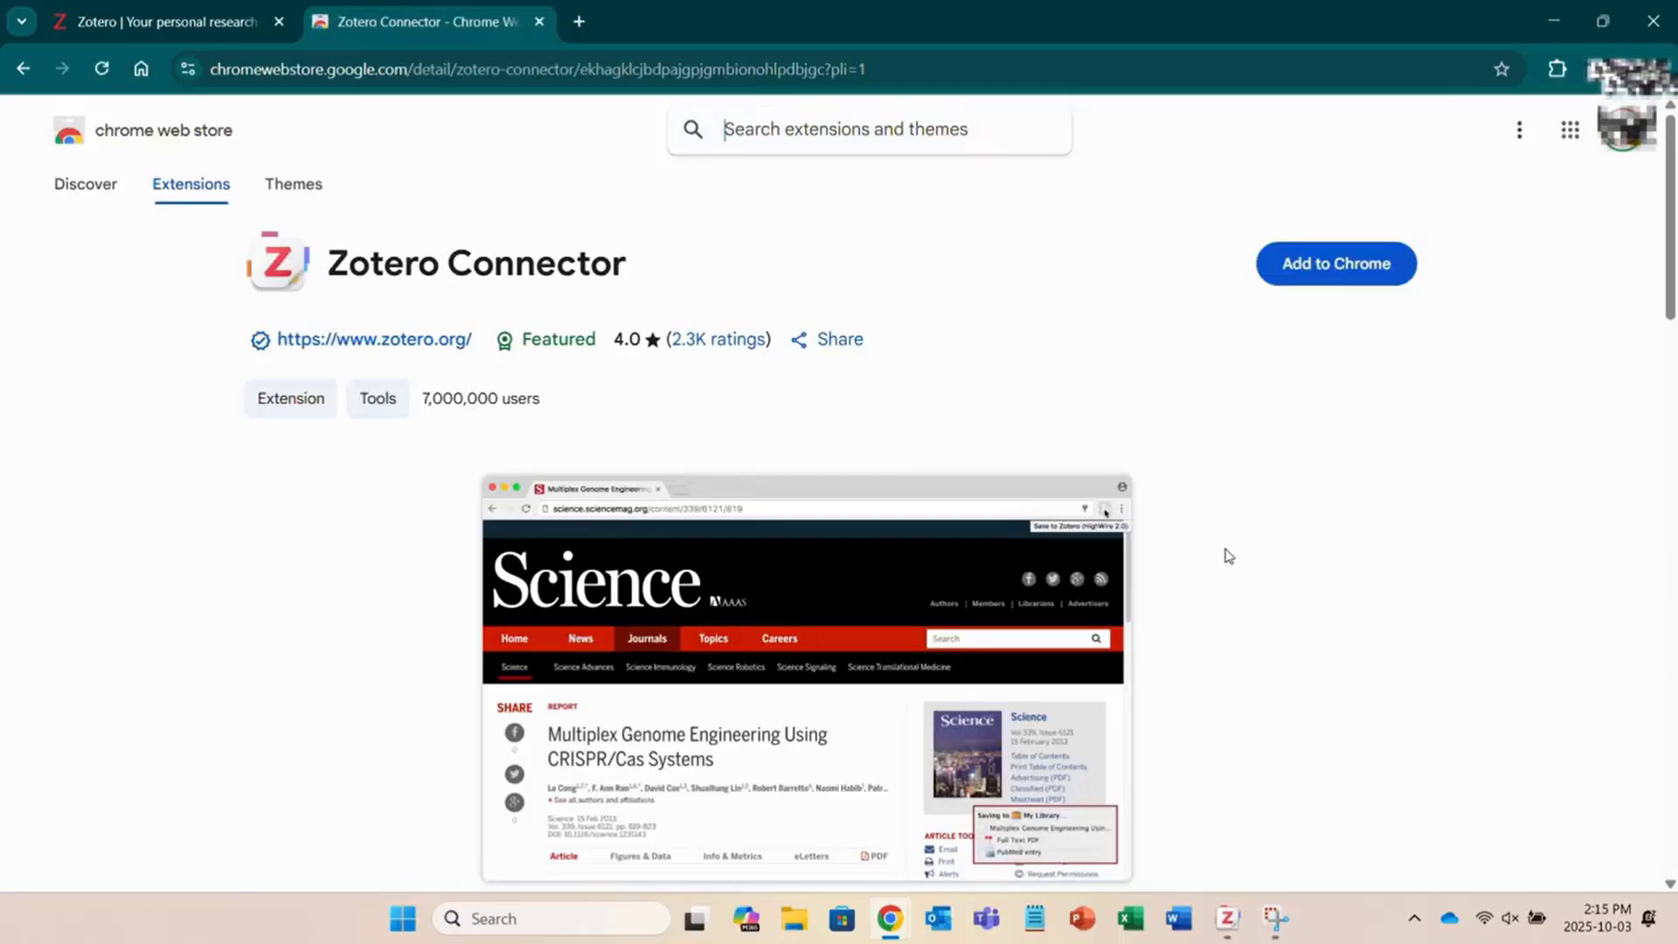
click(1336, 263)
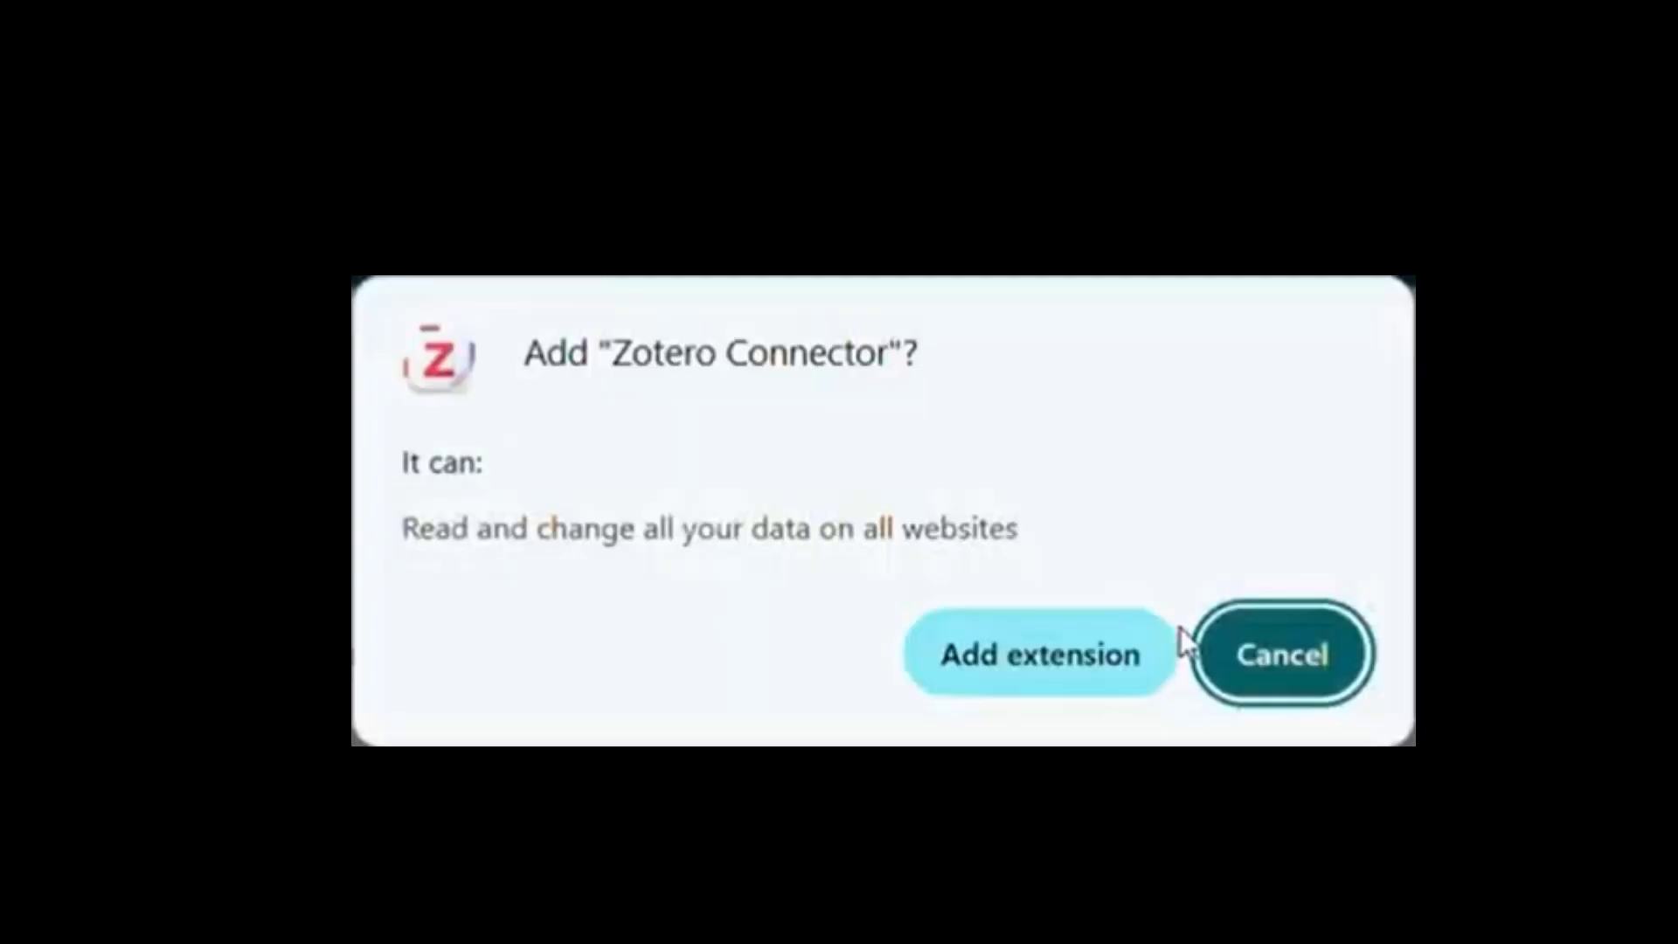
click(1174, 636)
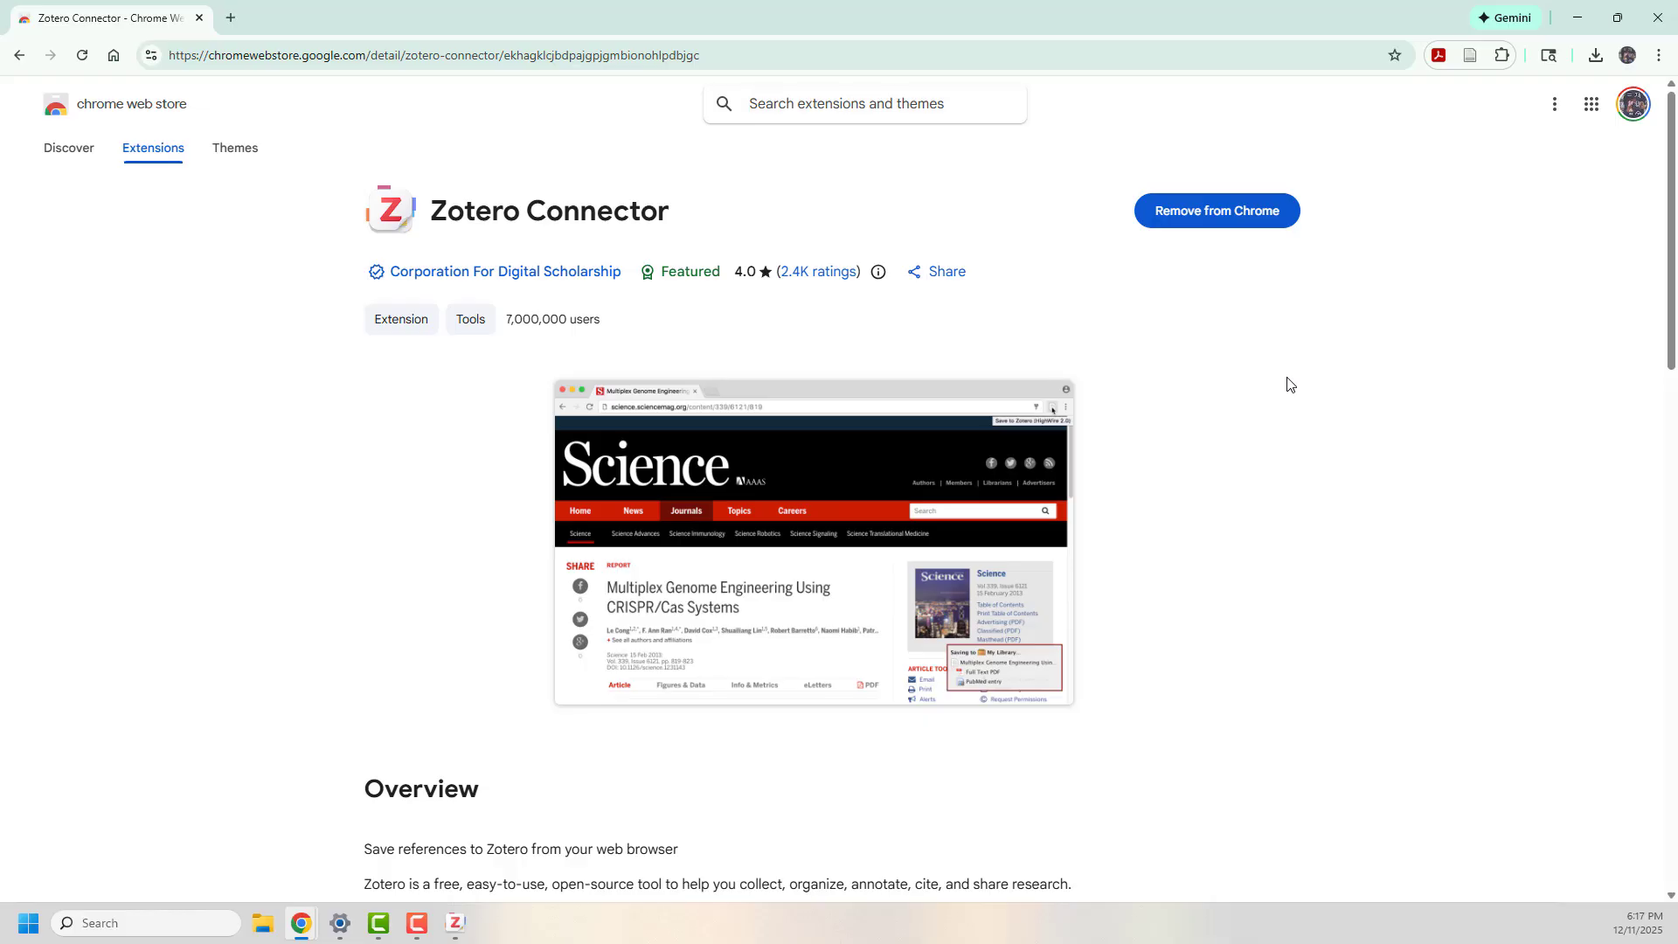
click(1502, 55)
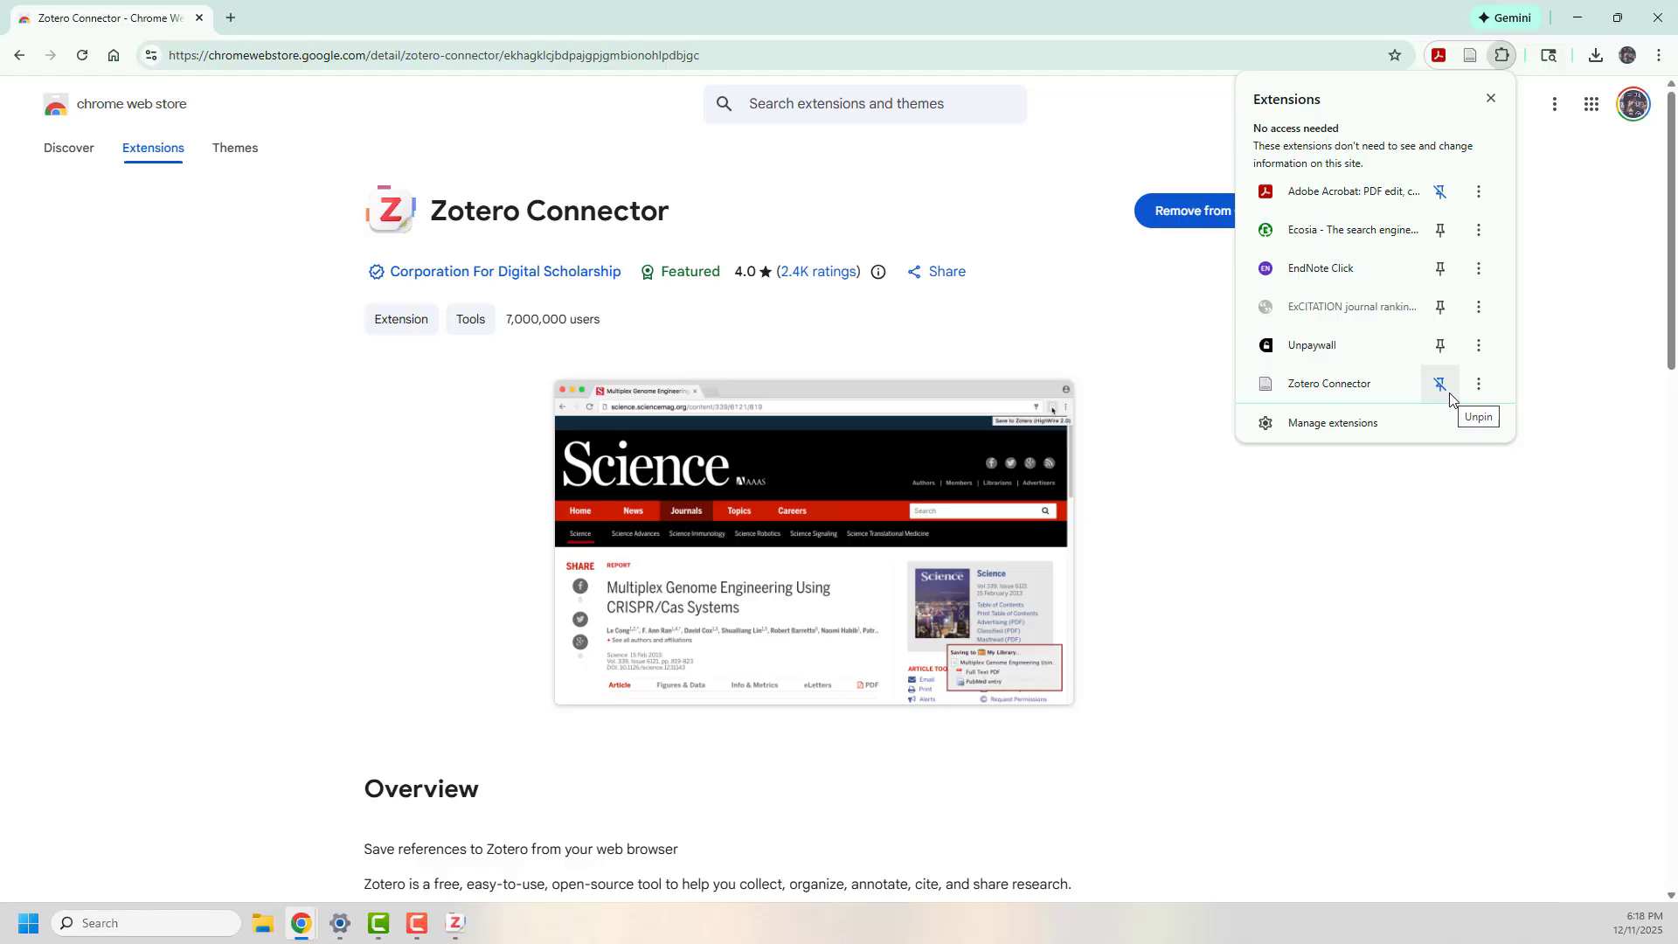
Go to libraries.mercer.edu and open the A-Z Databases list.
click(917, 55)
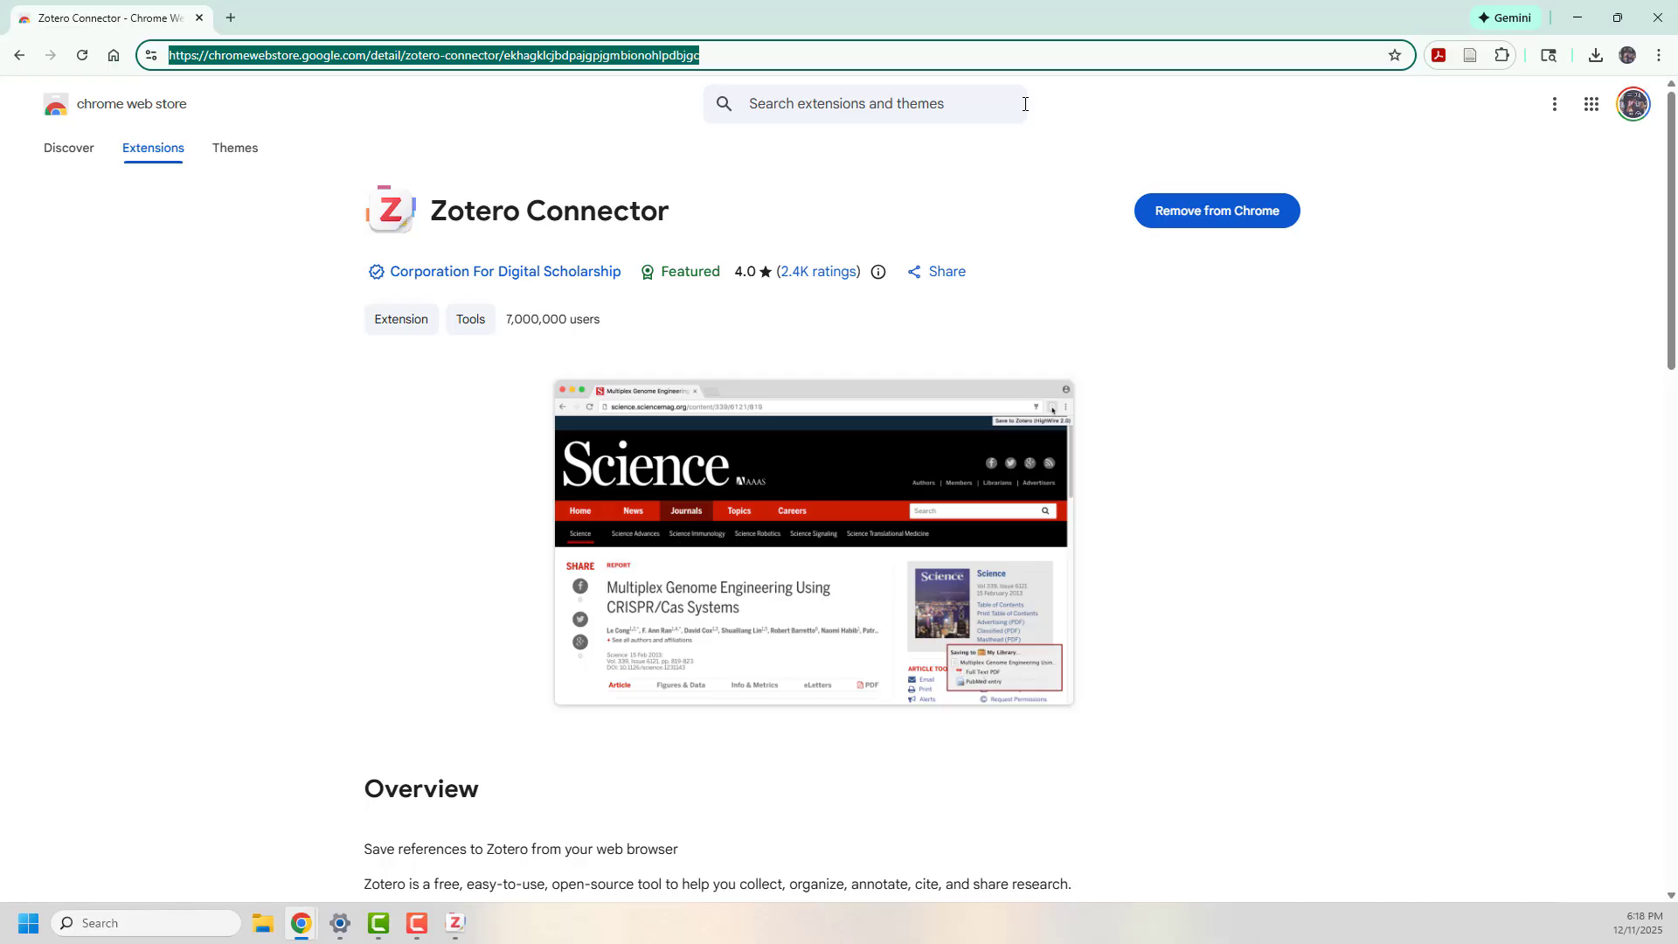
text(libraries.mercer.edu)
key(Return)
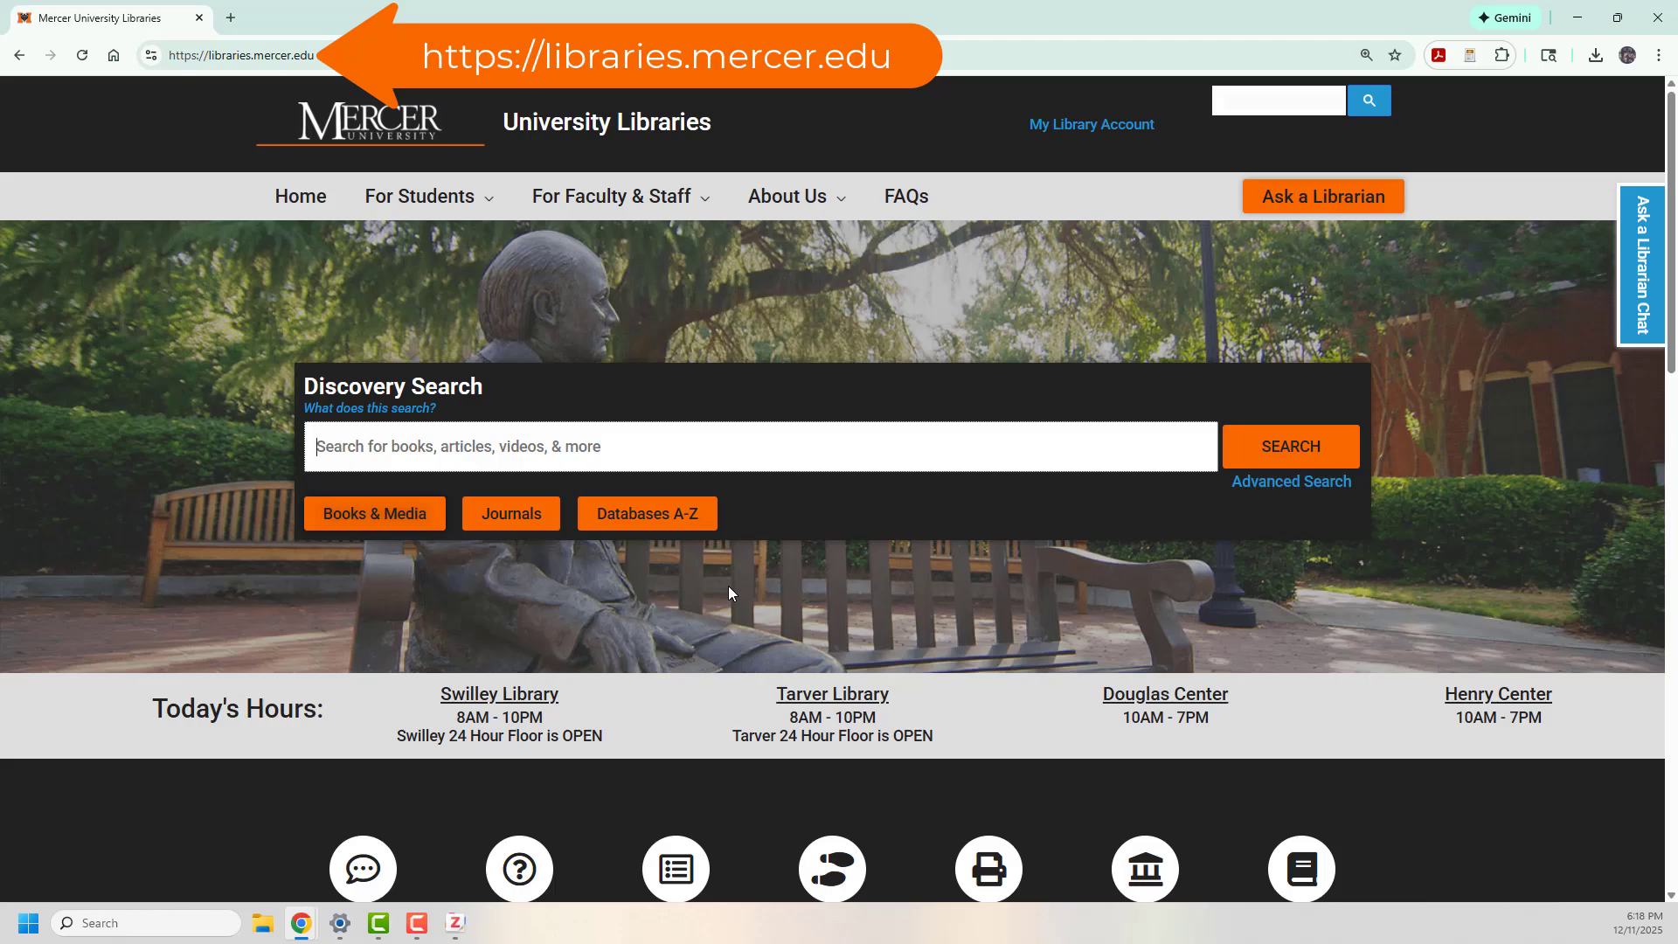
click(673, 514)
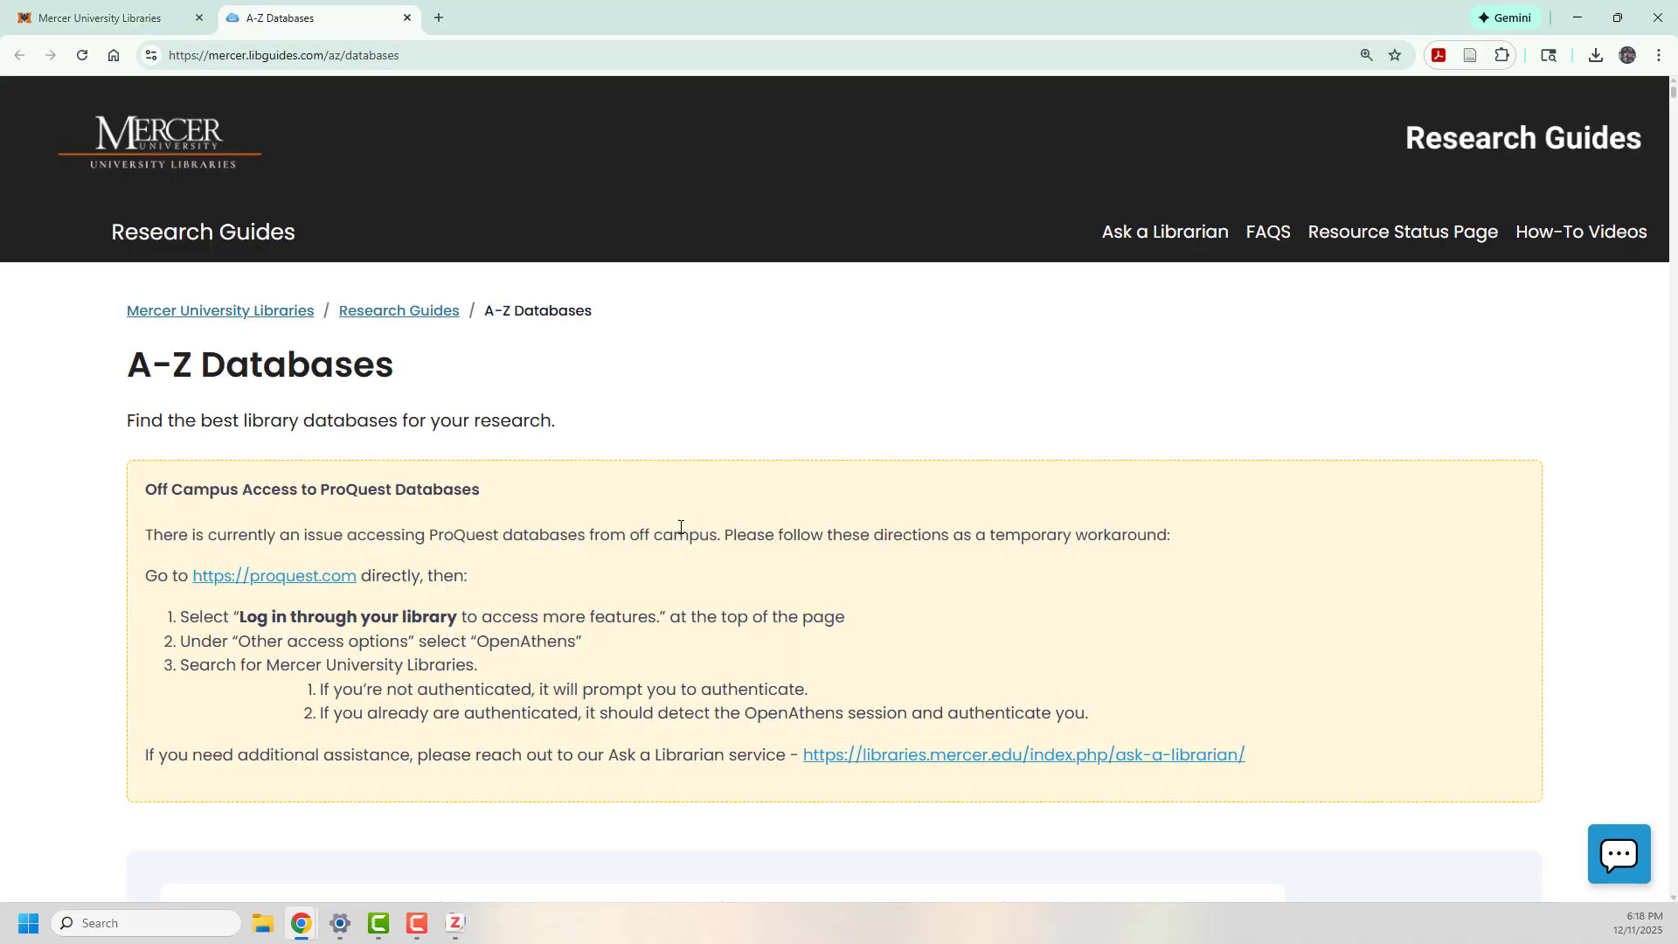
scroll(682, 533, down, 7)
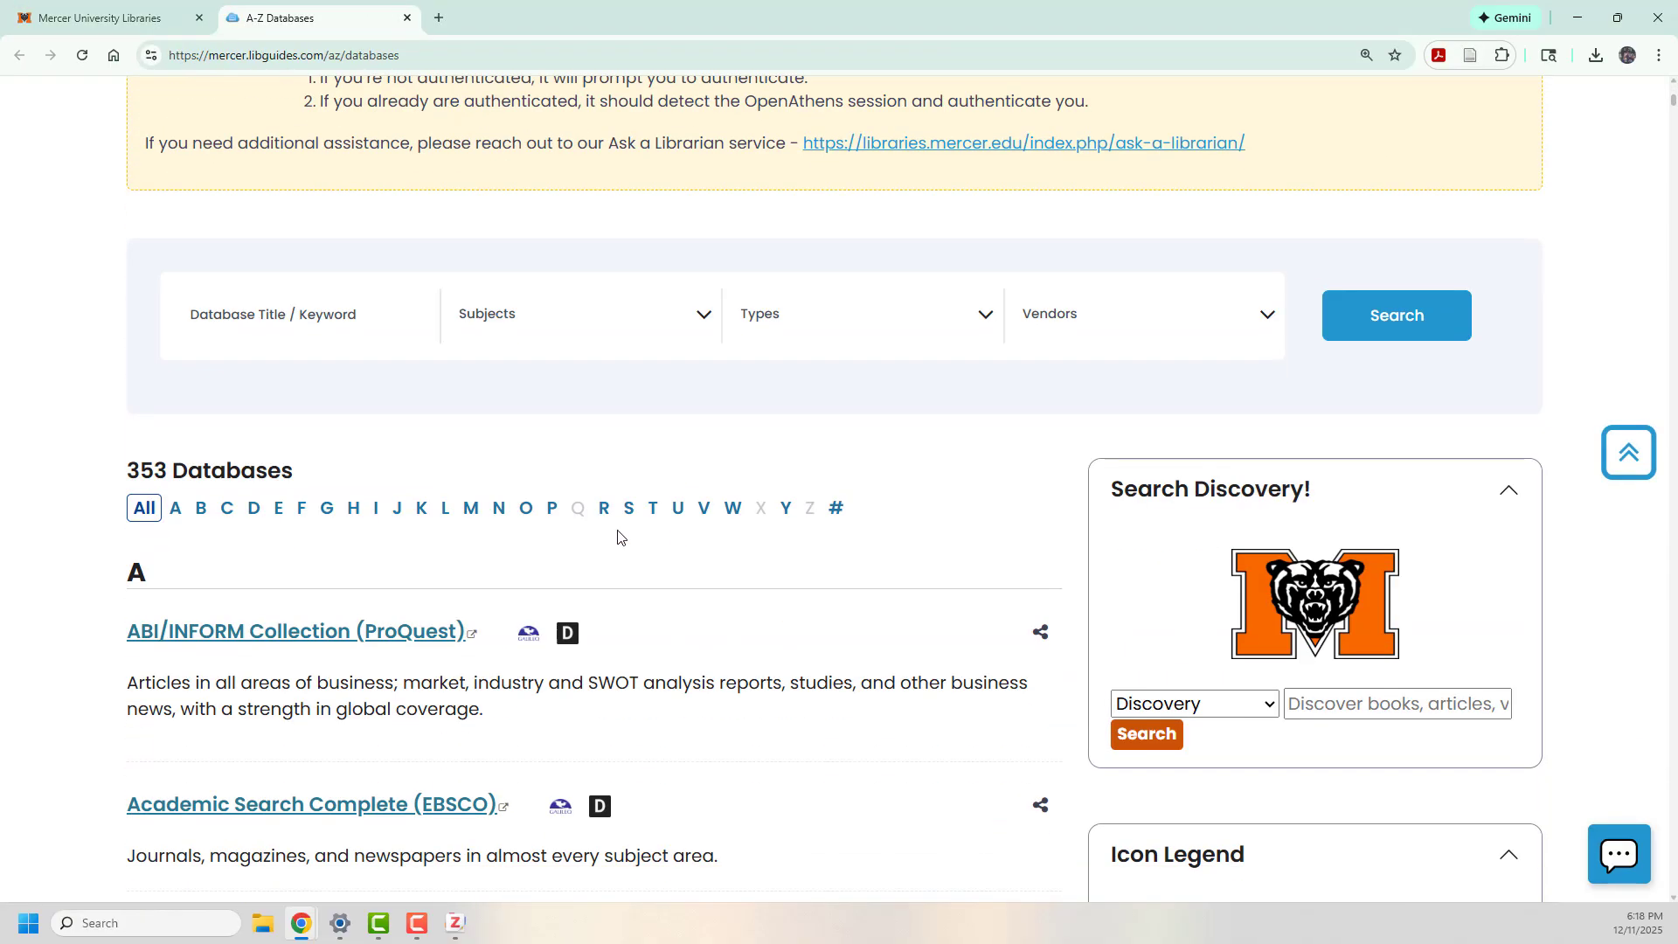
Filter the database list to the letter P and open PsycINFO (ProQuest).
click(553, 511)
scroll(555, 518, down, 20)
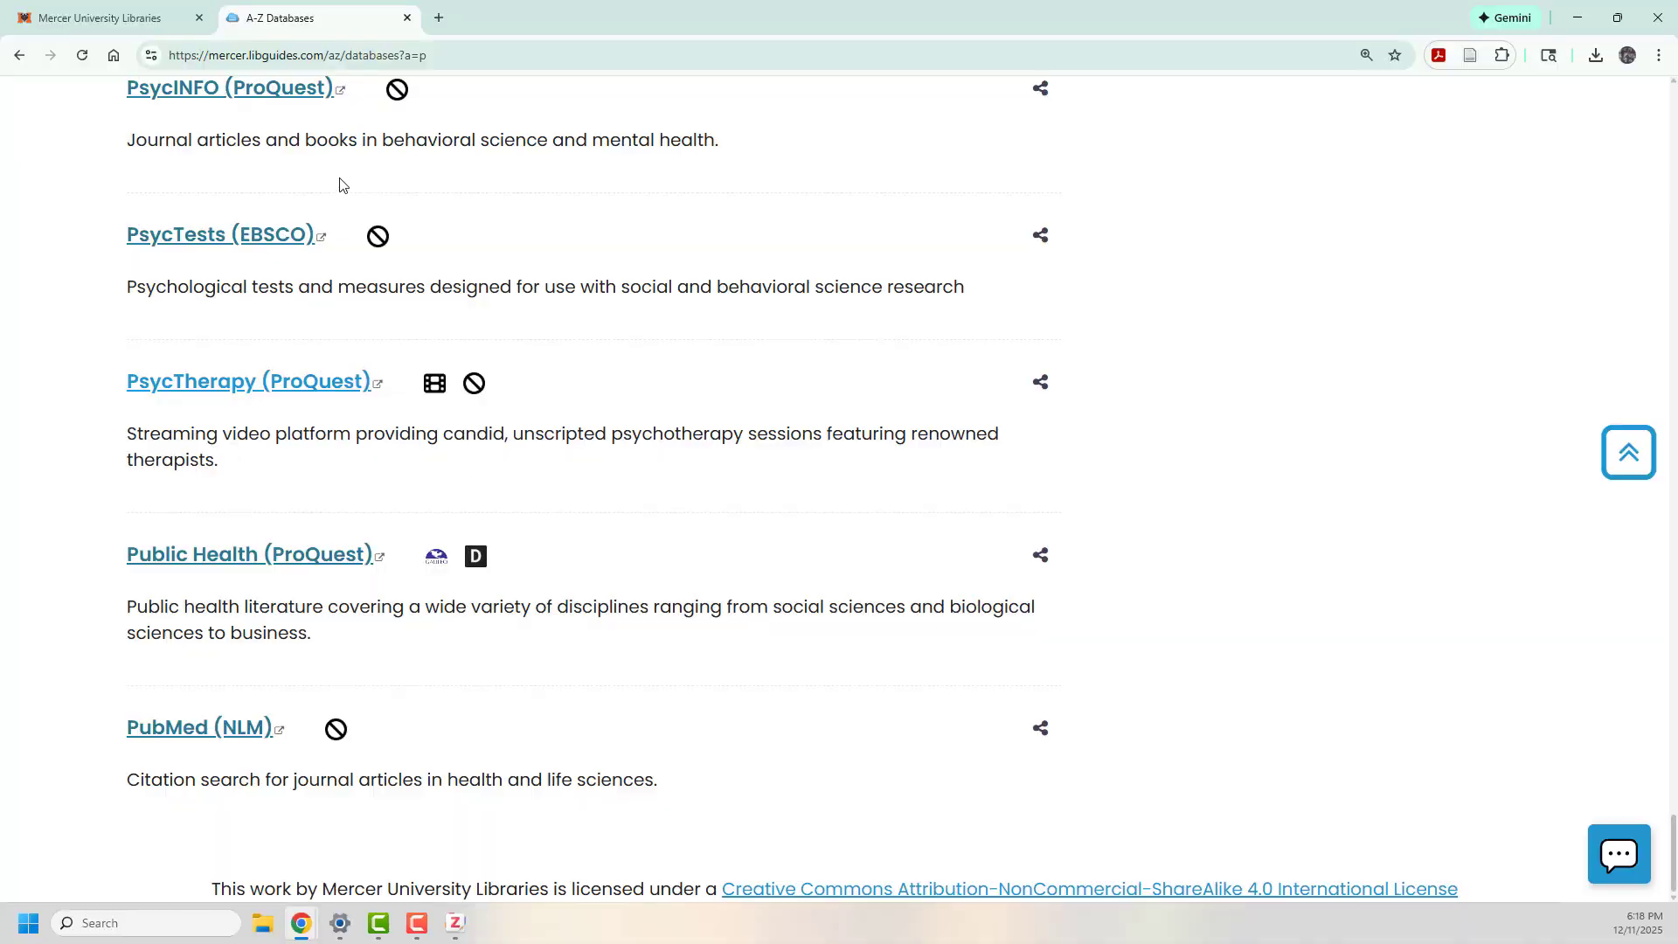
click(276, 93)
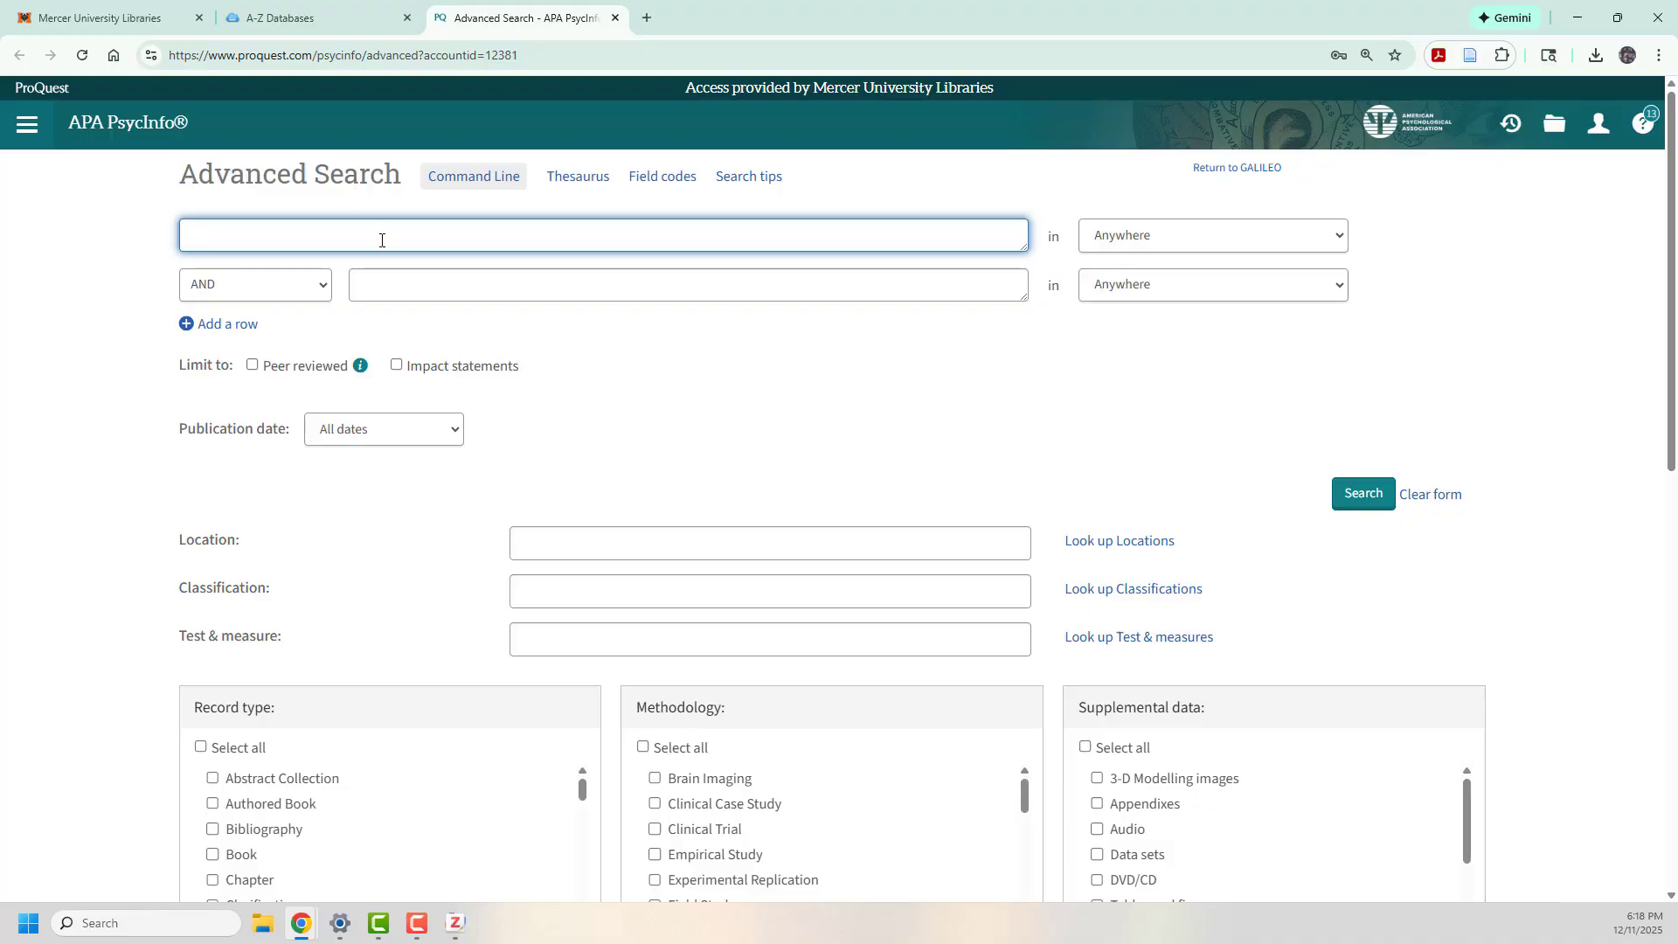
Enter "cognitive behavior* therapy" as the first search term and restrict it to Subject heading — MAINSUBJECT.
text(gnitive )
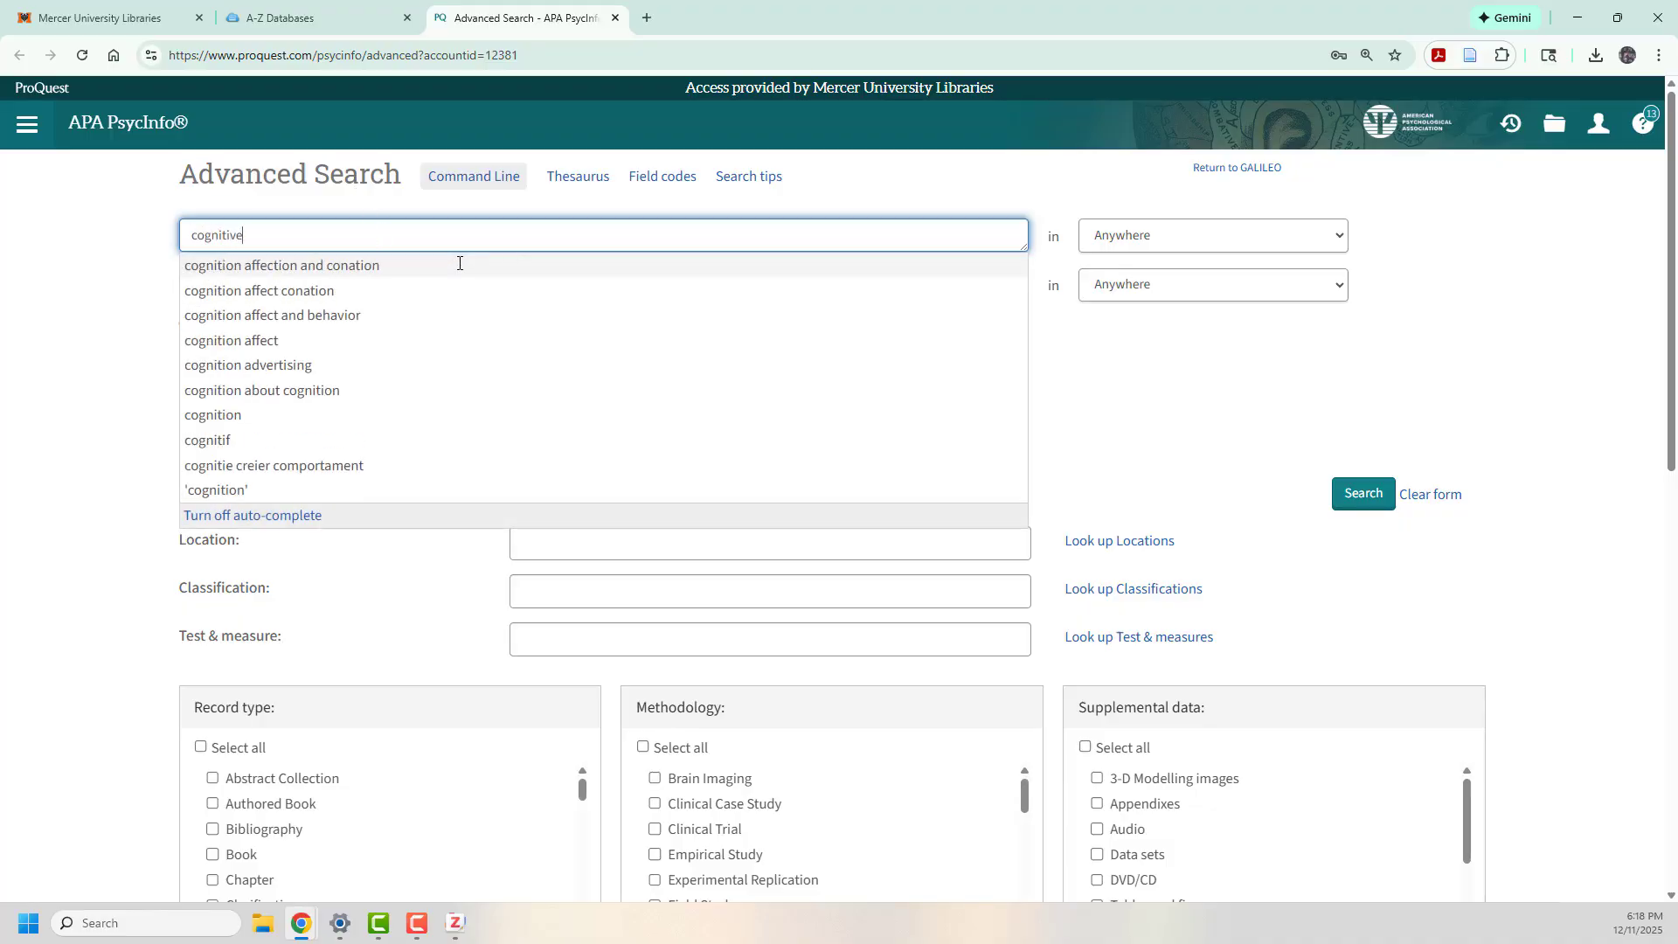
text(behav)
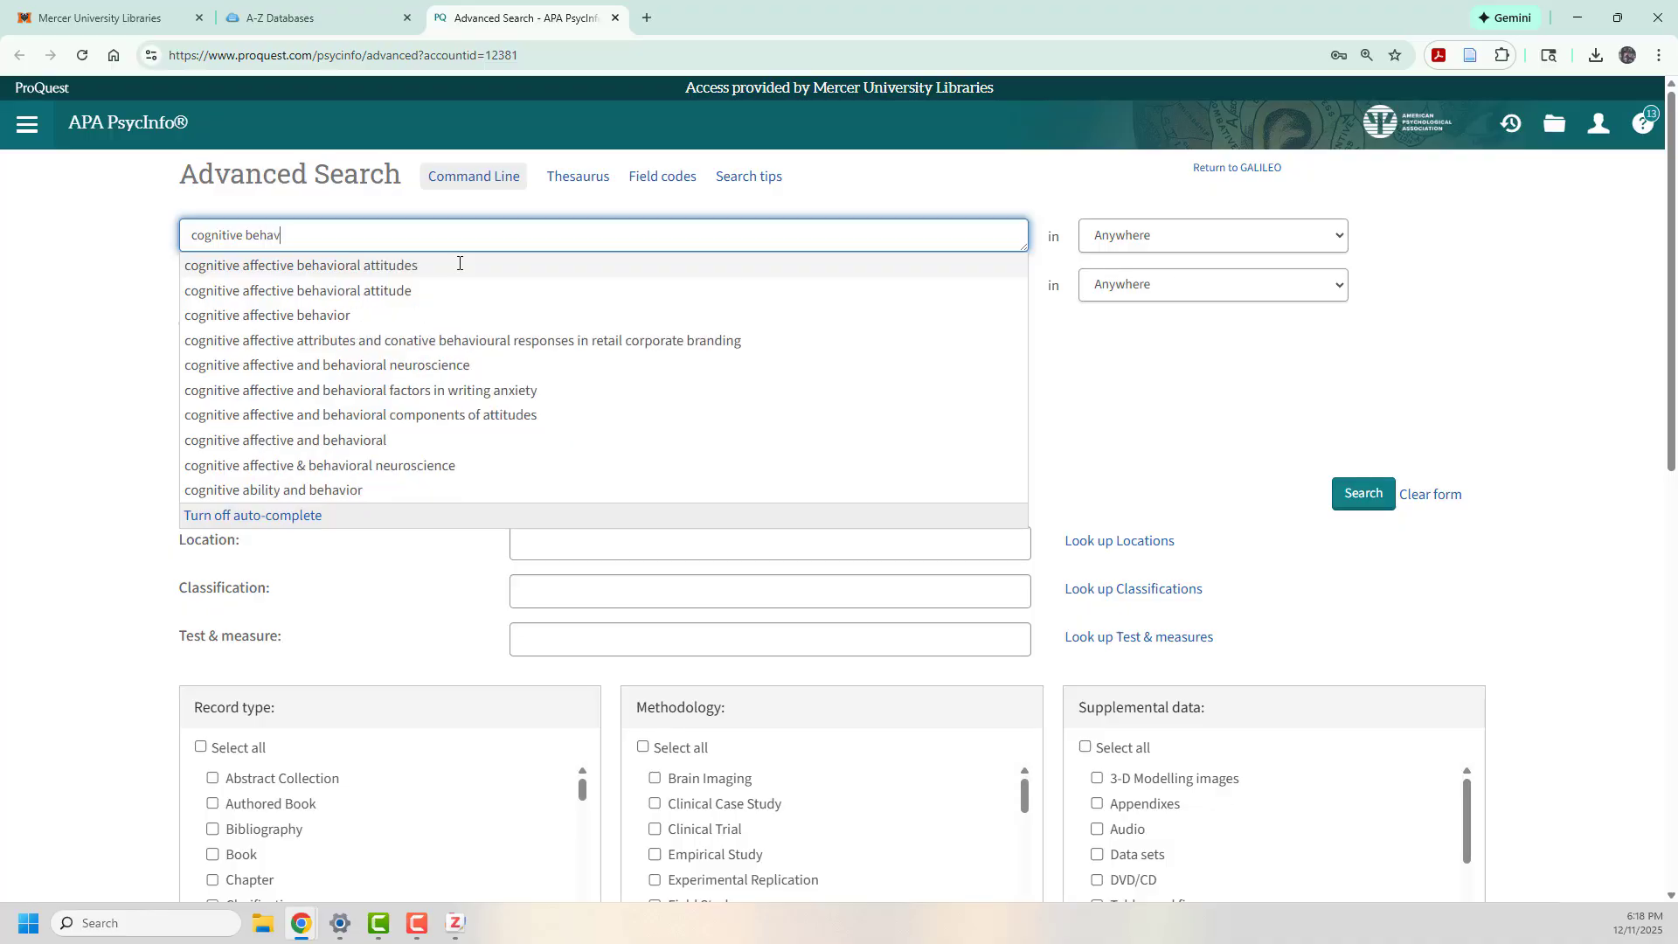
text(ior* therapy)
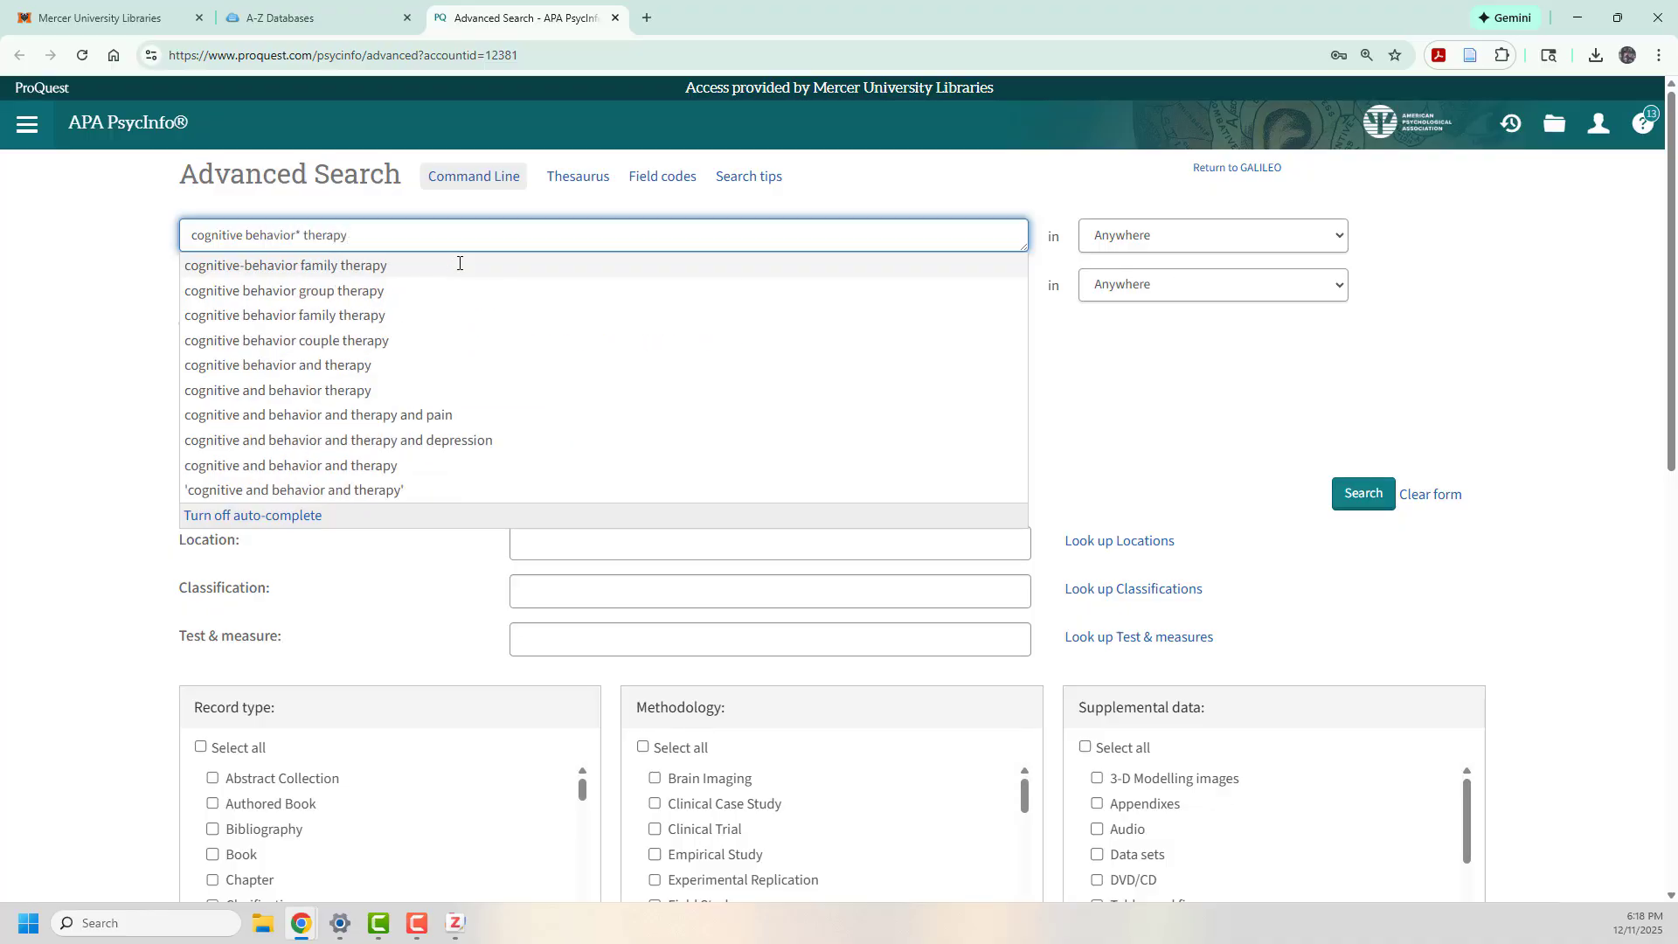
key(Tab)
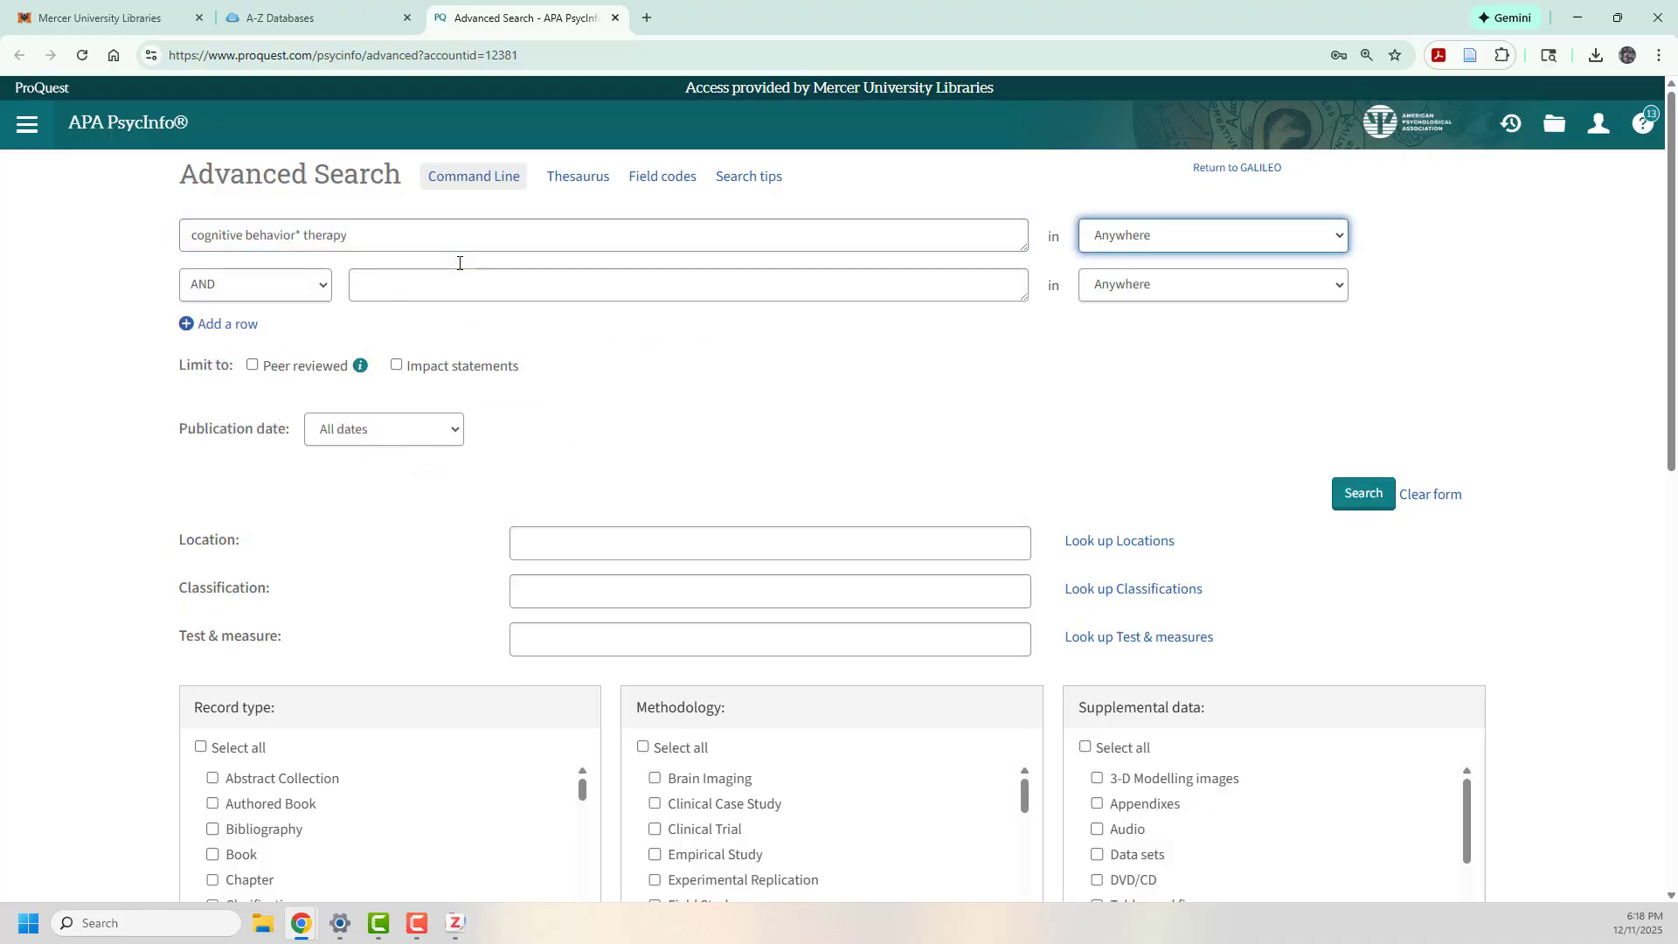
key(alt+Down)
key(Down)
key(Down)
key(Down)
key(Down)
key(Down)
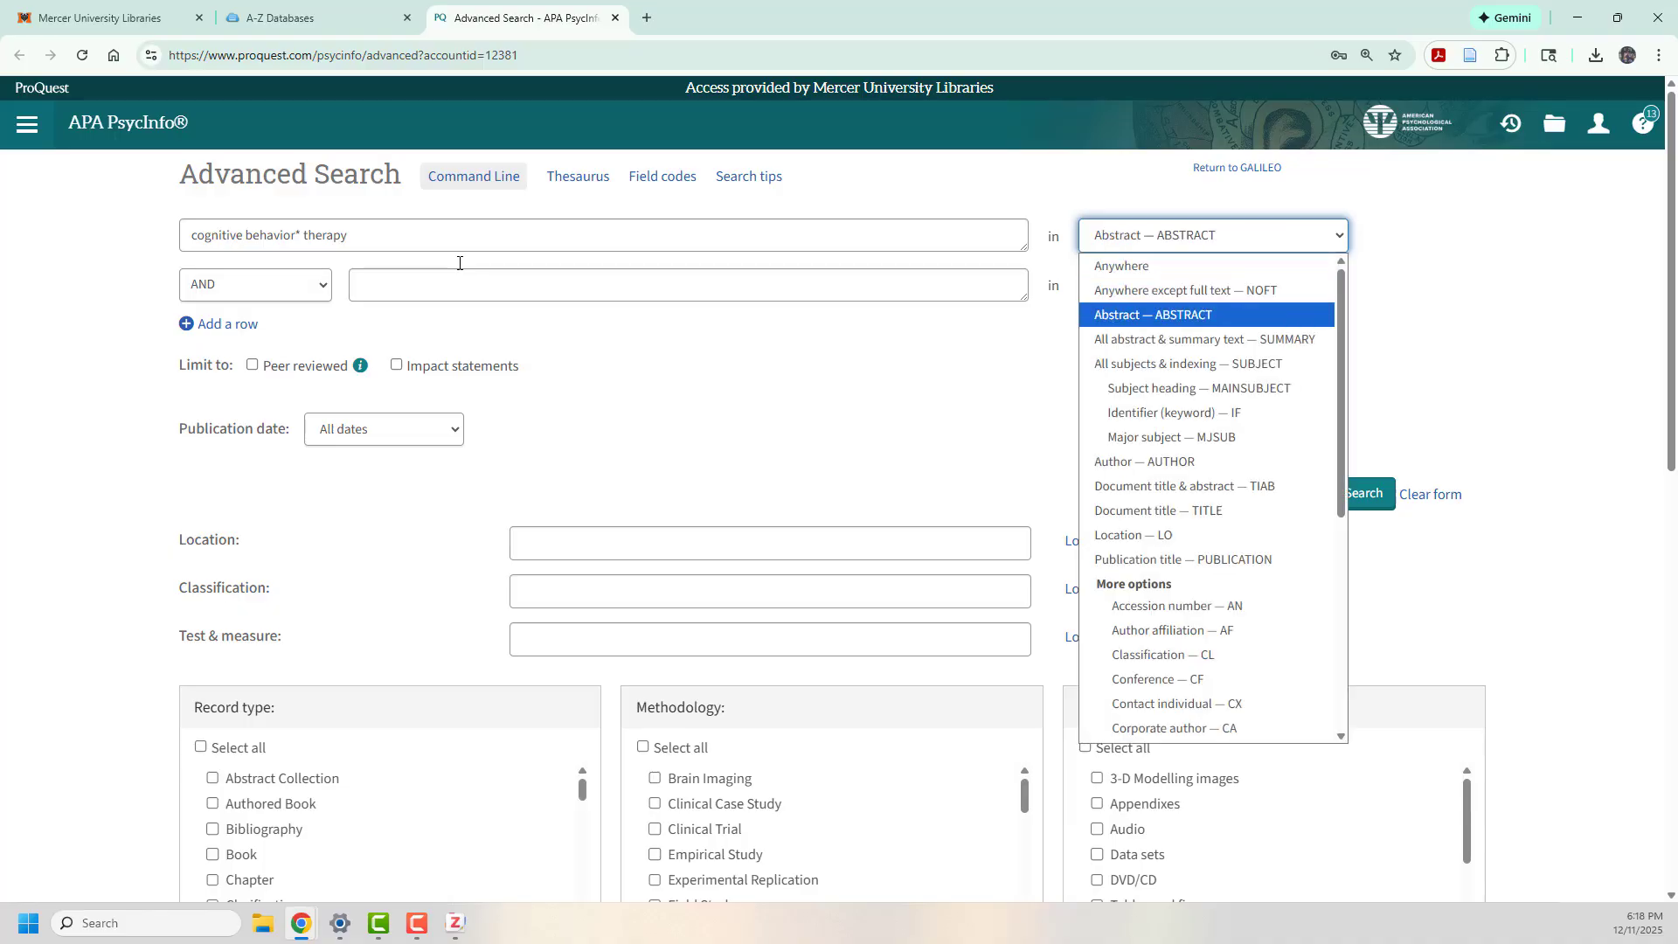
key(Return)
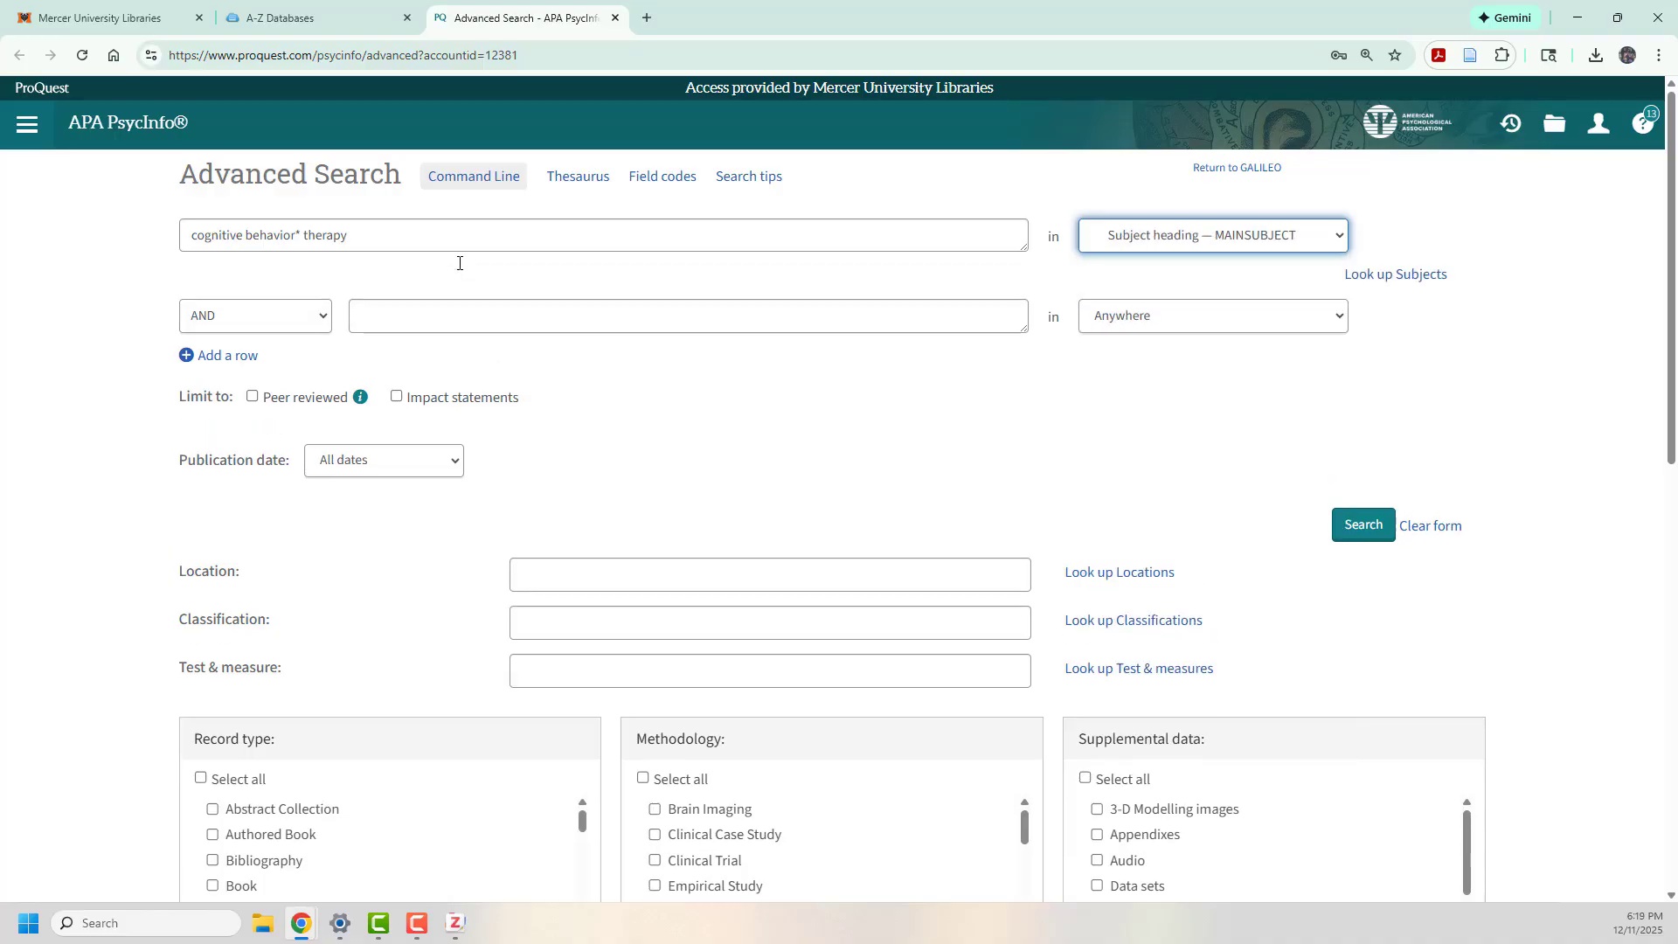
Enter "addiction" as the second search term, combined with AND, and restrict it to Subject heading — MAINSUBJECT.
key(Tab)
key(Tab)
key(Tab)
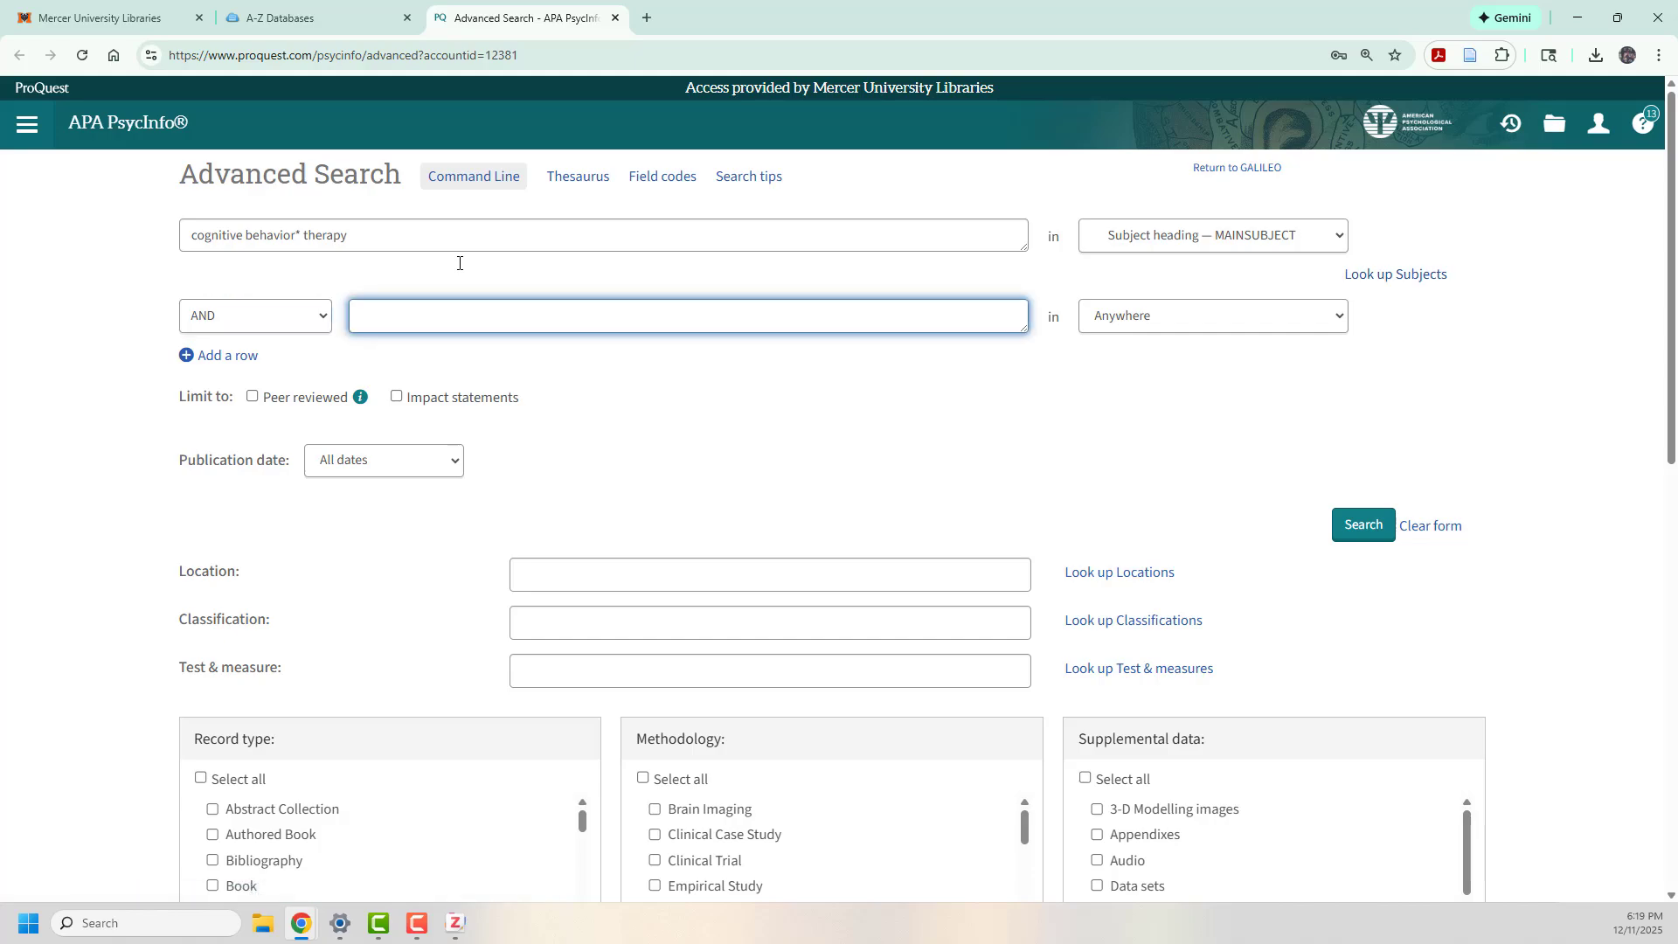
text(inte)
key(BackSpace)
key(BackSpace)
key(BackSpace)
text(addiction)
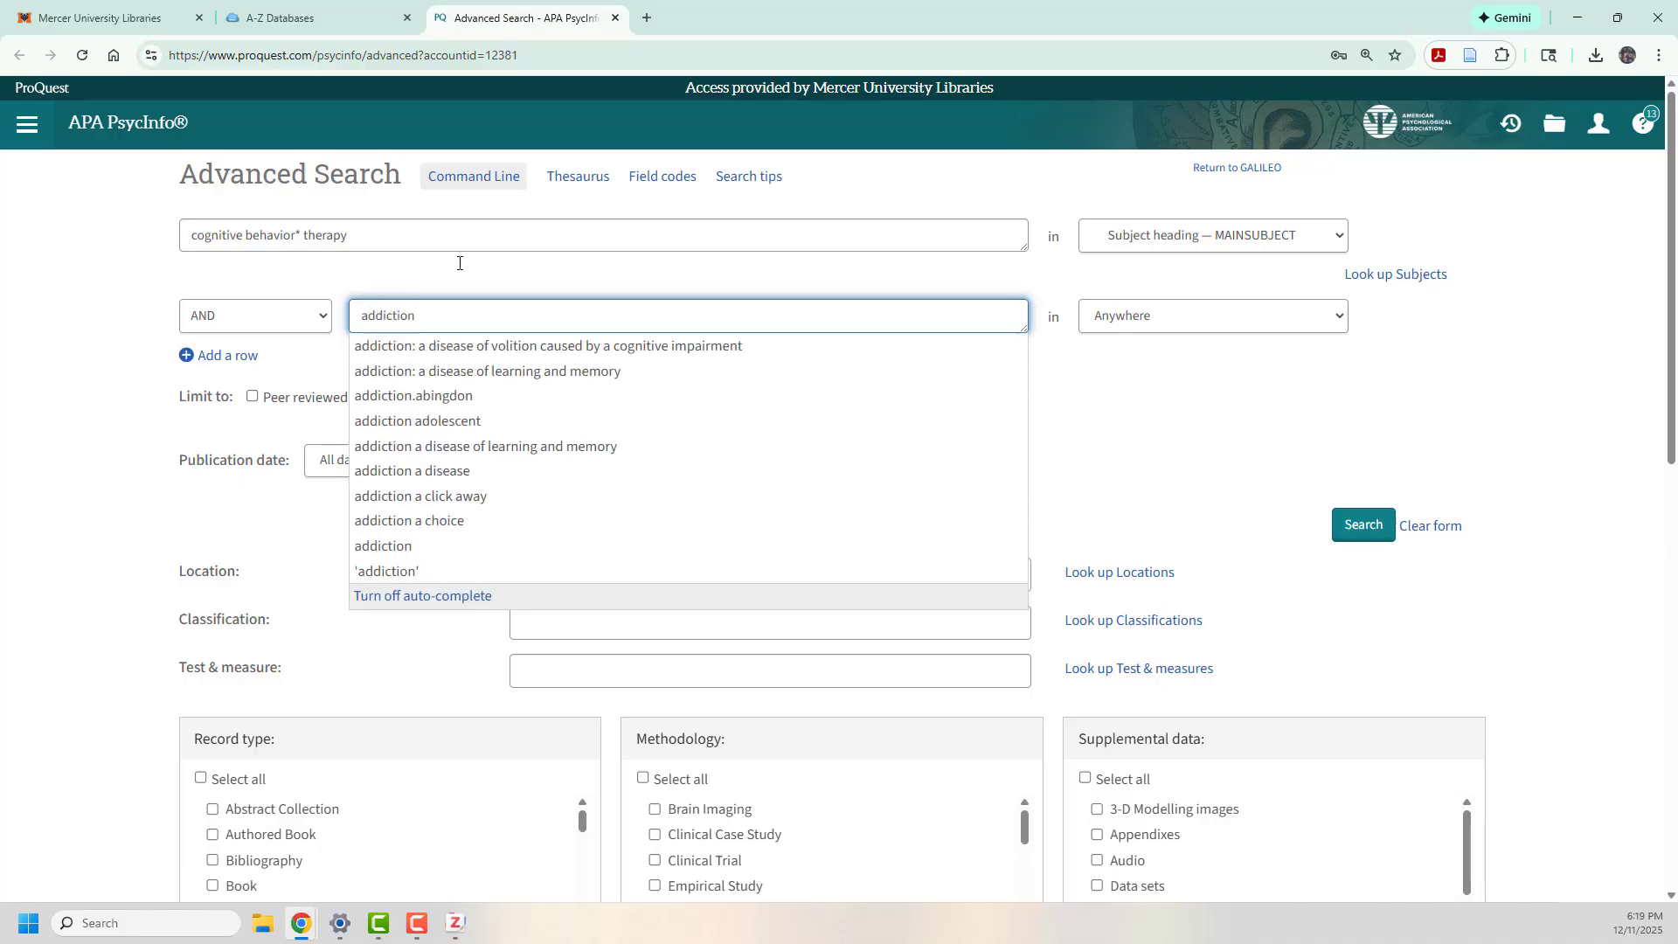
key(Tab)
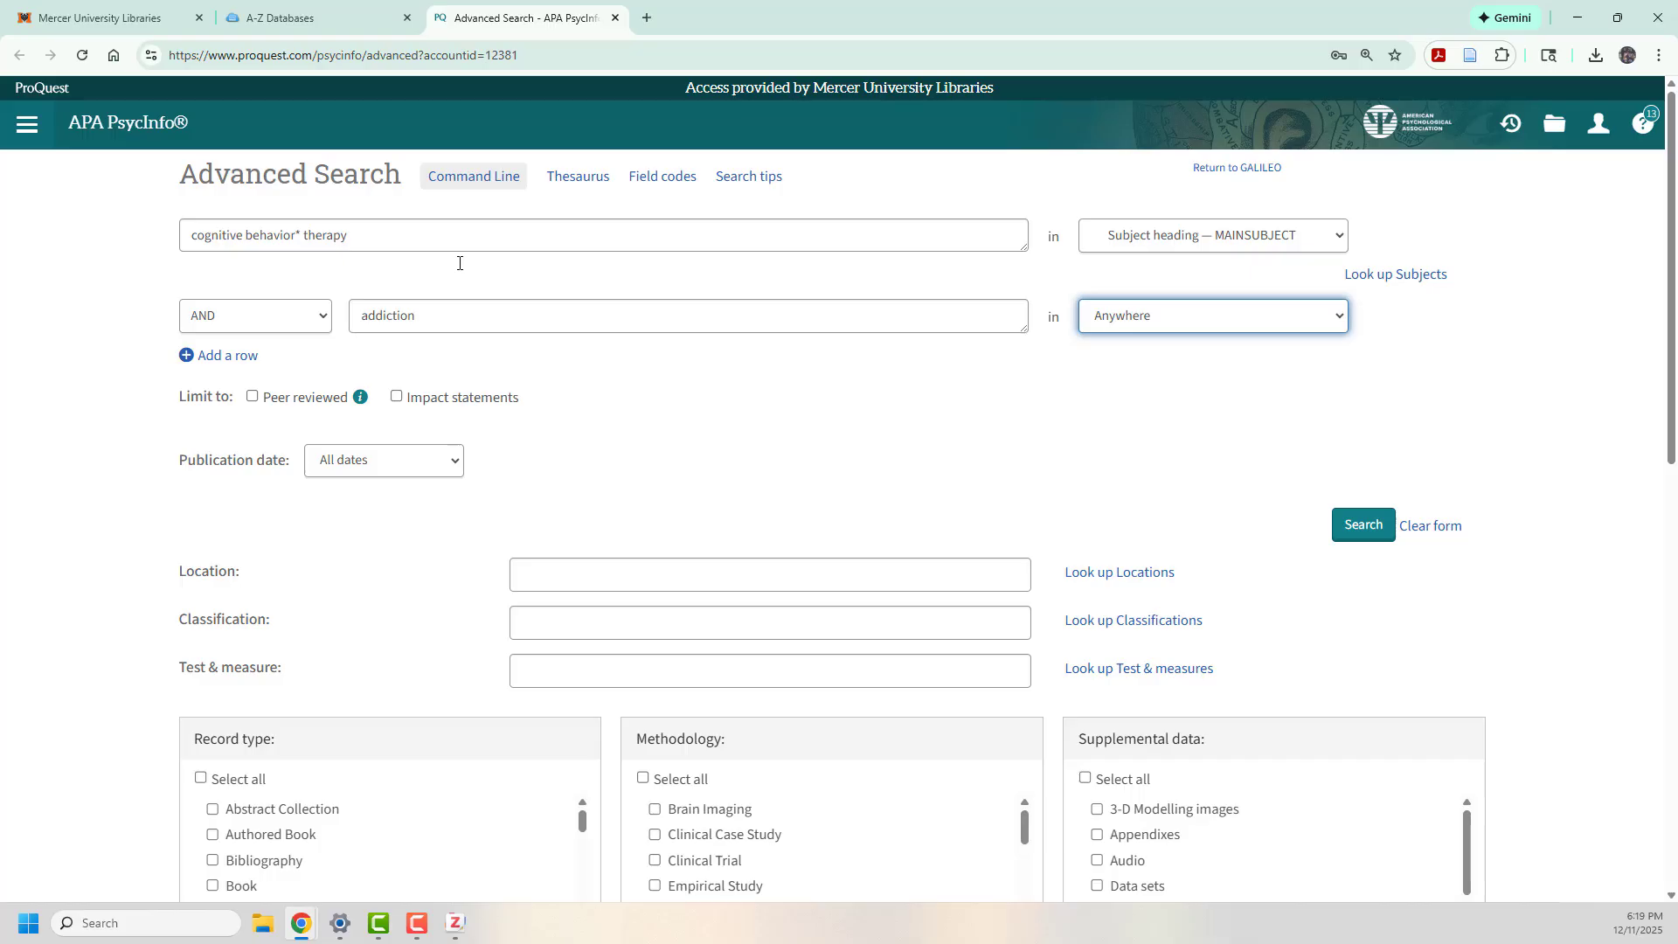
key(alt+Down)
key(Down)
key(Down)
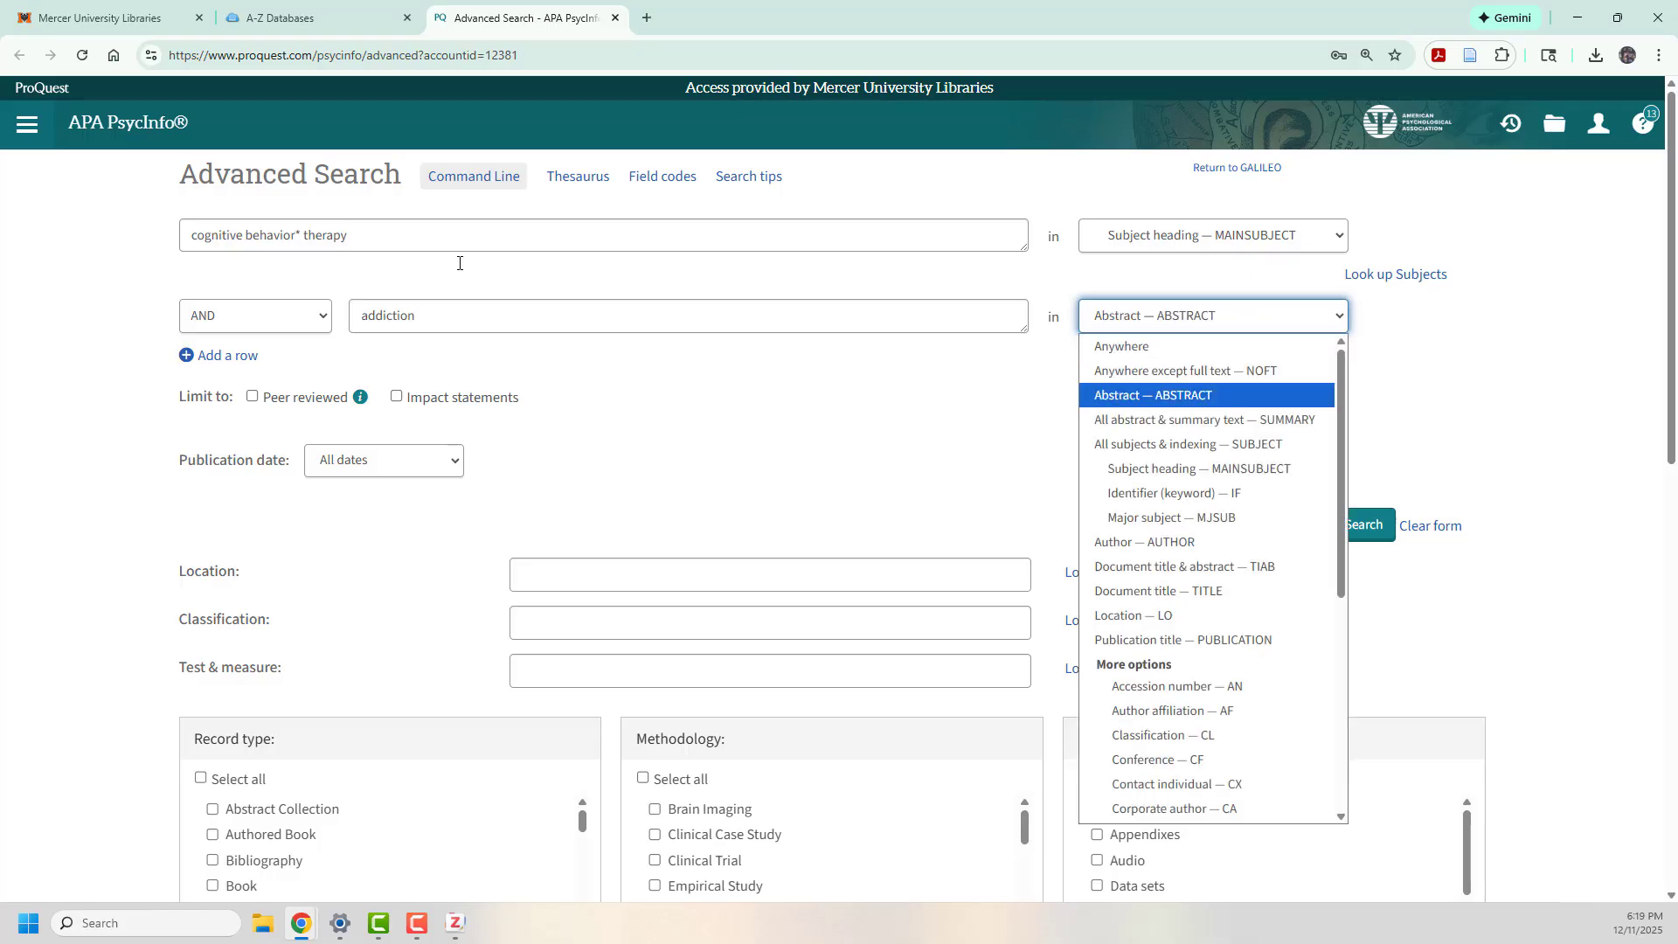
key(Down)
key(Down)
key(Down)
key(Return)
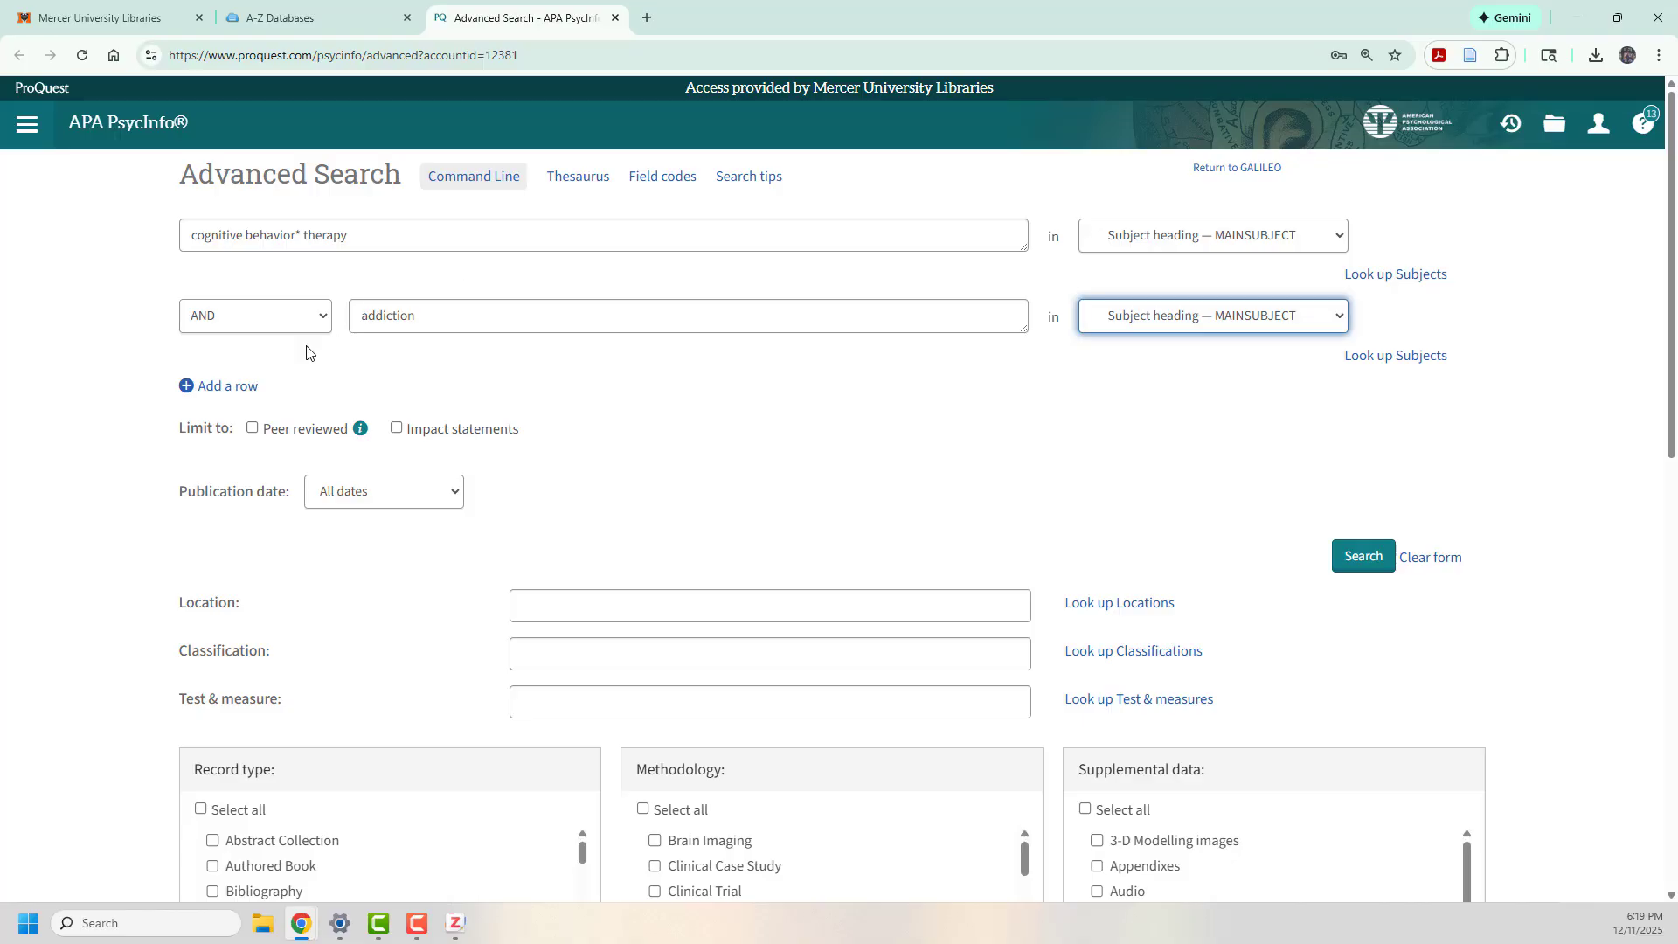
Add a third search row with "internet OR smartphone OR (social media)" and restrict it to Subject heading — MAINSUBJECT.
click(240, 387)
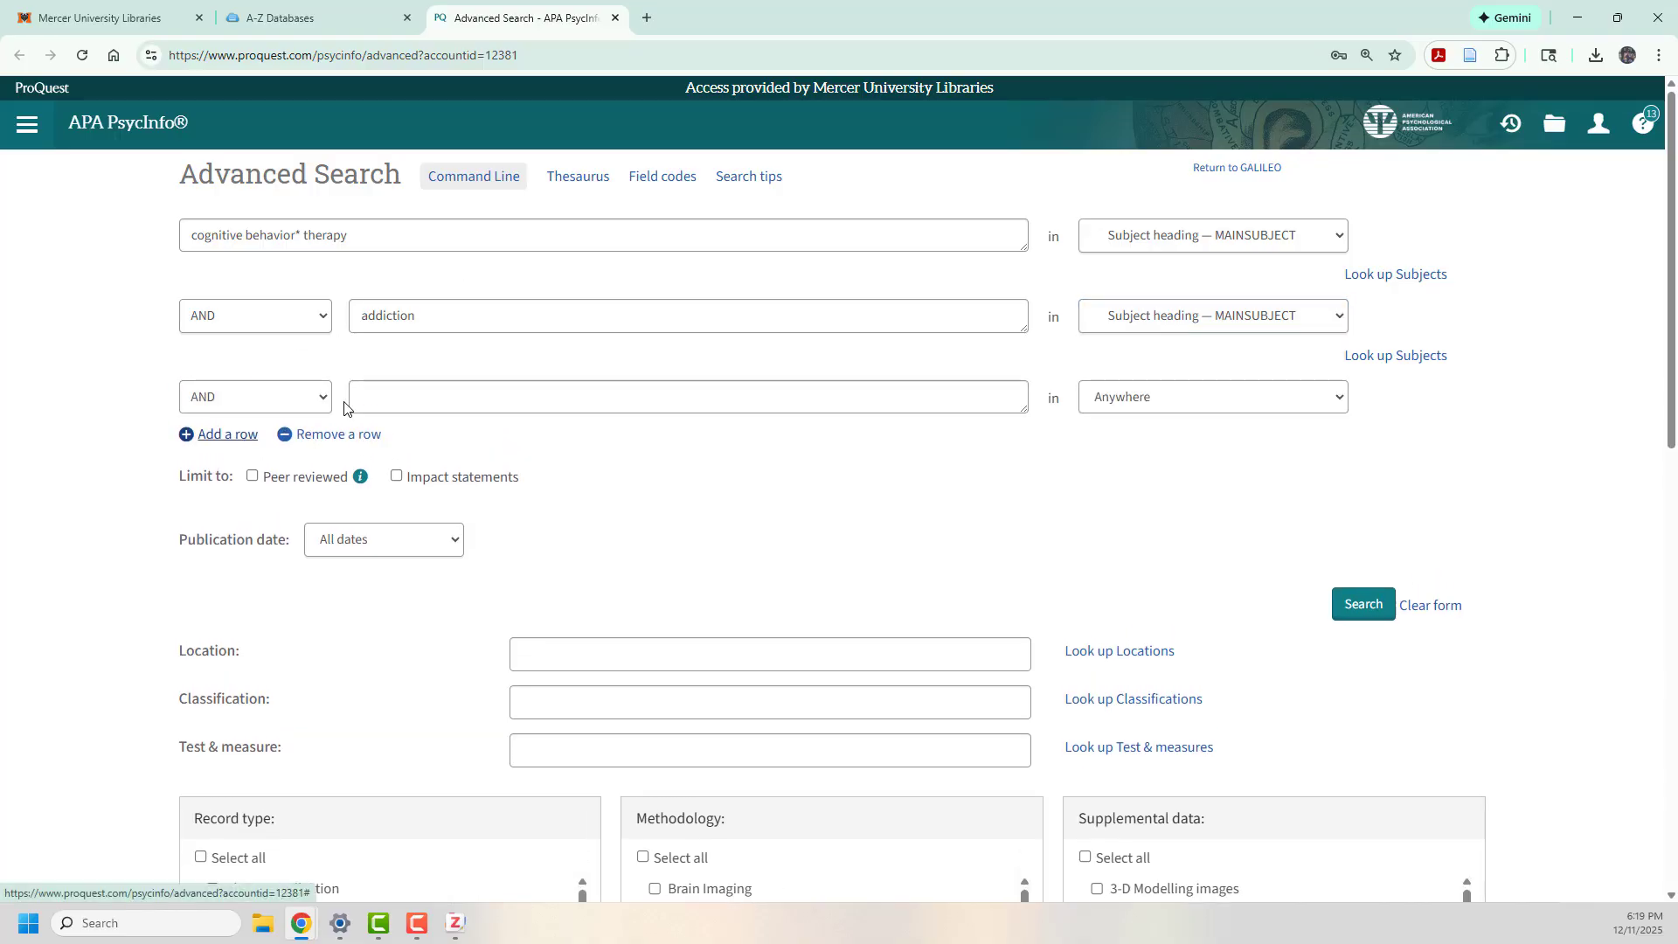
right_click(461, 404)
click(556, 626)
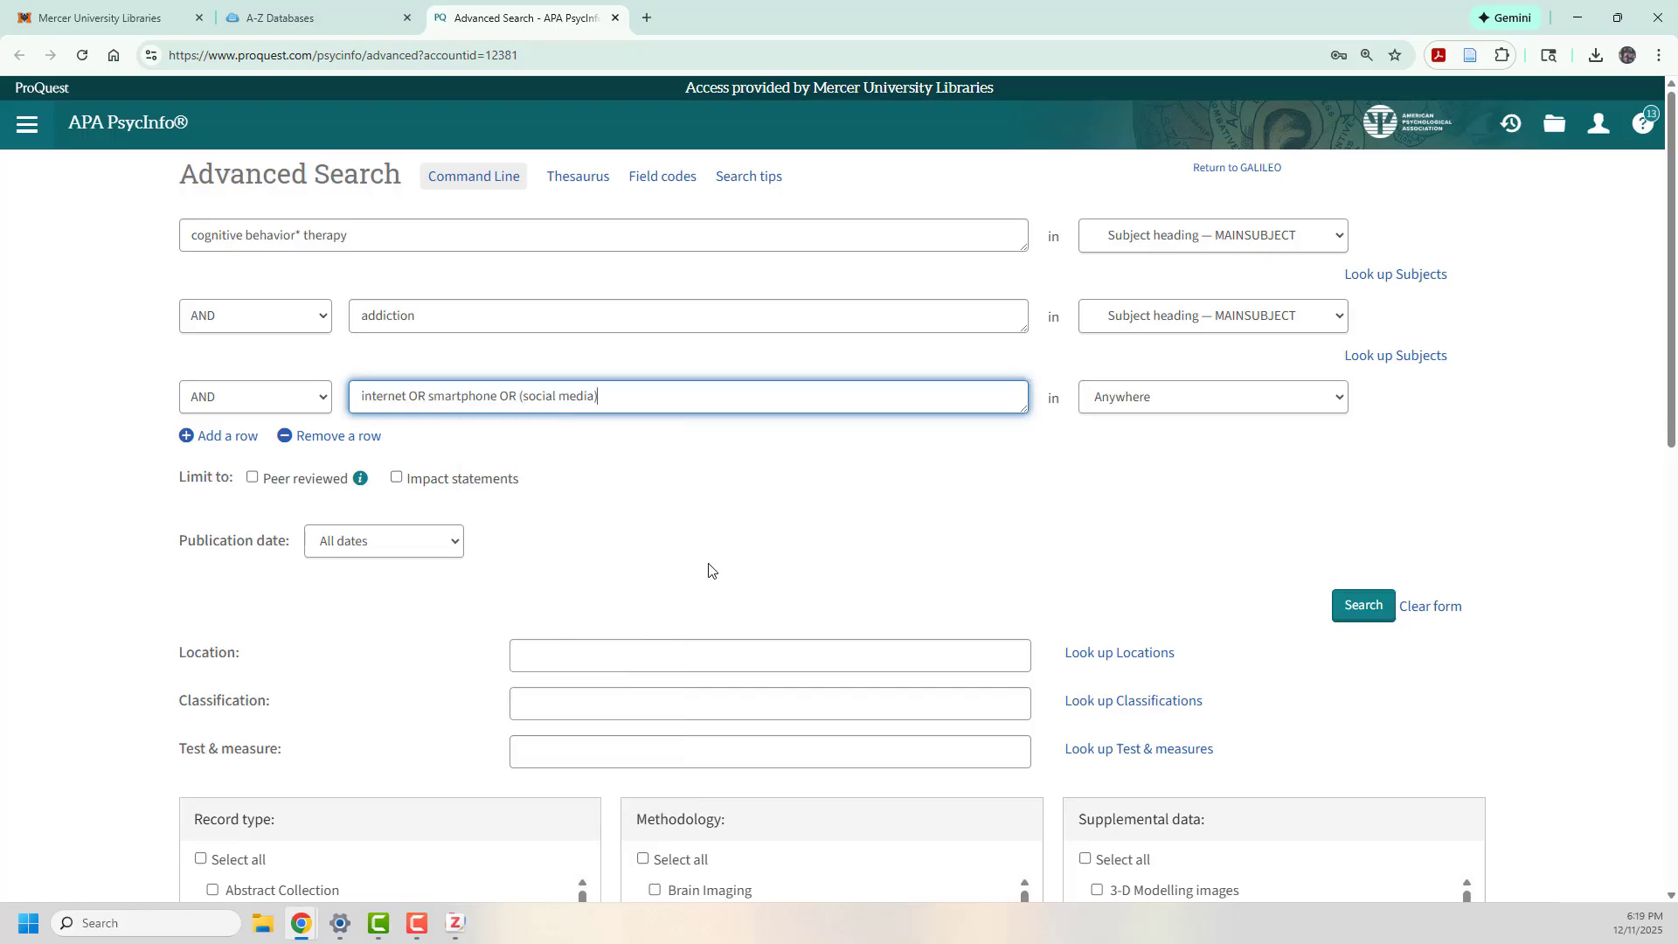
click(1179, 402)
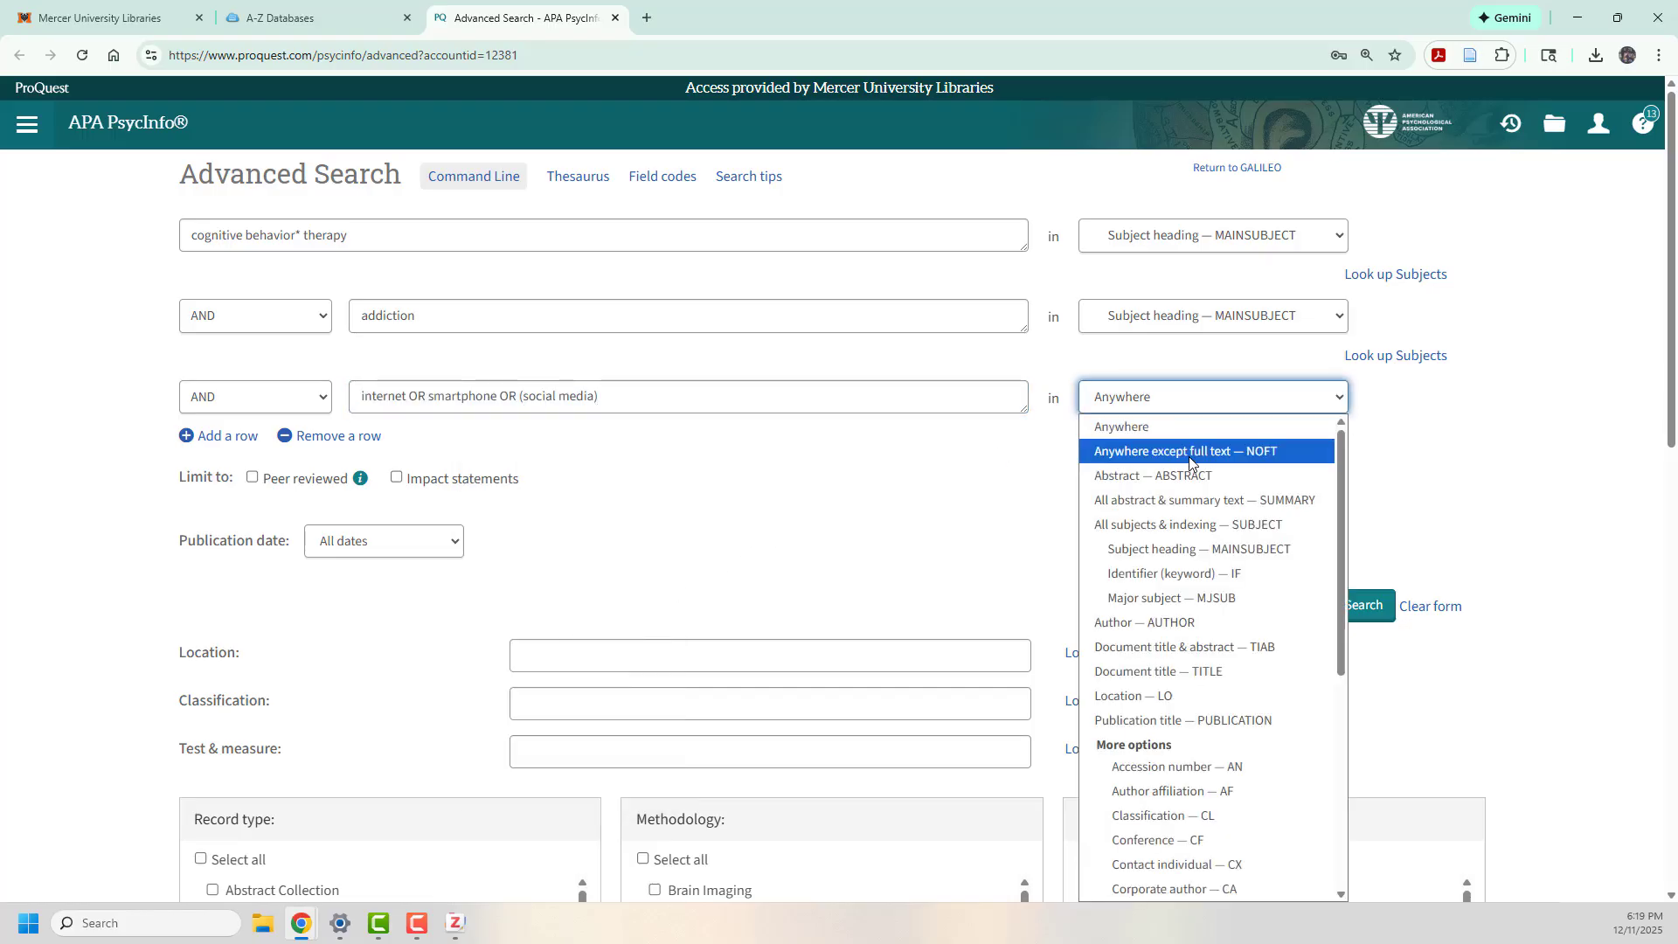
click(1206, 551)
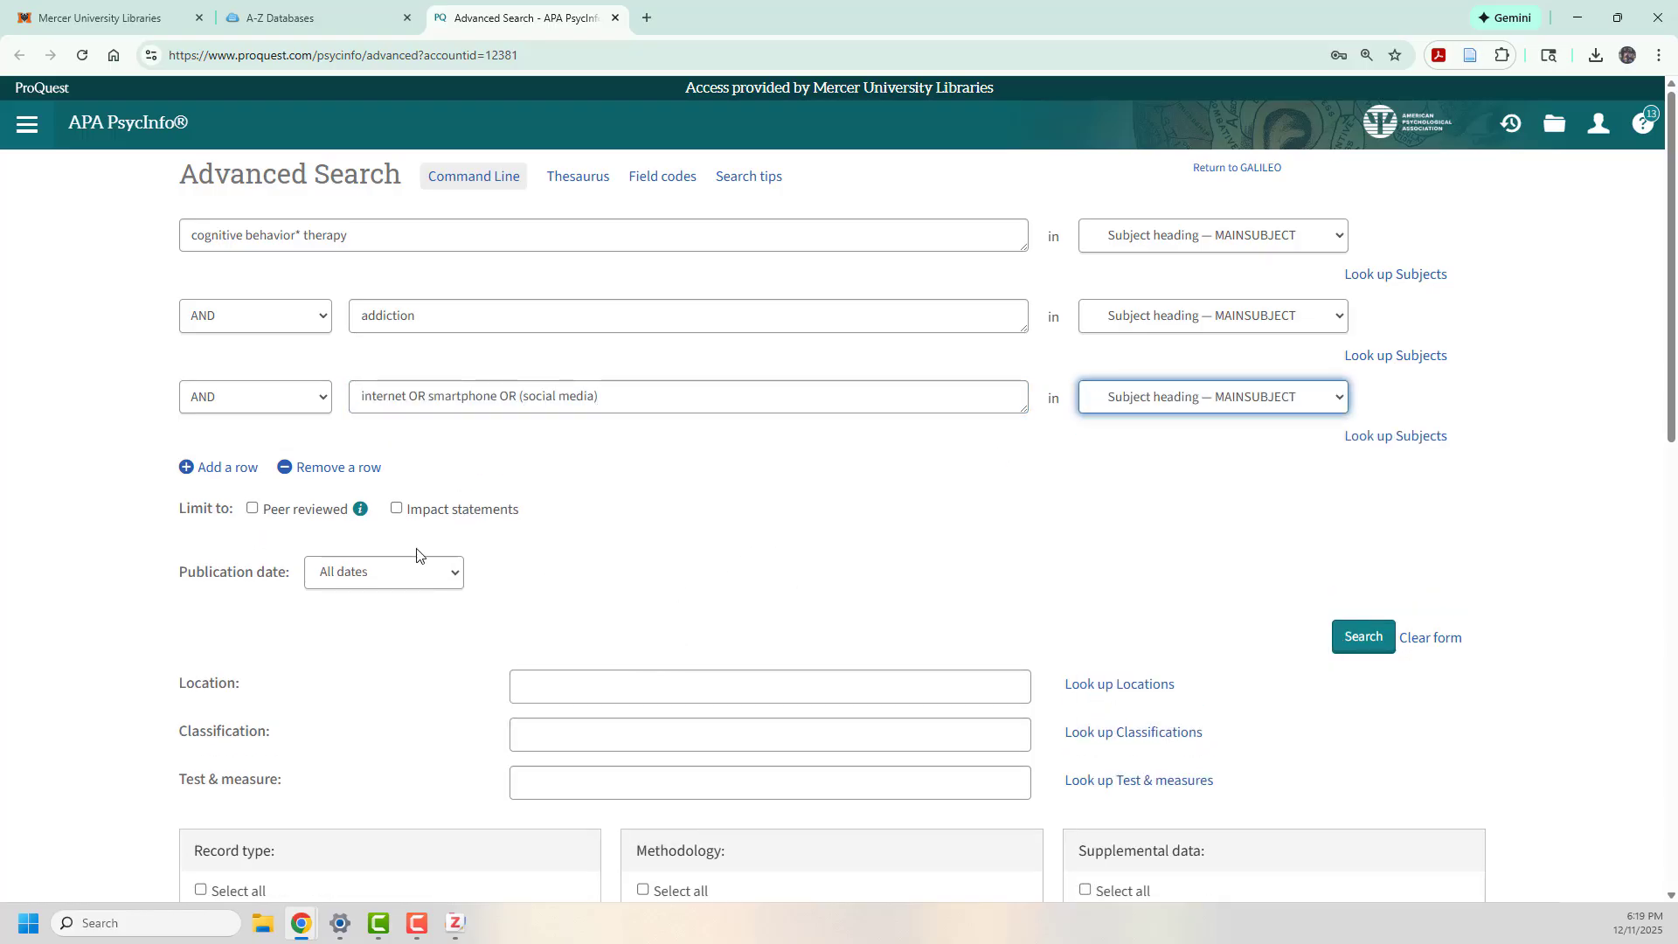
Limit the search to peer-reviewed sources published after 2014.
click(252, 509)
click(376, 574)
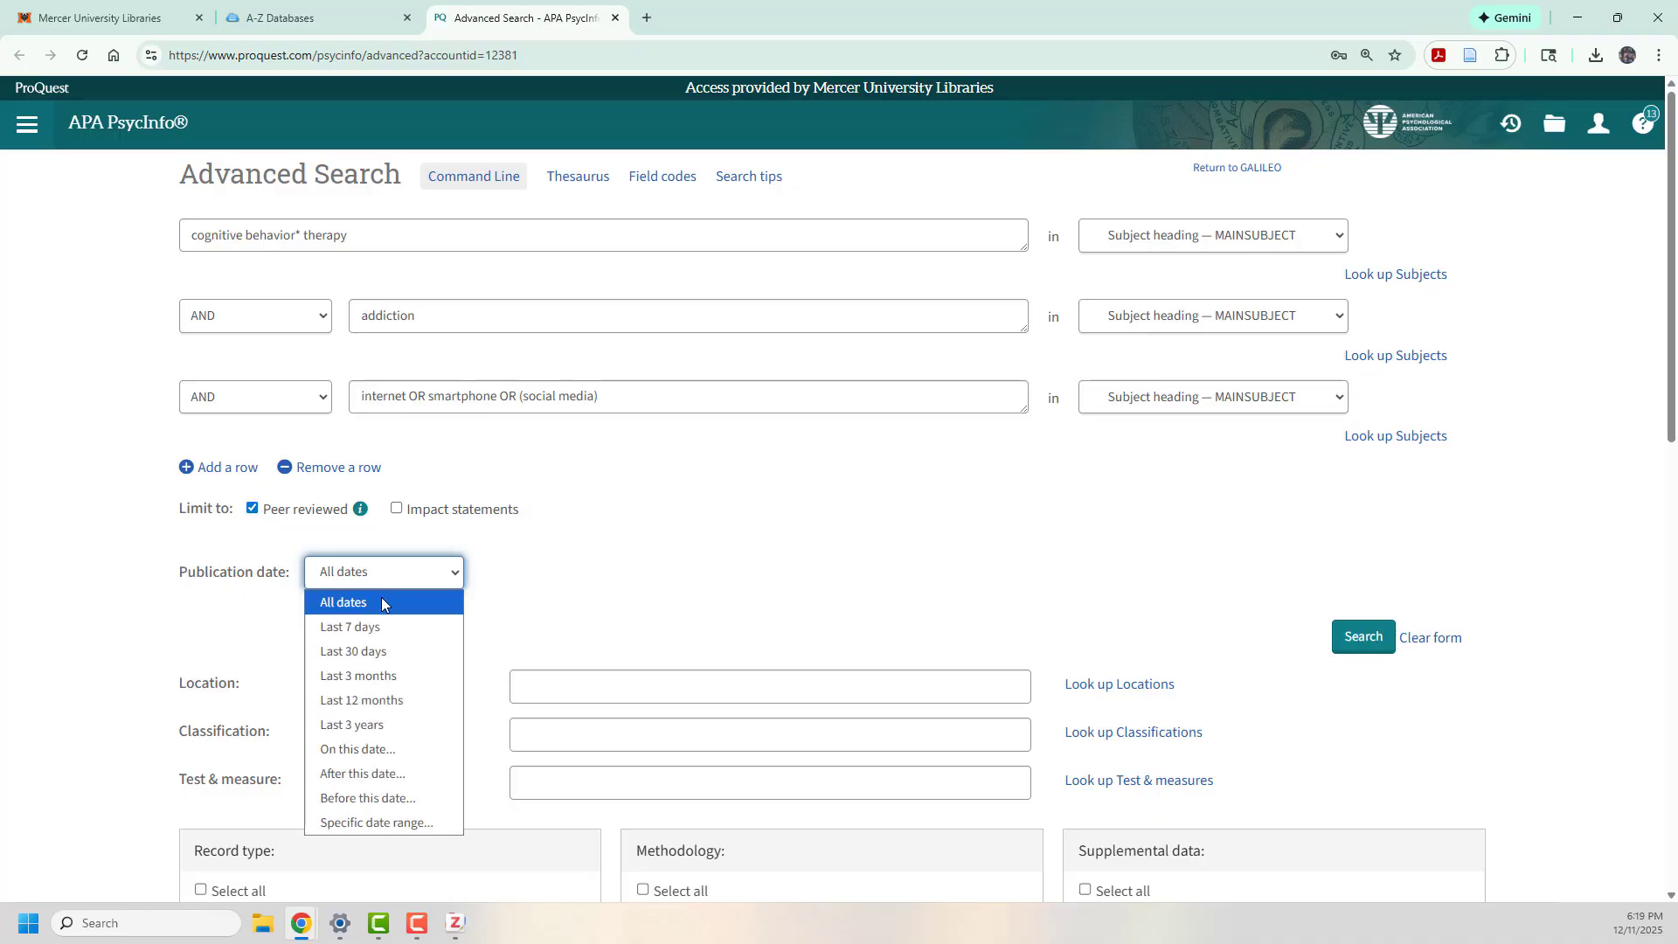
click(404, 774)
click(514, 632)
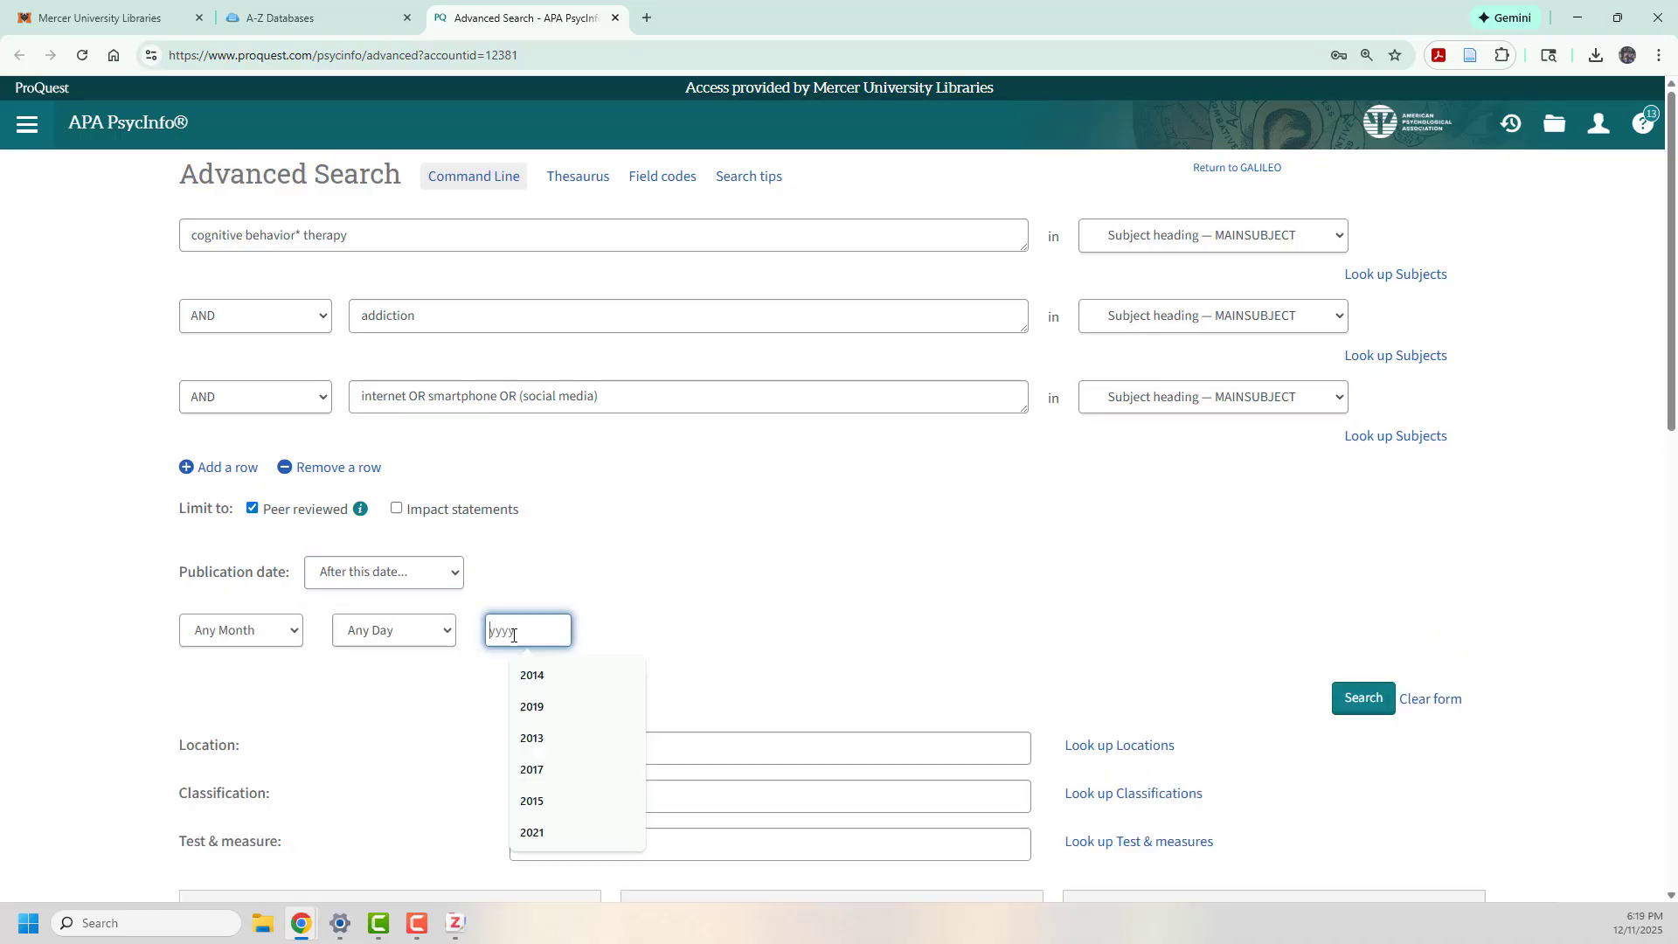
click(530, 680)
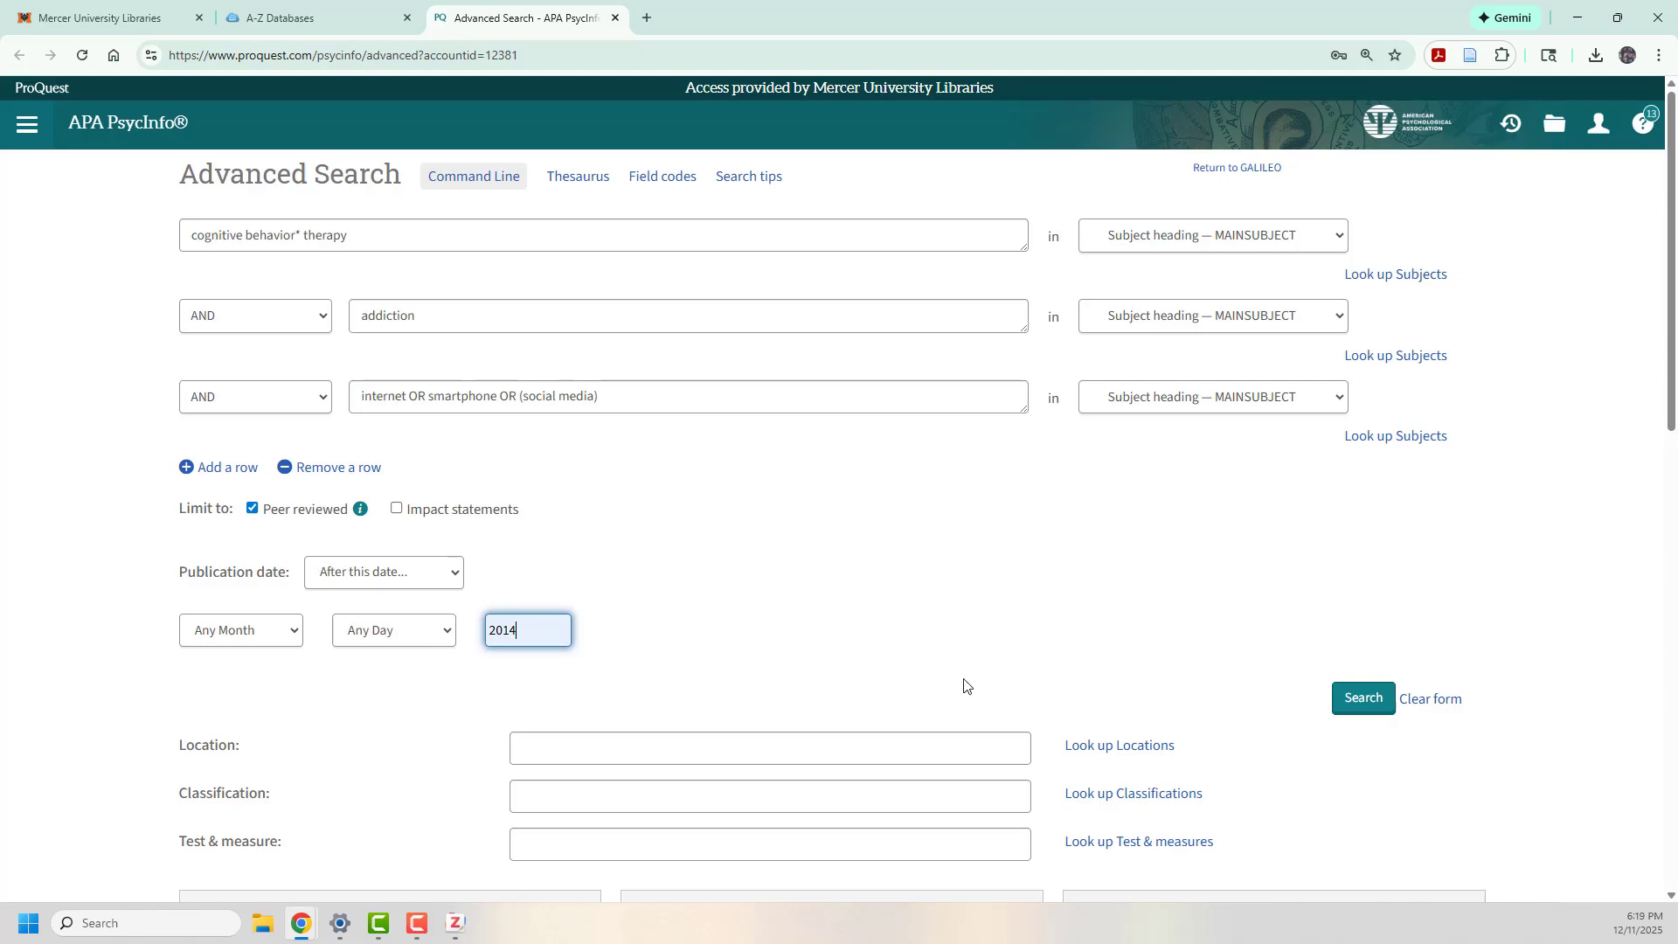
Limit the language to English and run the search.
scroll(1076, 686, down, 8)
scroll(449, 700, down, 2)
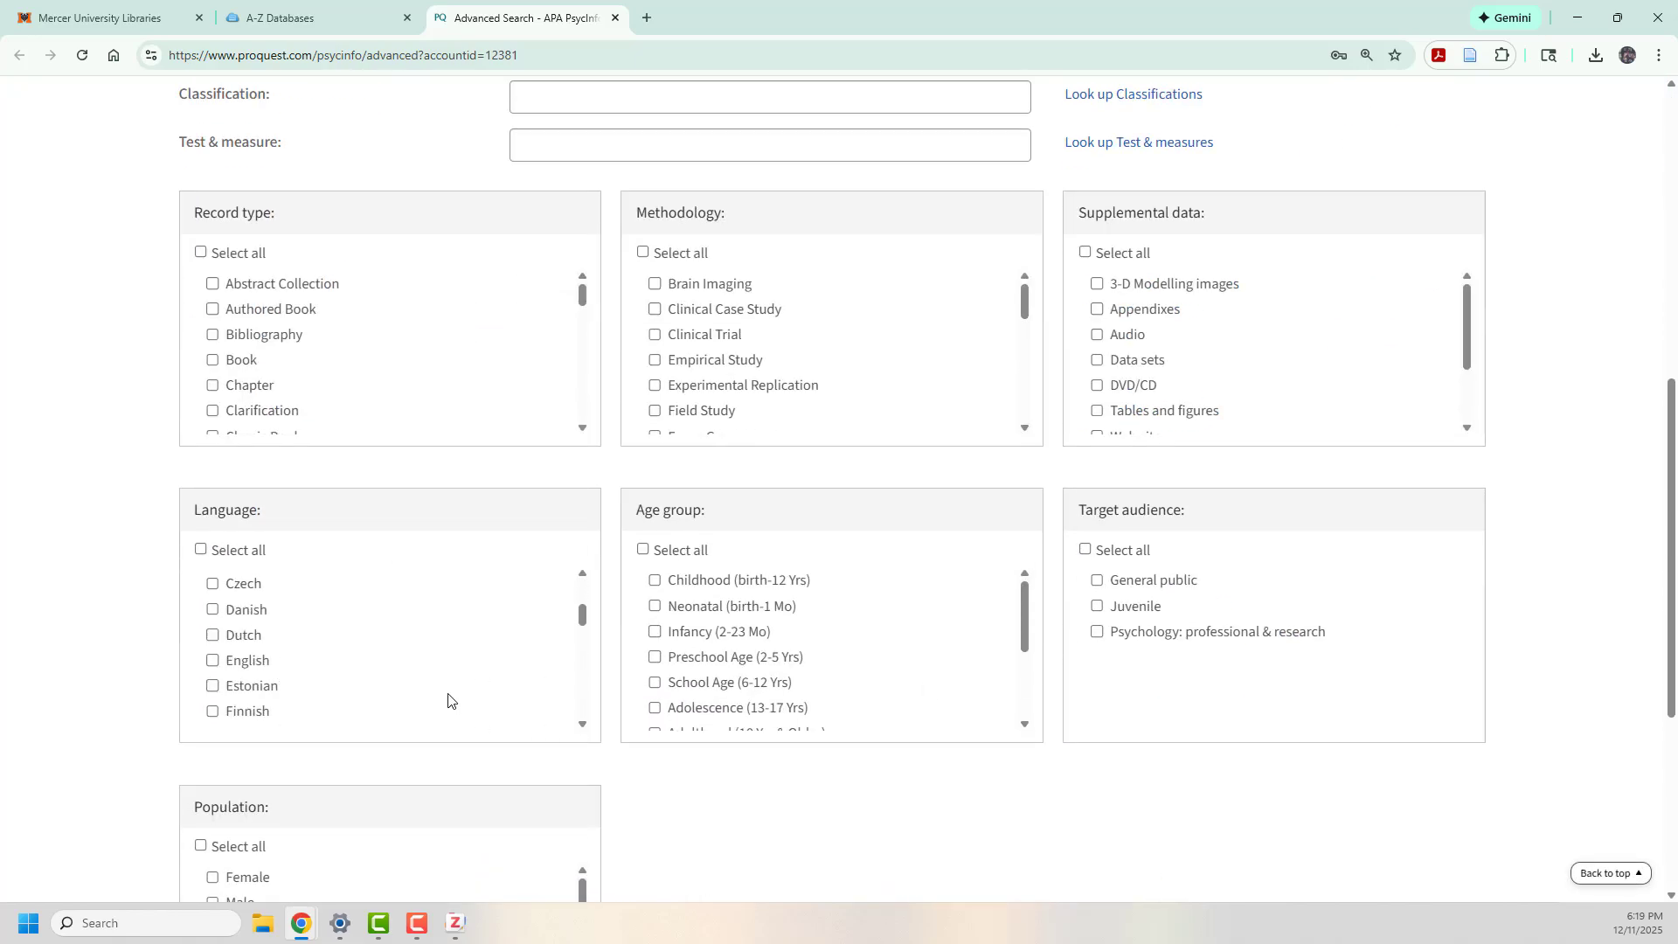
click(227, 667)
scroll(1157, 402, up, 3)
click(1369, 266)
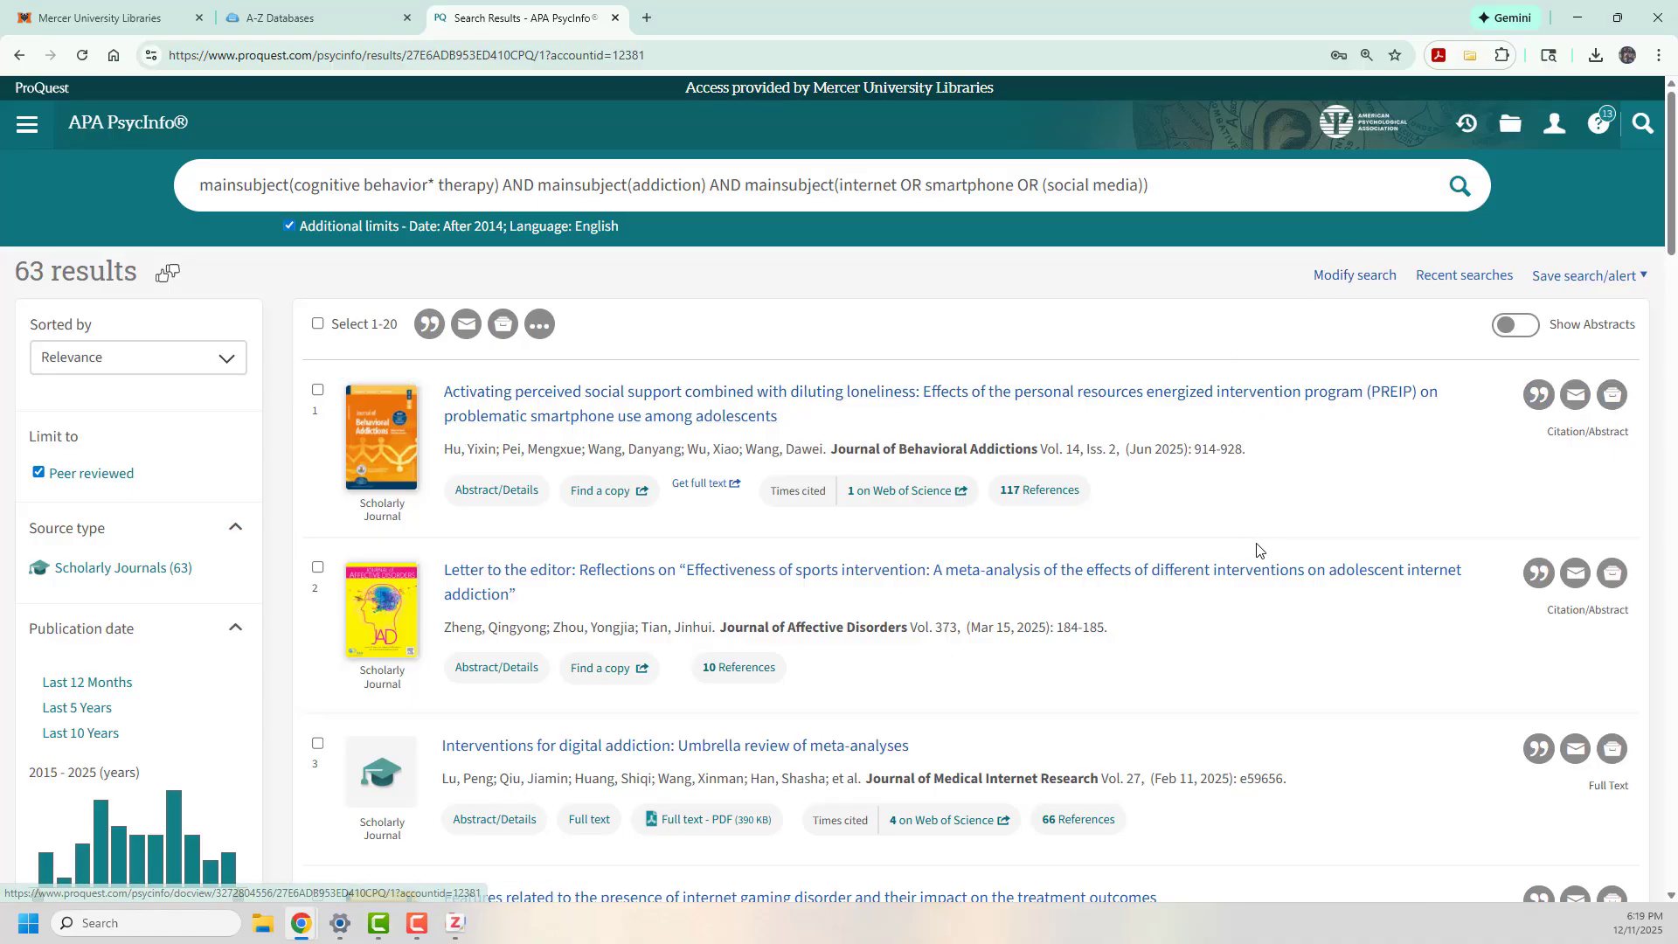
Open the record of "Interventions for digital addiction: Umbrella review of meta-analyses", save it to Zotero with the connector and return to the results.
scroll(1258, 549, down, 3)
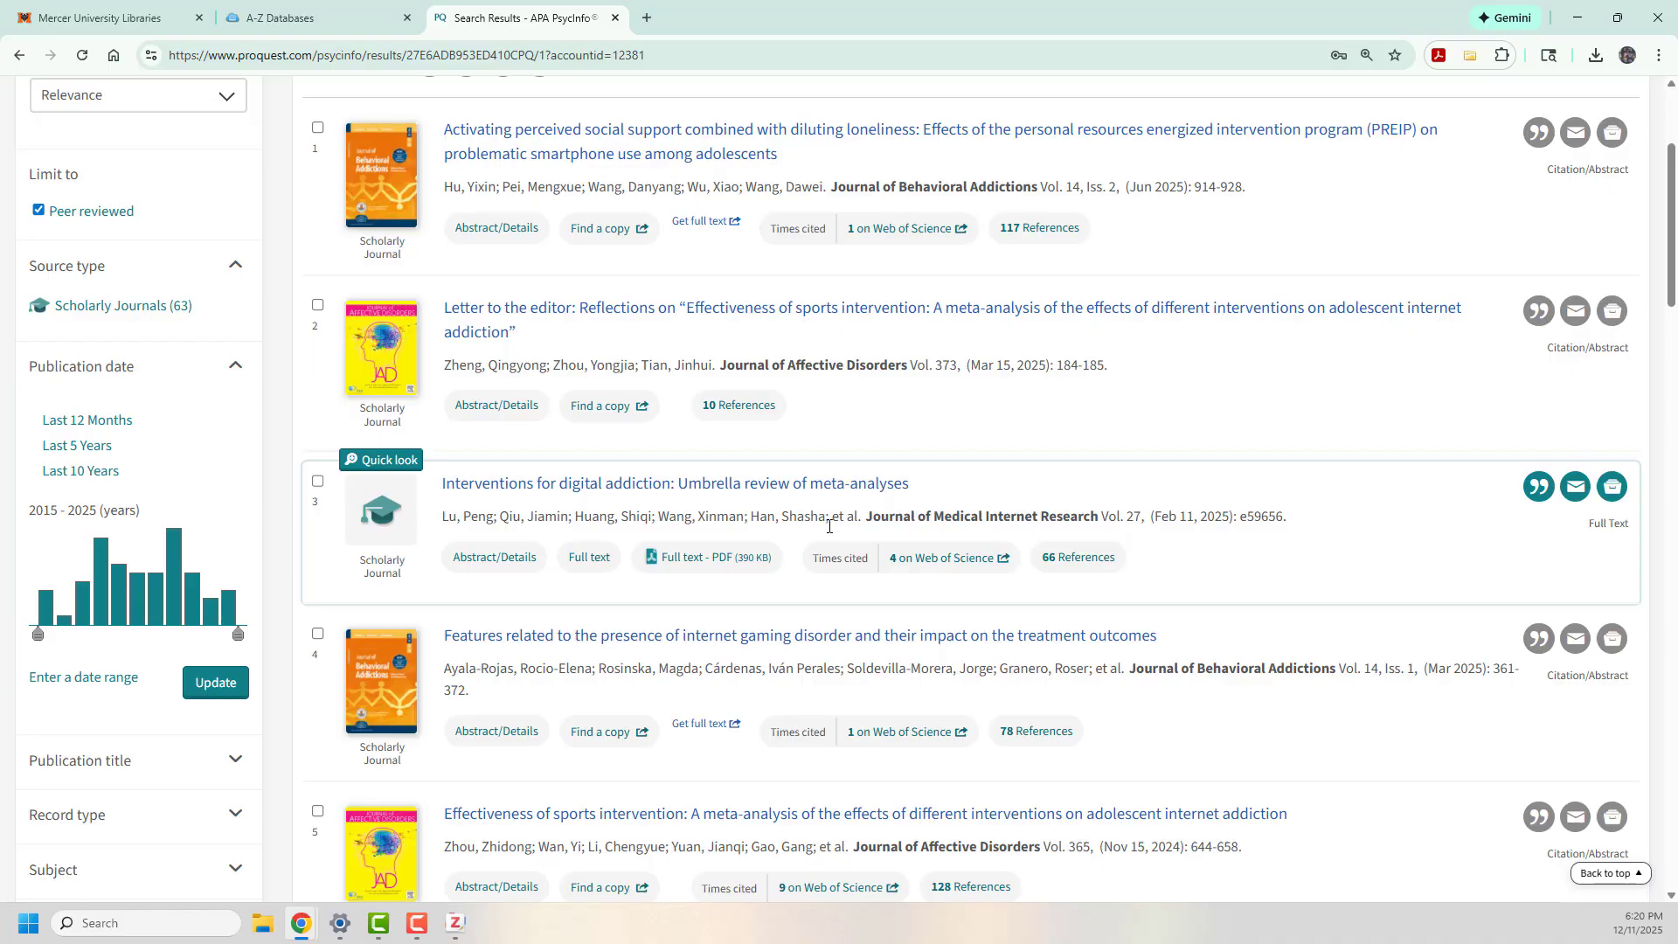
click(487, 576)
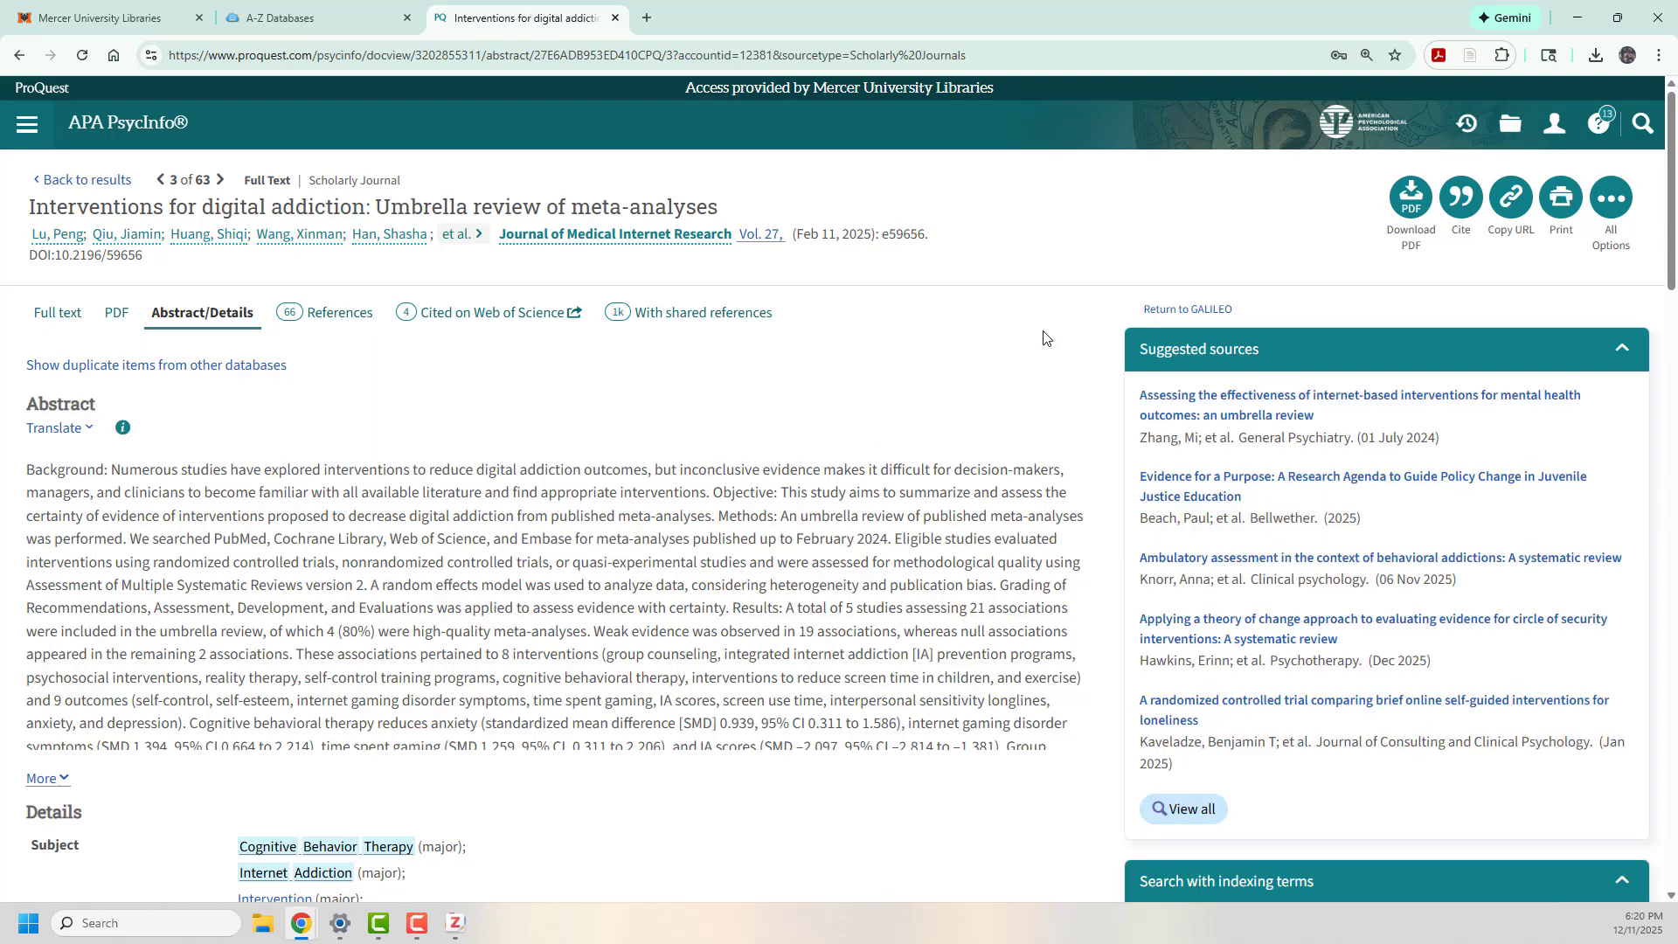
click(1471, 57)
click(1503, 119)
click(84, 181)
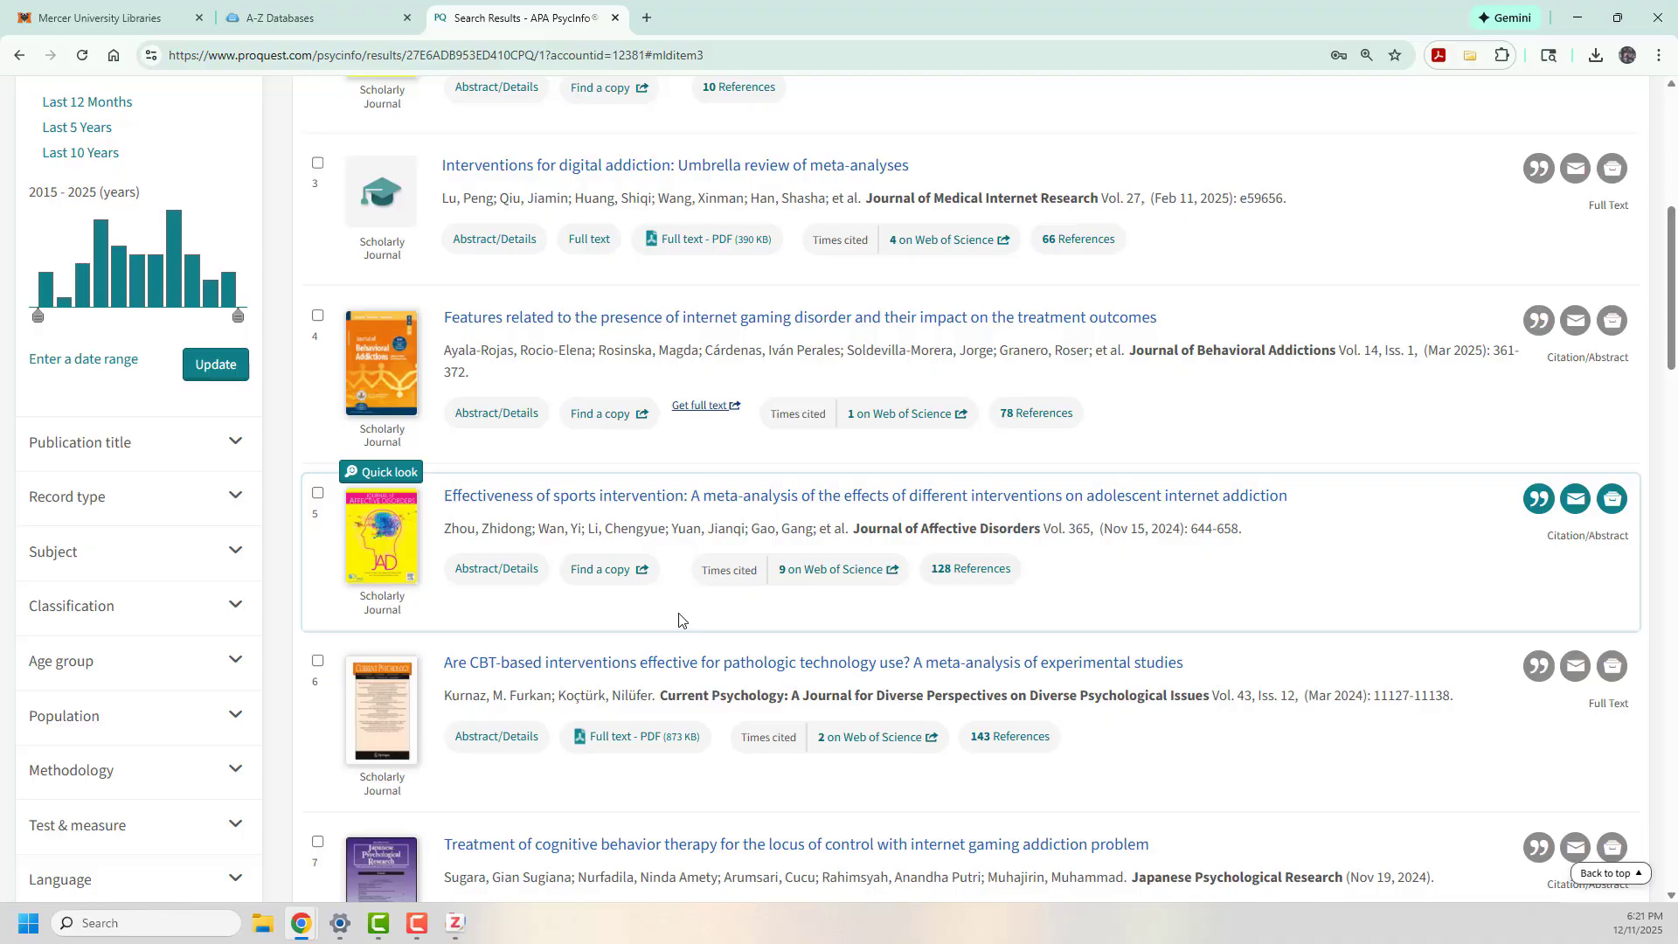
Open the full text of "Effectiveness of sports intervention" through Elsevier ClinicalKey Journals, save it to Zotero and return to the search results.
click(604, 572)
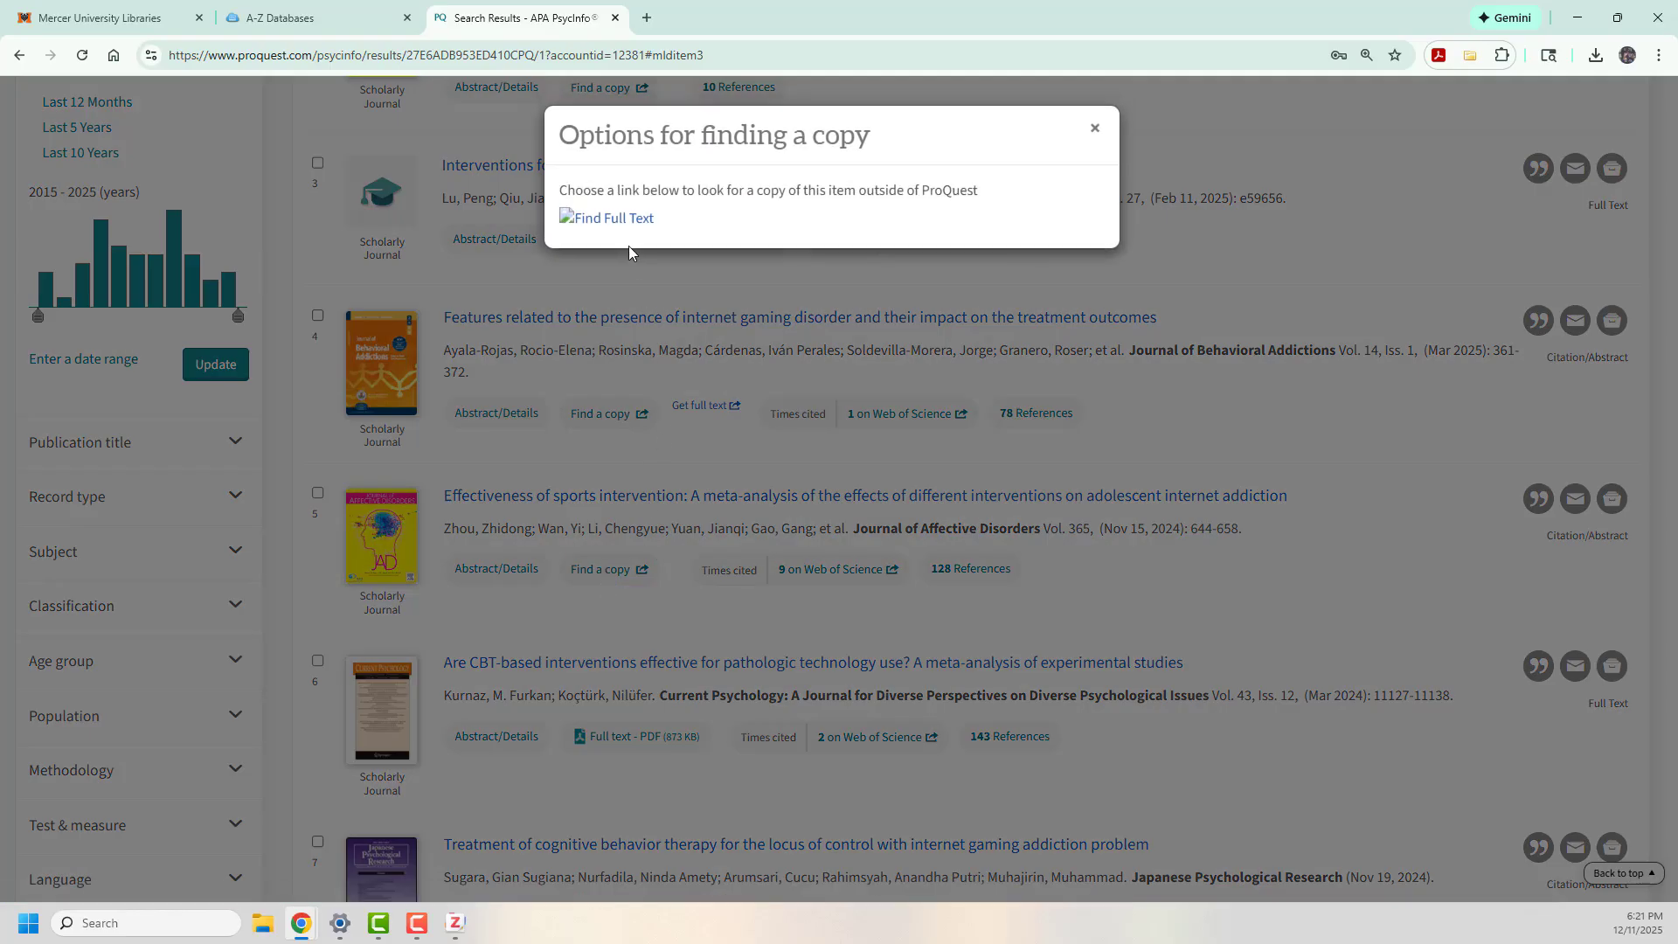
click(639, 225)
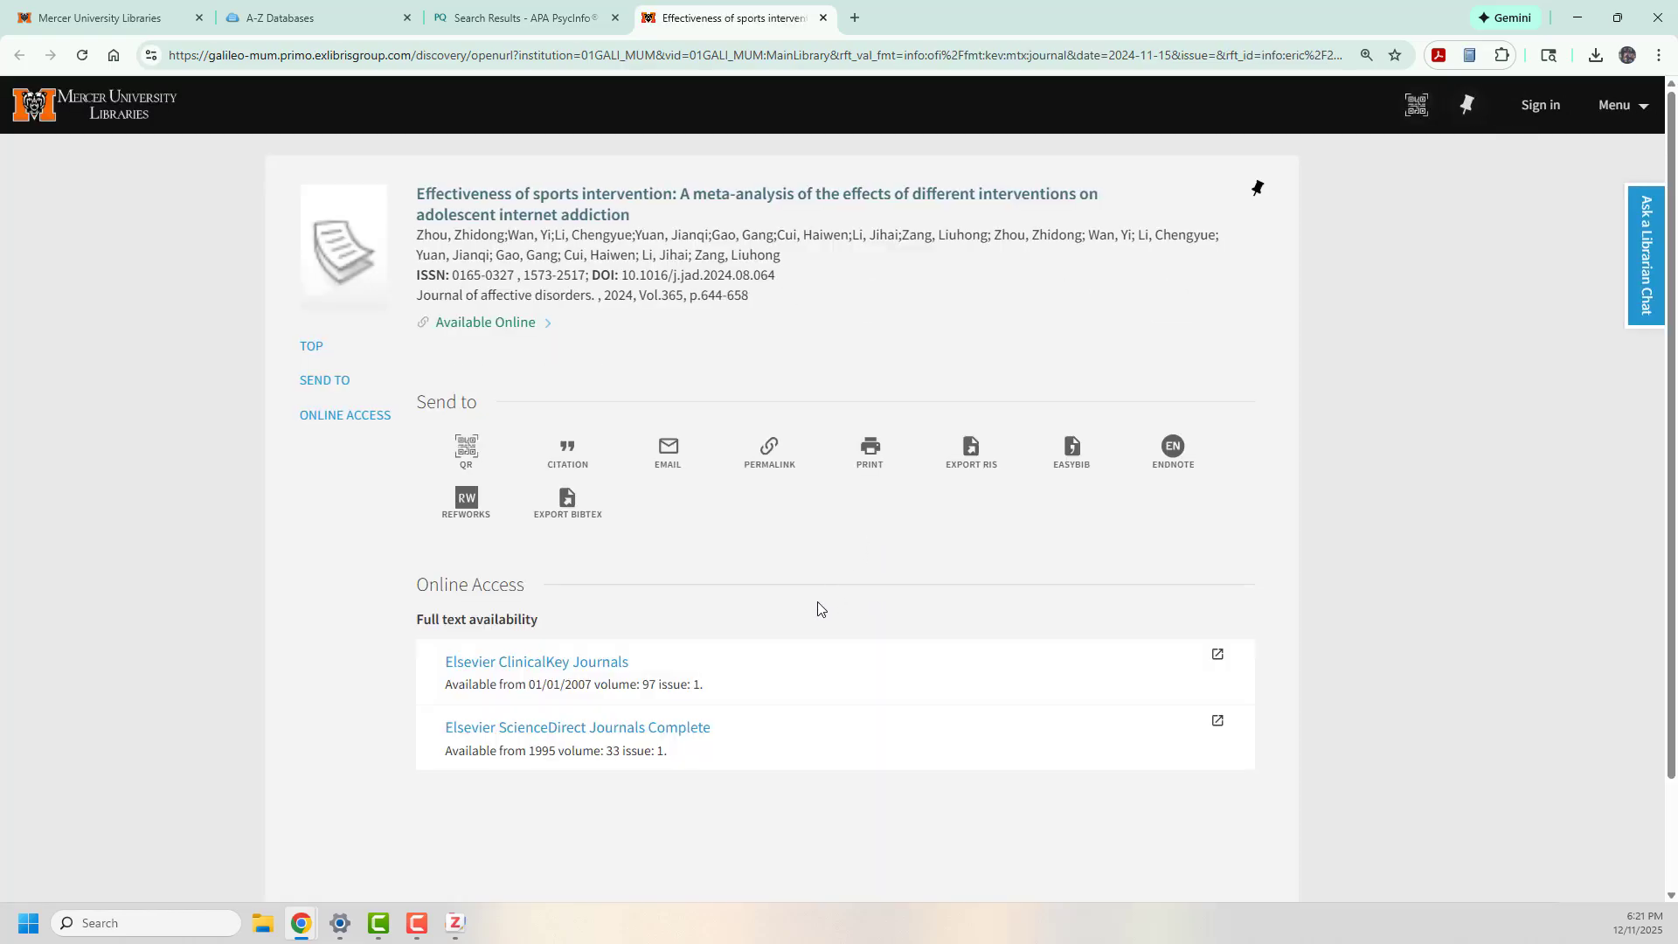
click(555, 666)
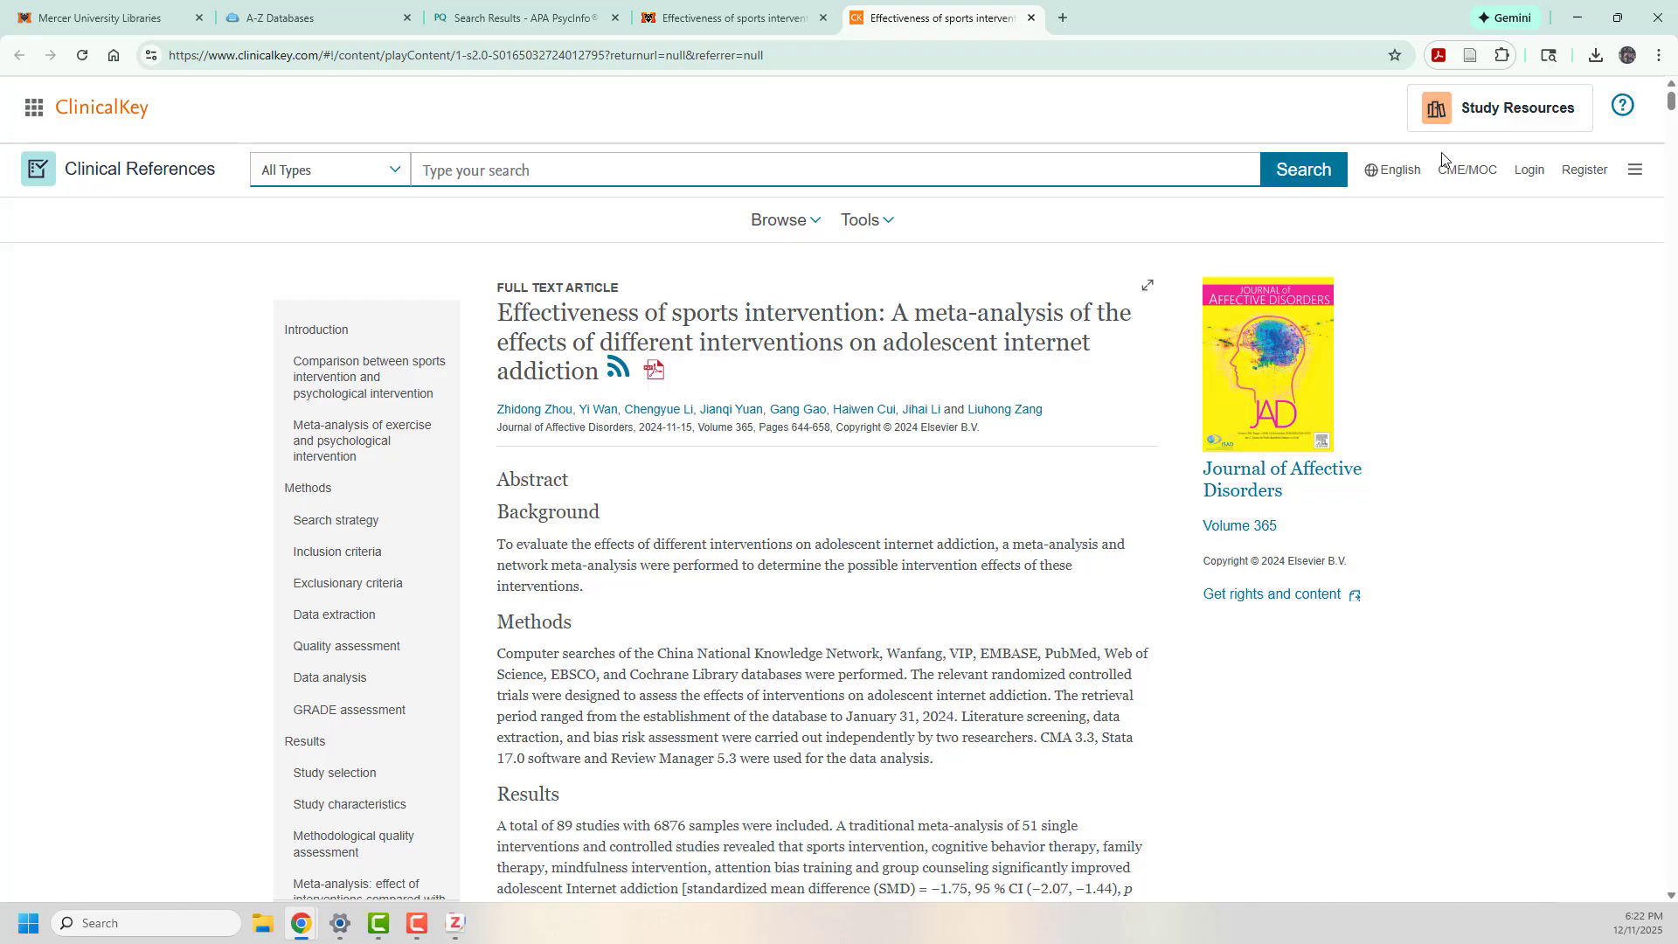
click(1470, 56)
click(546, 4)
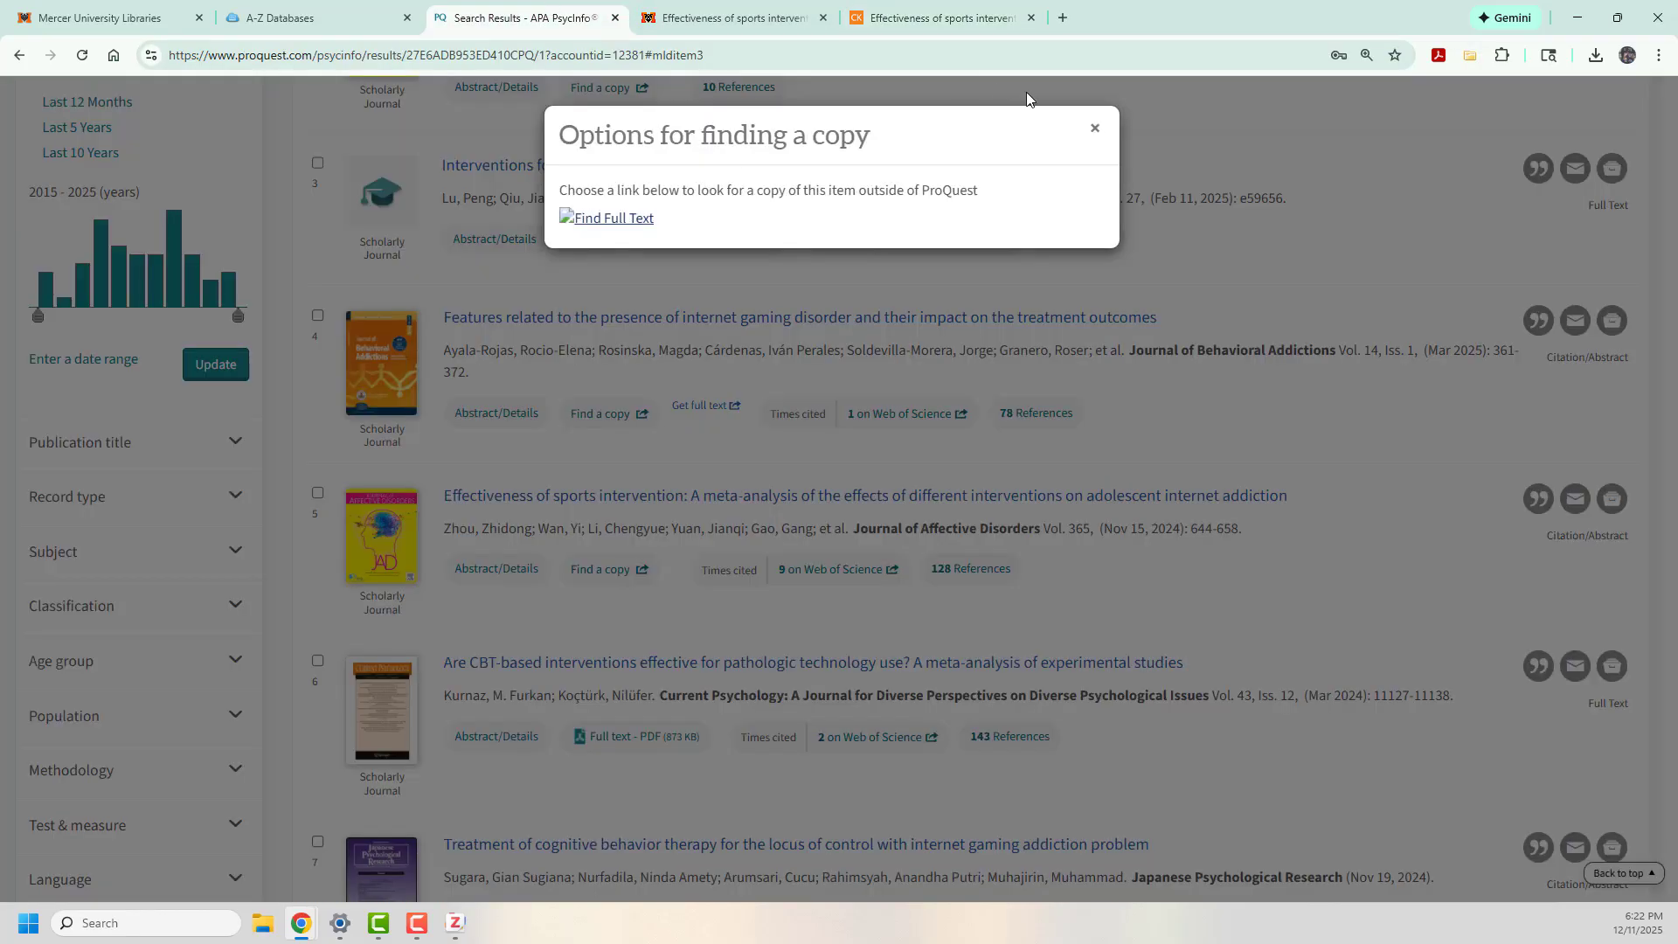
click(1094, 127)
Open the record of "Are CBT-based interventions effective for pathologic technology use?", save it to Zotero and return to the results.
scroll(1124, 455, down, 1)
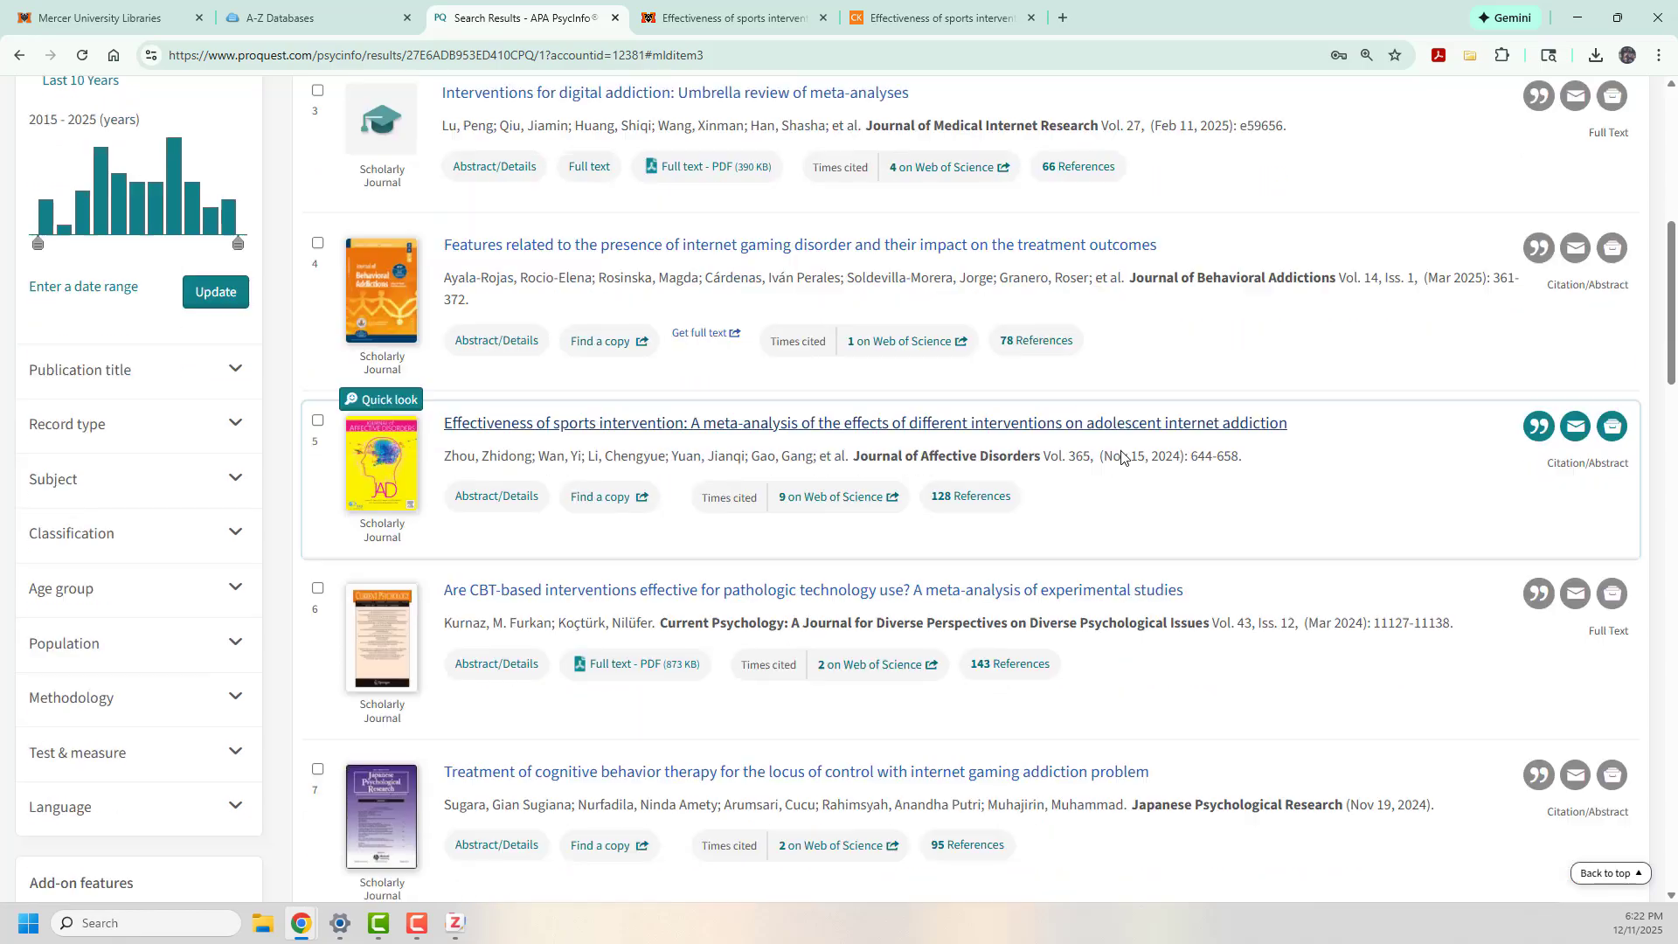
scroll(1121, 454, down, 2)
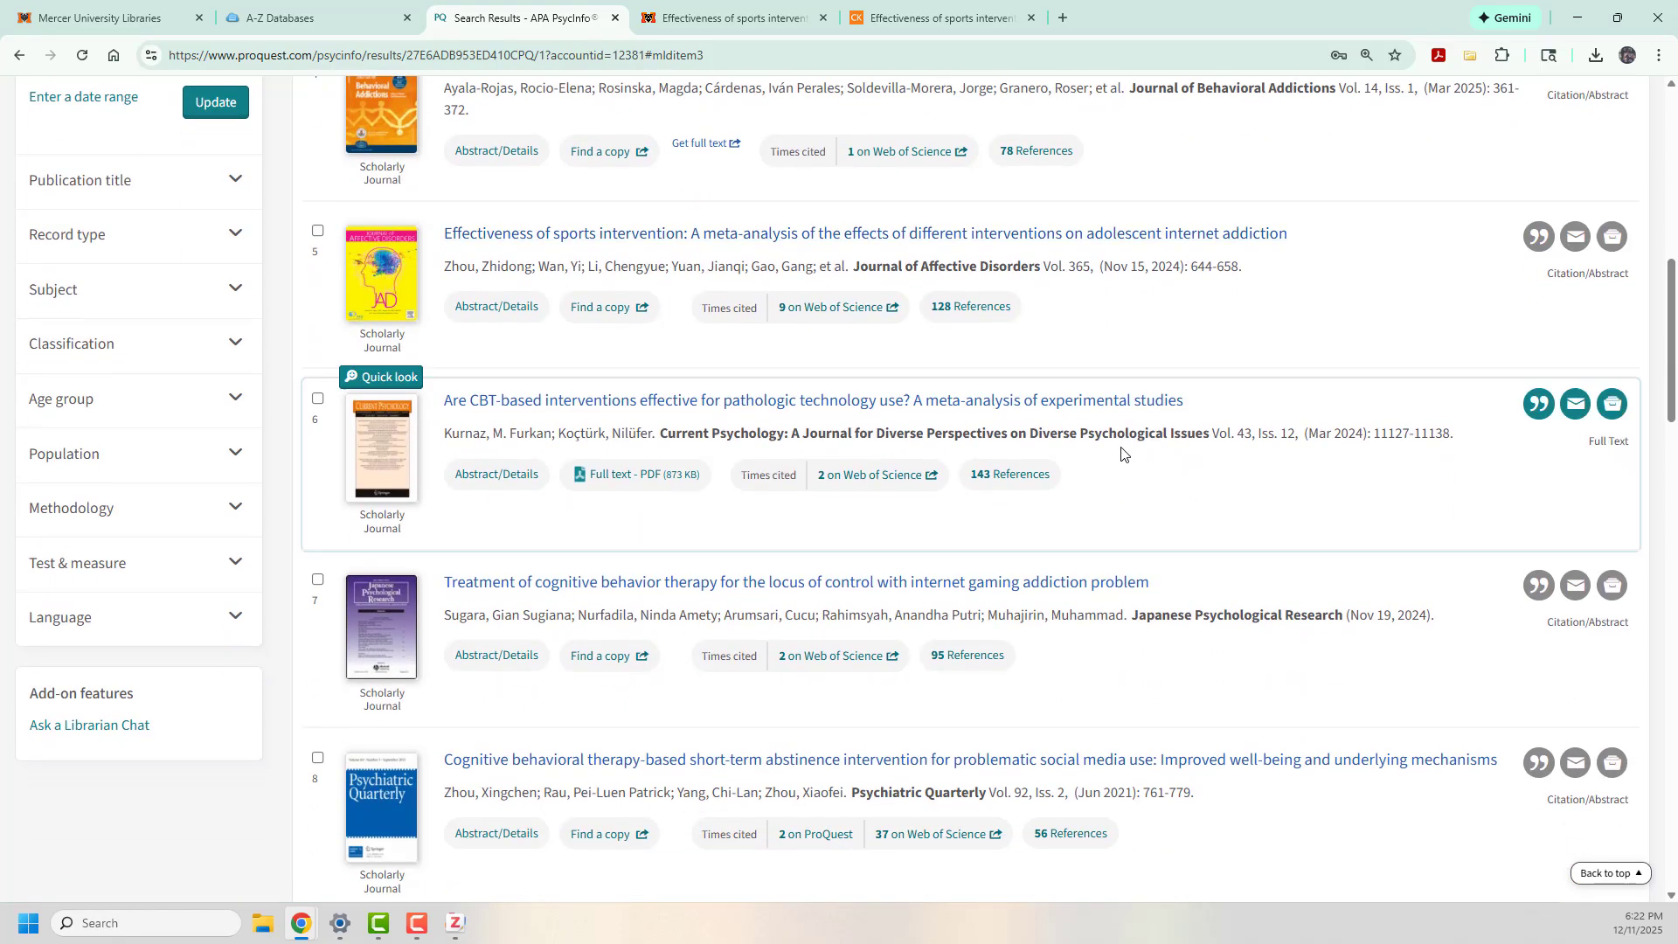
click(517, 487)
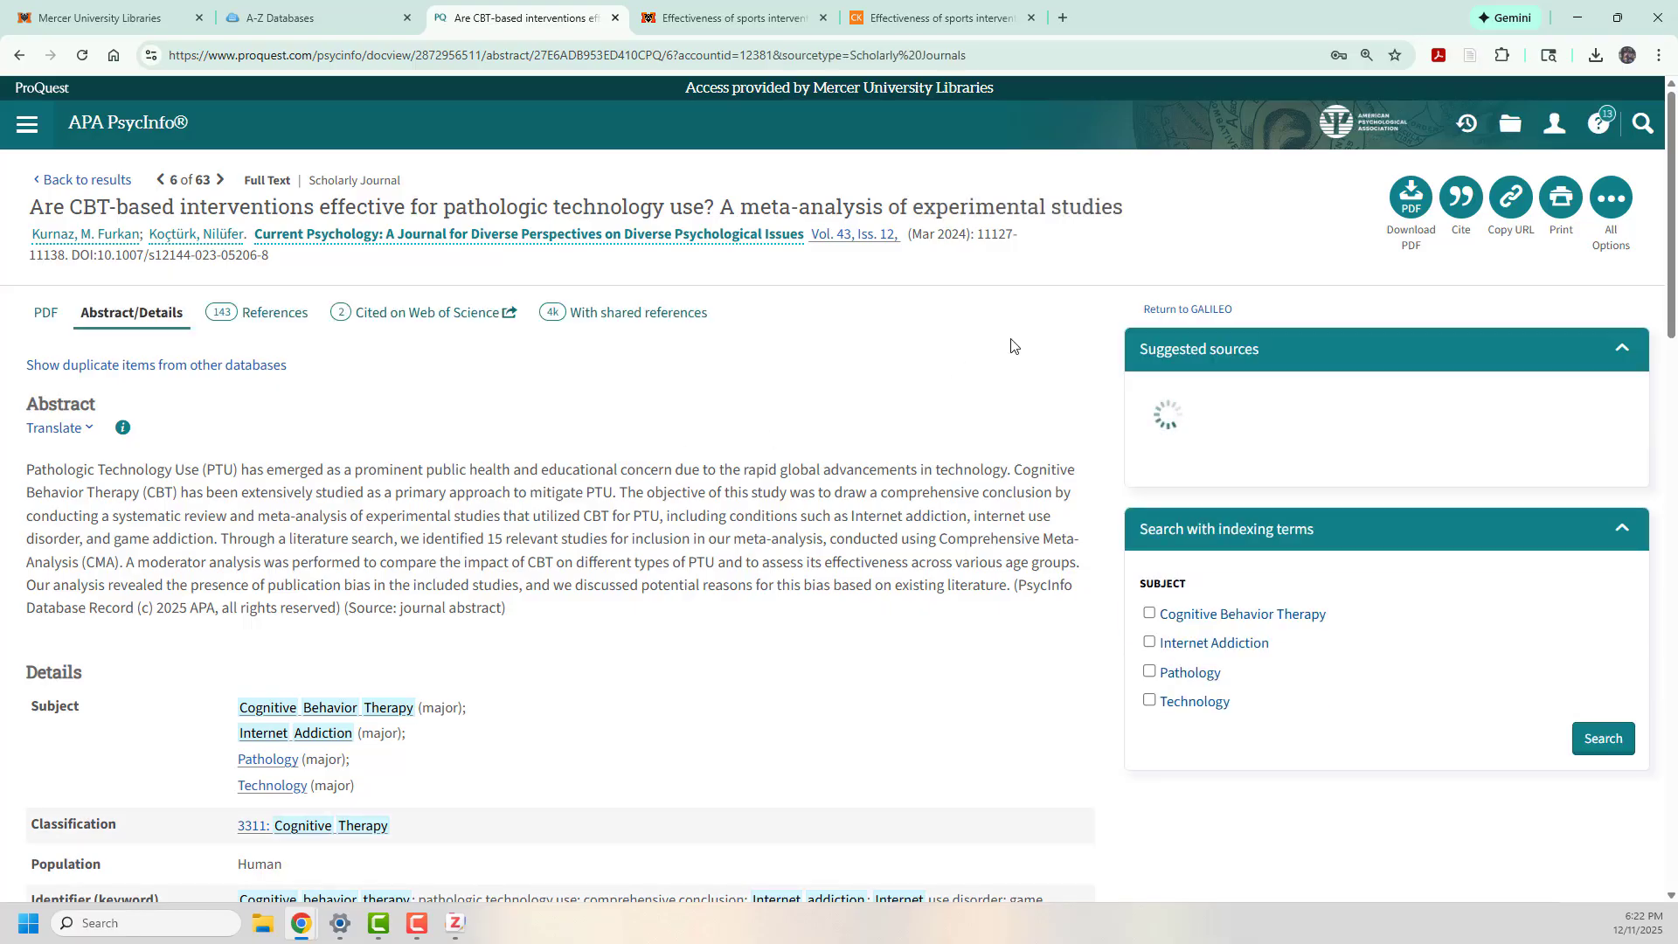
click(1470, 56)
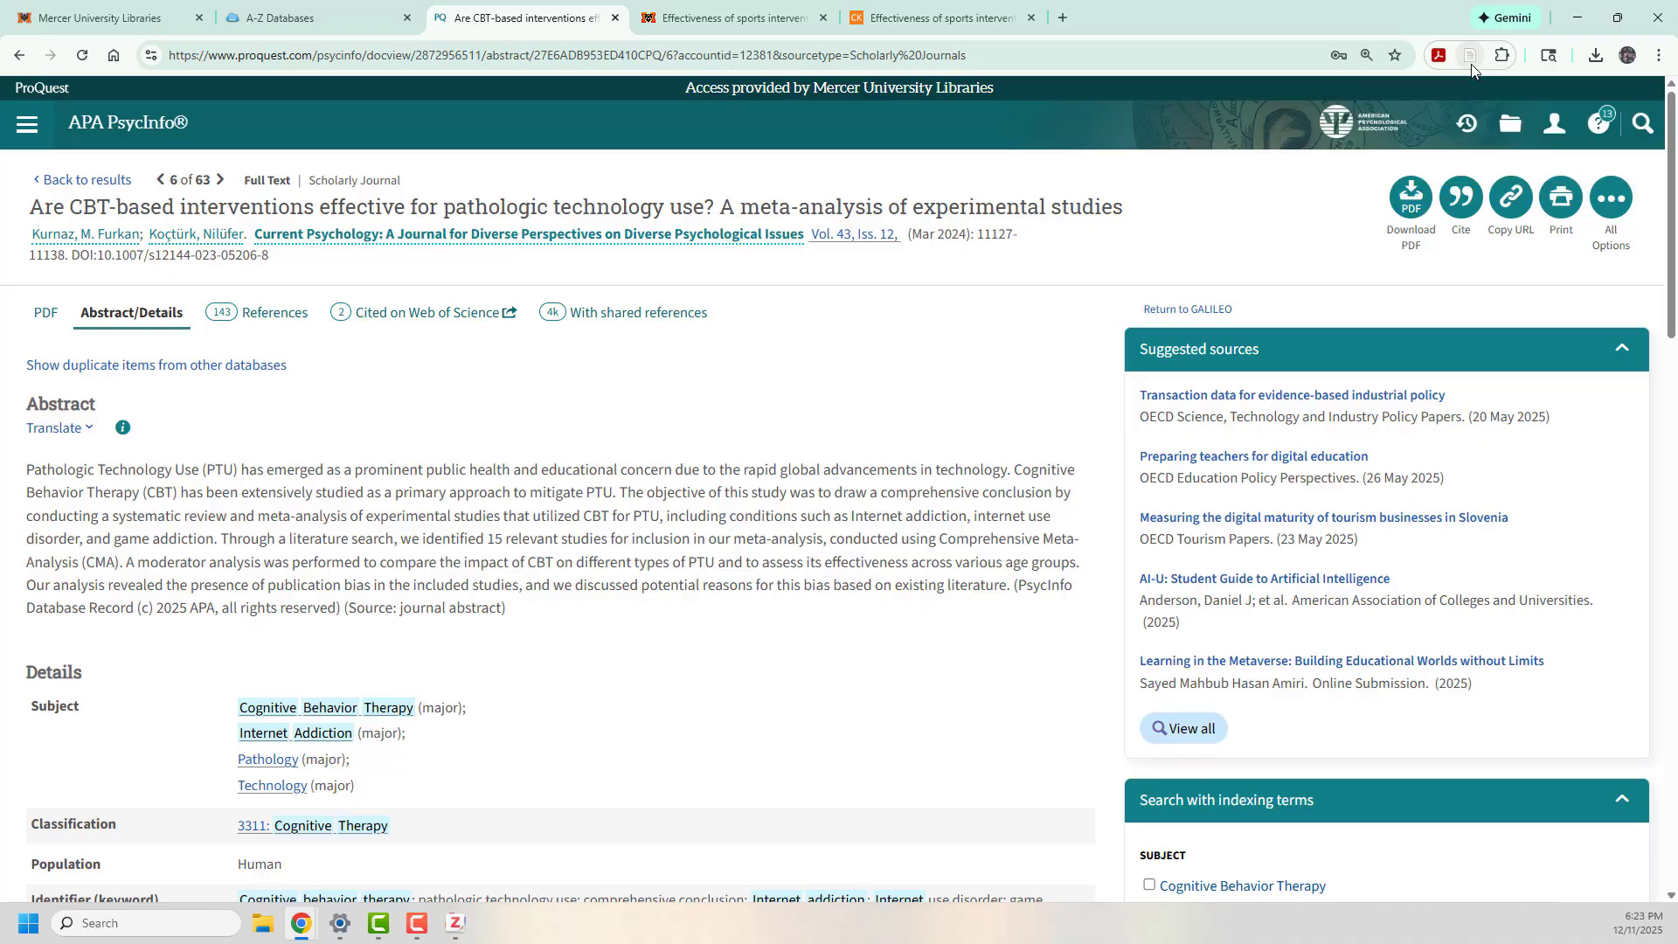
click(113, 179)
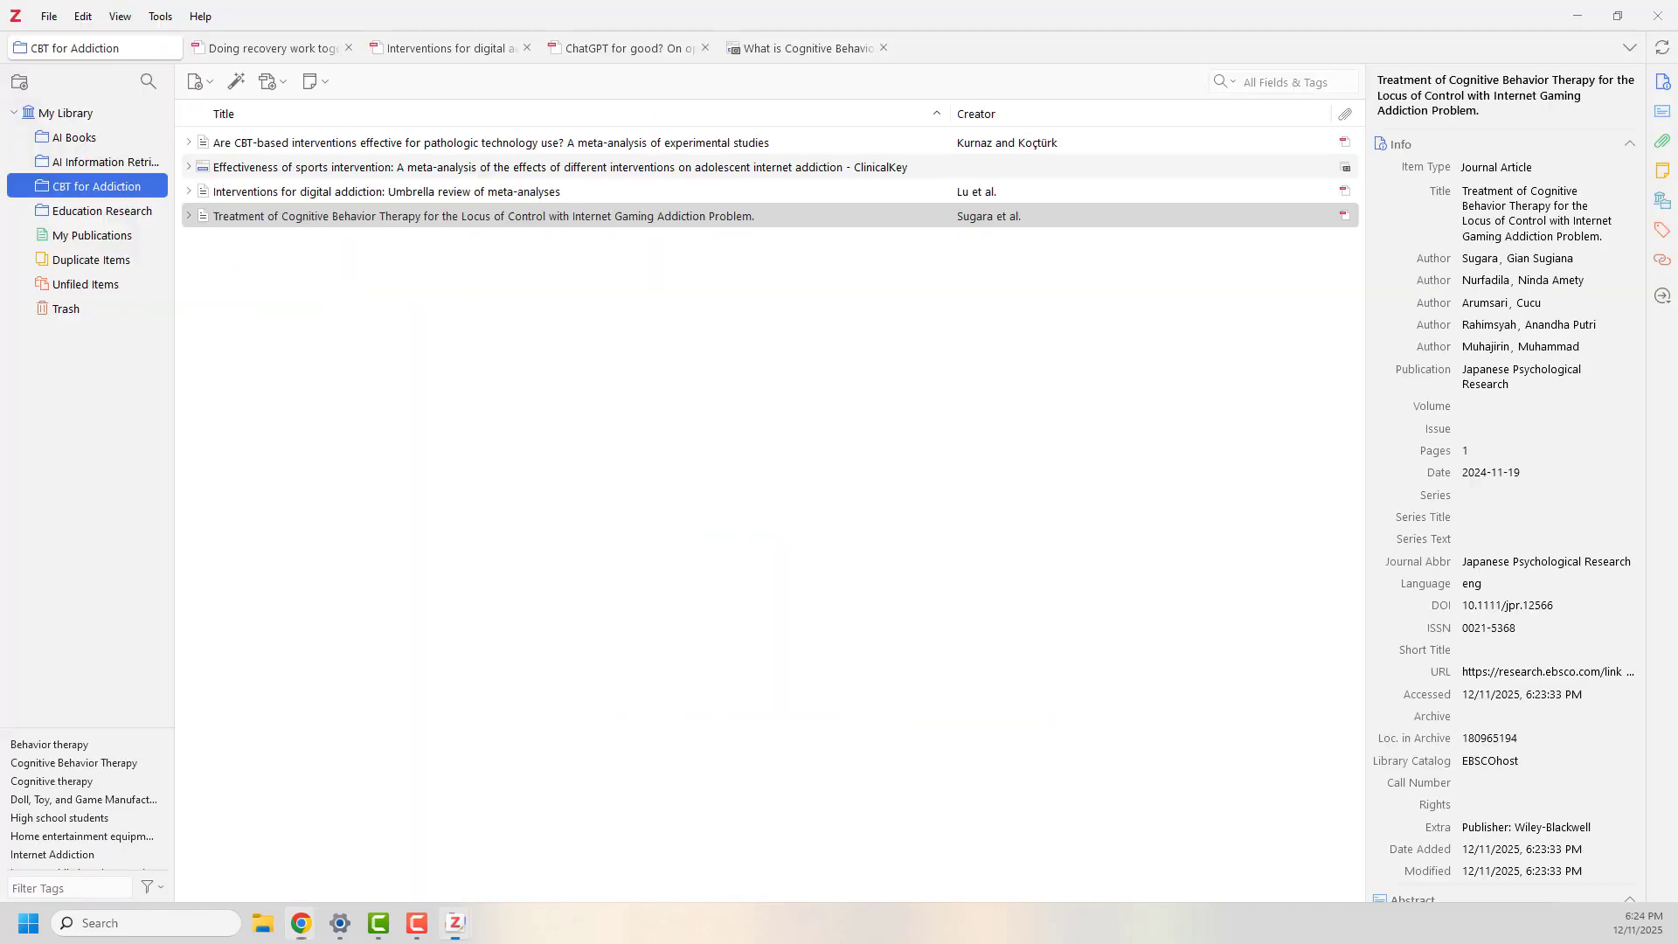
Switch to Zotero and open the PDF attached to "Treatment of Cognitive Behavior Therapy for the Locus of Control with Internet Gaming Addiction Problem".
key(alt+Tab)
click(1346, 224)
click(1346, 218)
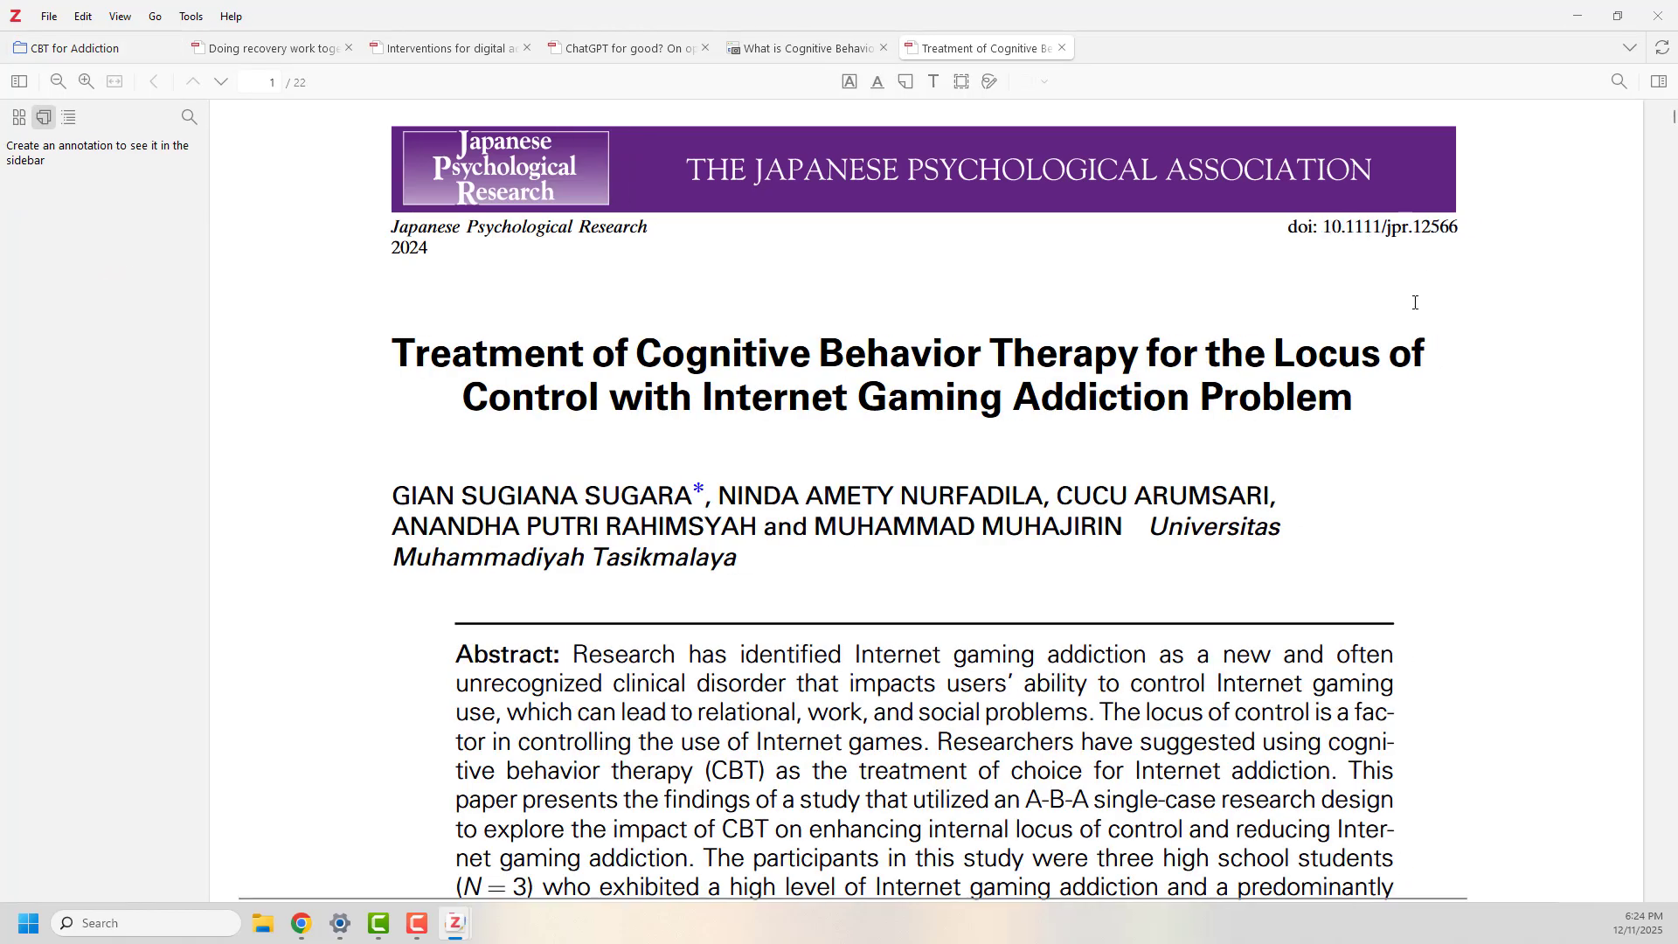
Read through the abstract and first pages of the open internet gaming addiction PDF.
scroll(1467, 409, down, 4)
scroll(1467, 408, down, 20)
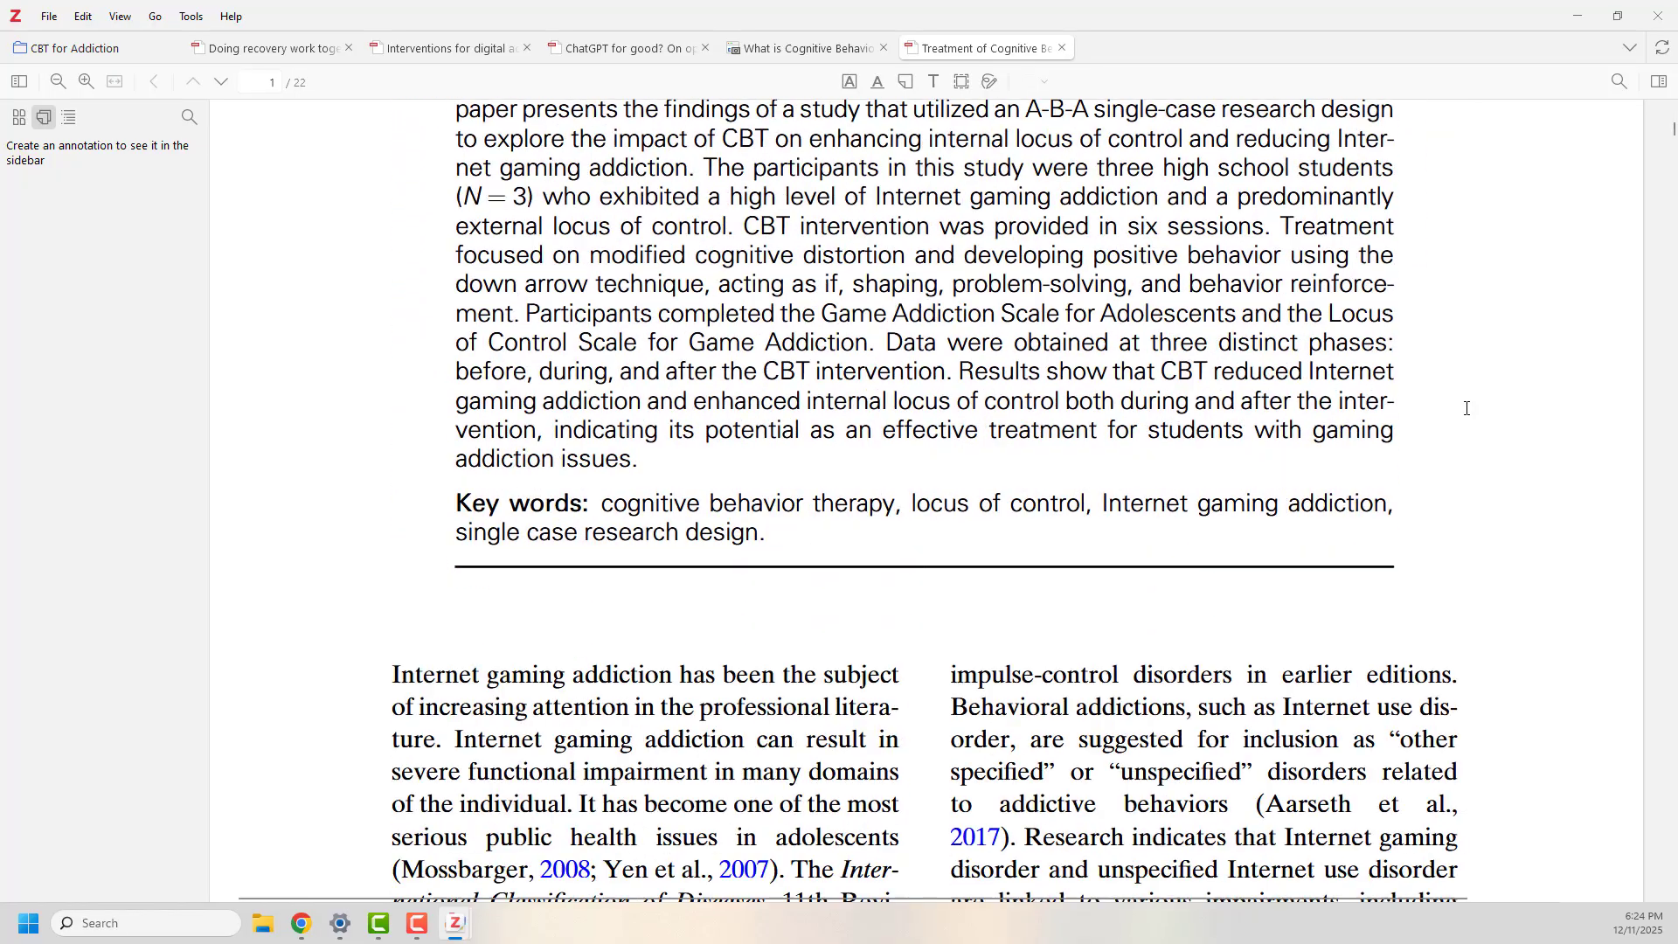
scroll(1467, 408, down, 5)
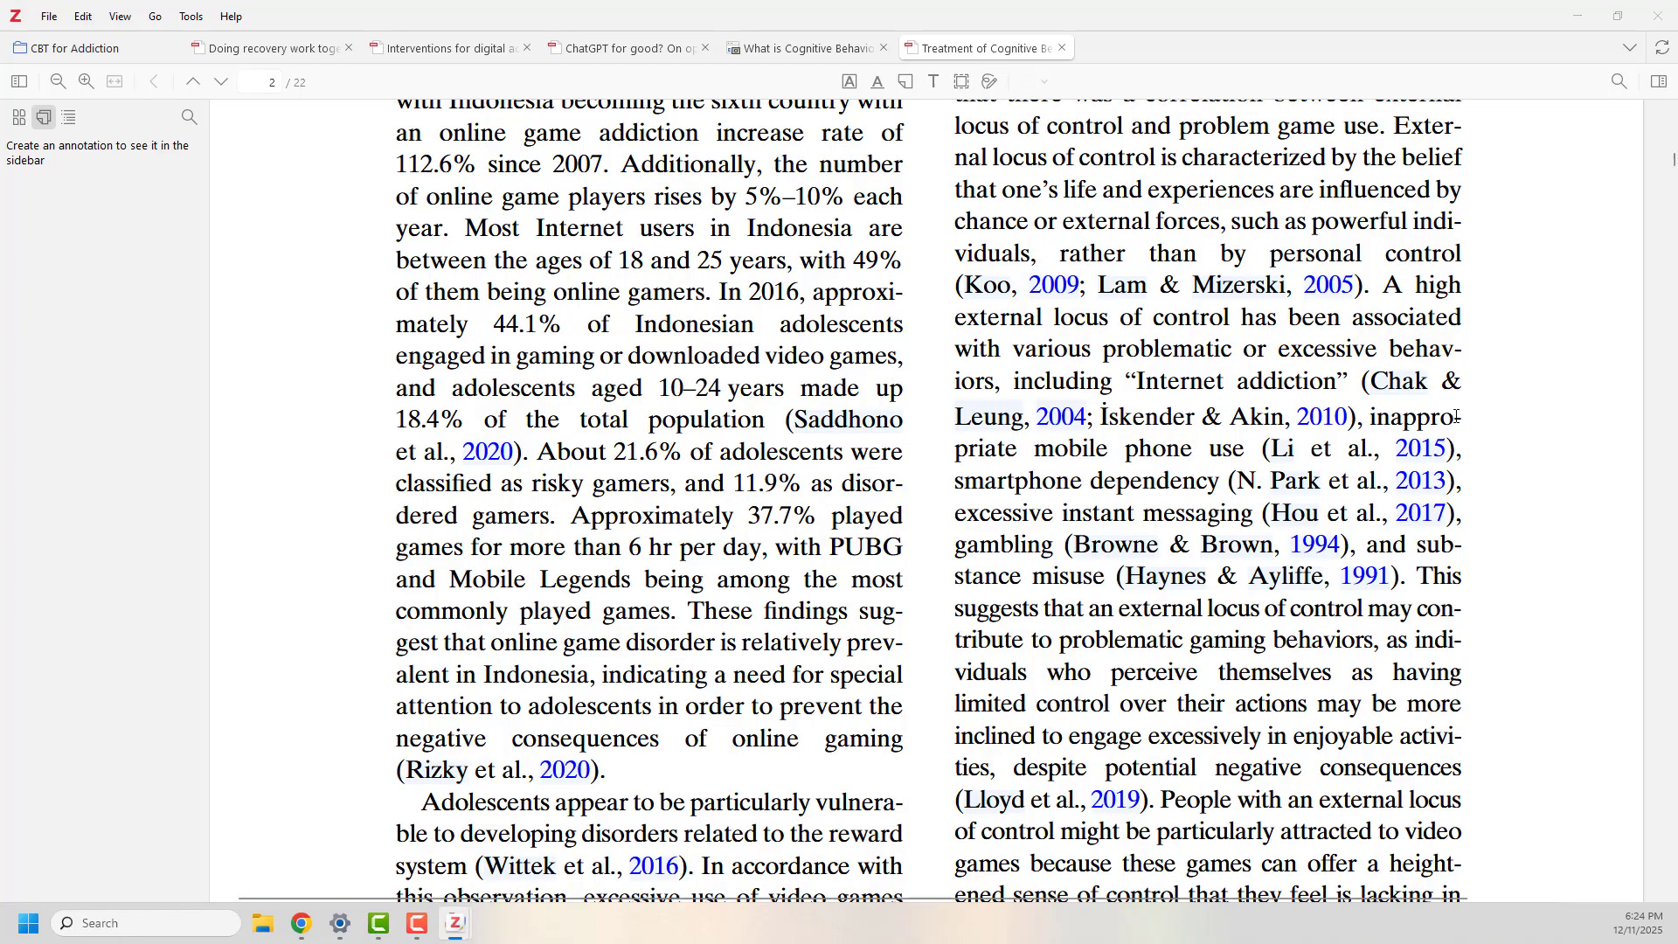
Switch to Chrome, search for cognitive behavioral therapy, open the APA page "What is Cognitive Behavioral Therapy?" and save it to Zotero.
key(alt+Tab)
click(1168, 55)
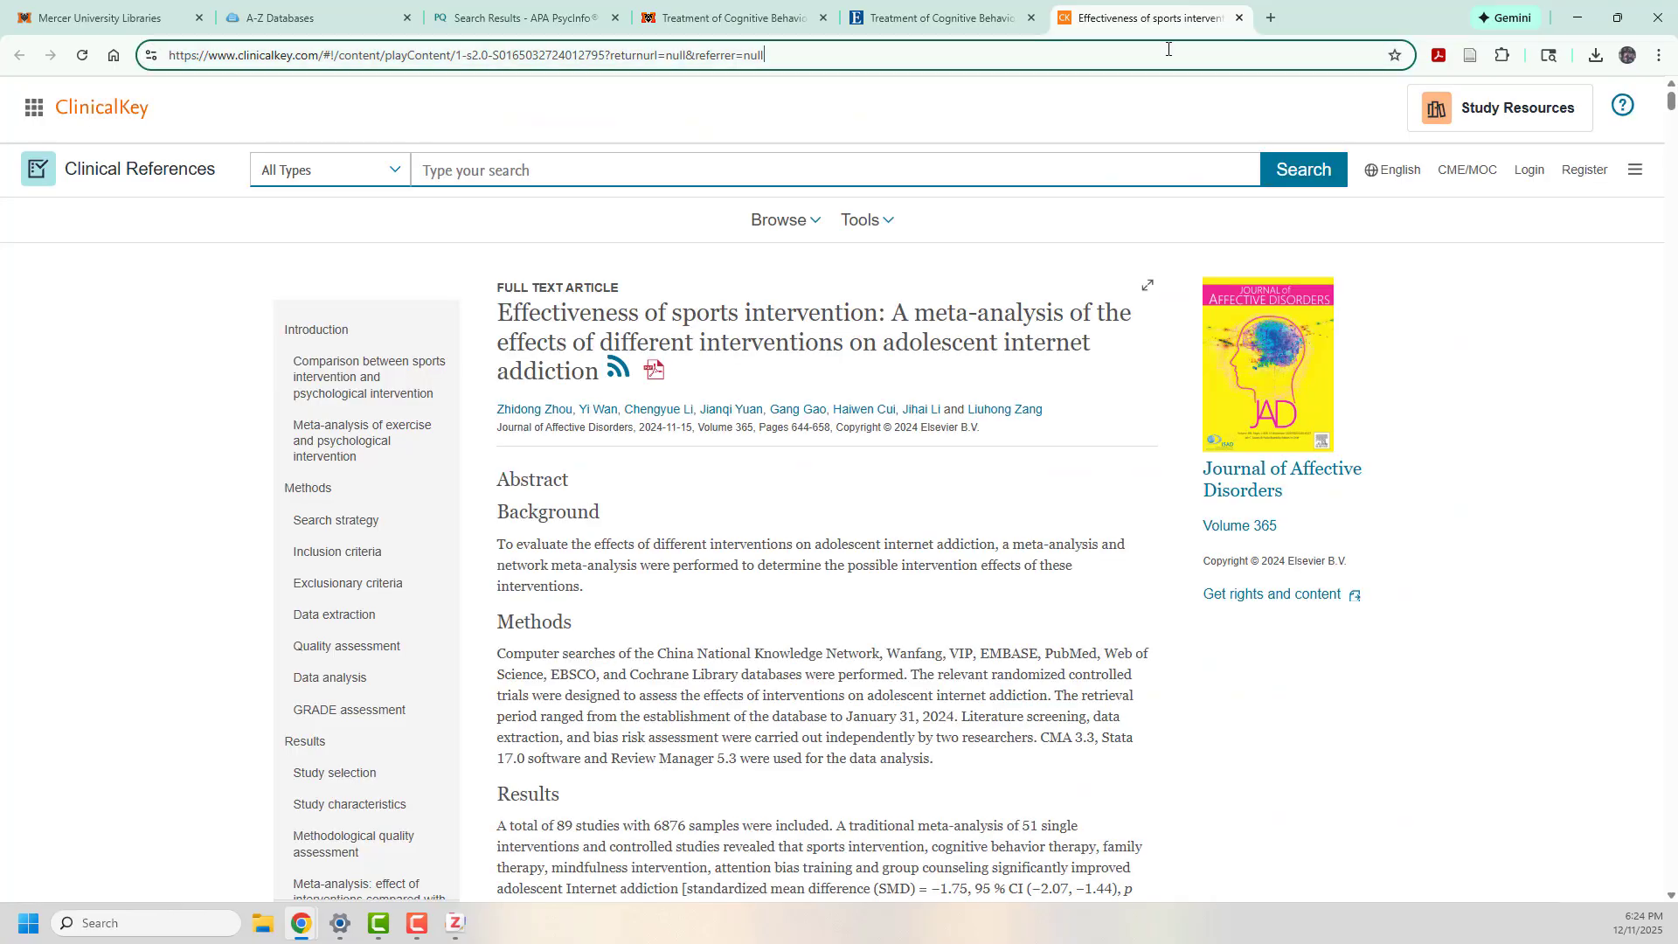
text(cog)
key(Return)
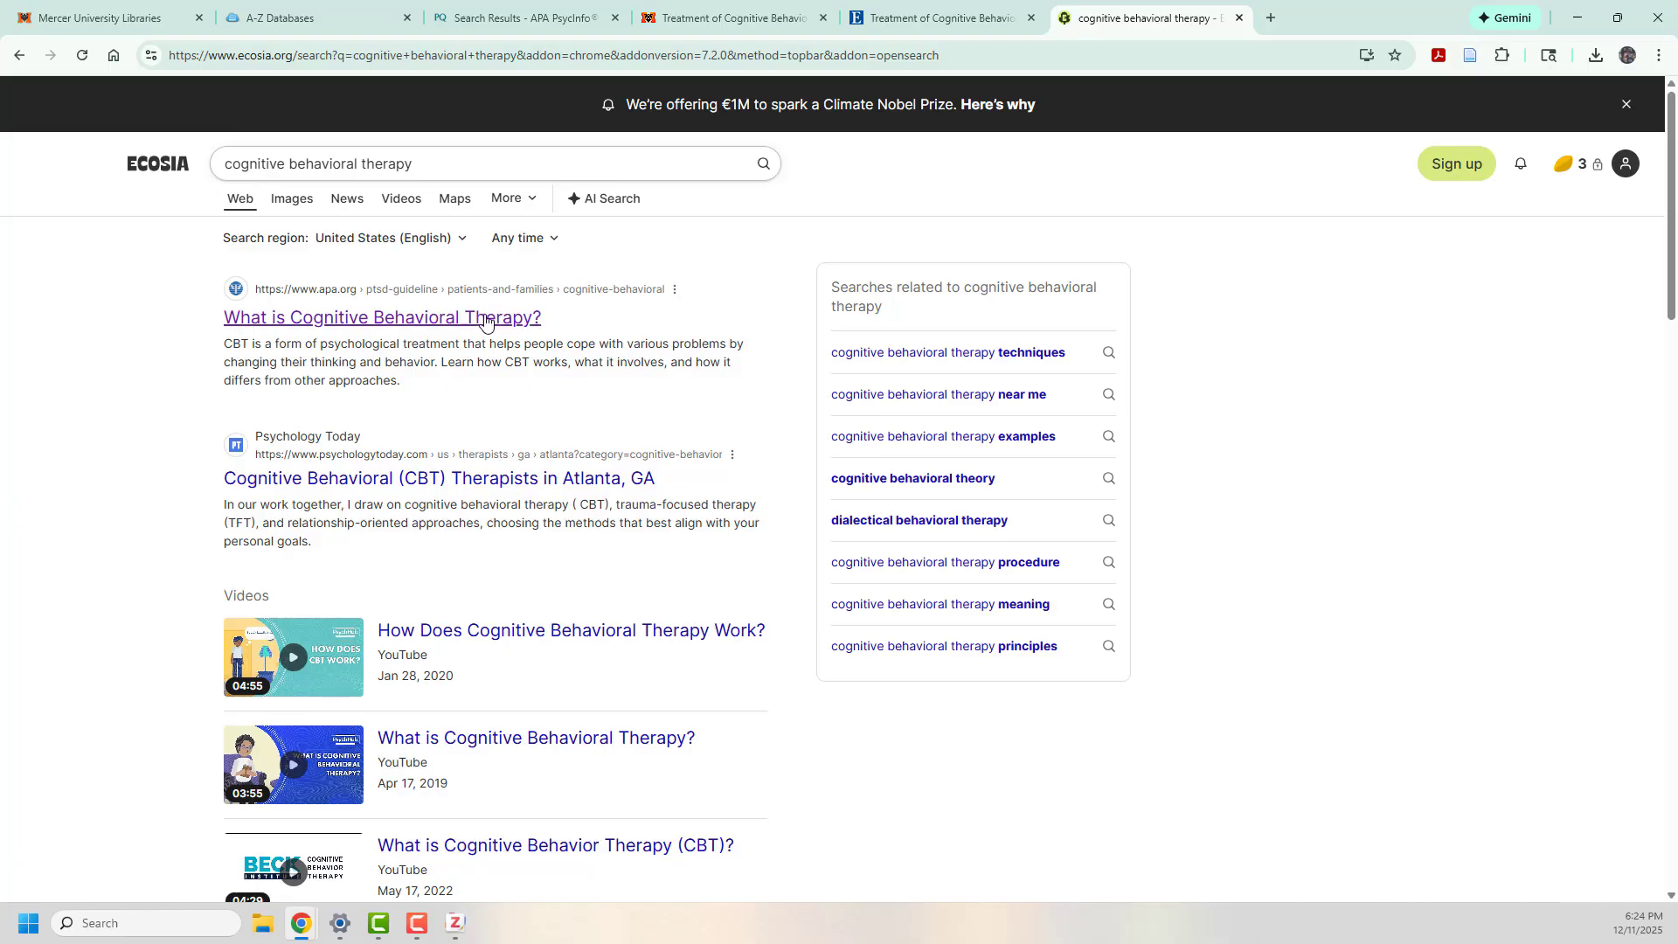
click(481, 323)
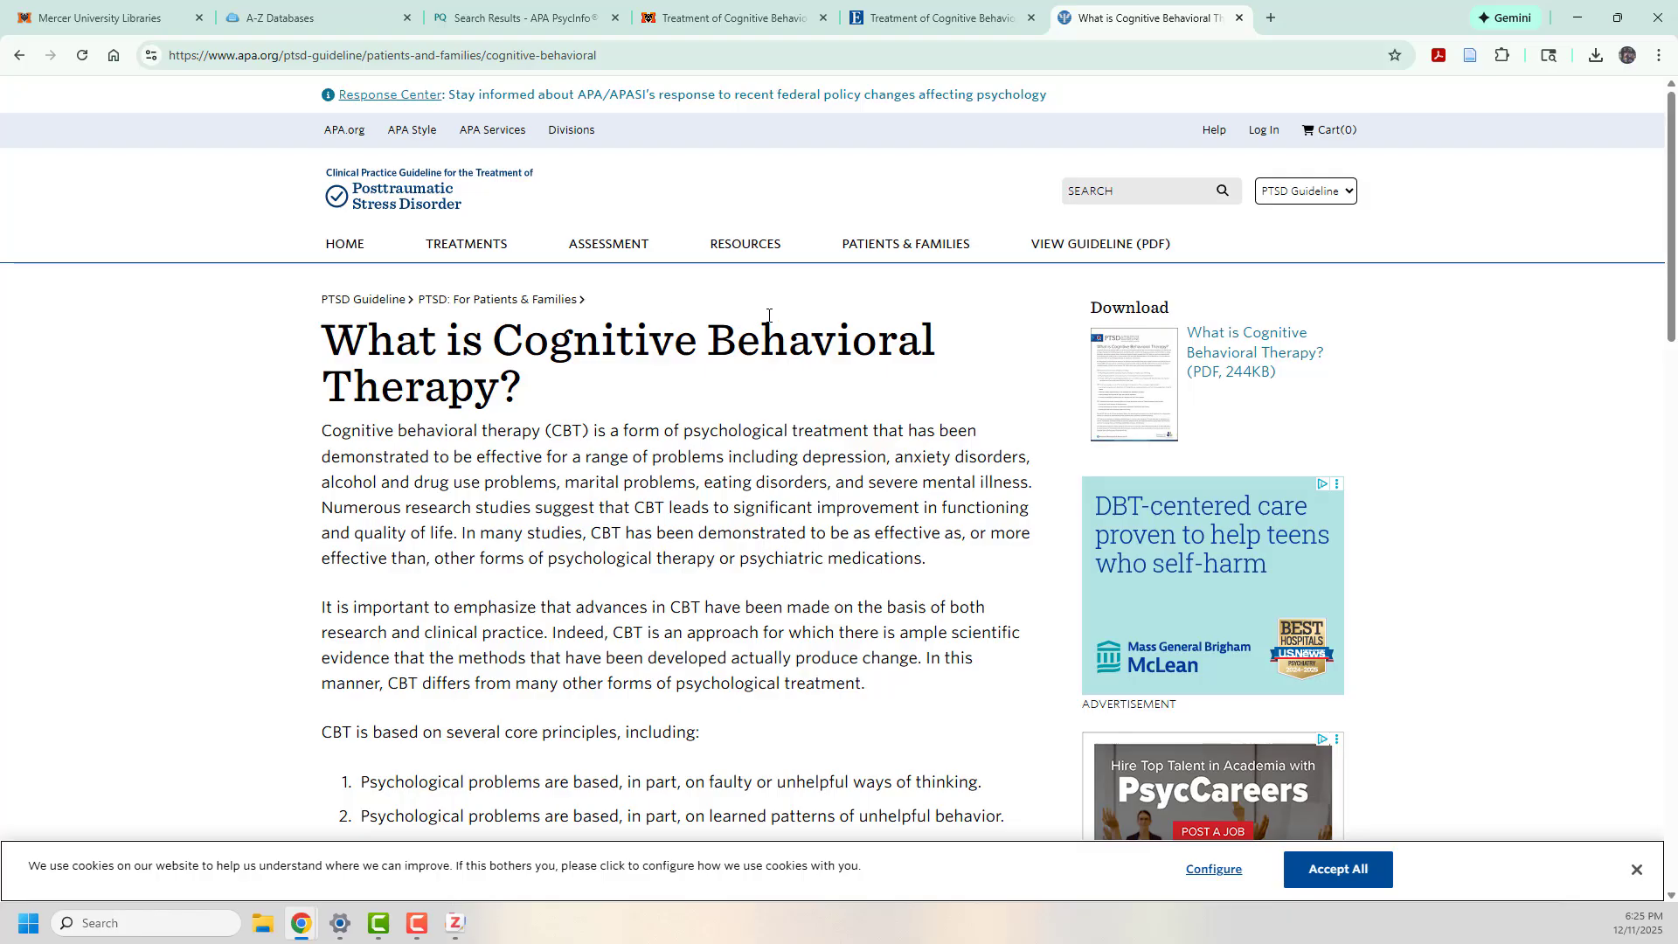
click(1471, 56)
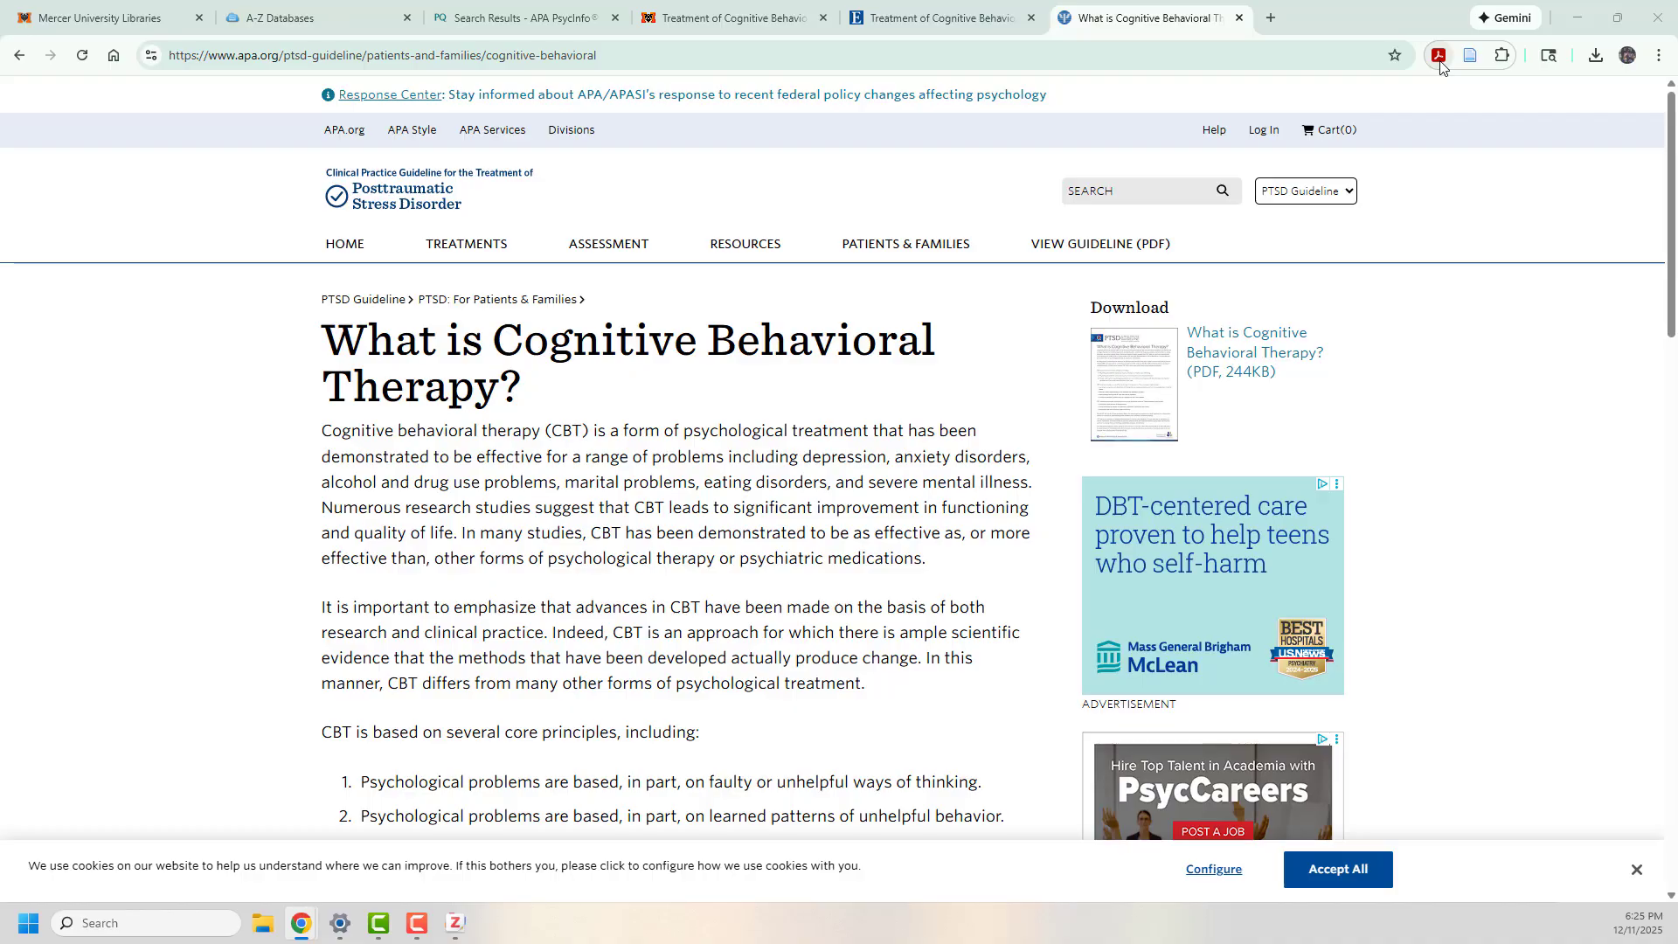
Switch to Zotero, view the saved snapshot of "What is Cognitive Behavioral Therapy?" and return to the "CBT for Addiction" collection.
key(alt+Tab)
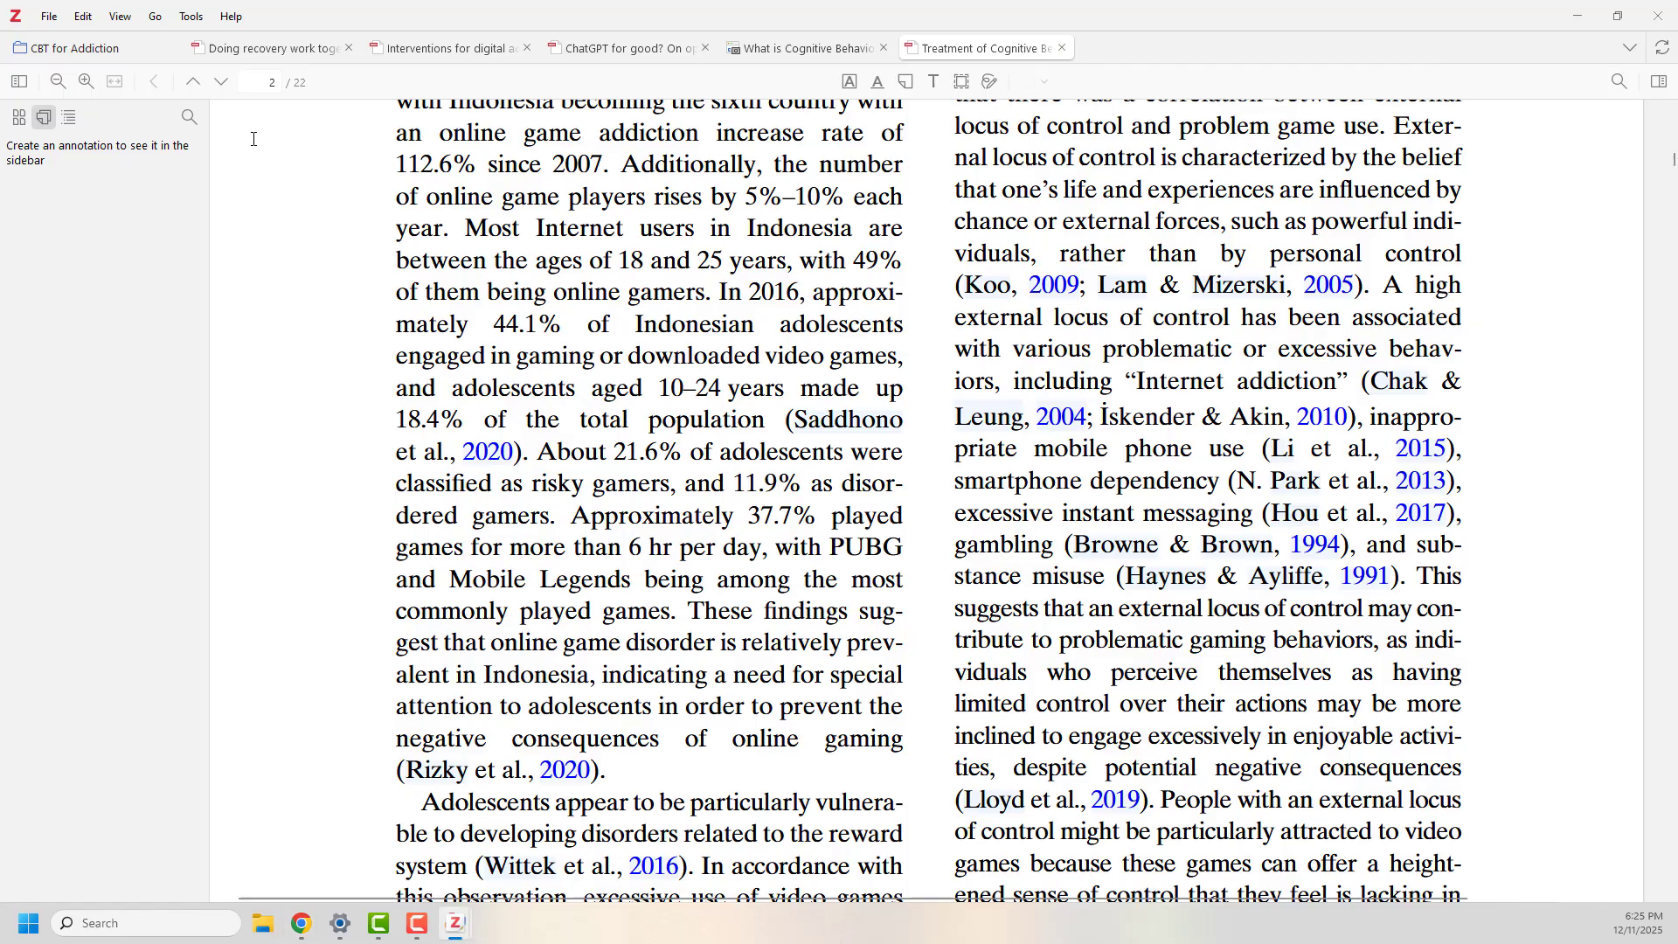
click(64, 59)
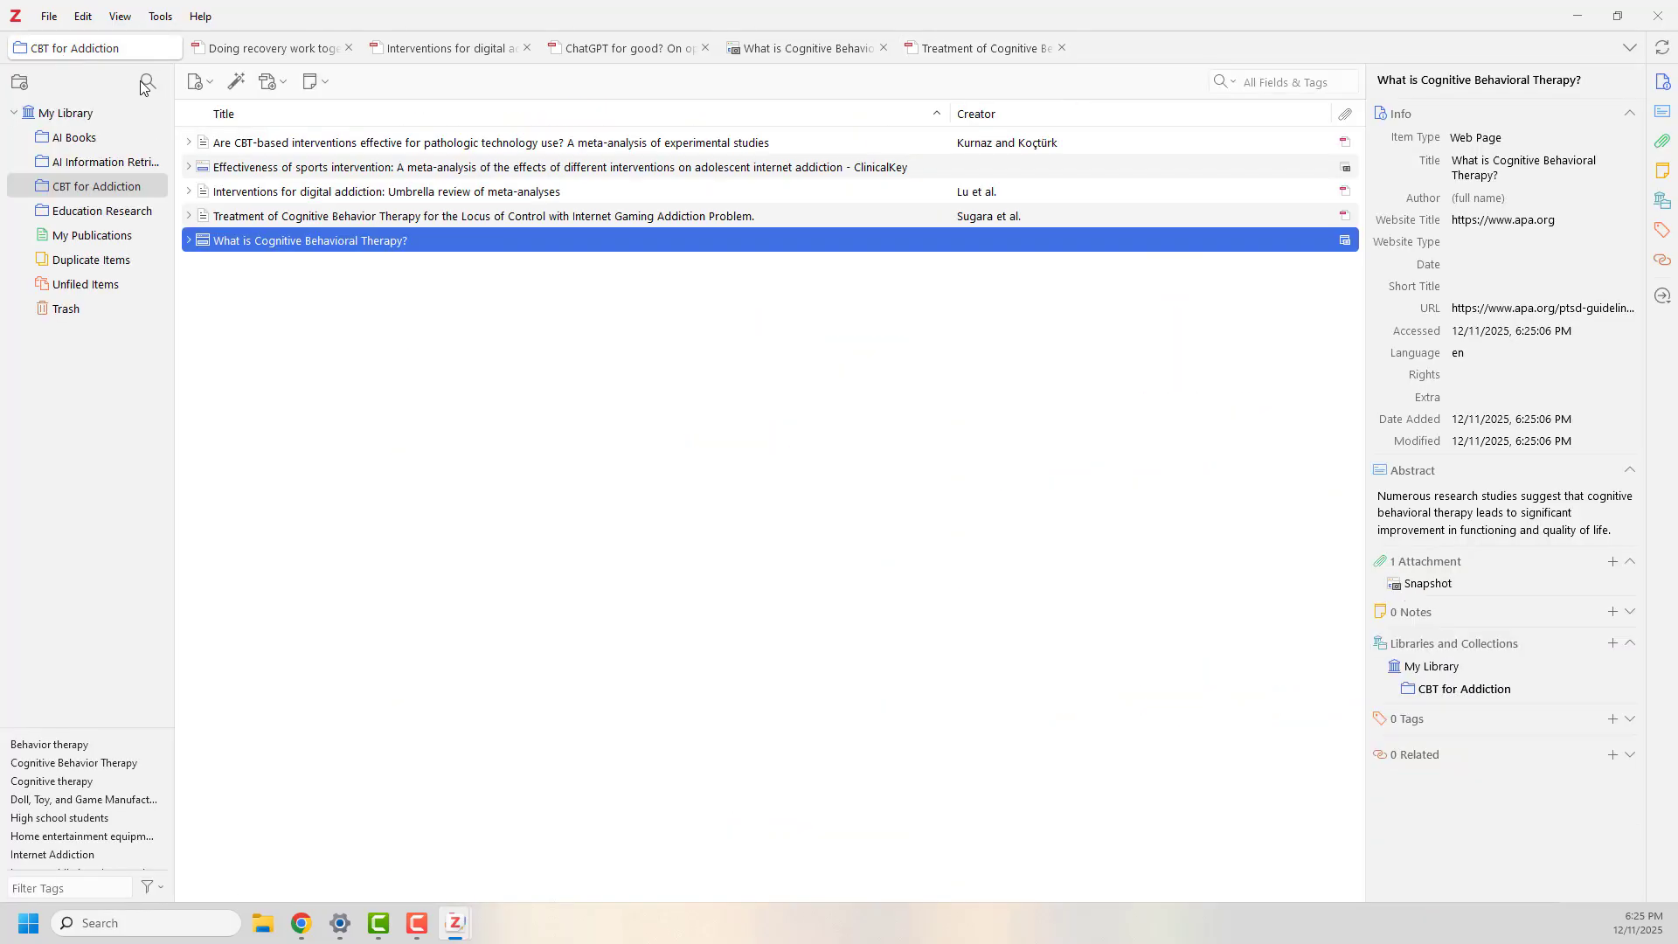
click(1351, 245)
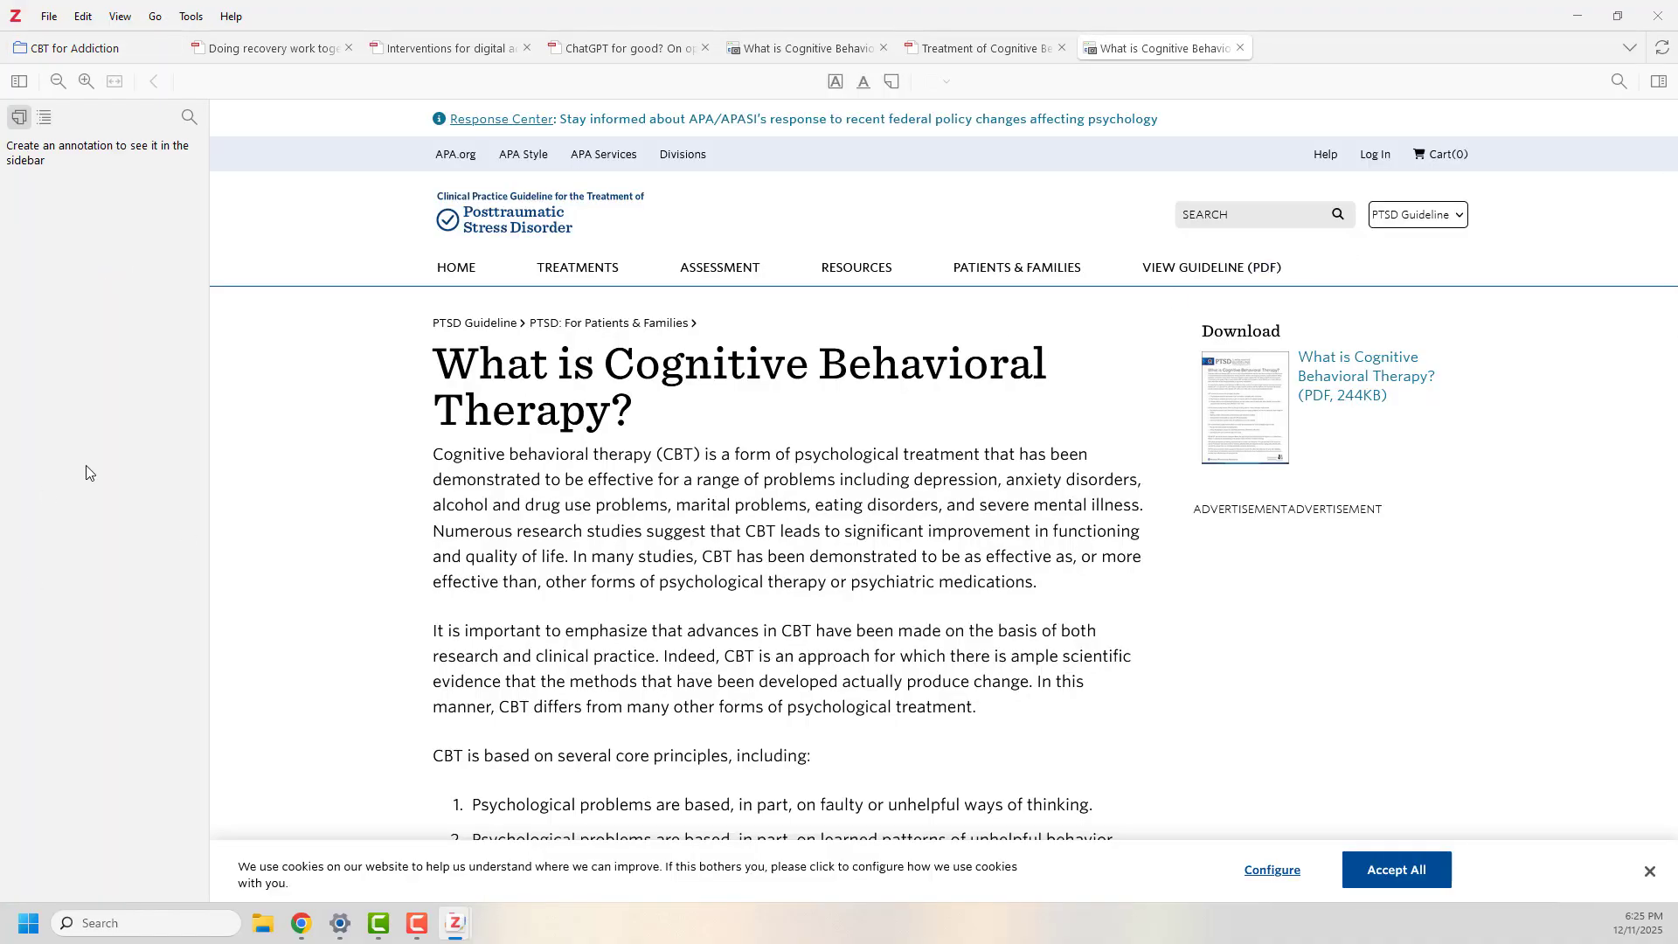
click(81, 50)
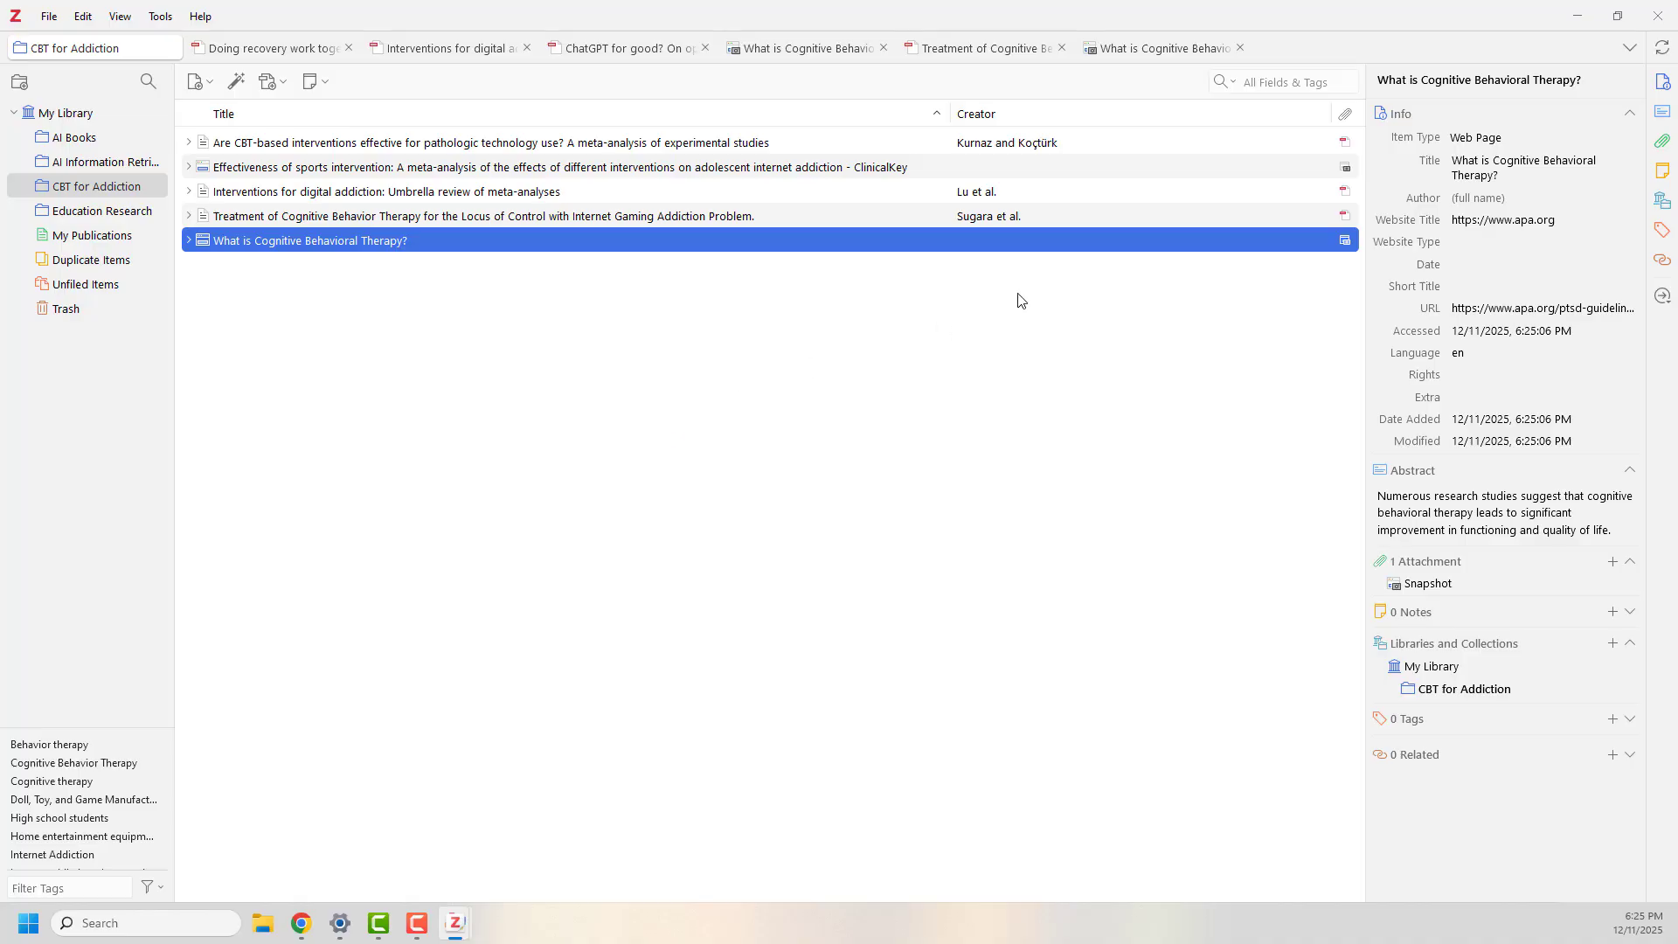
Shrink the Zotero window and arrange it side by side with the Downloads folder in File Explorer.
click(1623, 19)
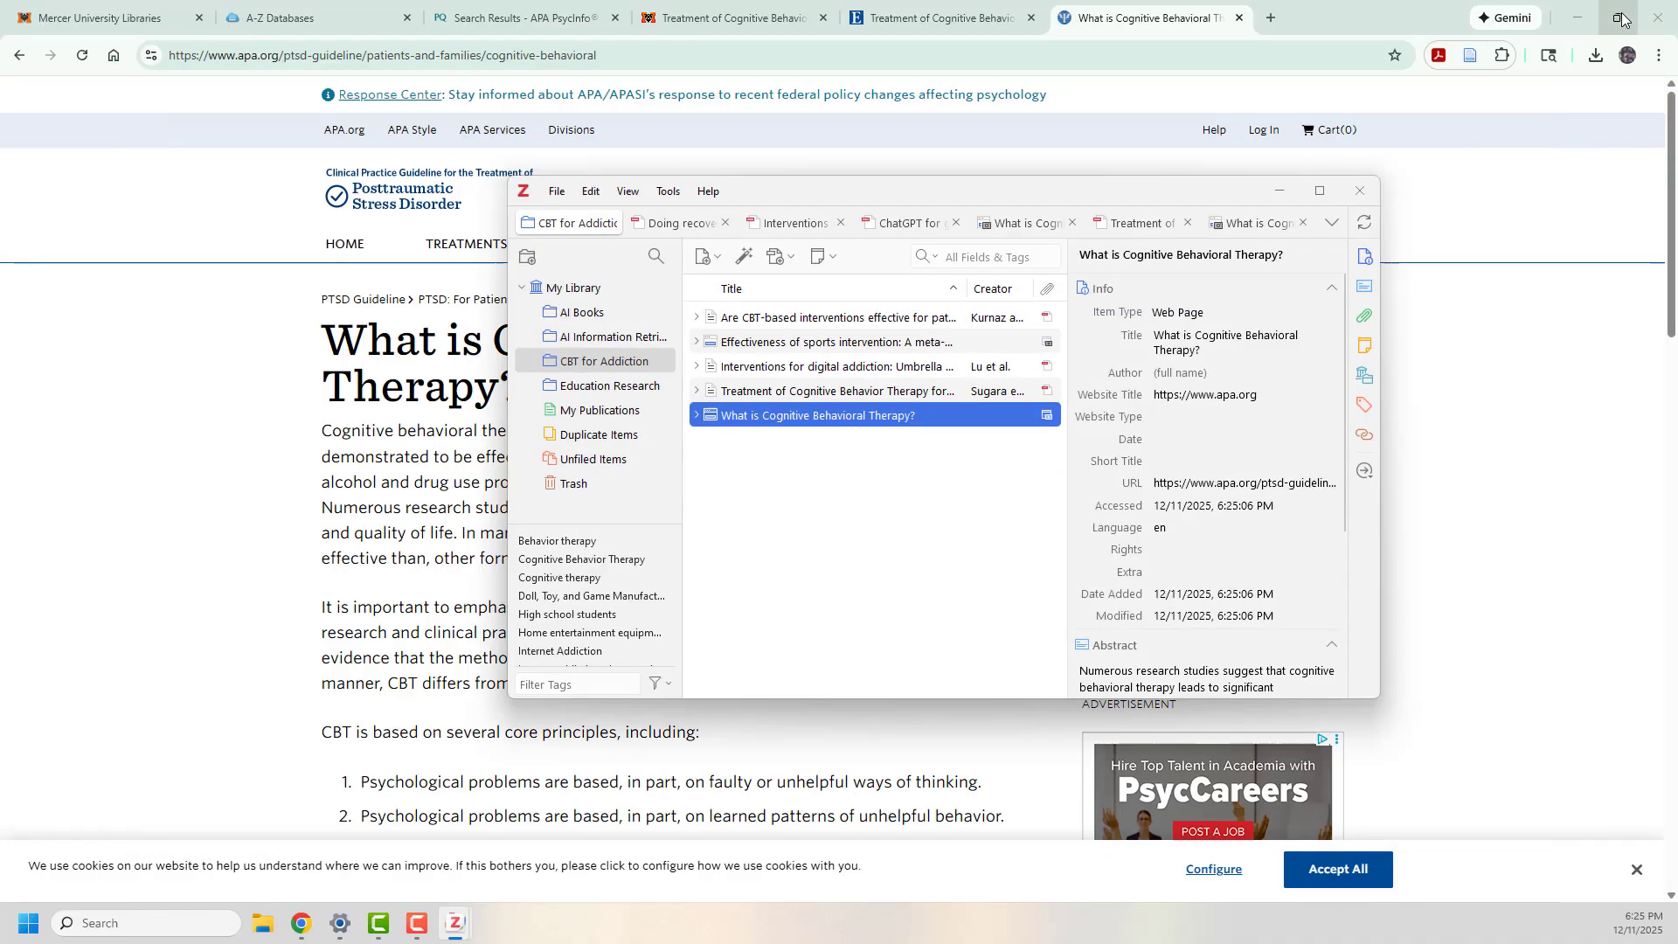
drag(1162, 167, 659, 8)
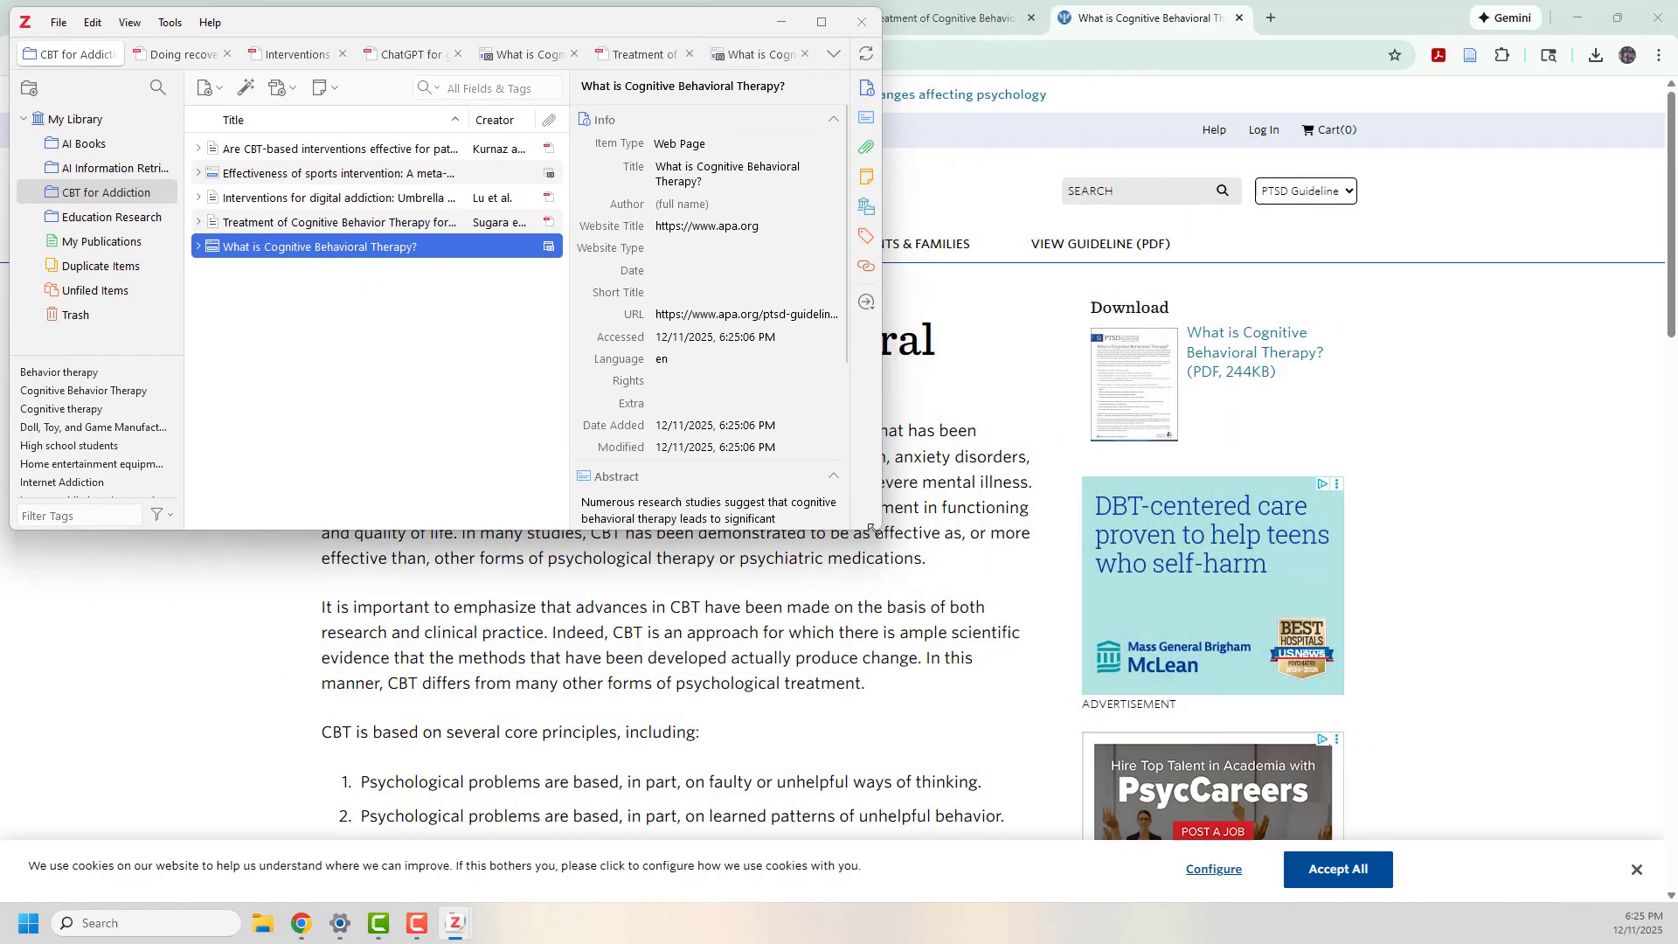
drag(864, 530, 877, 892)
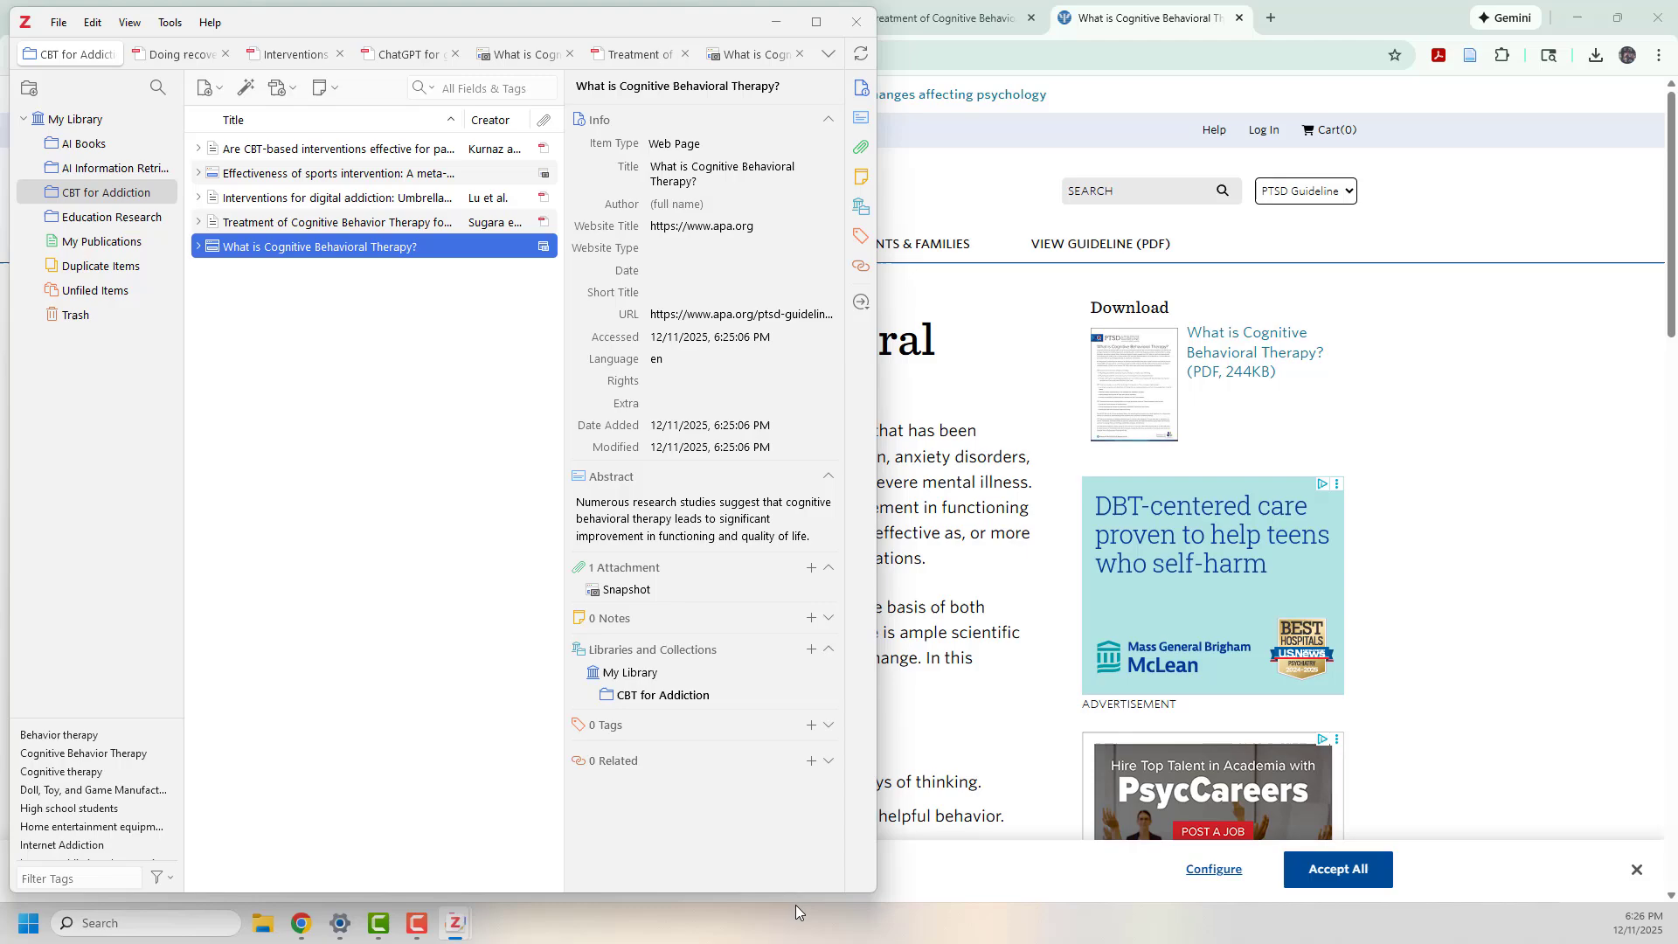
click(263, 922)
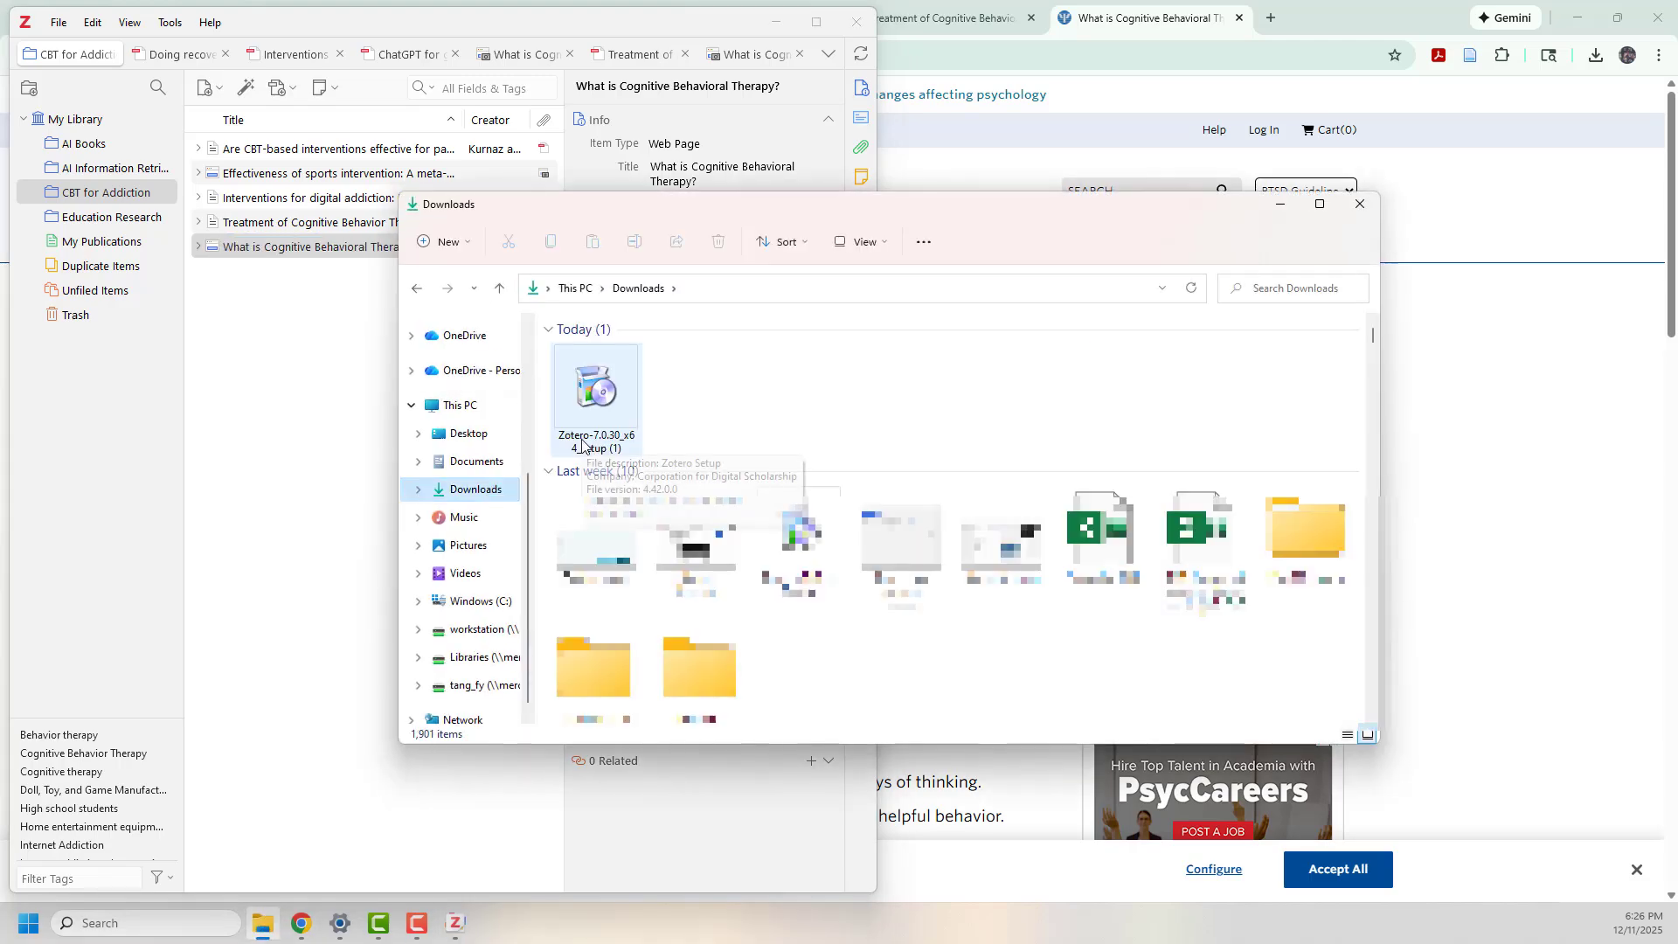
drag(902, 214, 1210, 42)
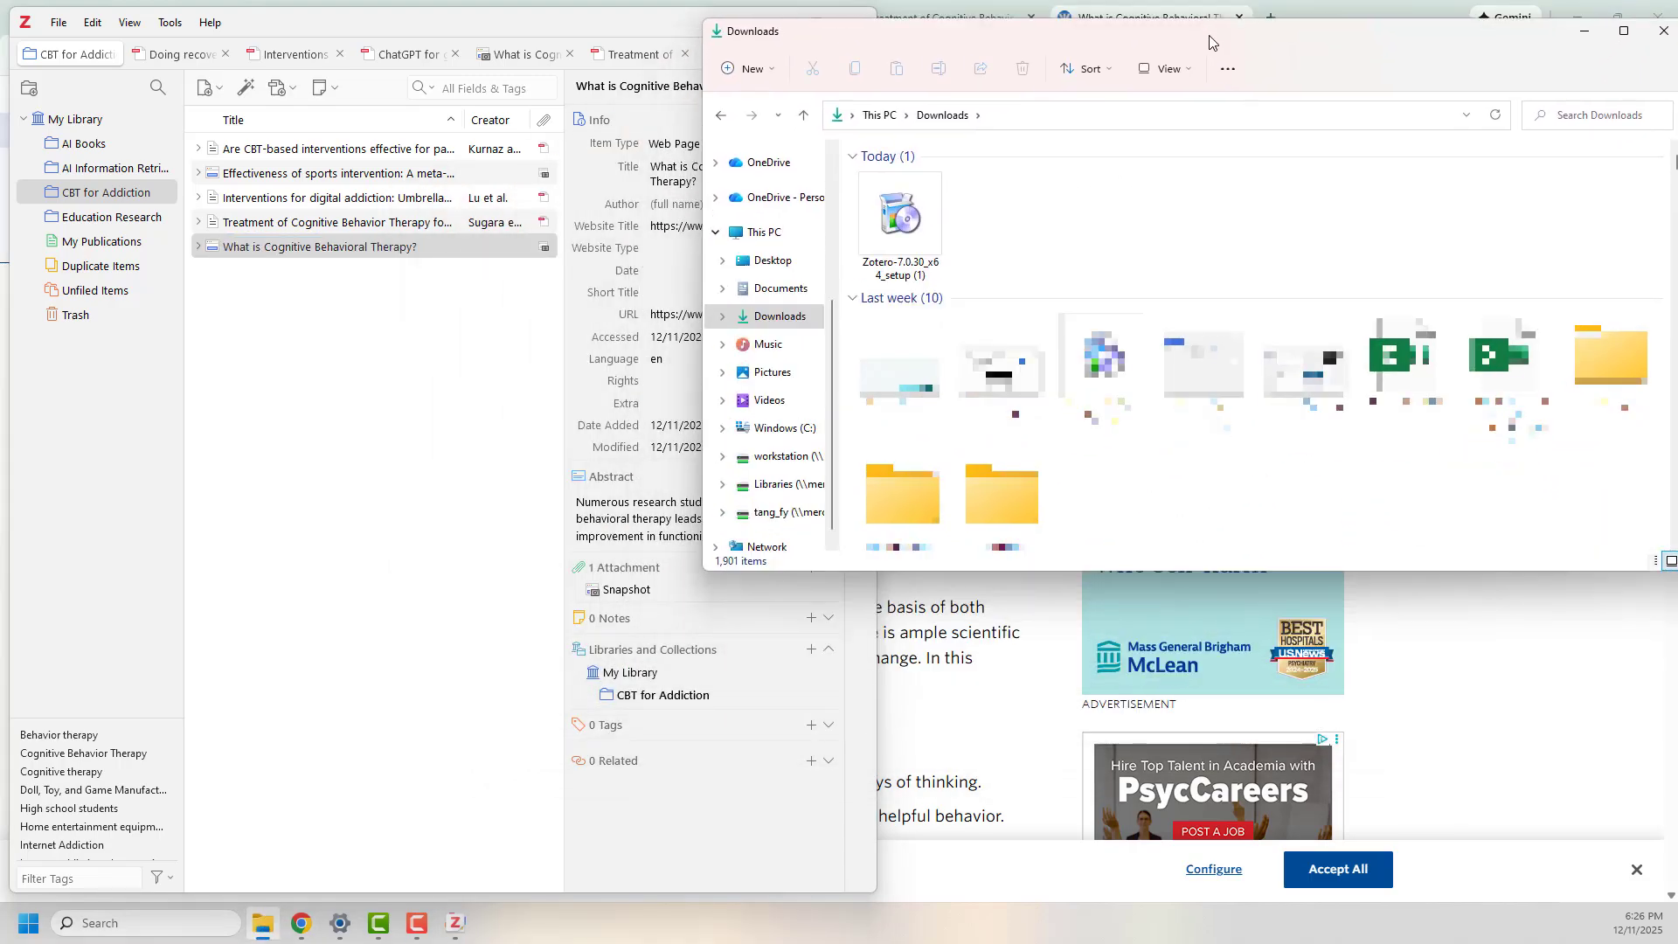
drag(1617, 574, 1617, 880)
Import the PDF "fpubh-13-1648218" from Downloads into the "CBT for Addiction" collection, close the folder and maximize Zotero.
scroll(1224, 524, down, 5)
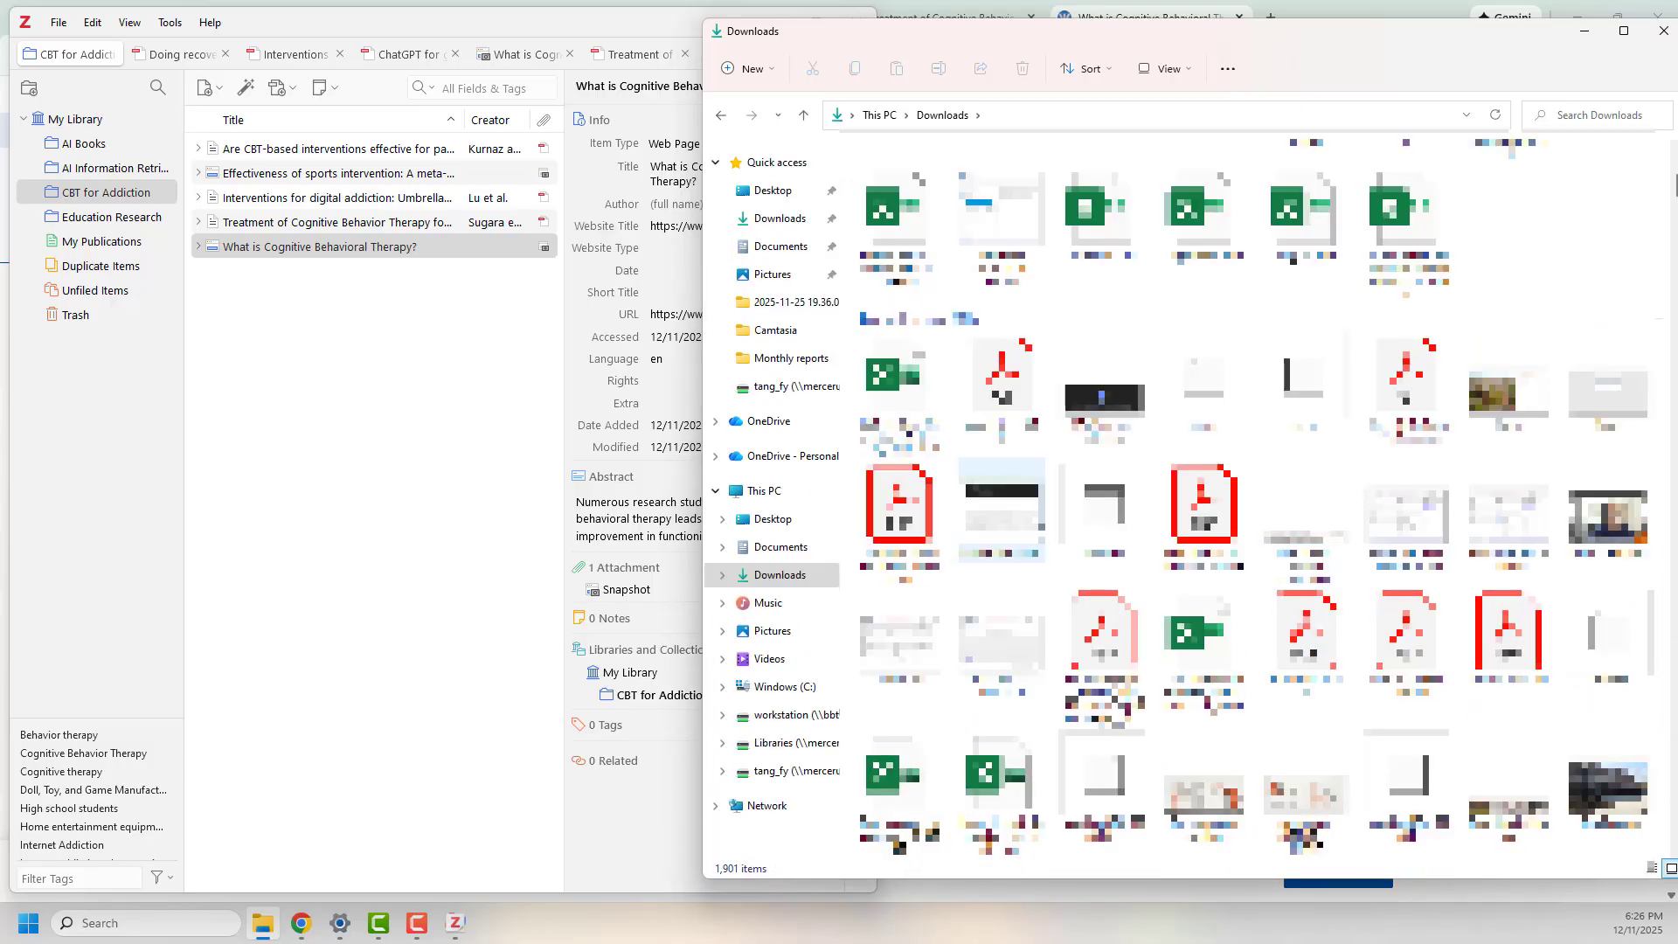
drag(1001, 388, 389, 486)
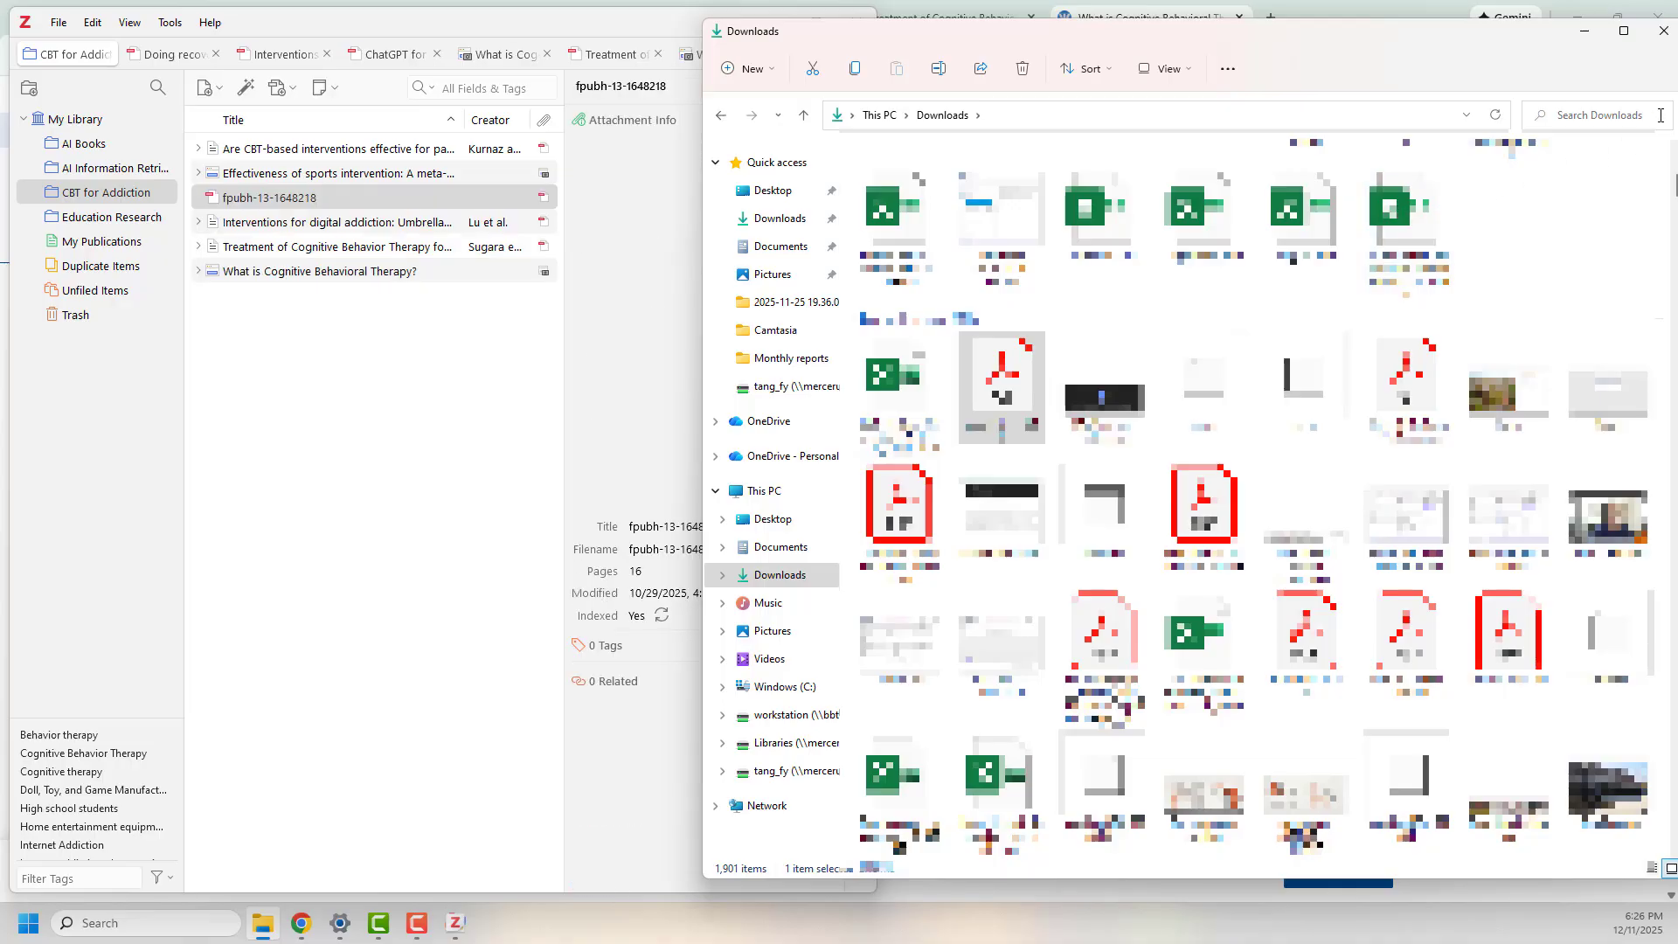
click(1663, 31)
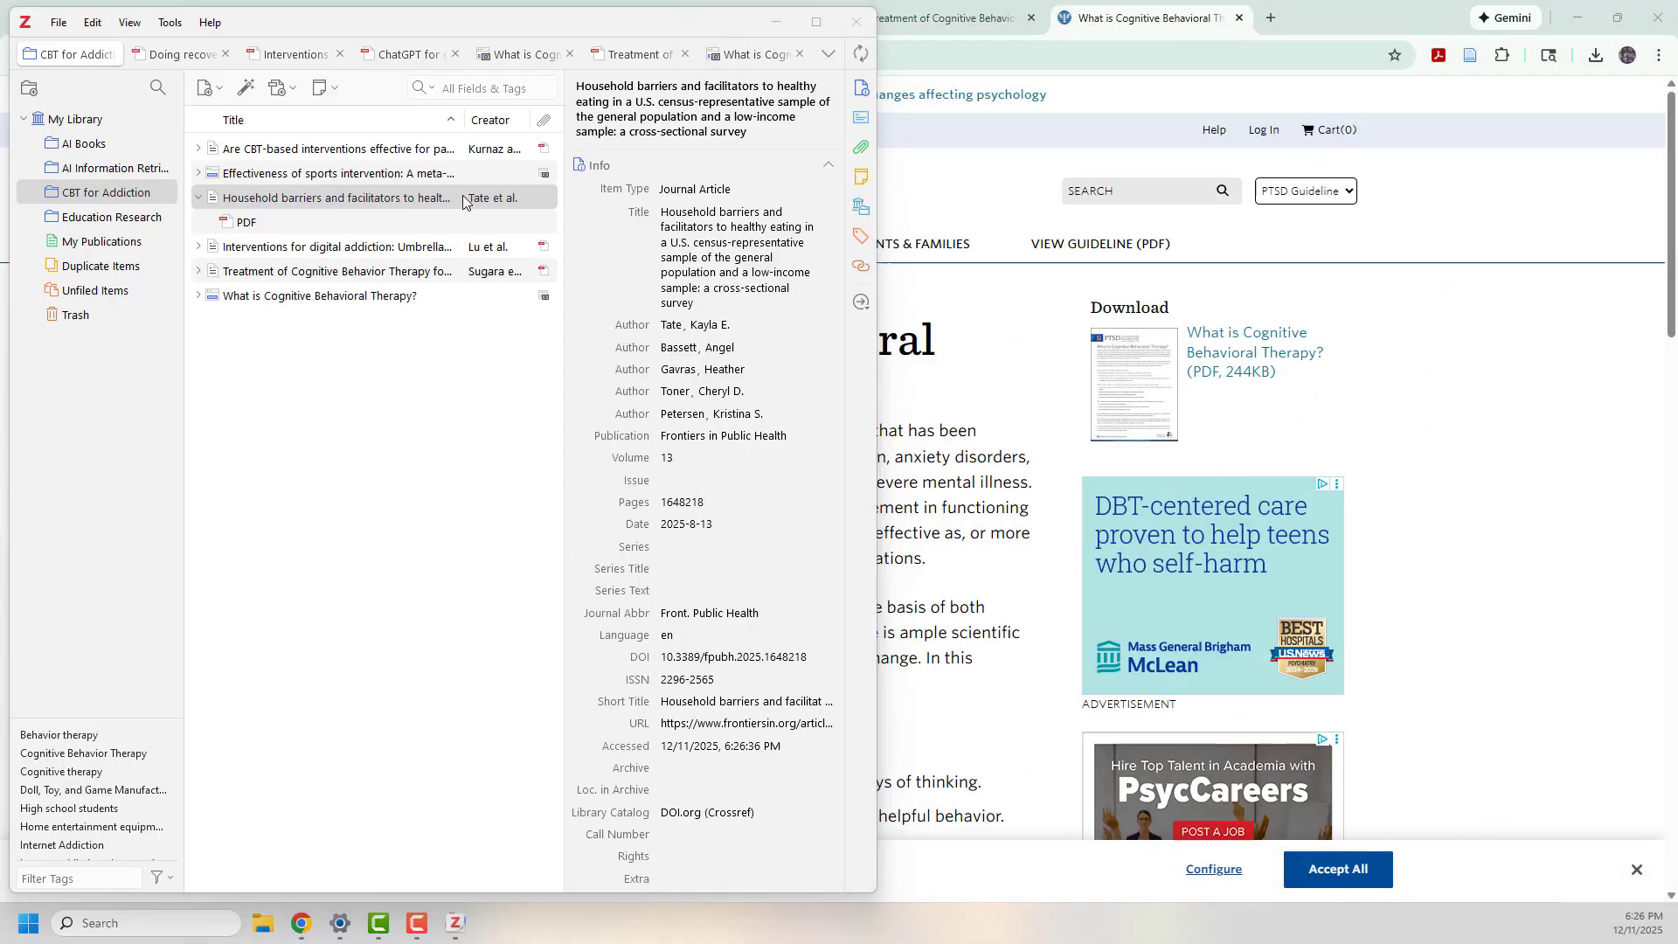
click(817, 22)
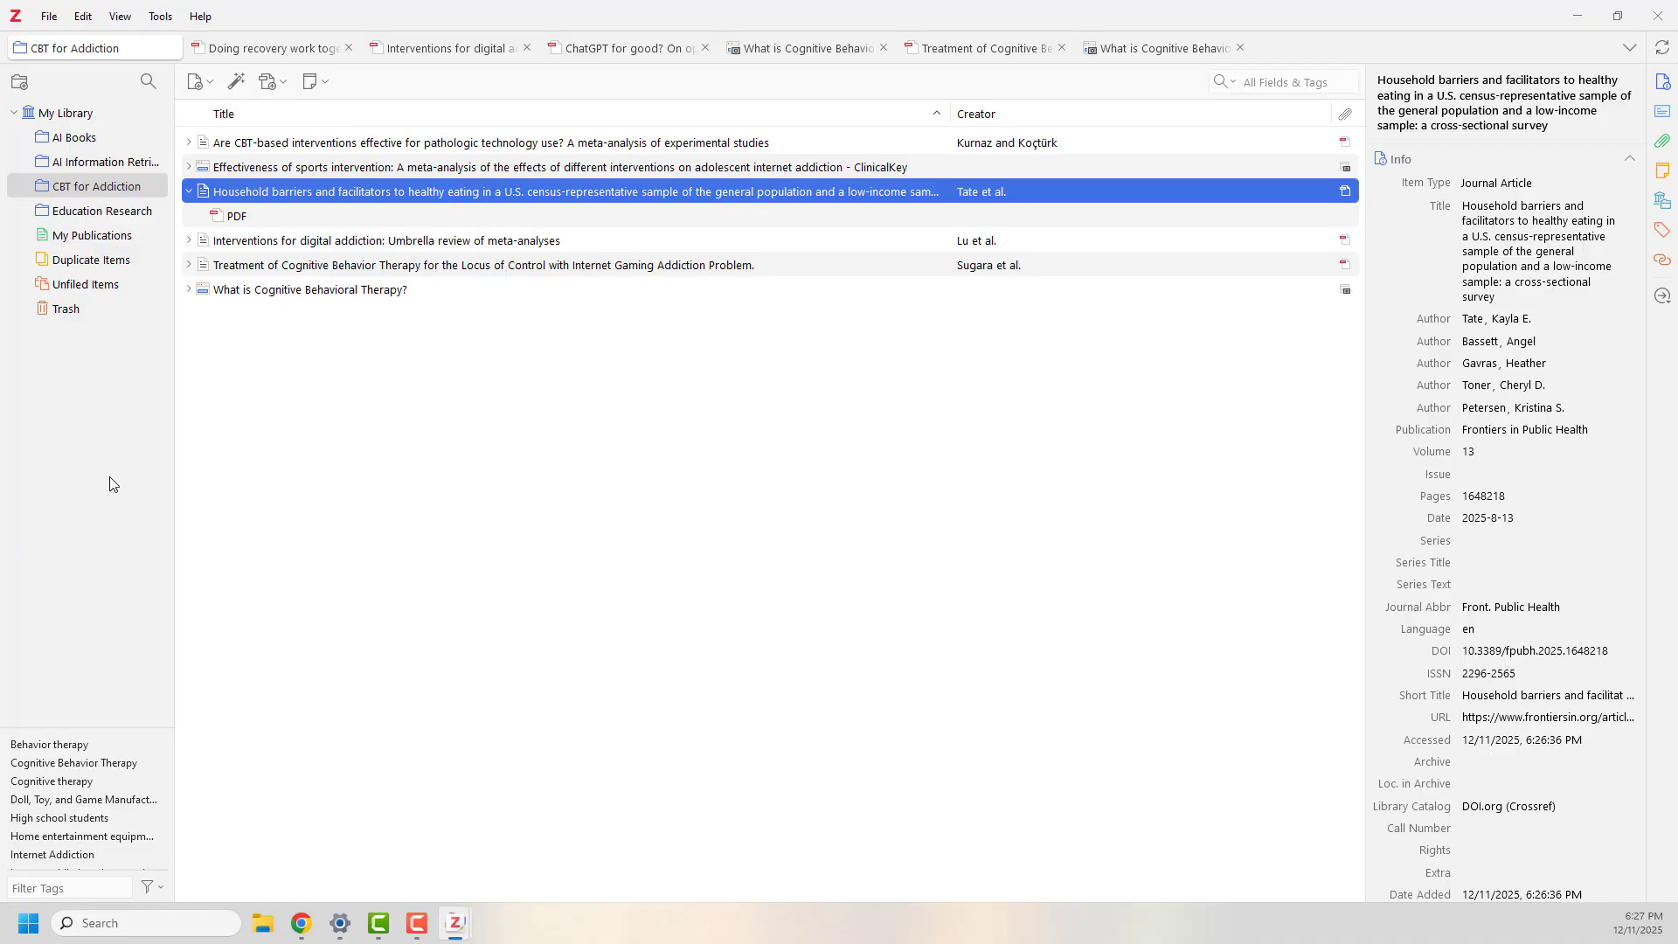
click(66, 113)
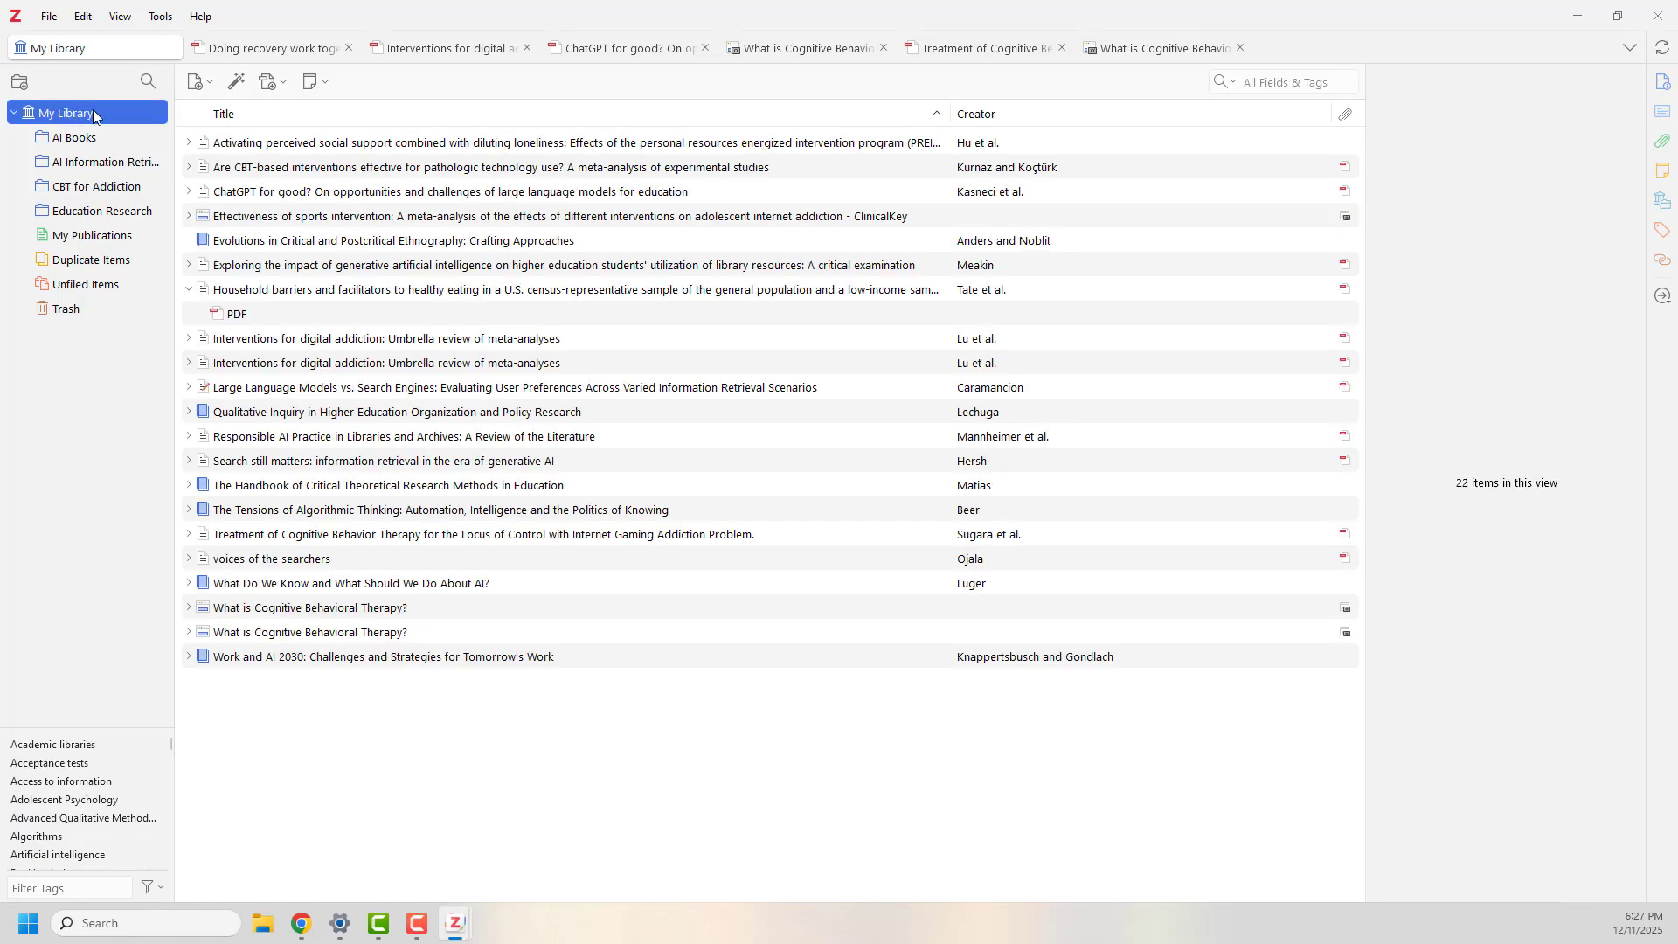
right_click(466, 423)
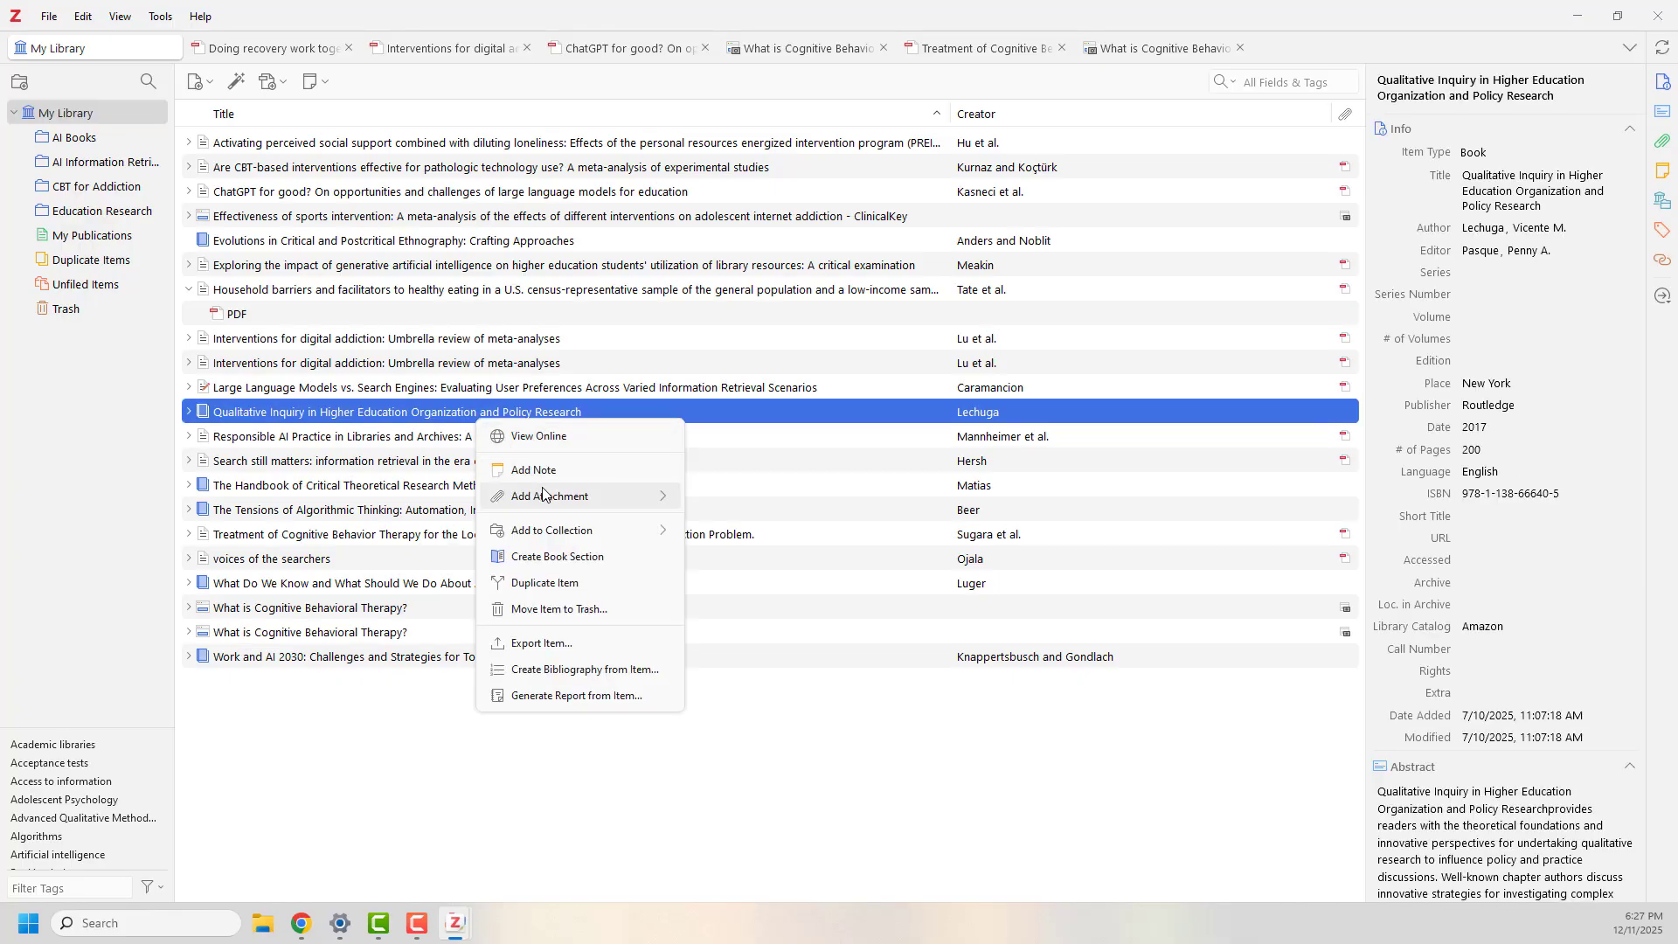
mouse_move(552, 502)
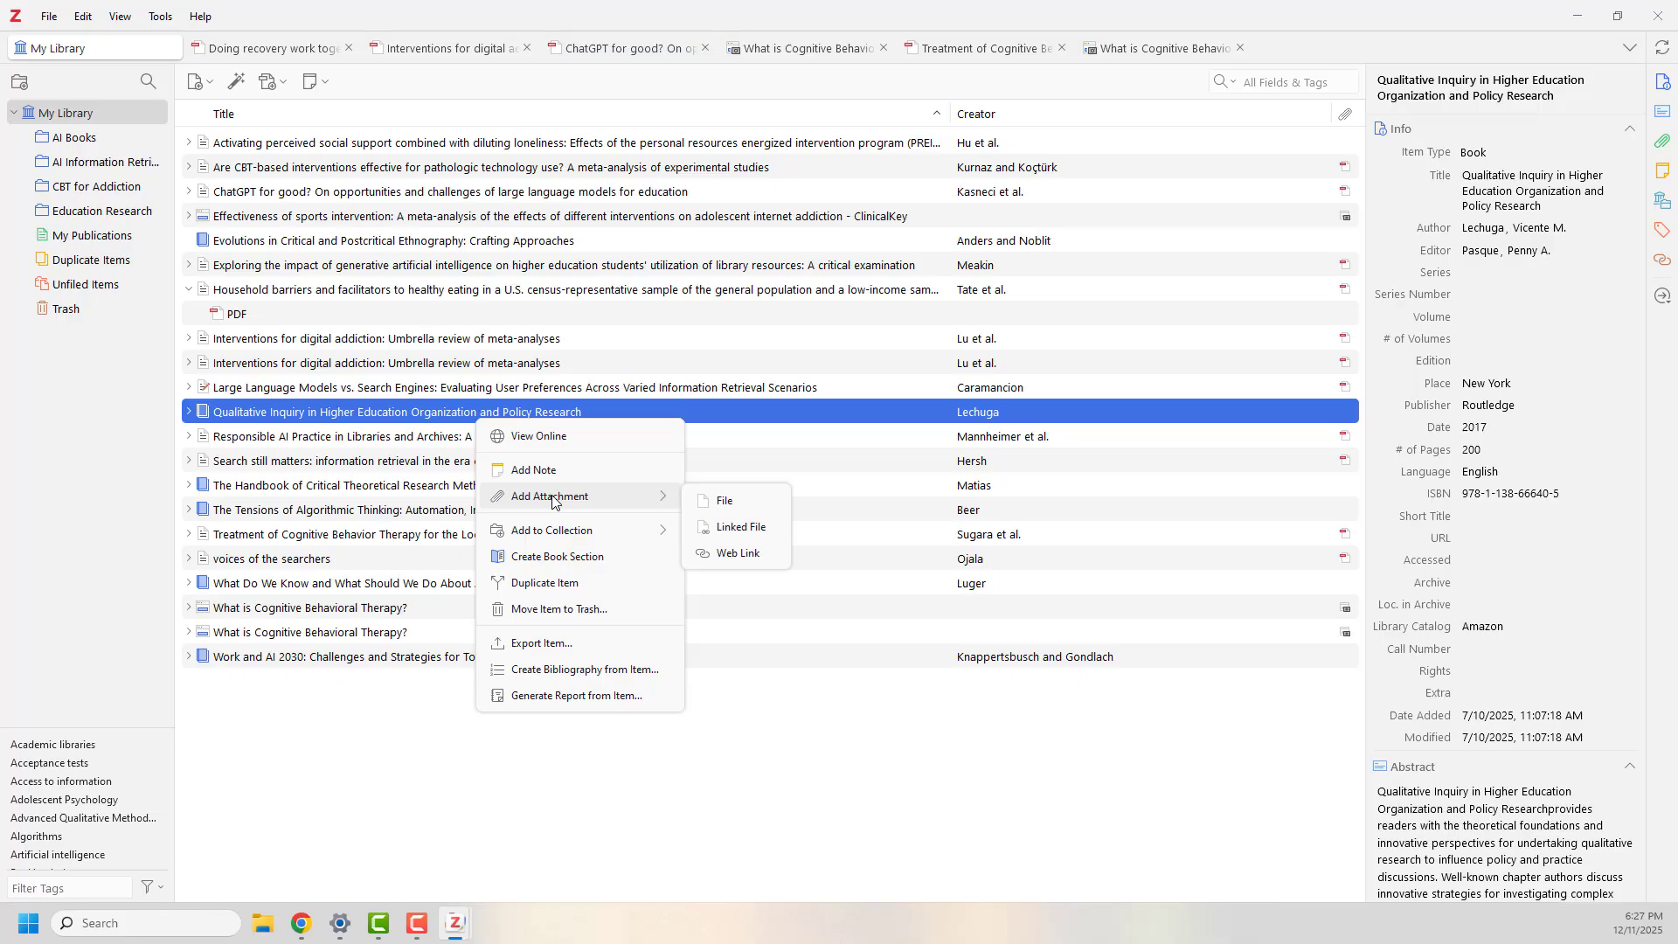
click(731, 514)
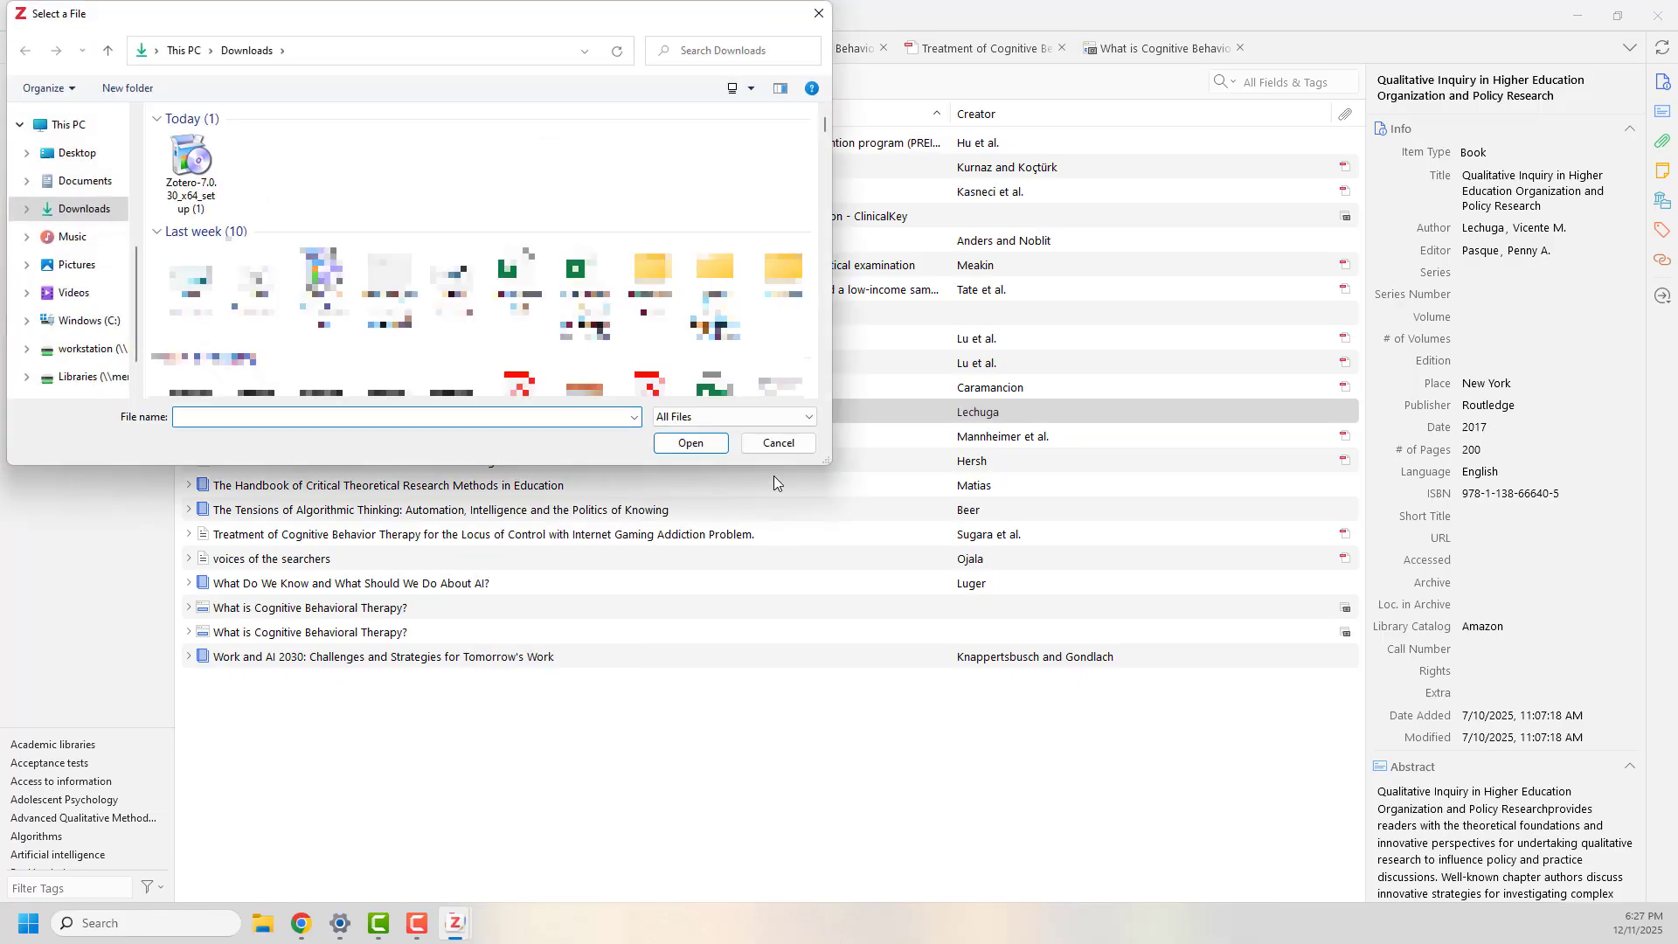
click(777, 443)
Add the book "The Art of Integrative Counseling" to the "CBT for Addiction" collection by looking up its copied identifier.
click(140, 187)
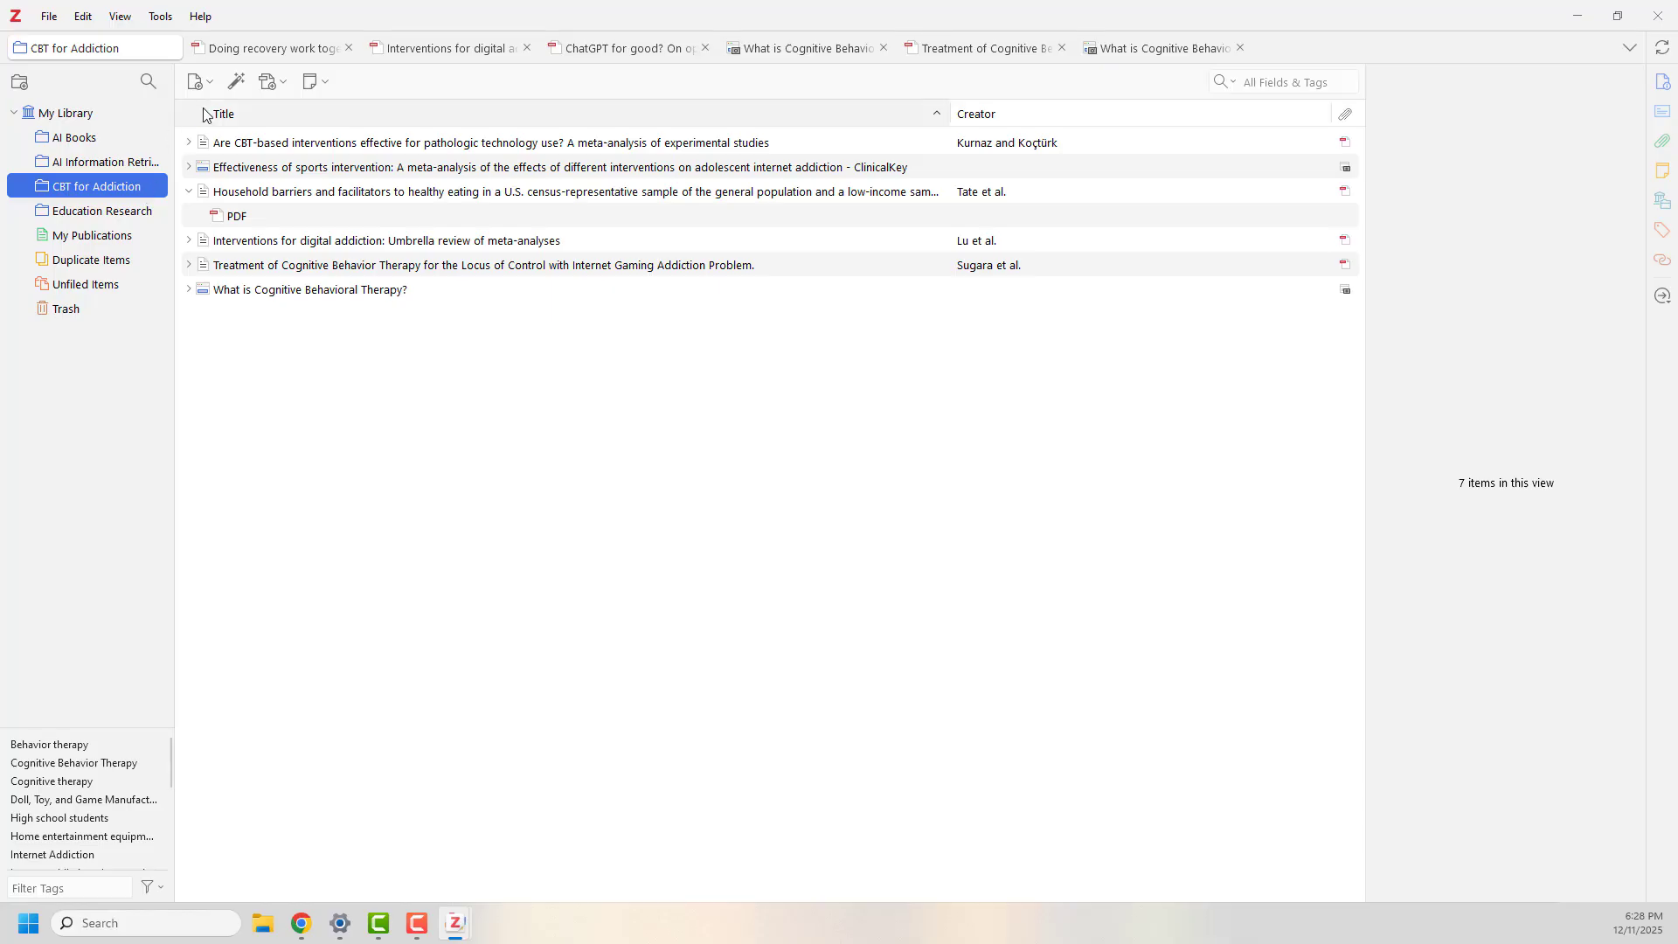
click(236, 83)
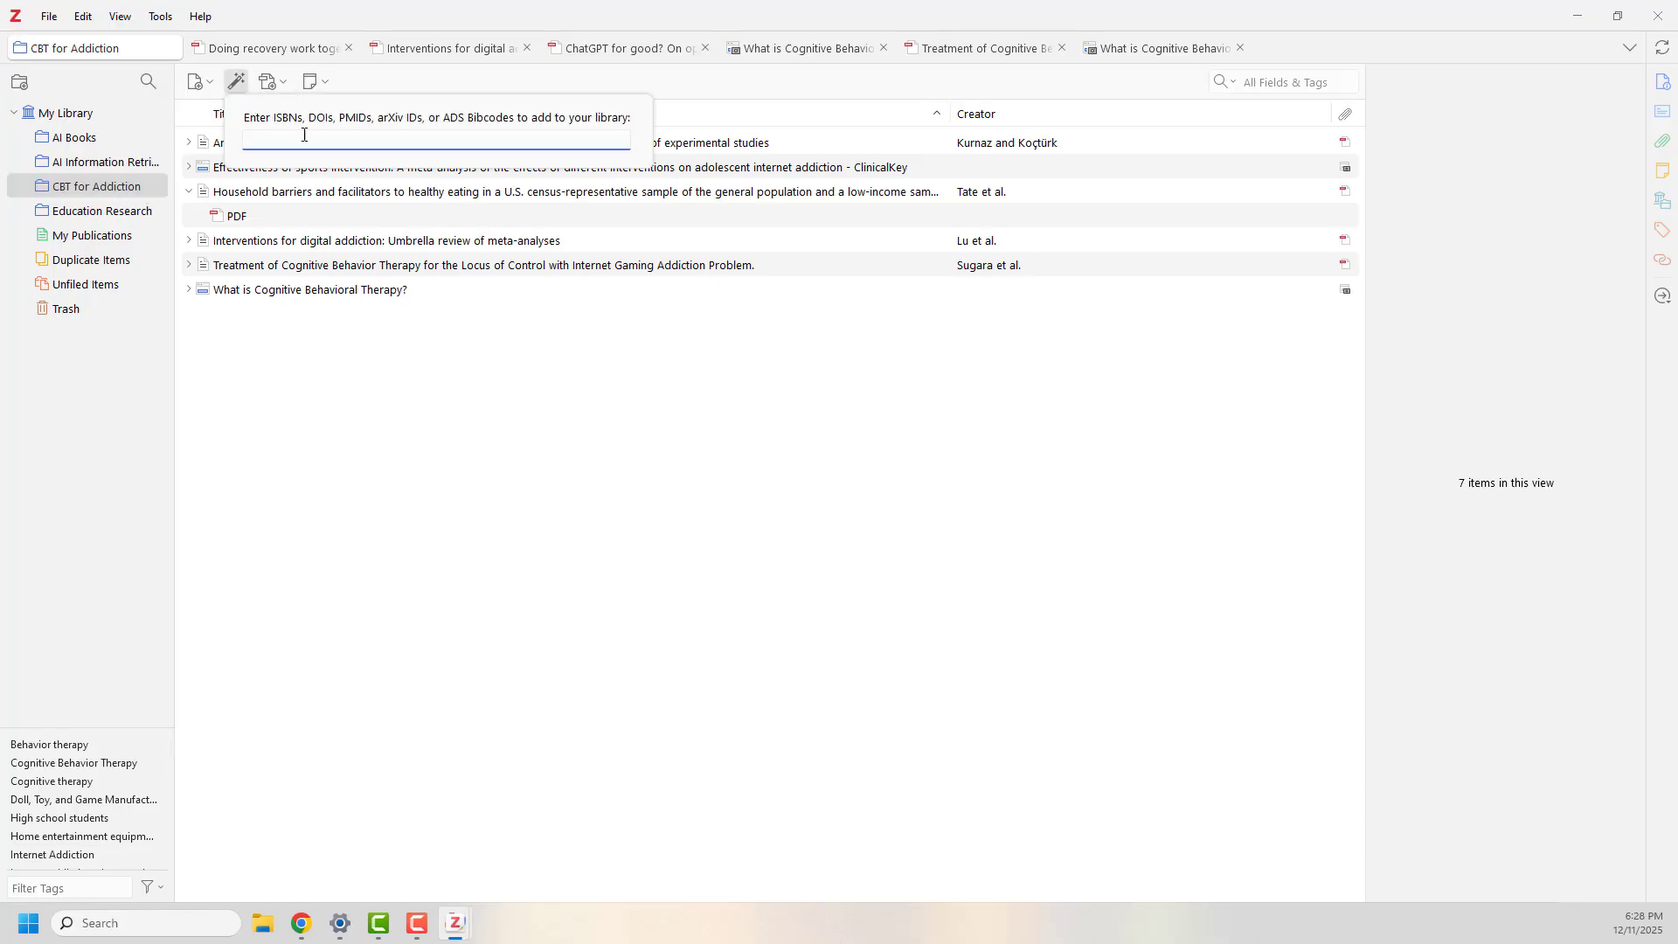
right_click(306, 138)
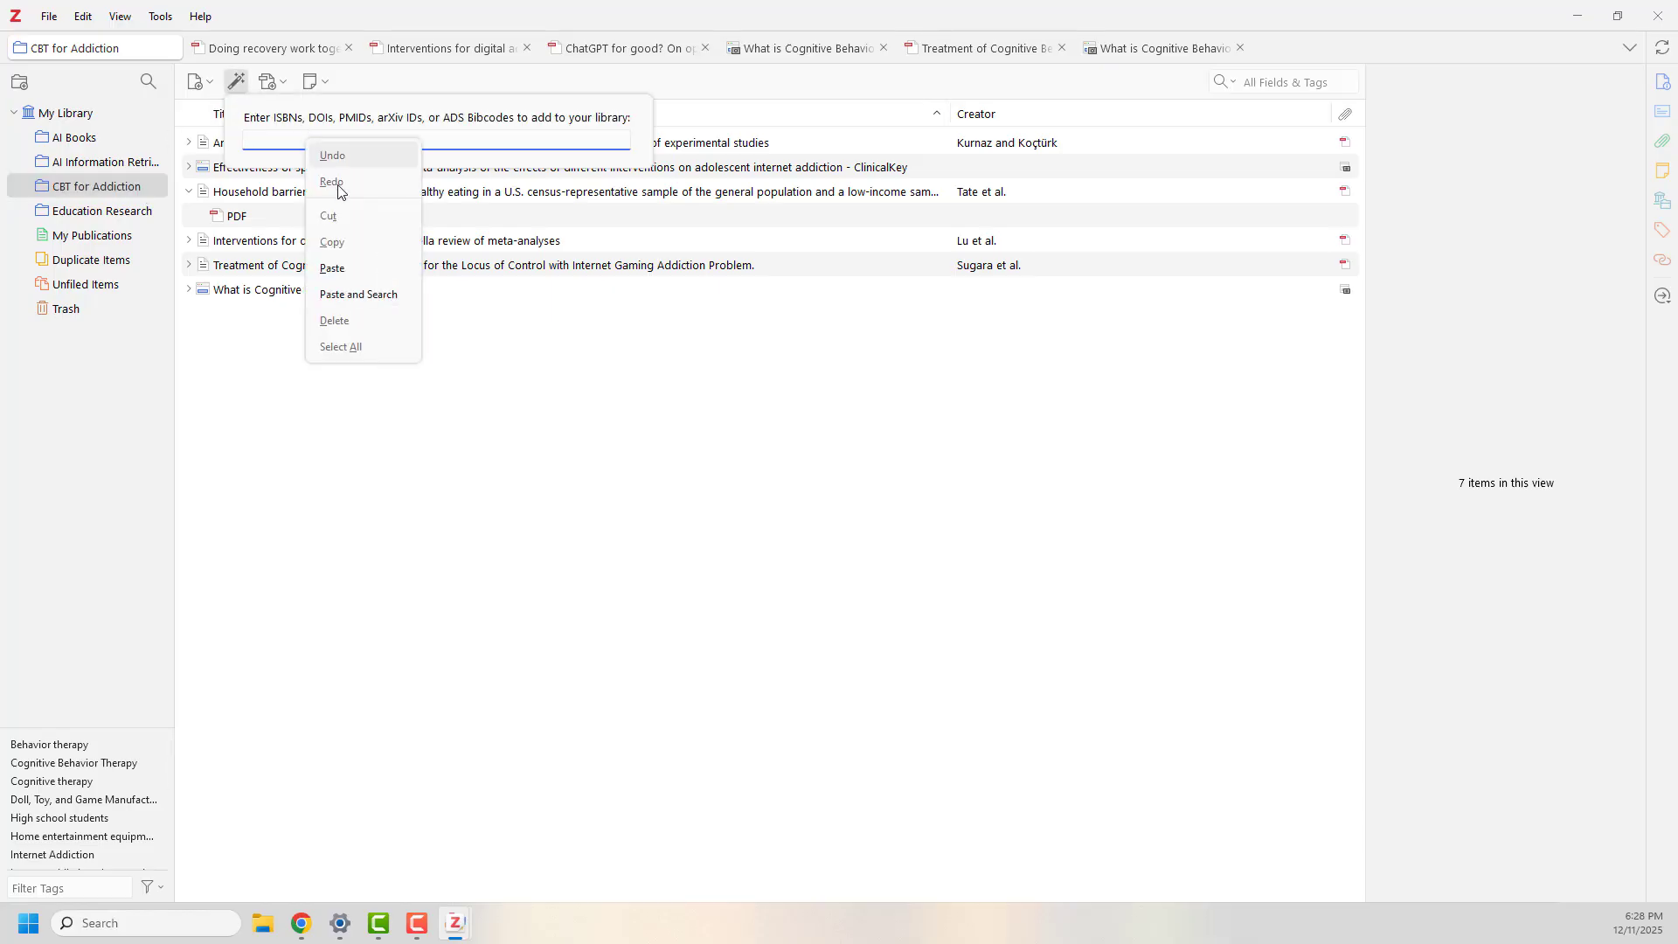
click(366, 297)
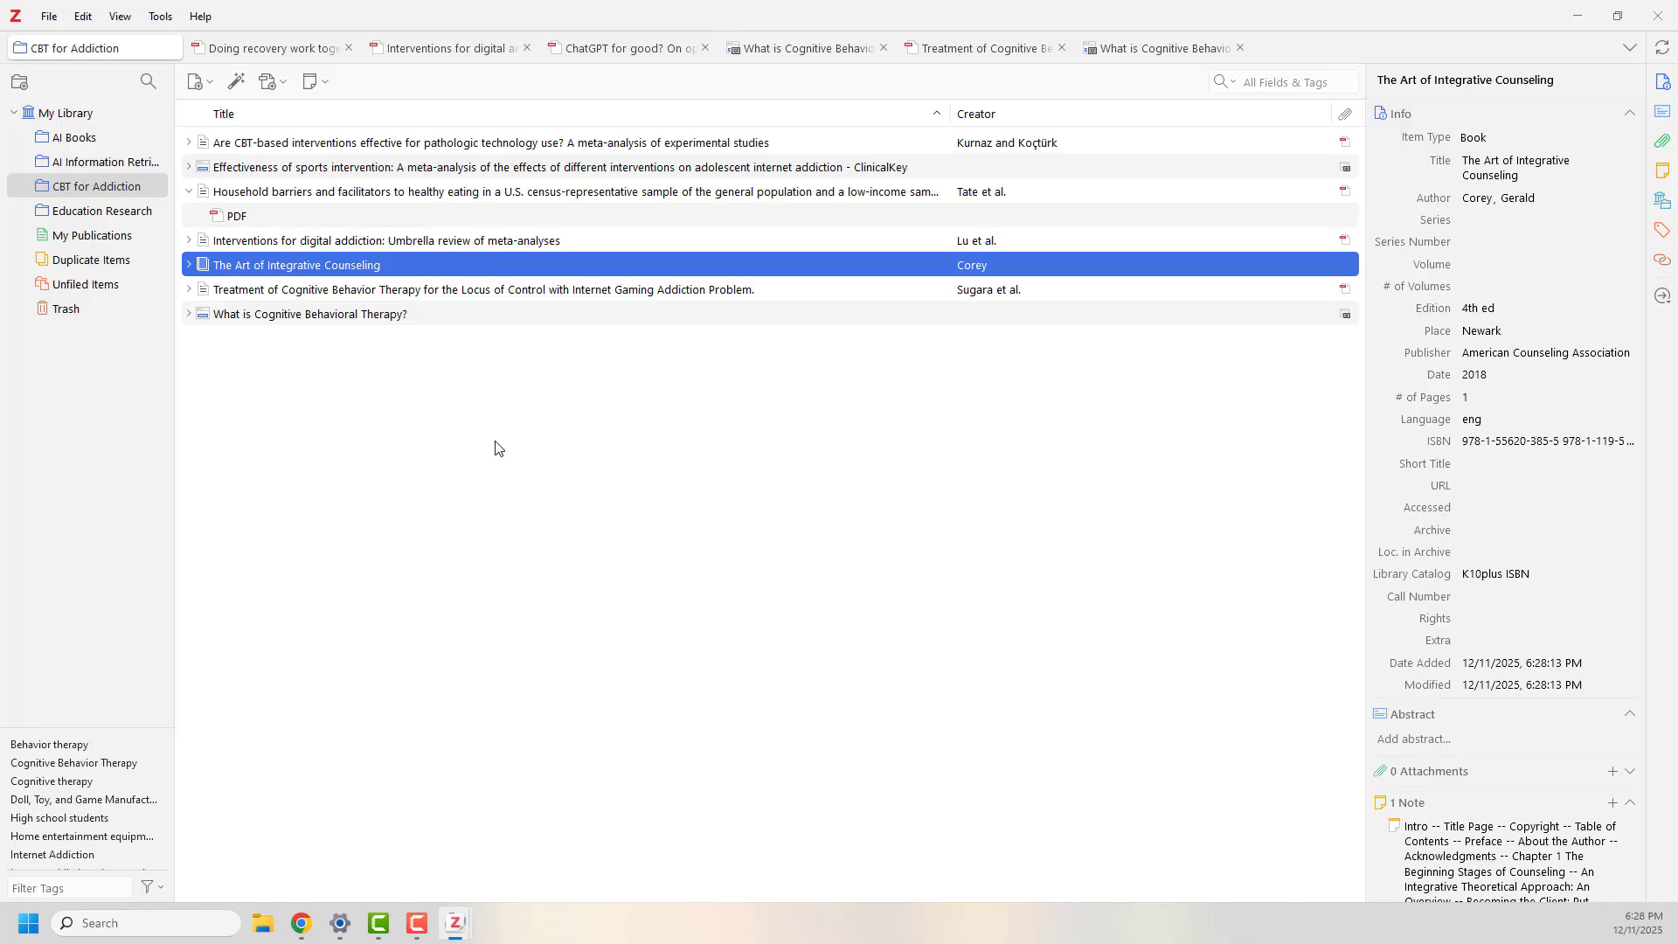
Create a Dictionary Entry item titled "Internet addiction" with the dictionary title "APA dictionary of psychology".
click(199, 84)
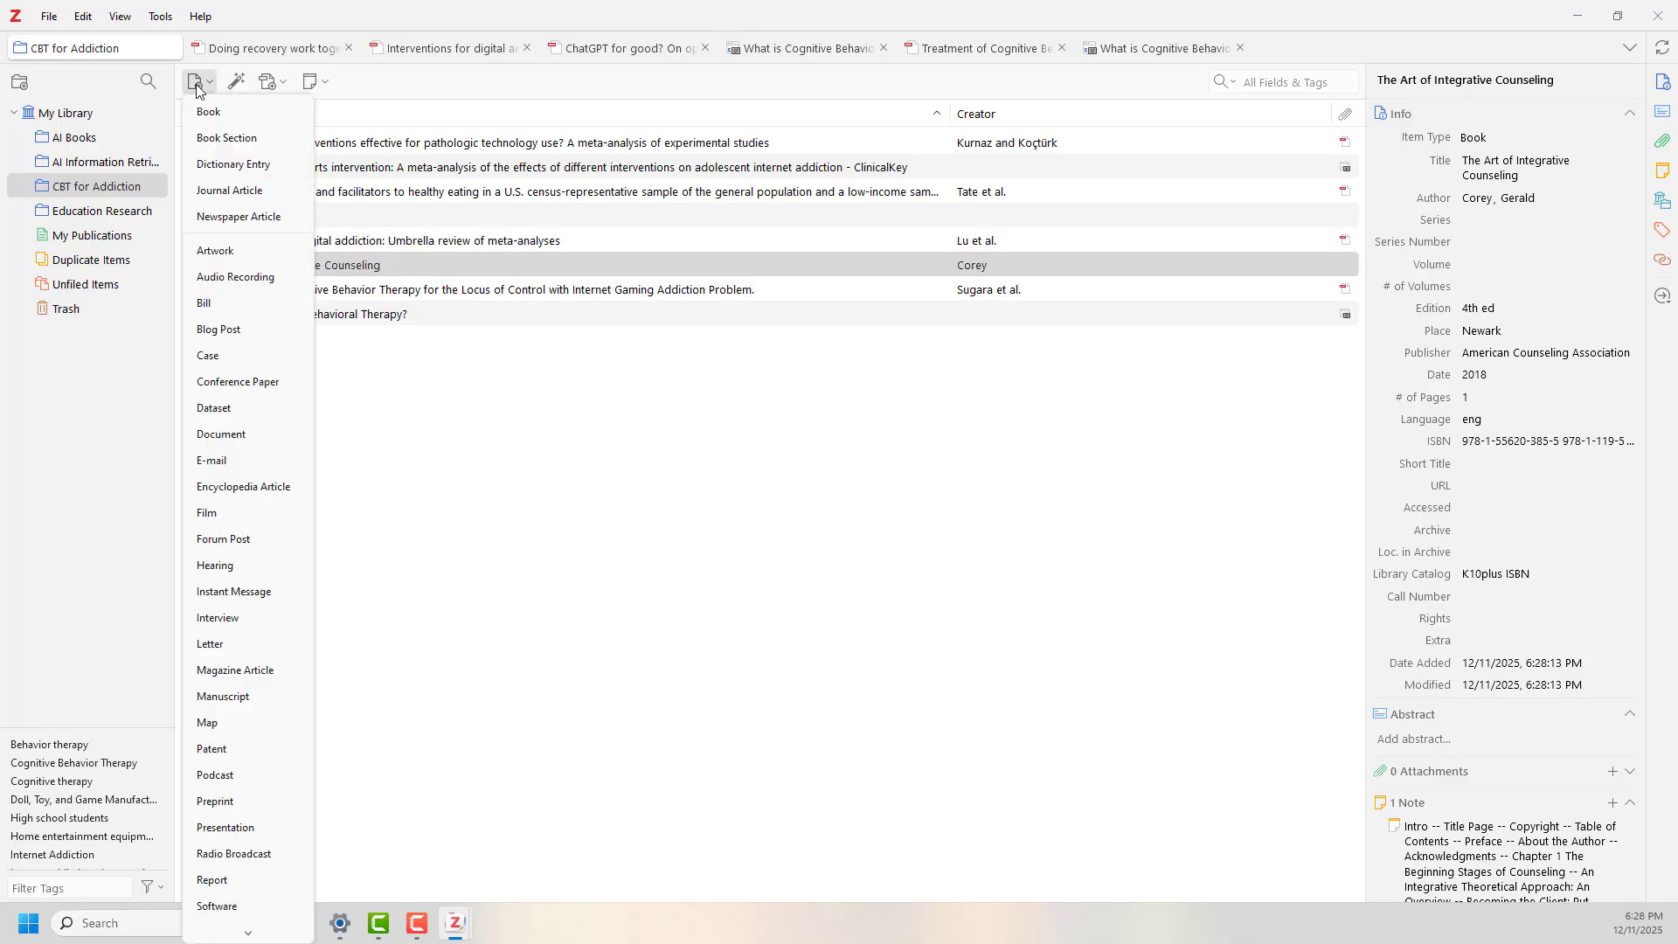
click(234, 164)
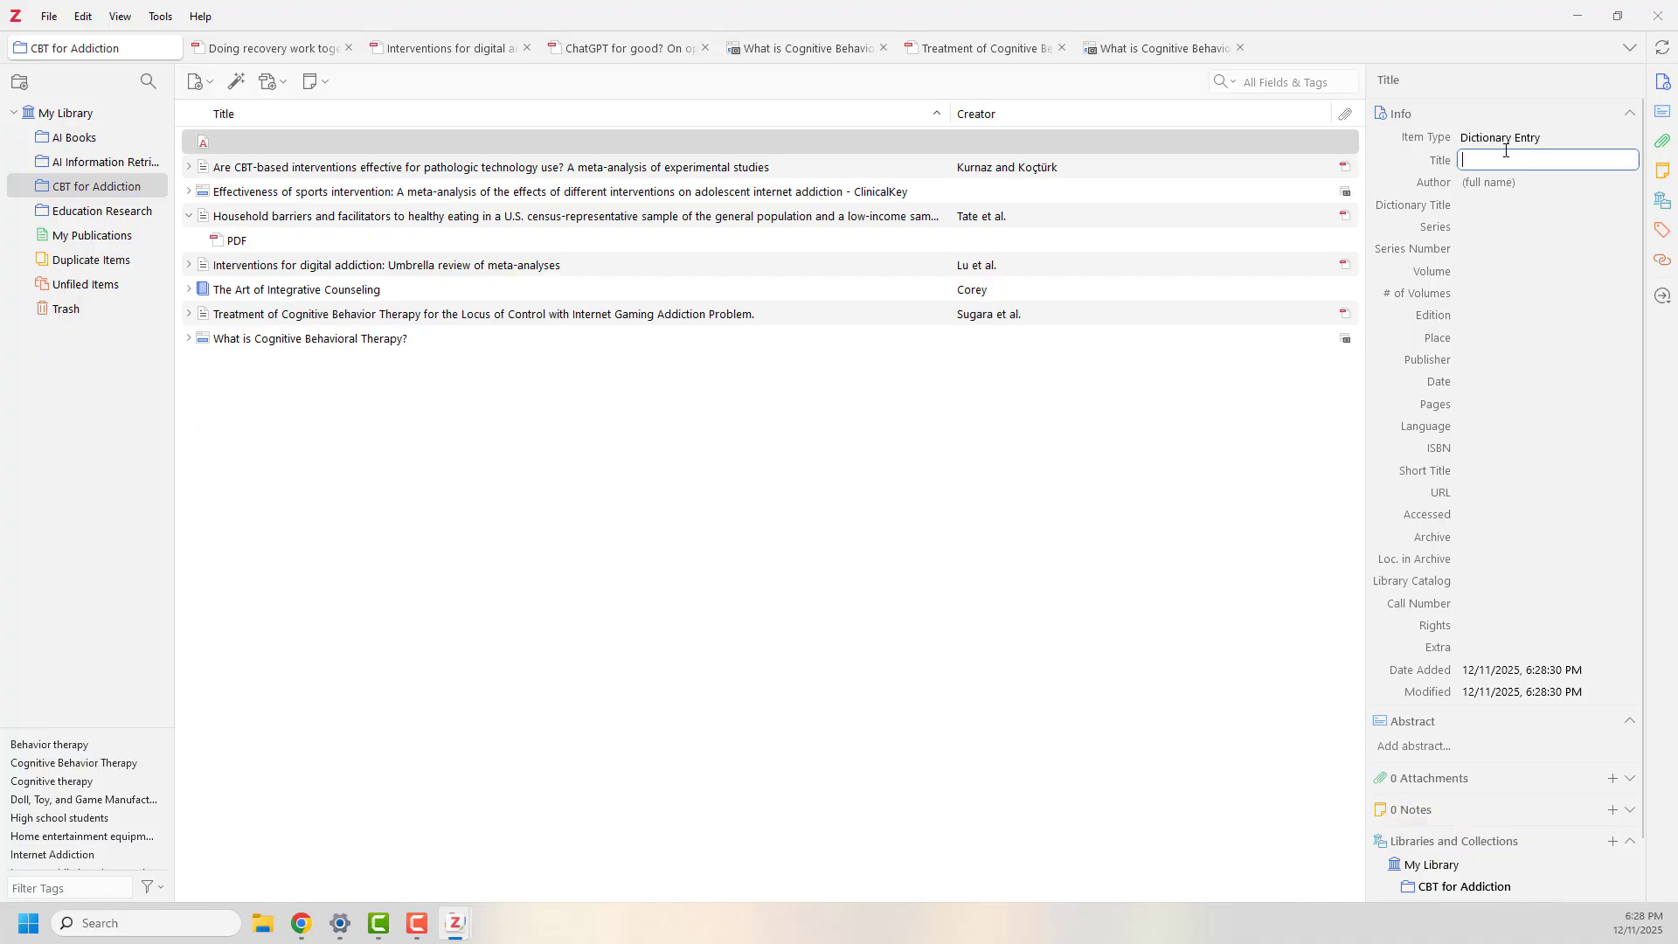
text(Internet)
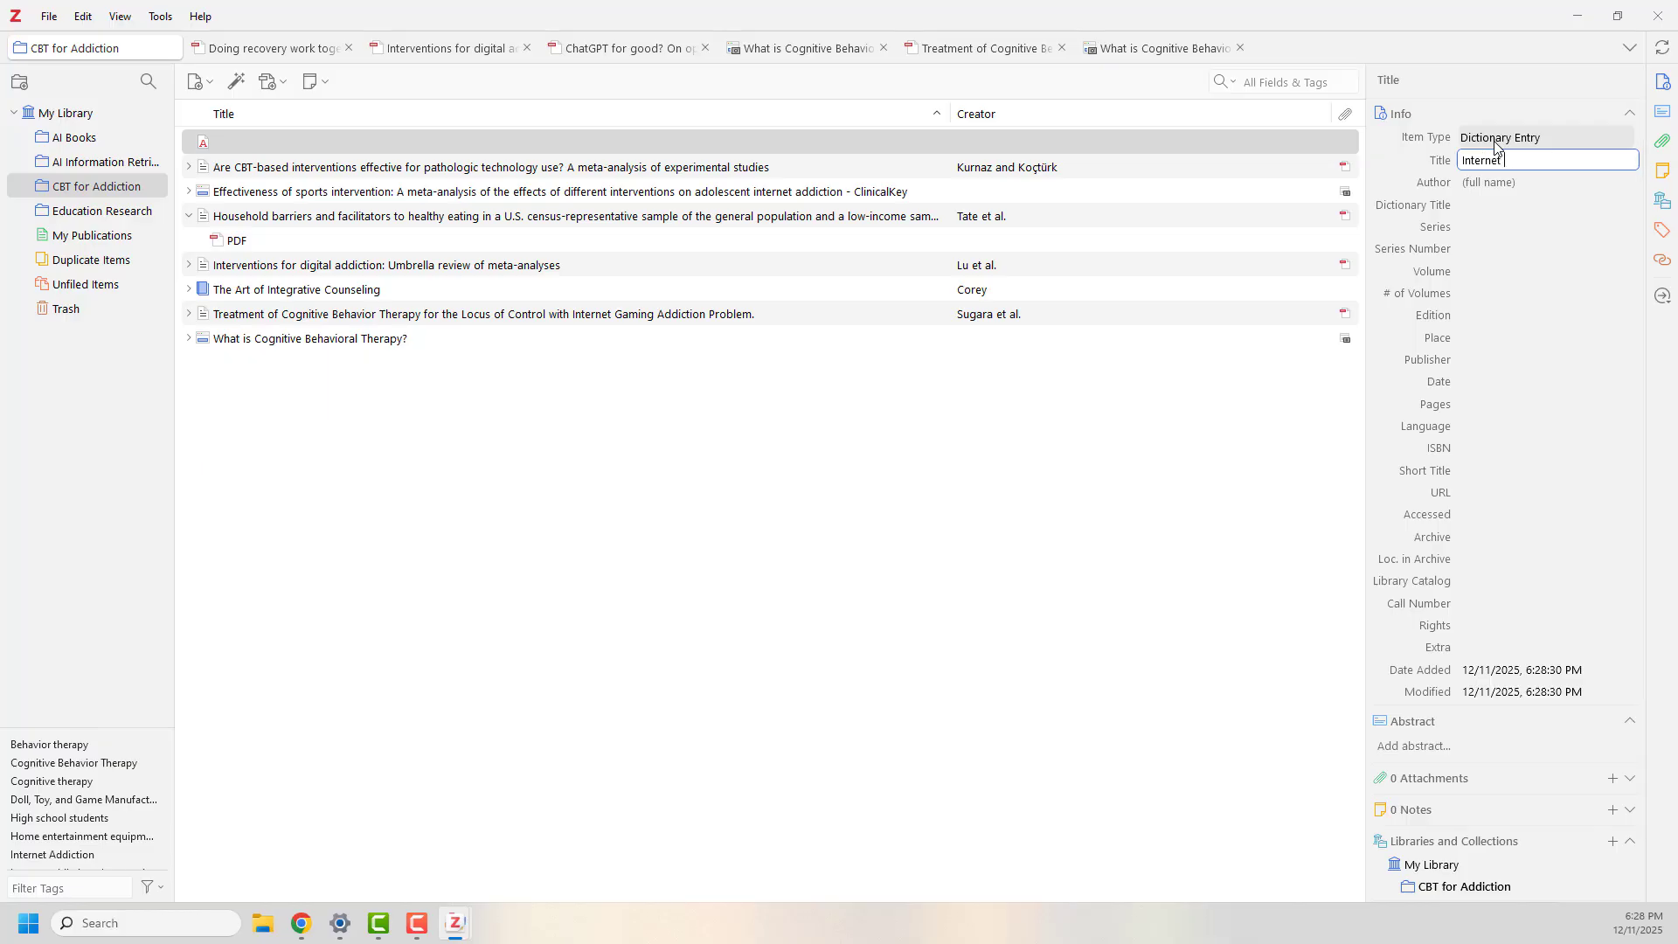
text( addiction)
click(1533, 203)
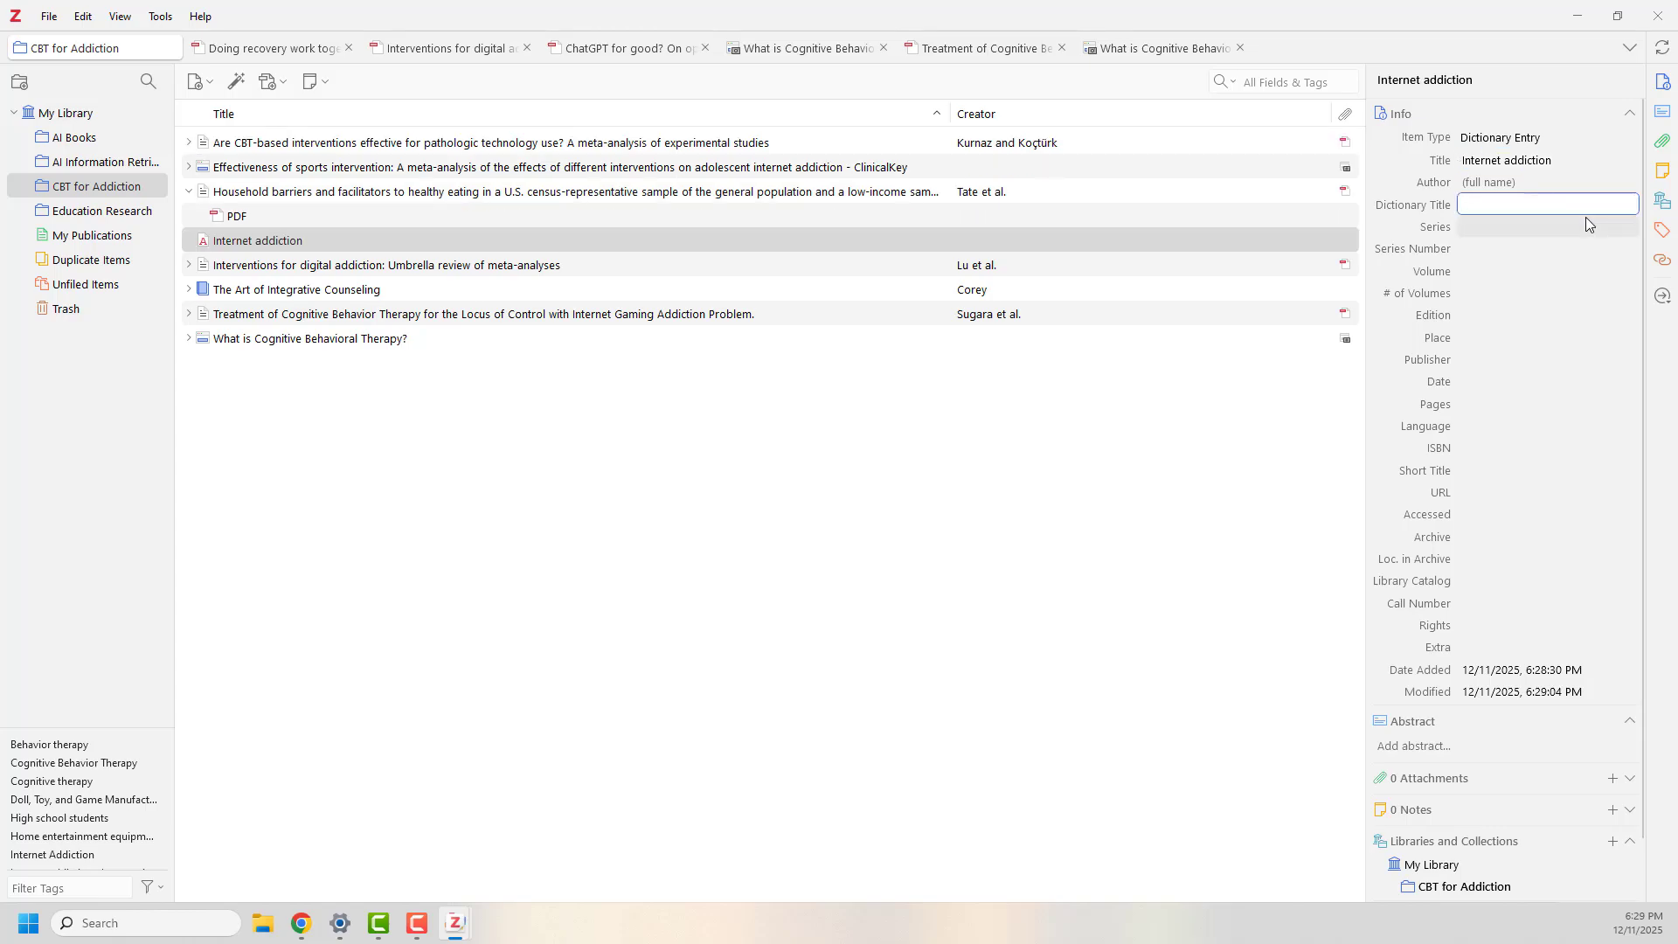
text(APA)
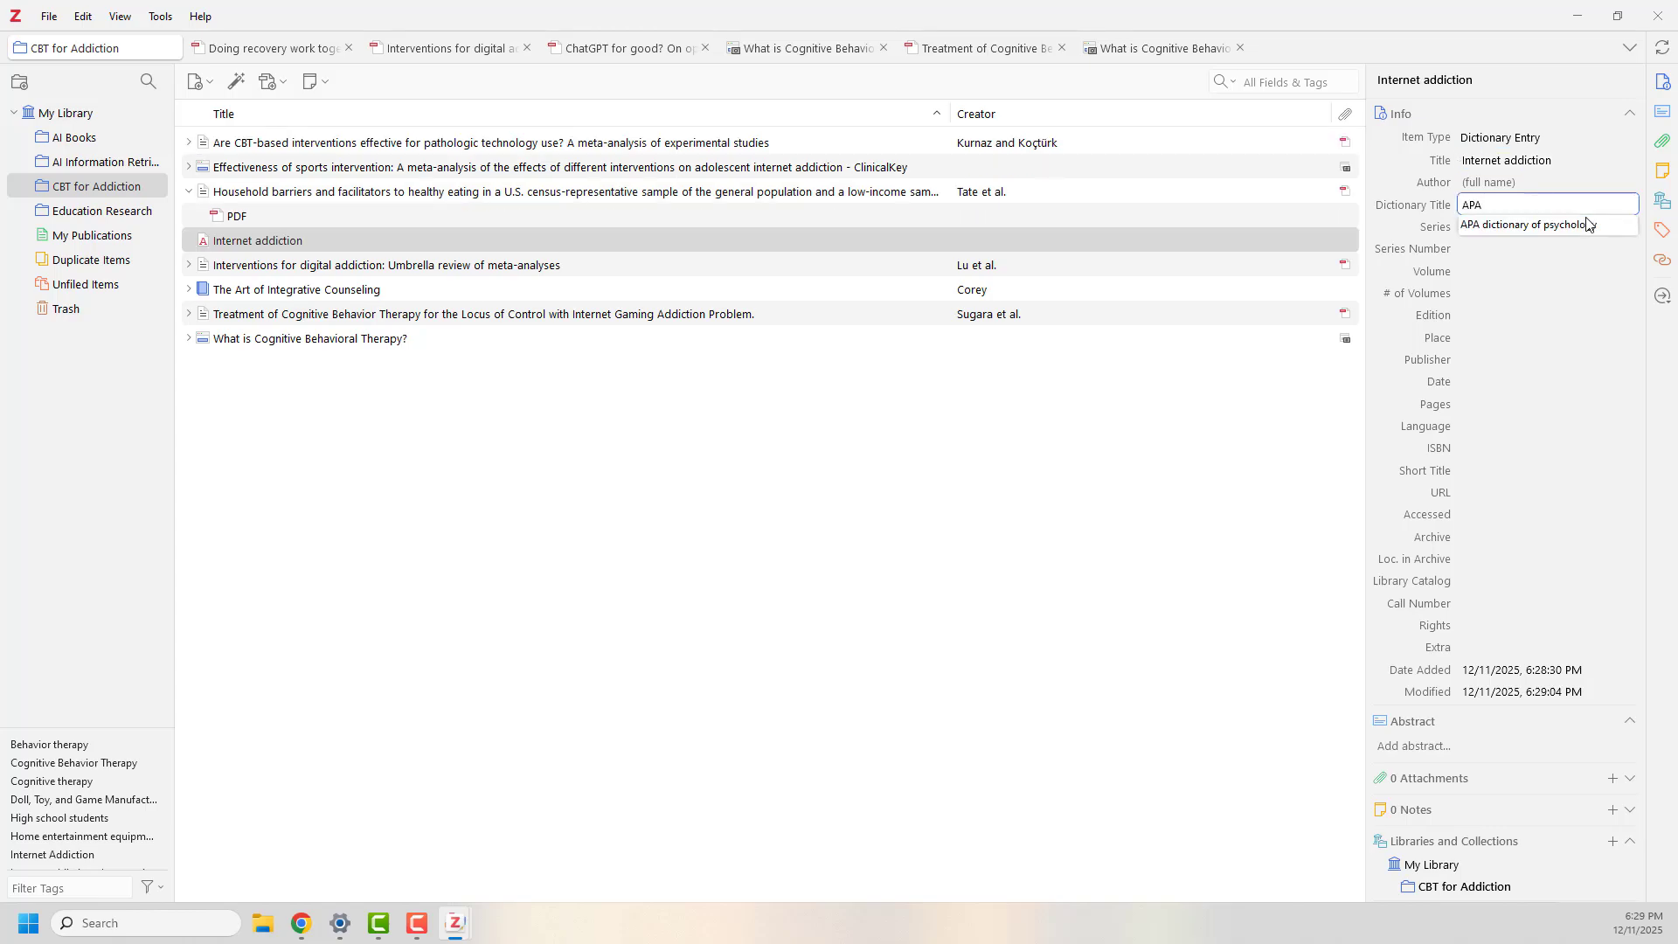
click(1589, 223)
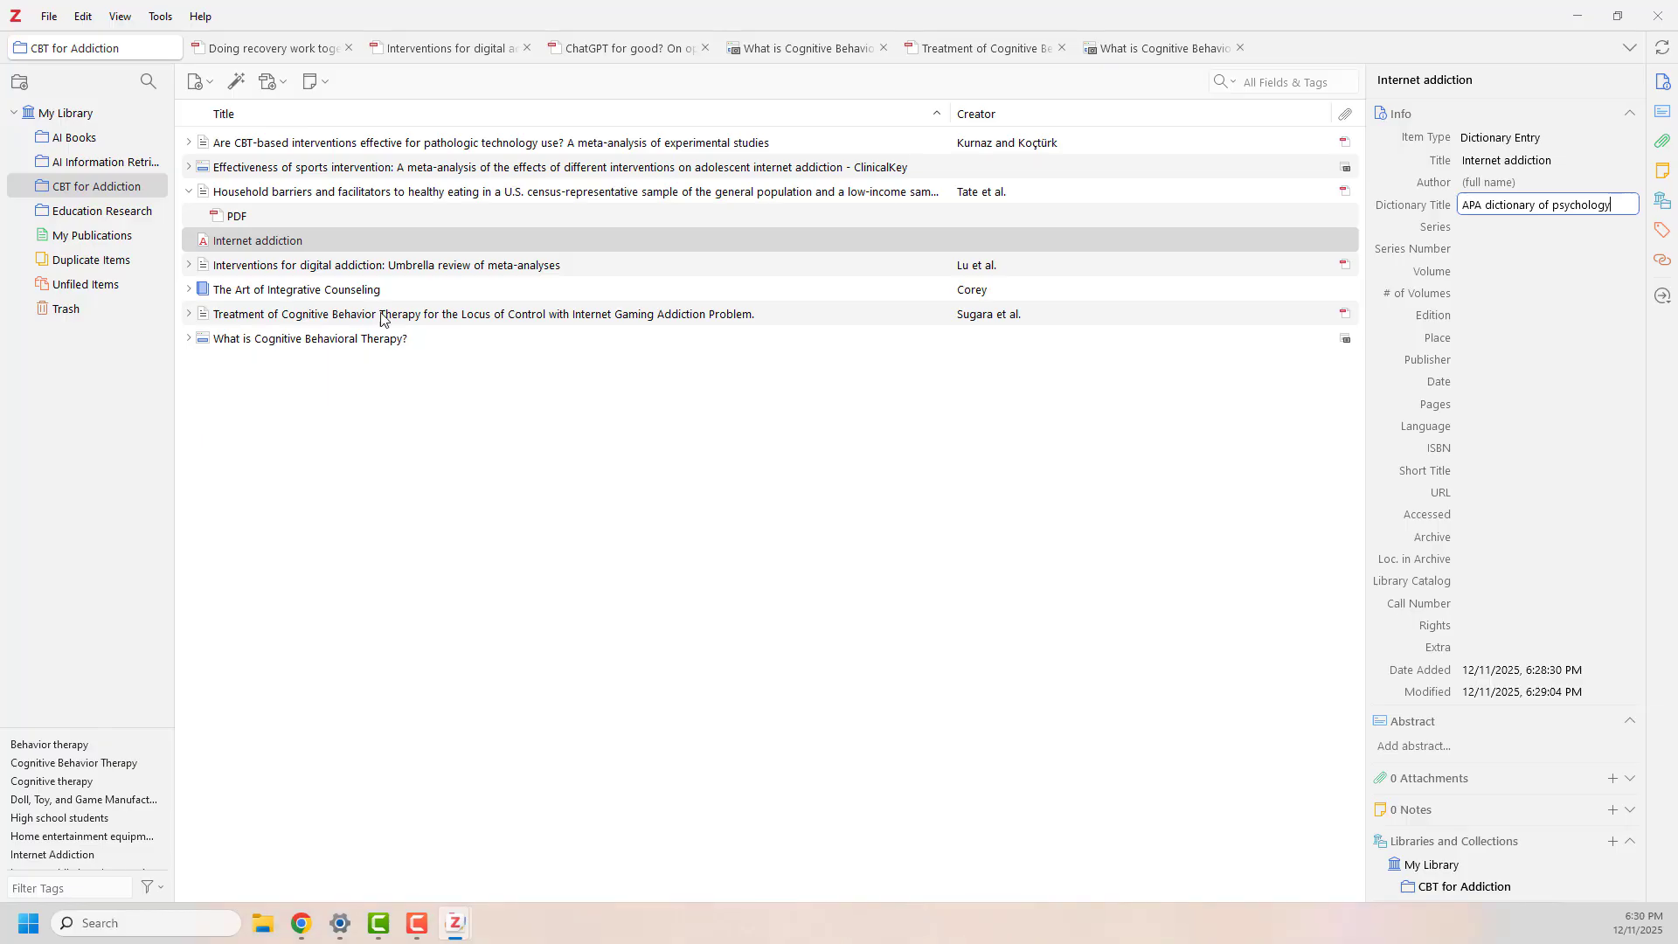
Create an APA 7th edition bibliography from the sports intervention and "Interventions for digital addiction" items and save it as RTF in Downloads.
click(598, 168)
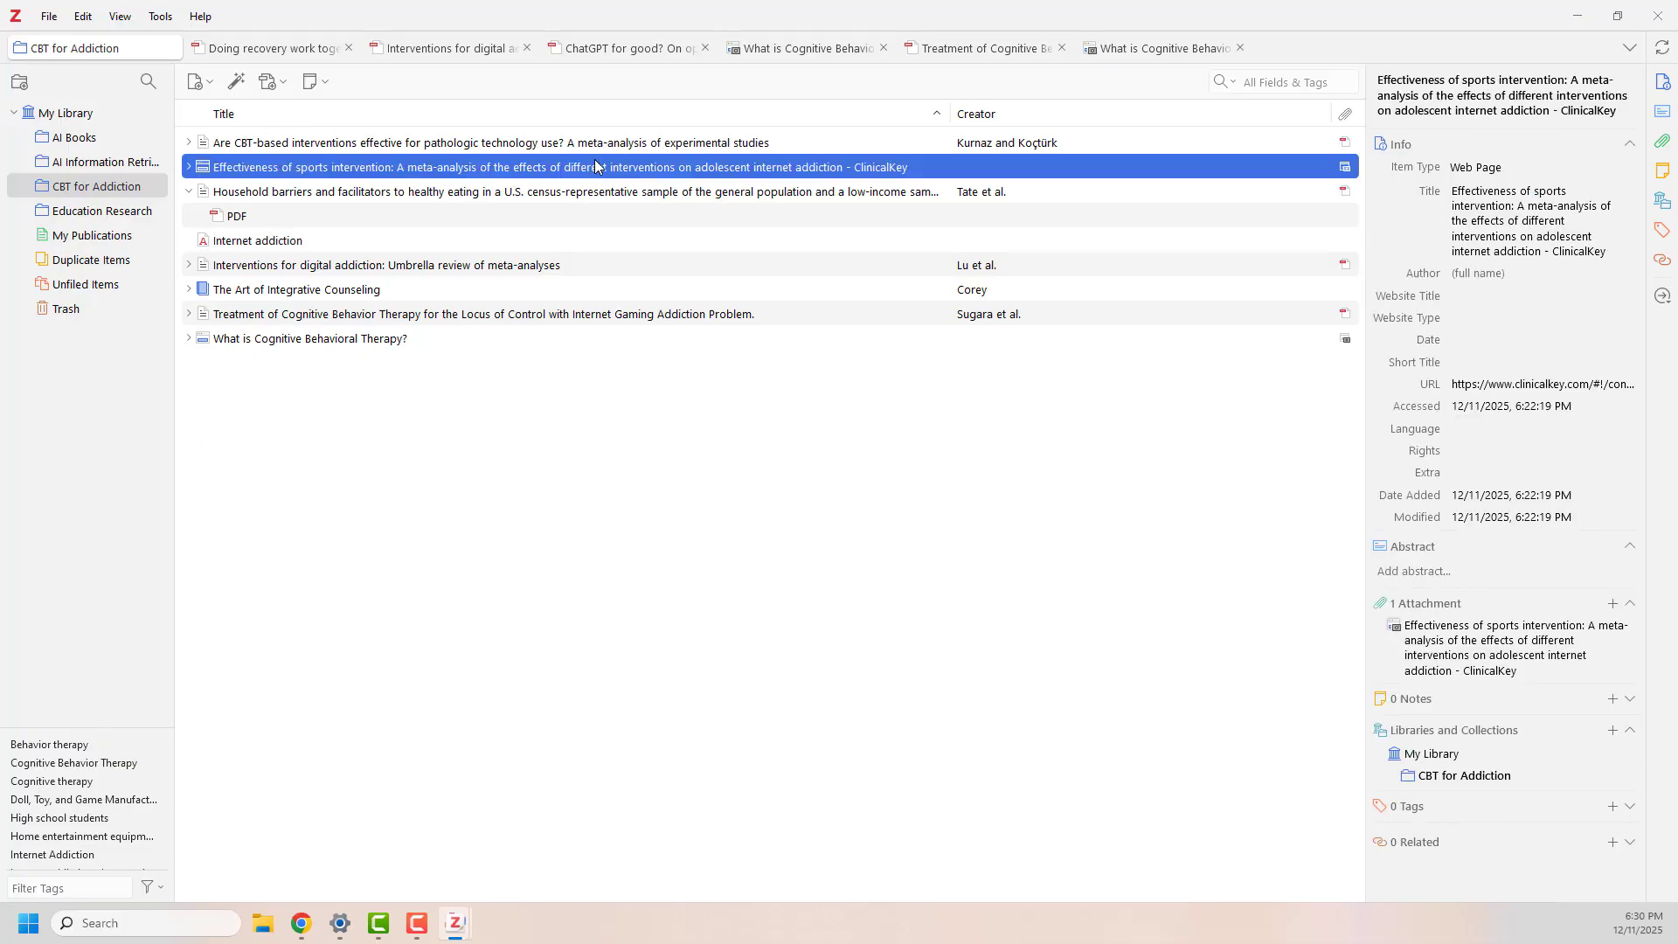
key(ctrl)
ctrl+click(626, 276)
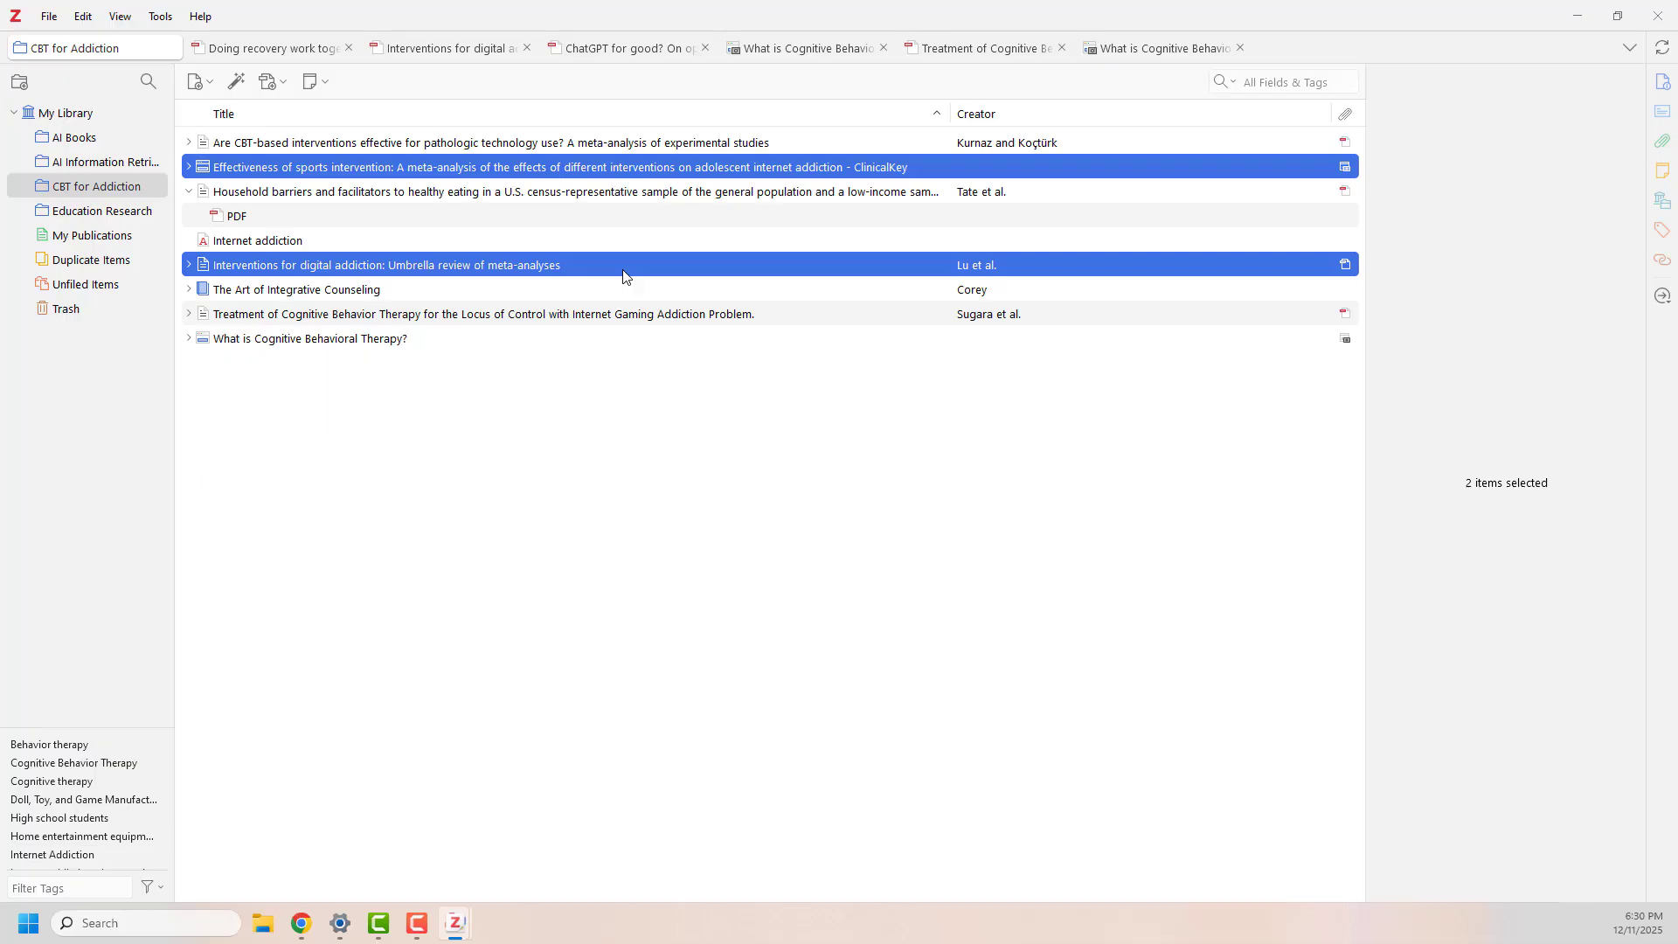
right_click(626, 276)
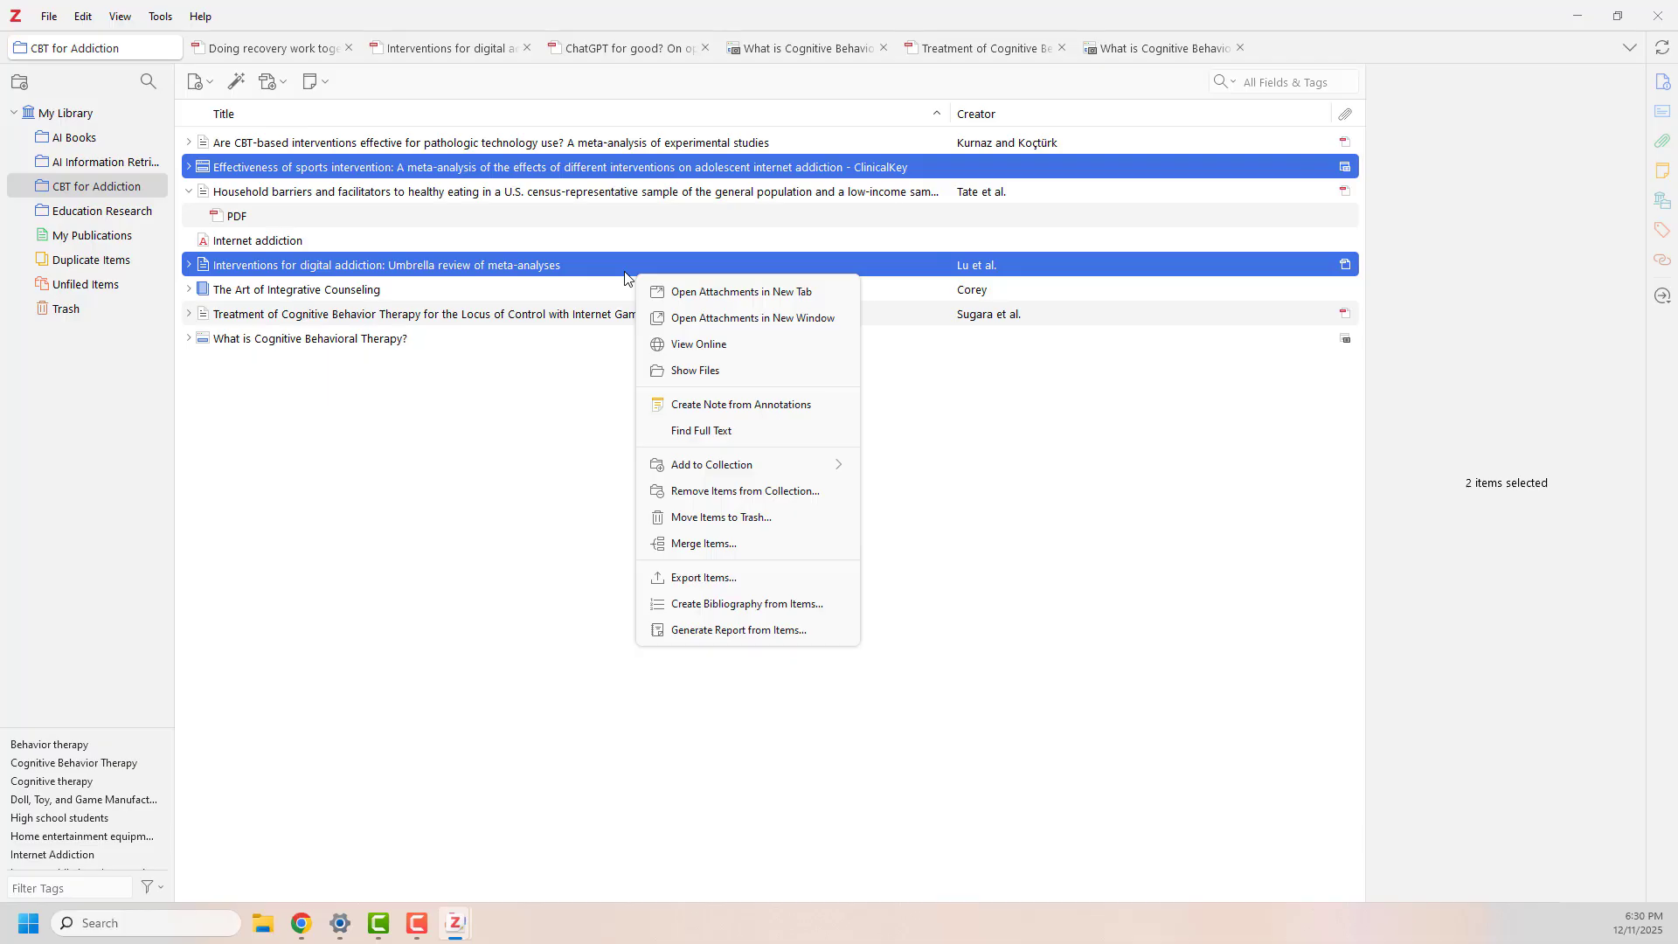
click(839, 612)
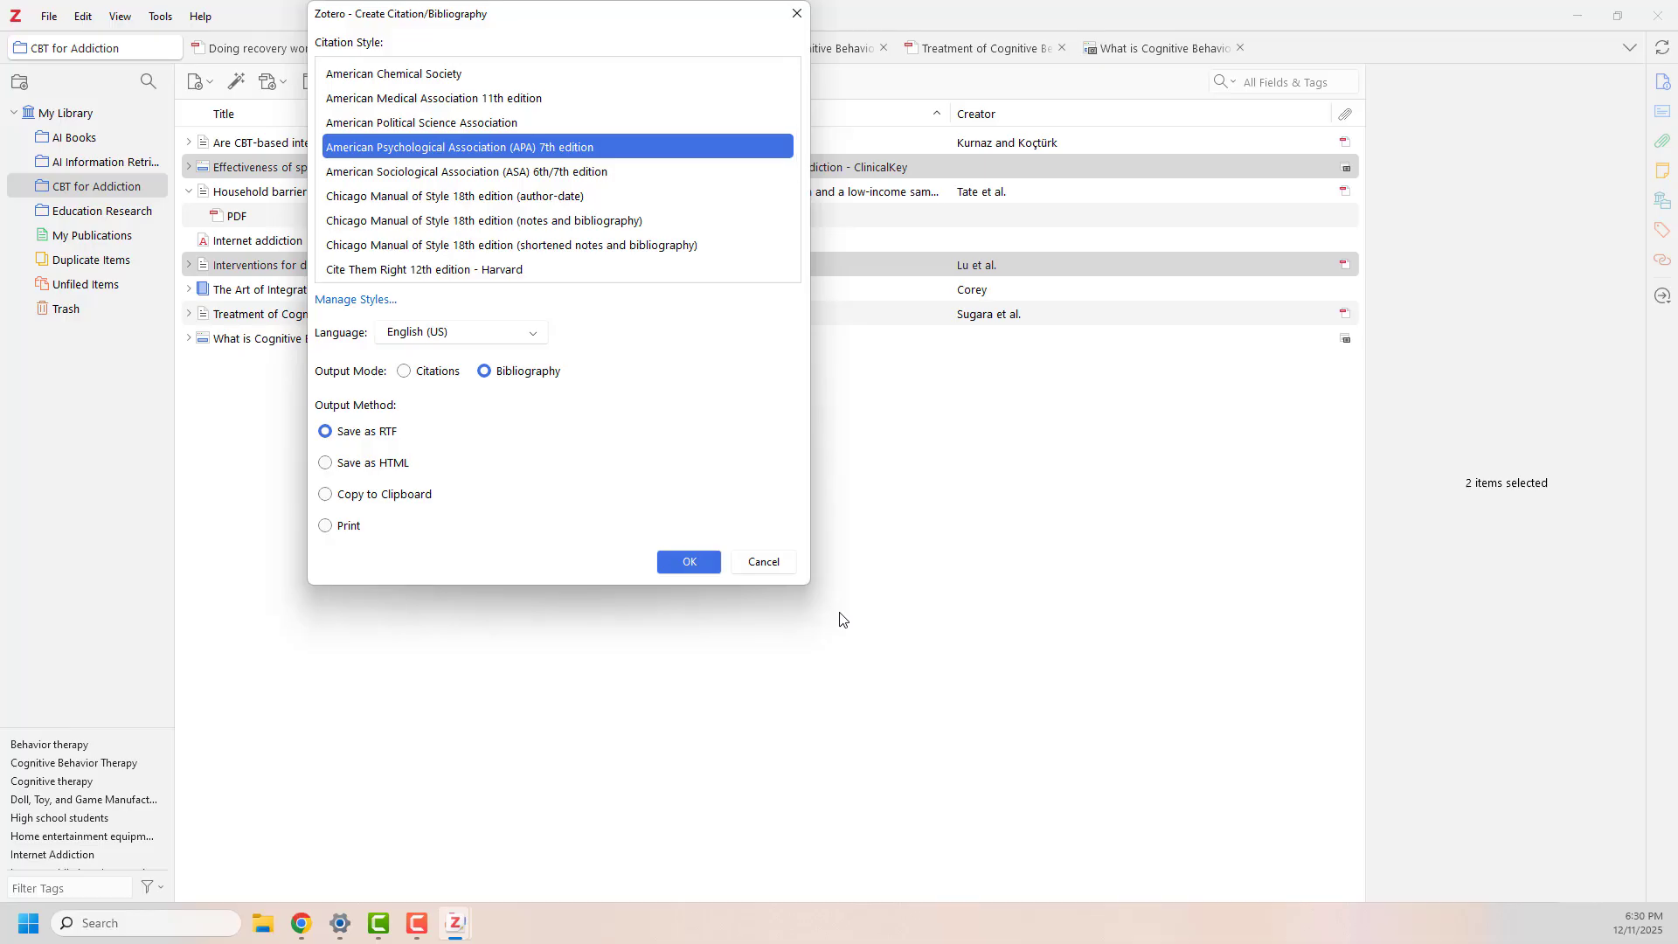
click(419, 503)
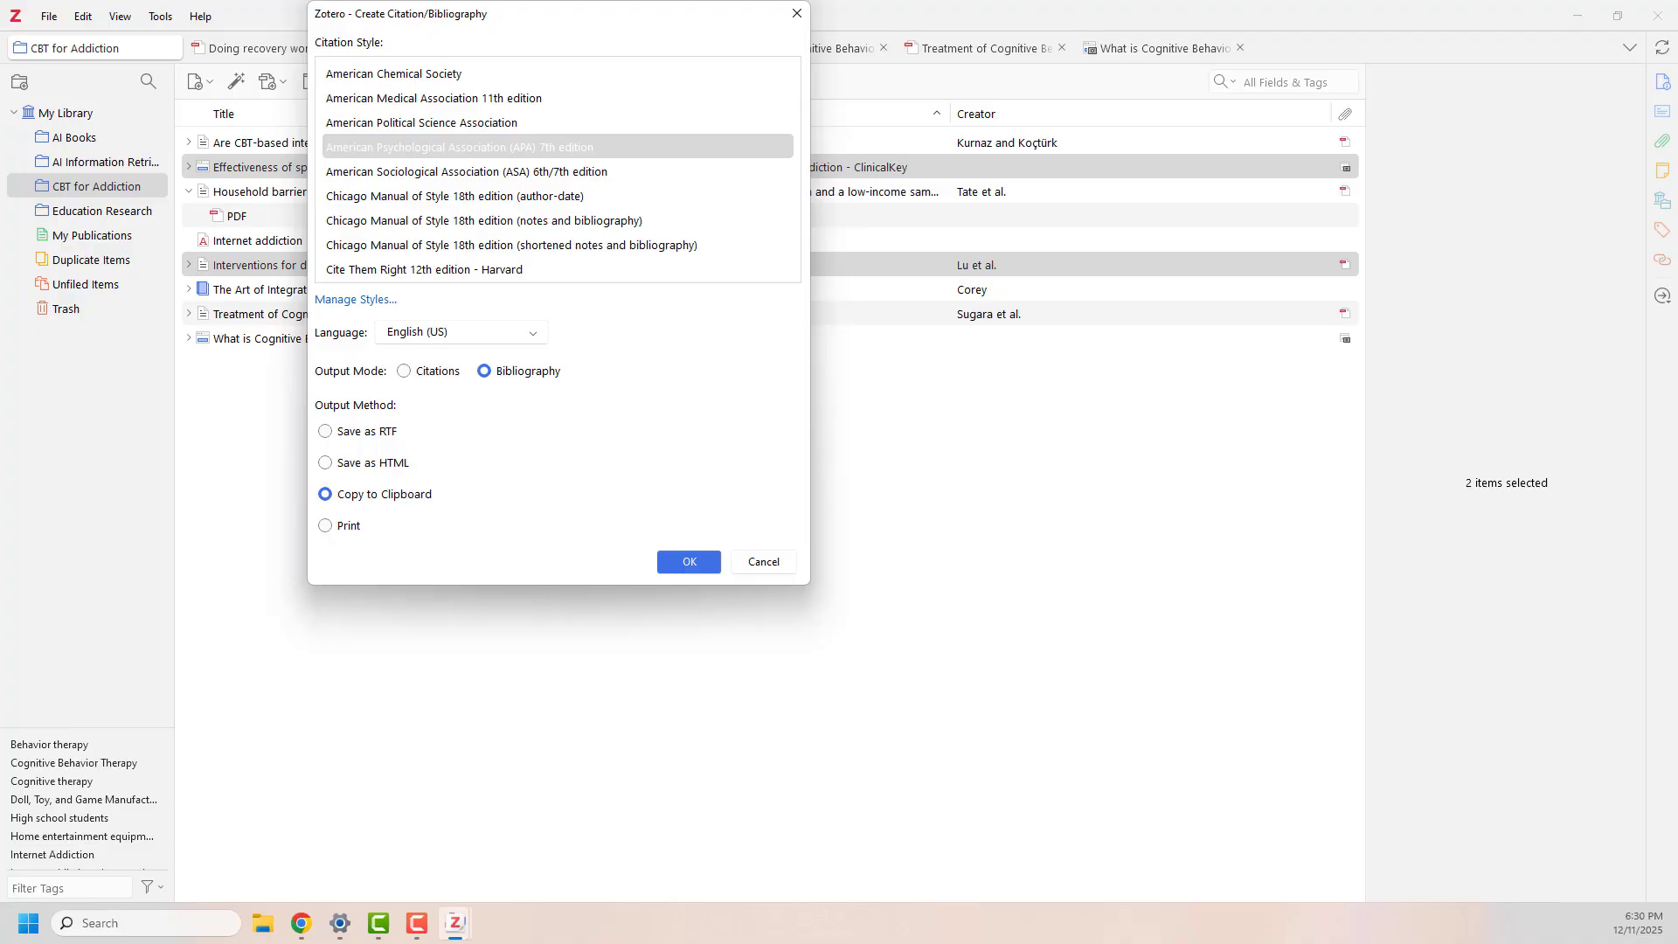
click(434, 436)
click(687, 565)
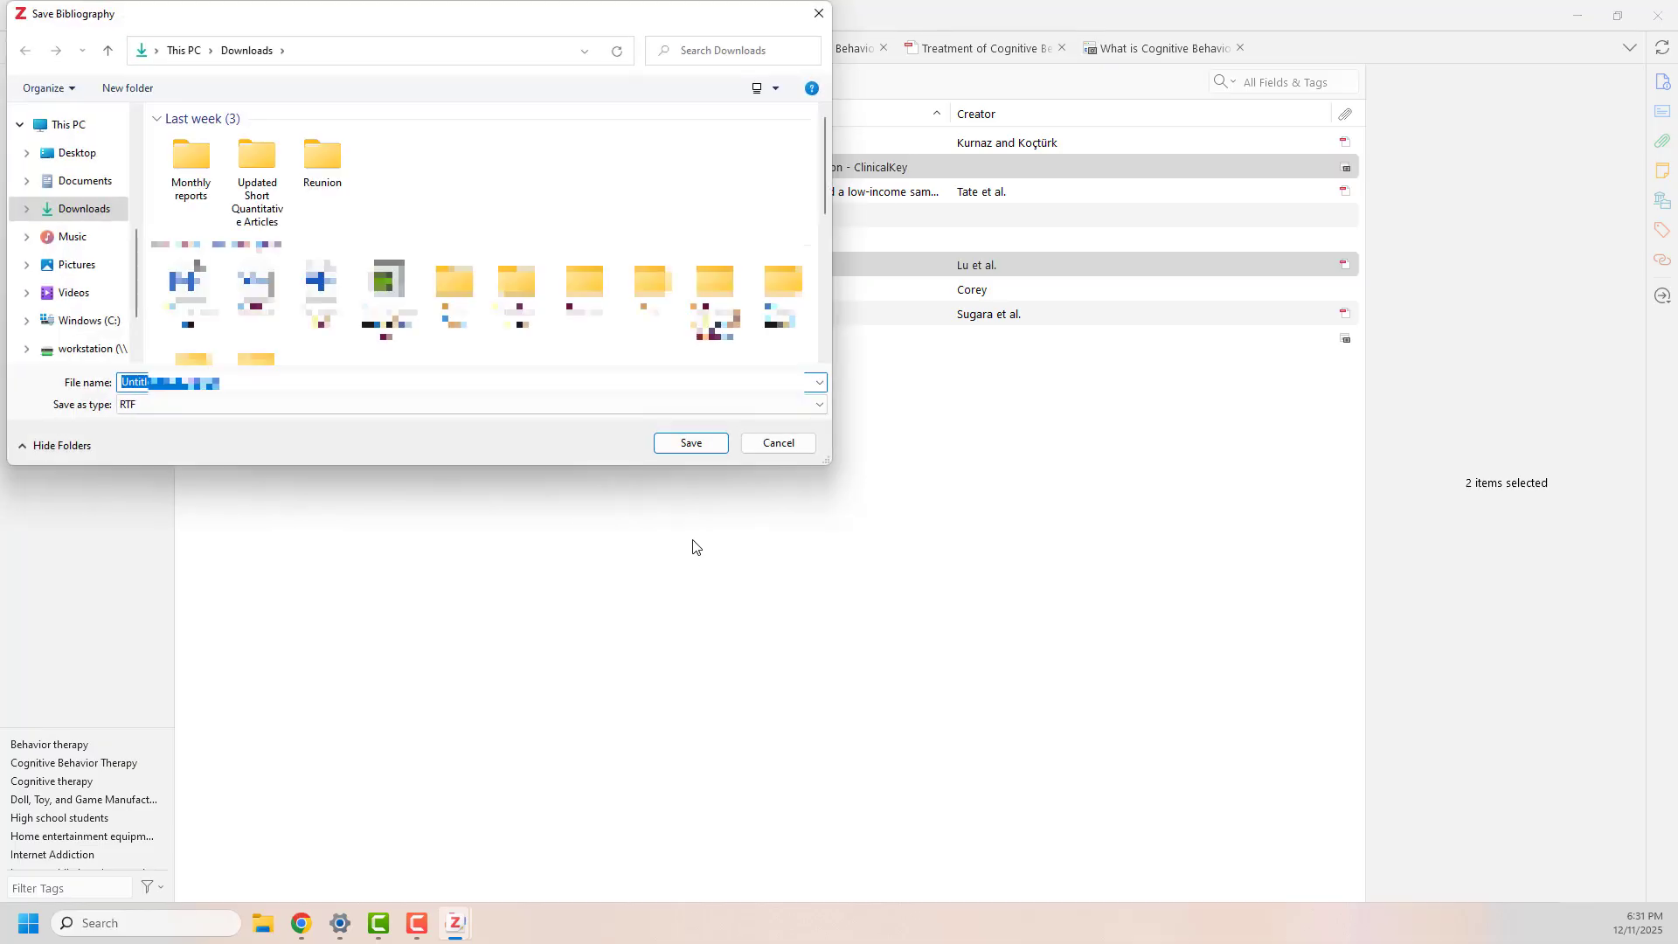
click(710, 444)
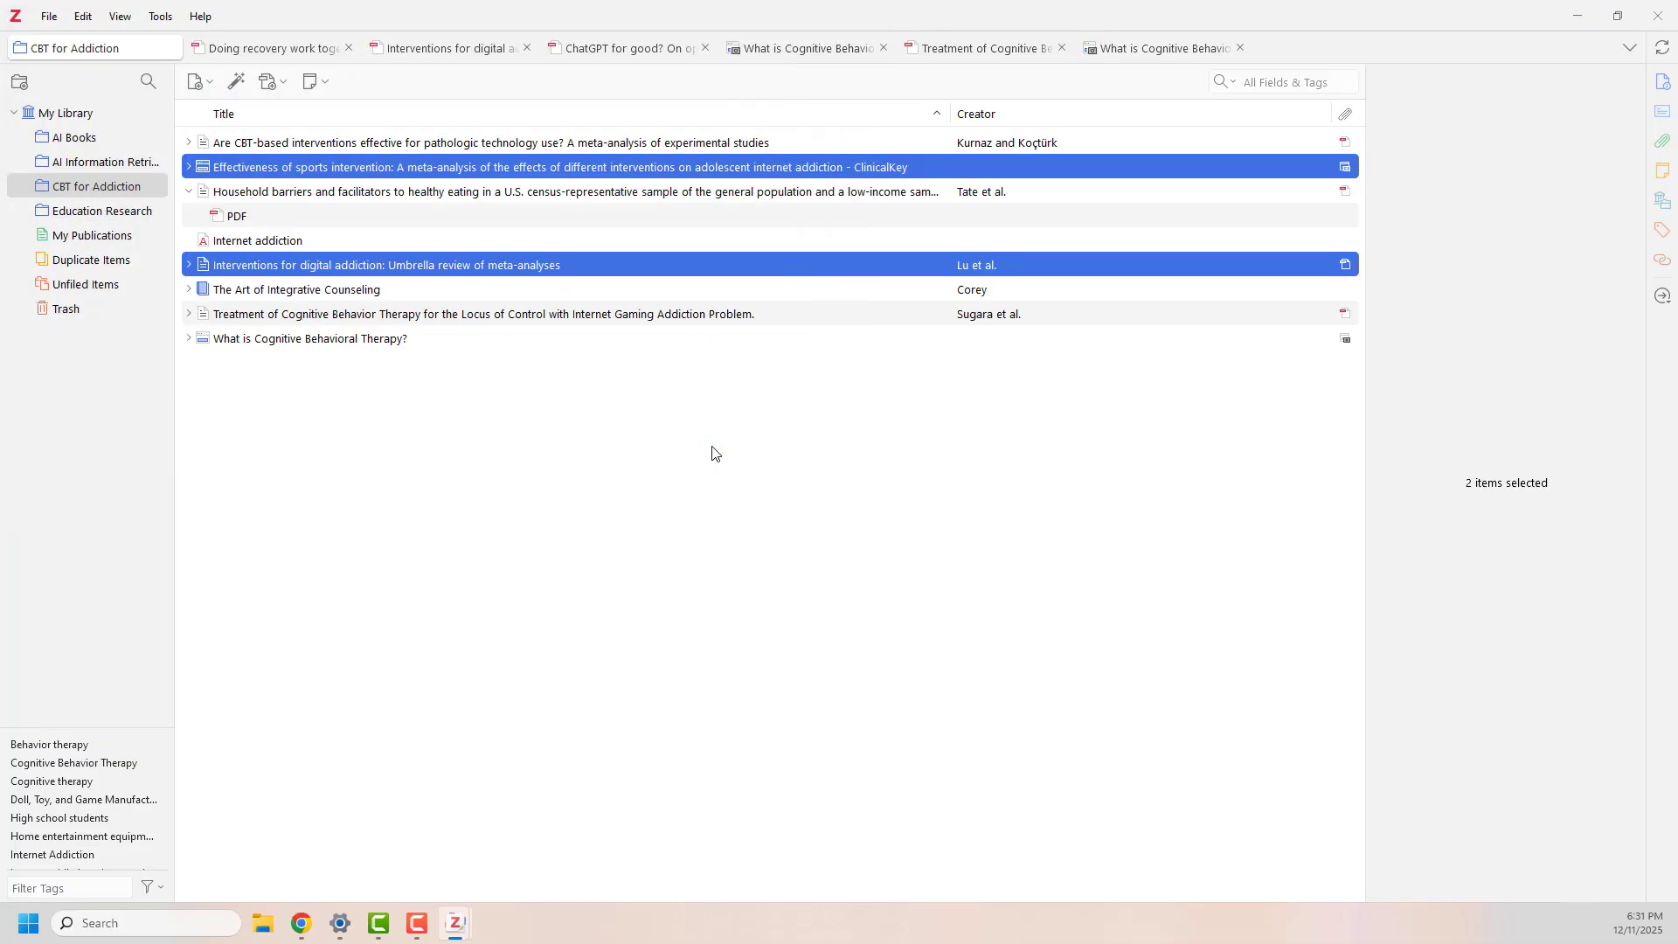
Open "Untitled Bibliography" from the Downloads folder in Word, maximize the window and review the formatted references.
click(277, 925)
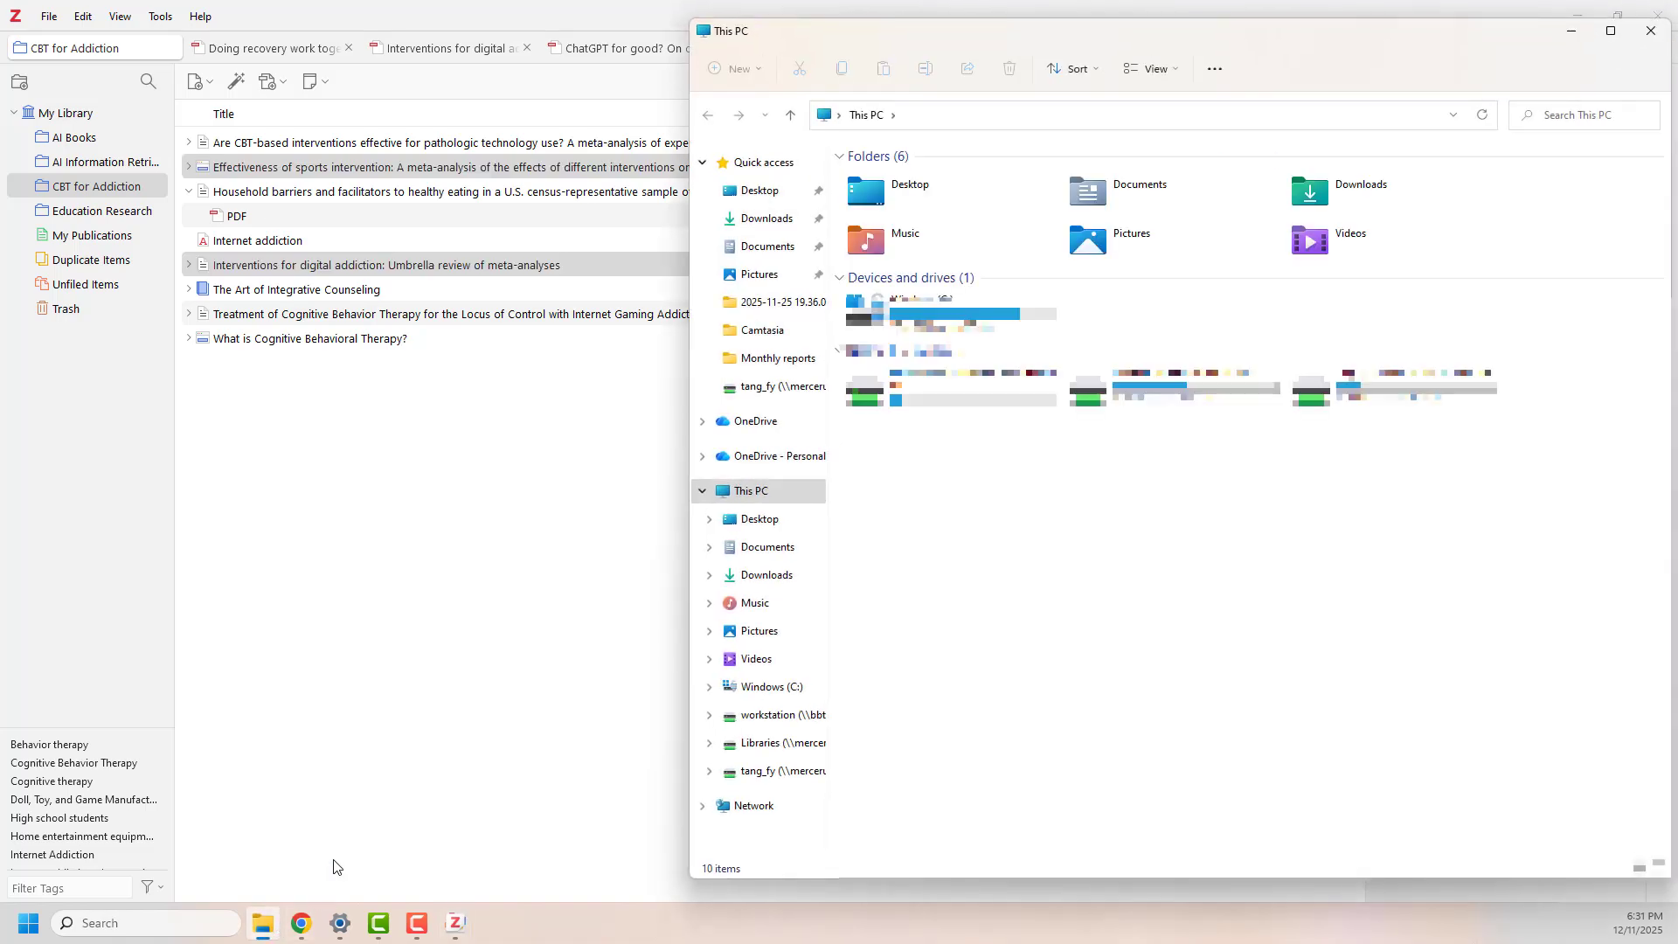
click(734, 220)
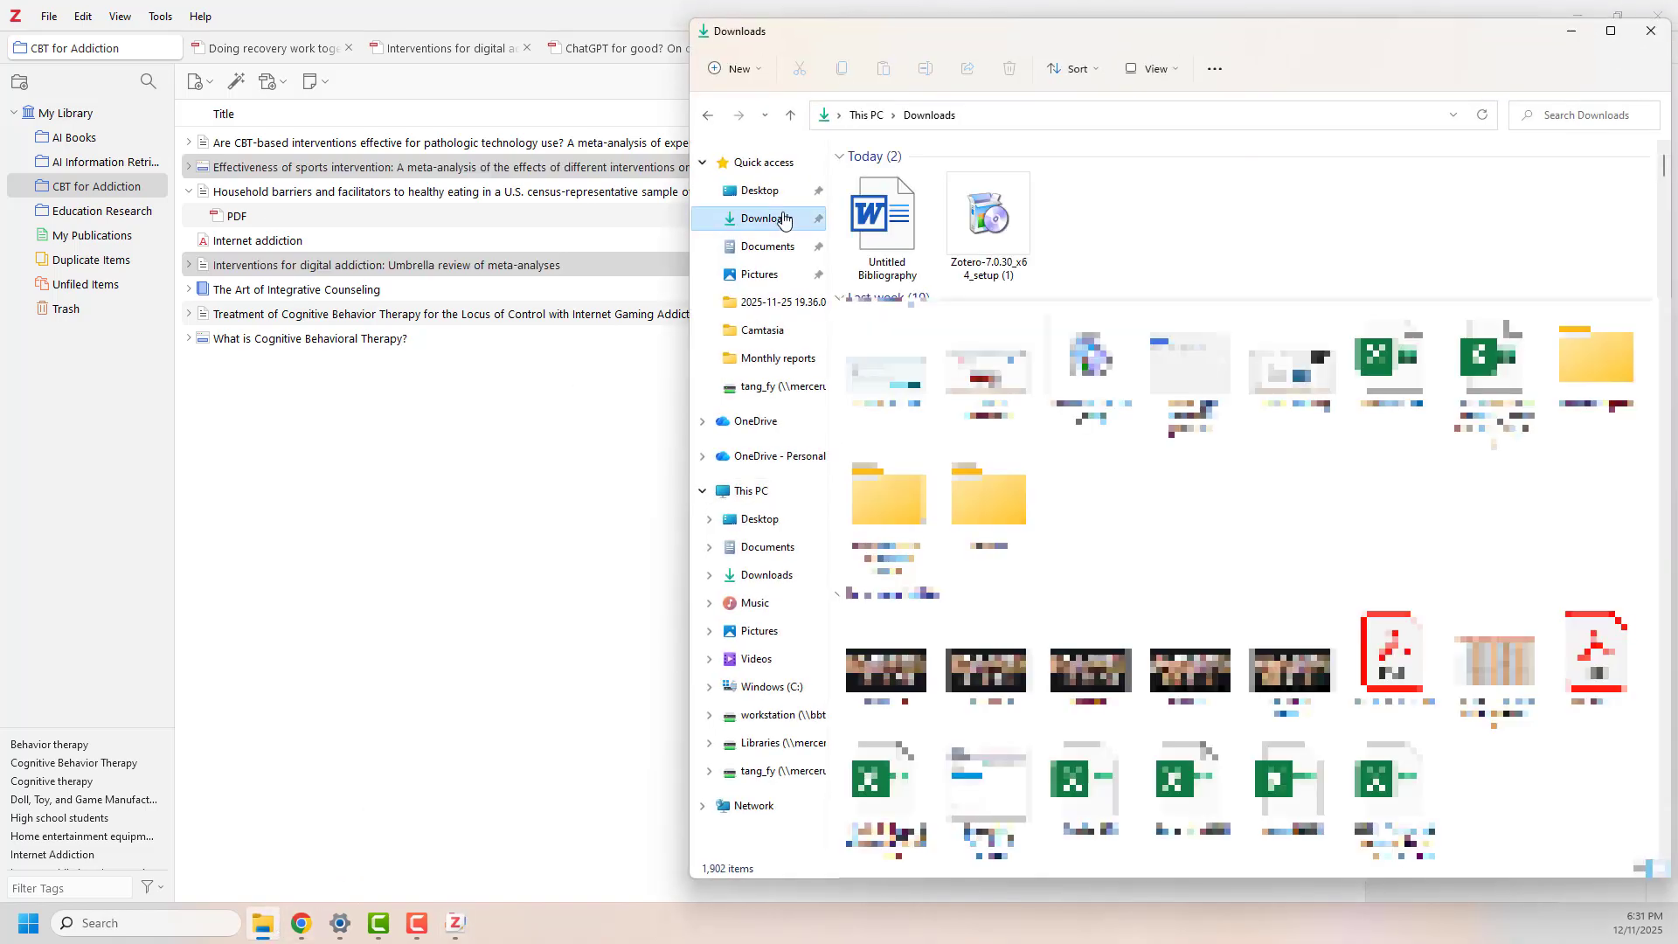
click(886, 241)
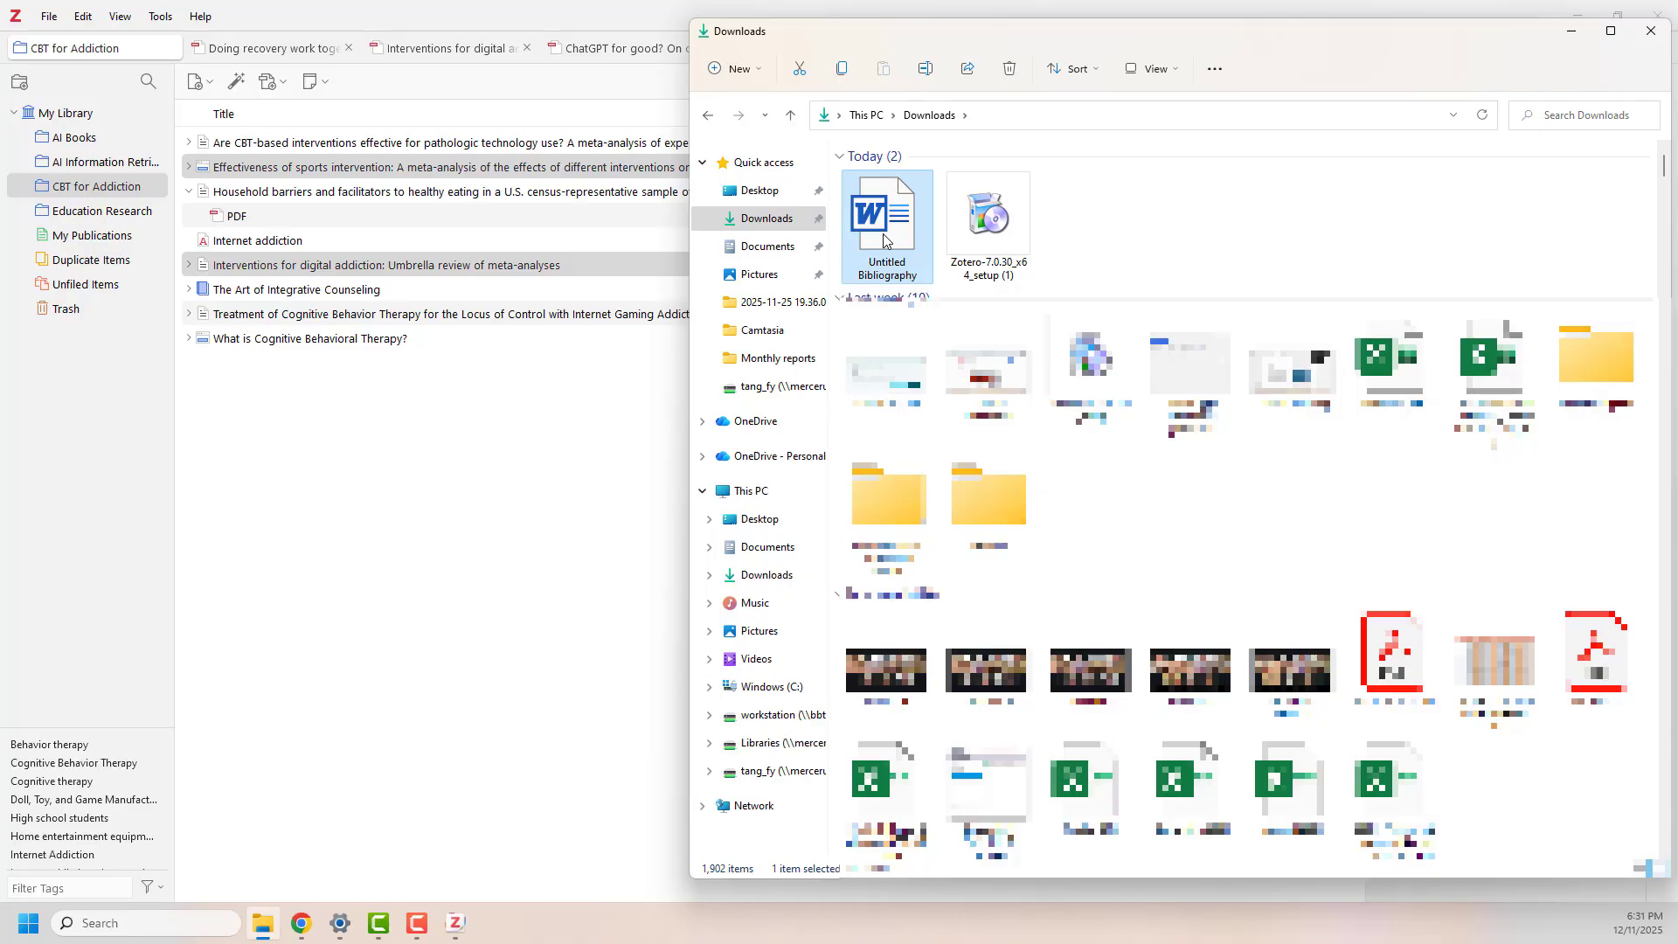
double_click(885, 241)
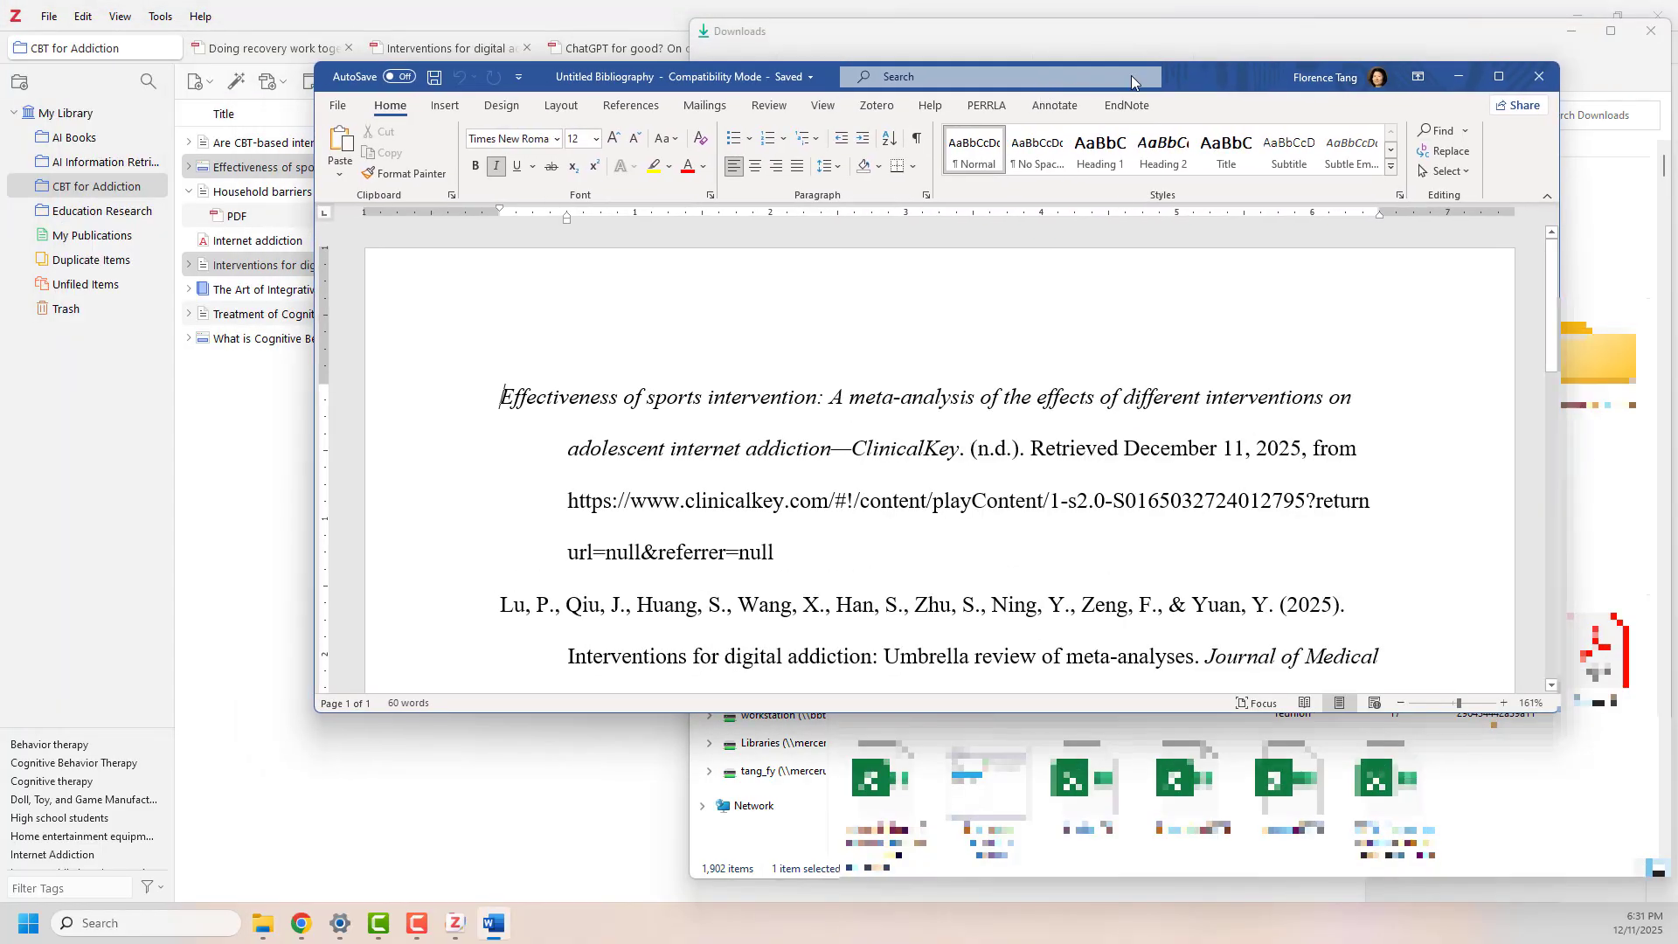
click(1498, 76)
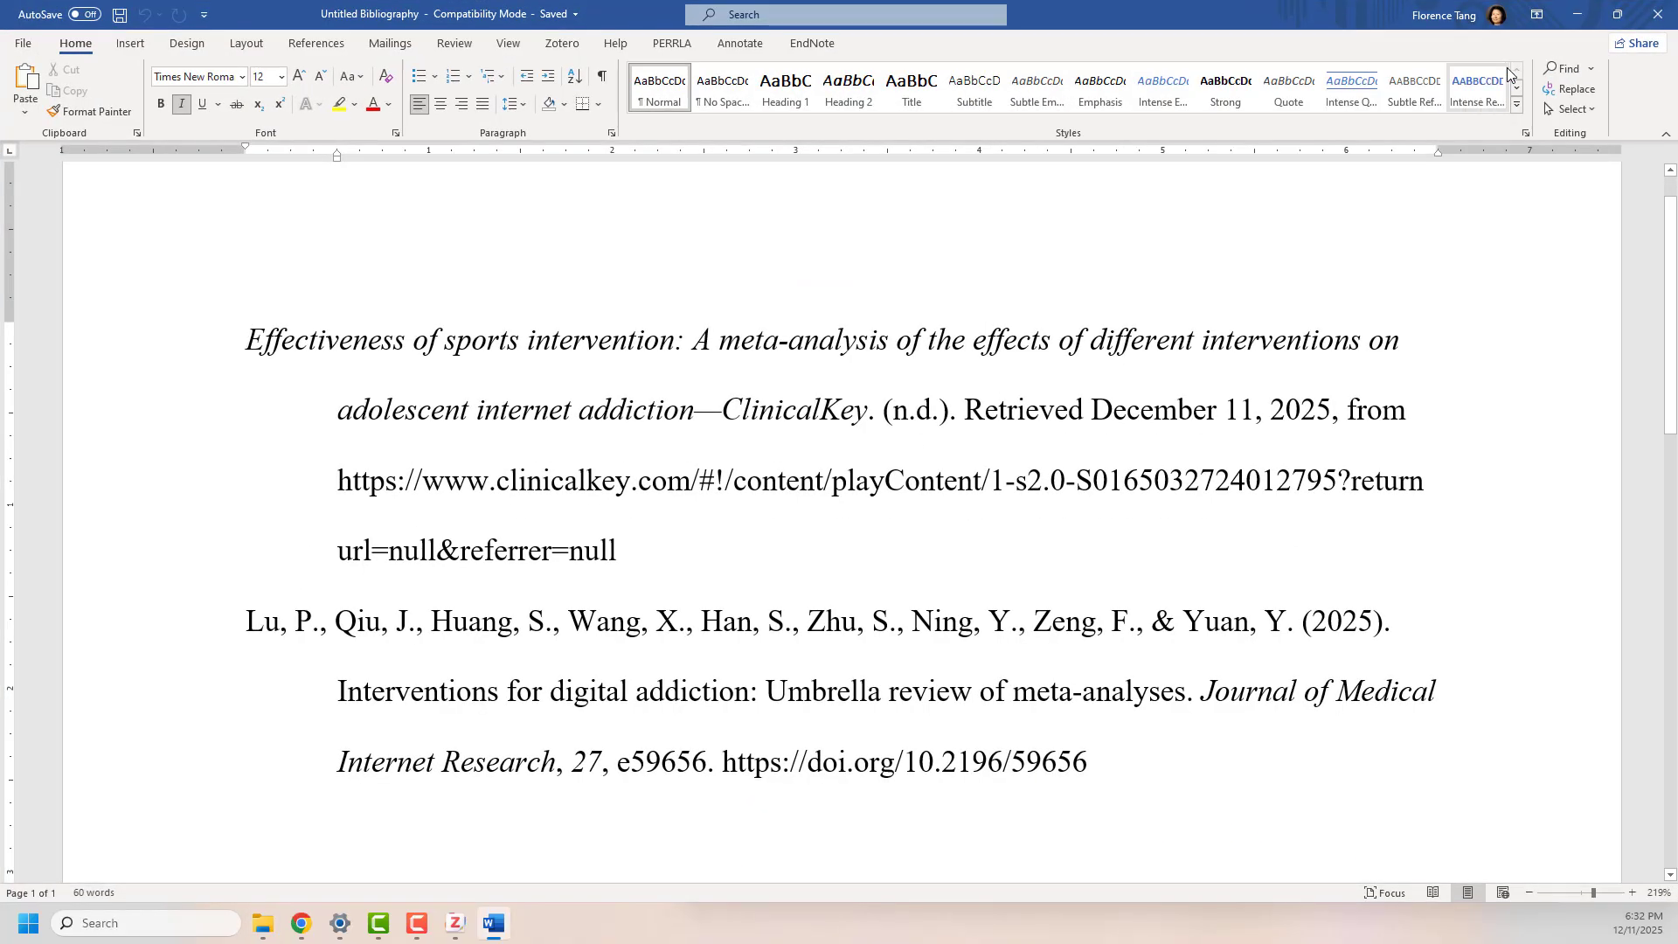
scroll(1448, 363, down, 1)
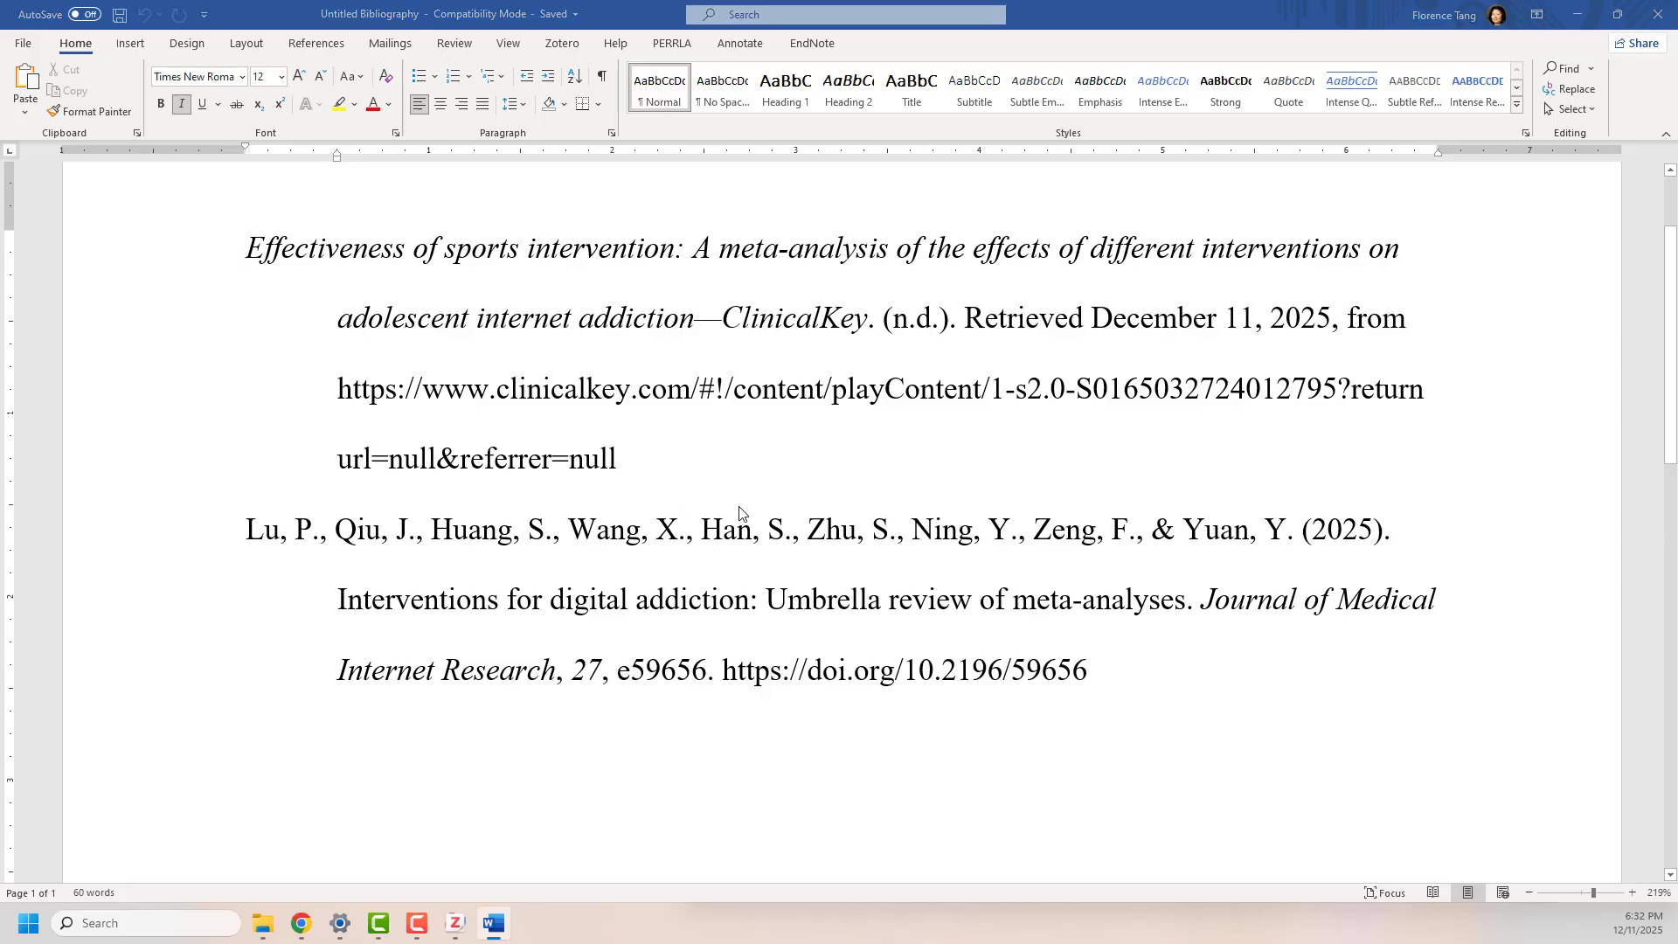
Switch back to Zotero and set the date of the "Effectiveness of sports intervention" web page item to 11/15/2024.
key(alt+Tab)
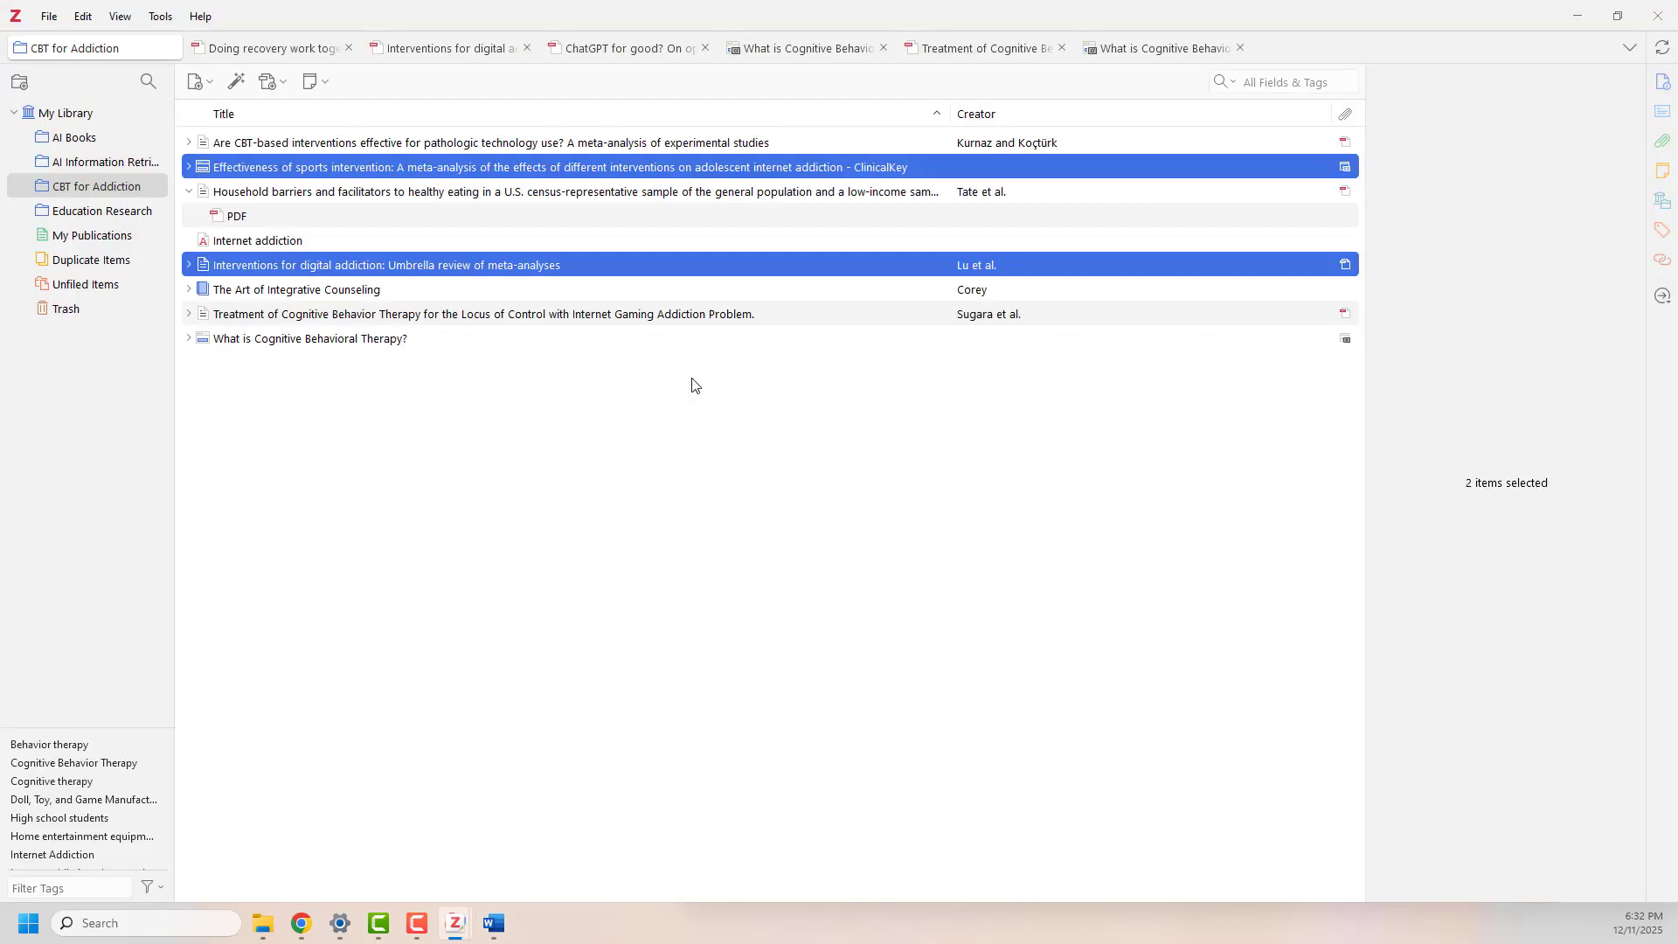
click(835, 173)
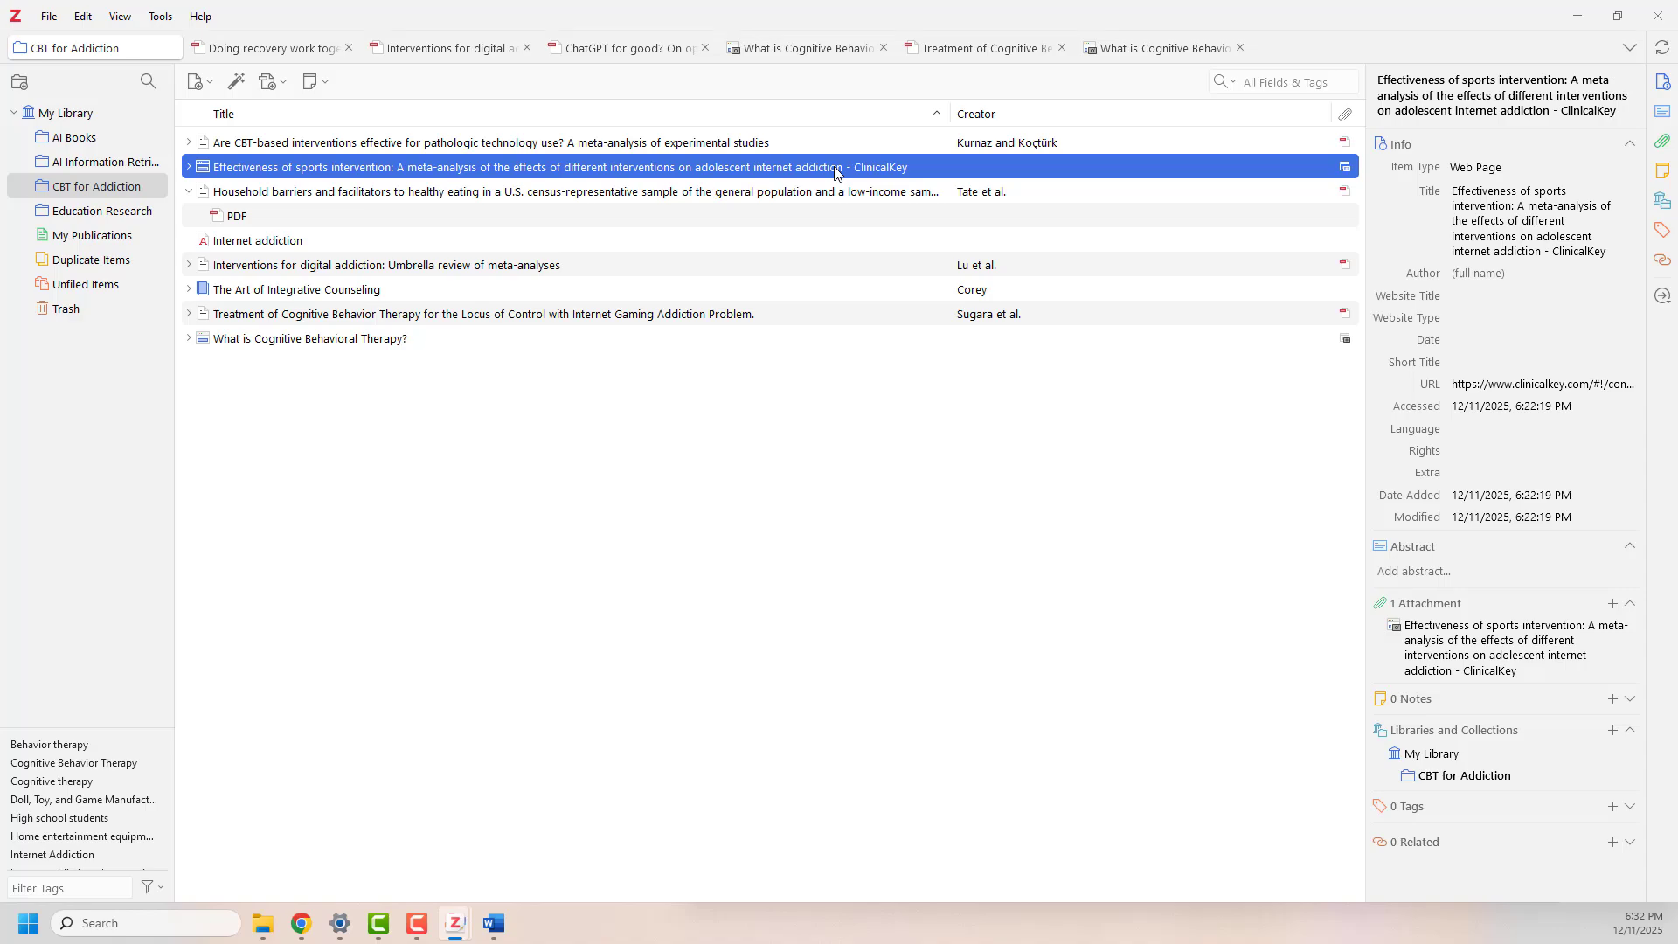
double_click(835, 173)
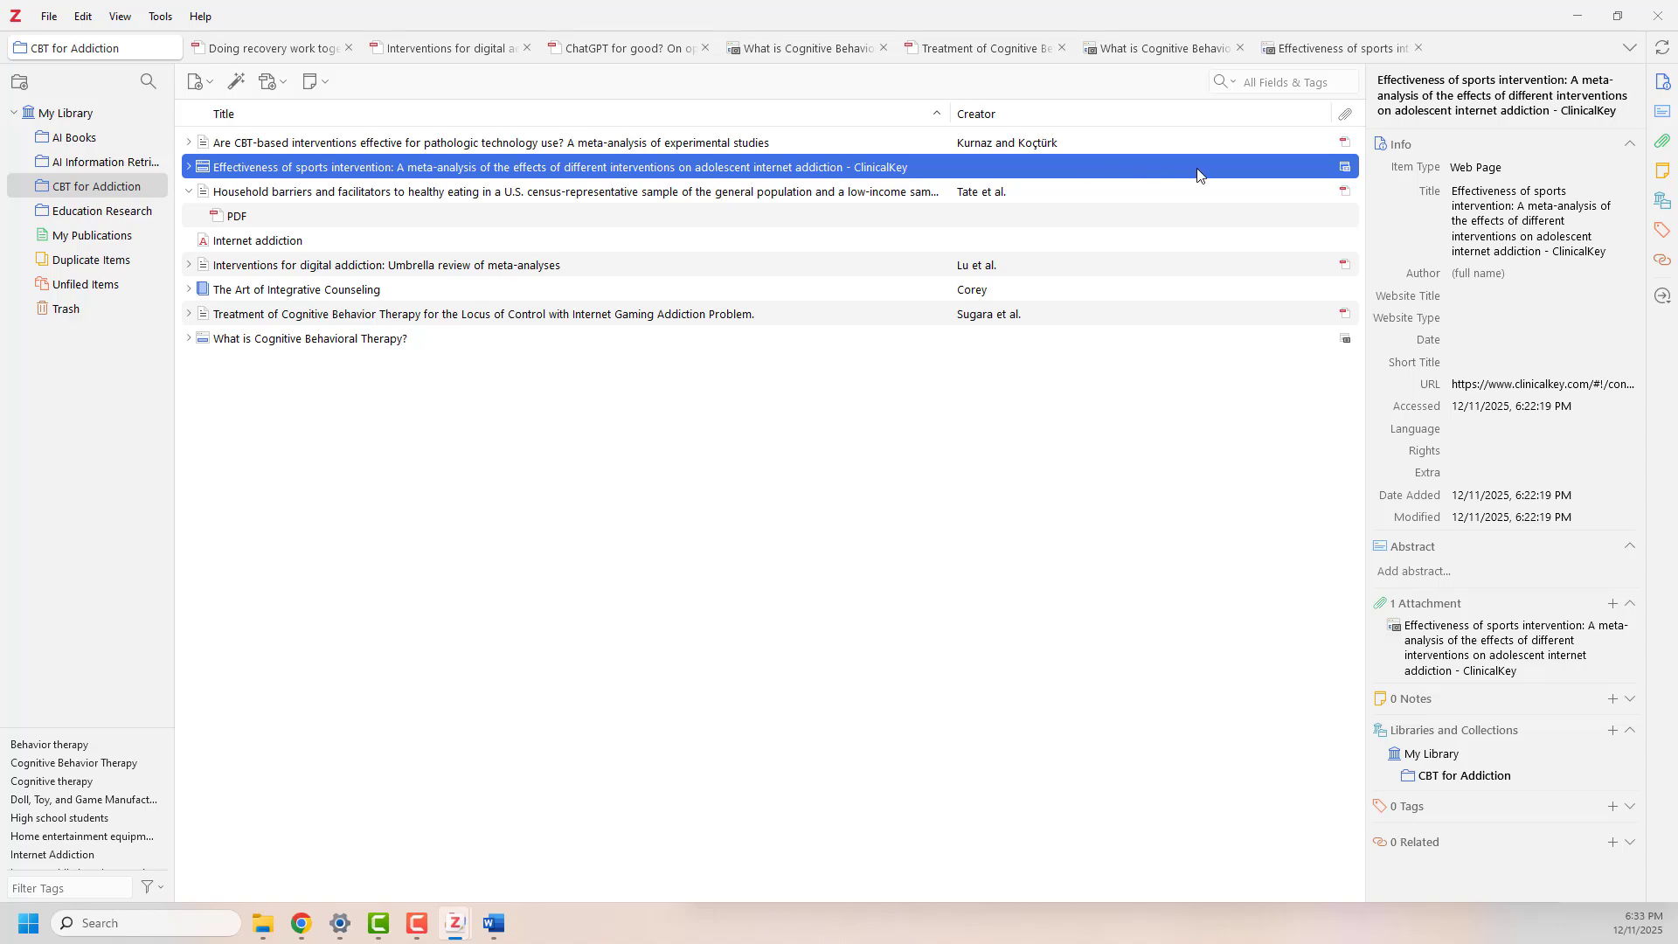
click(1517, 339)
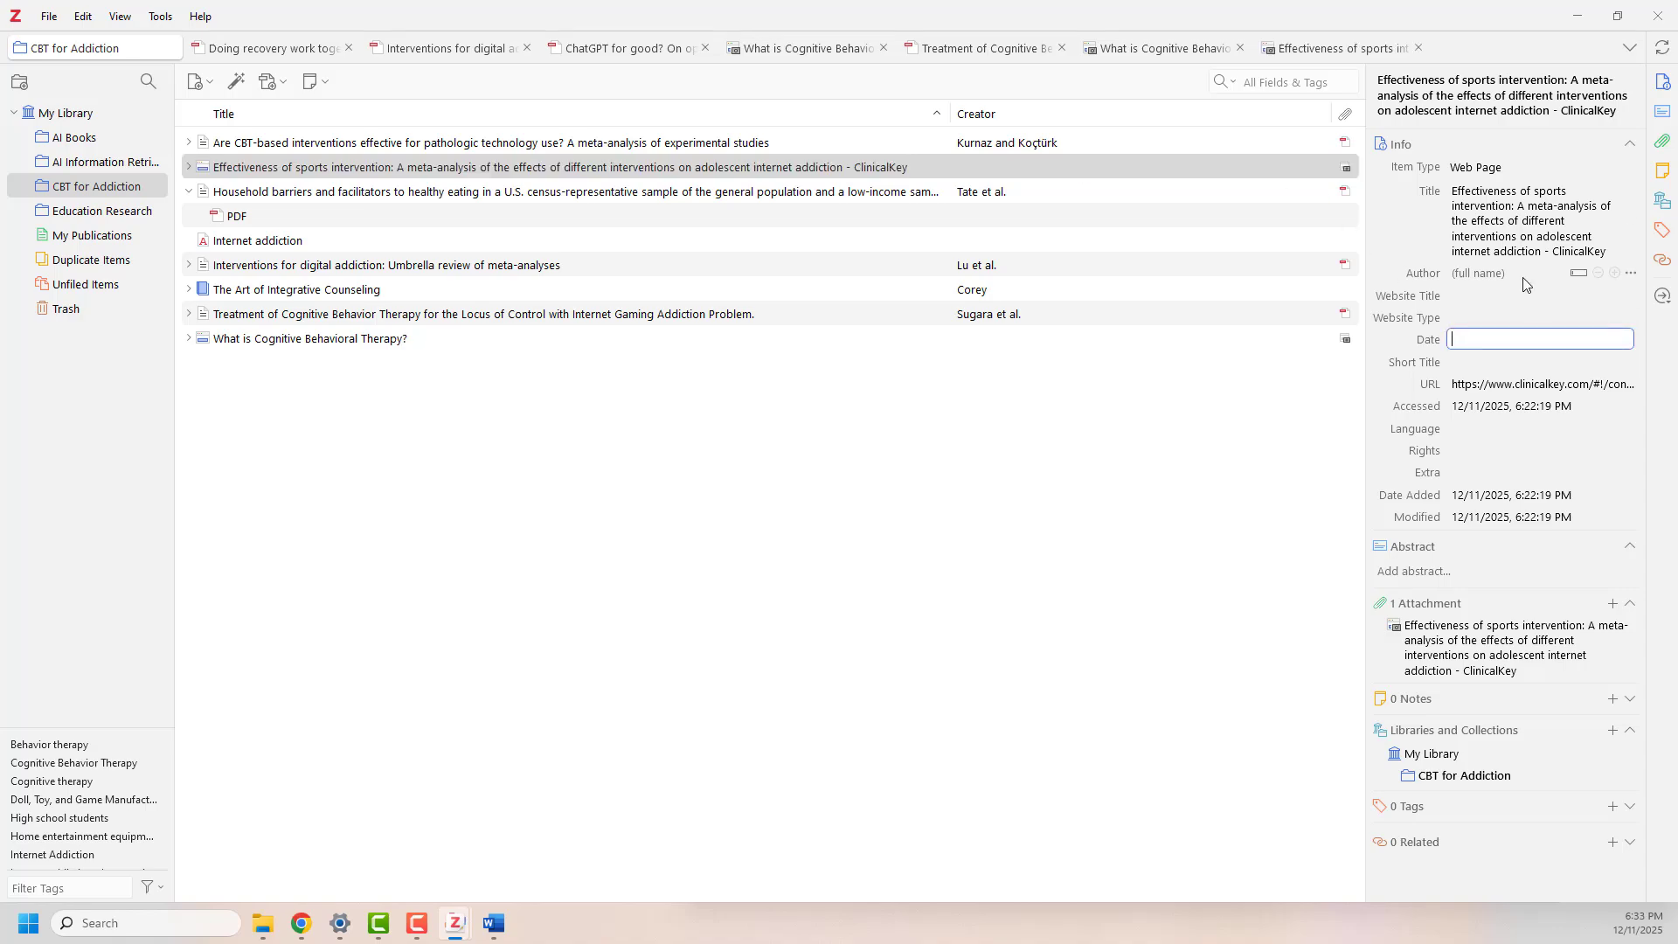
text(11/15/2024)
key(Return)
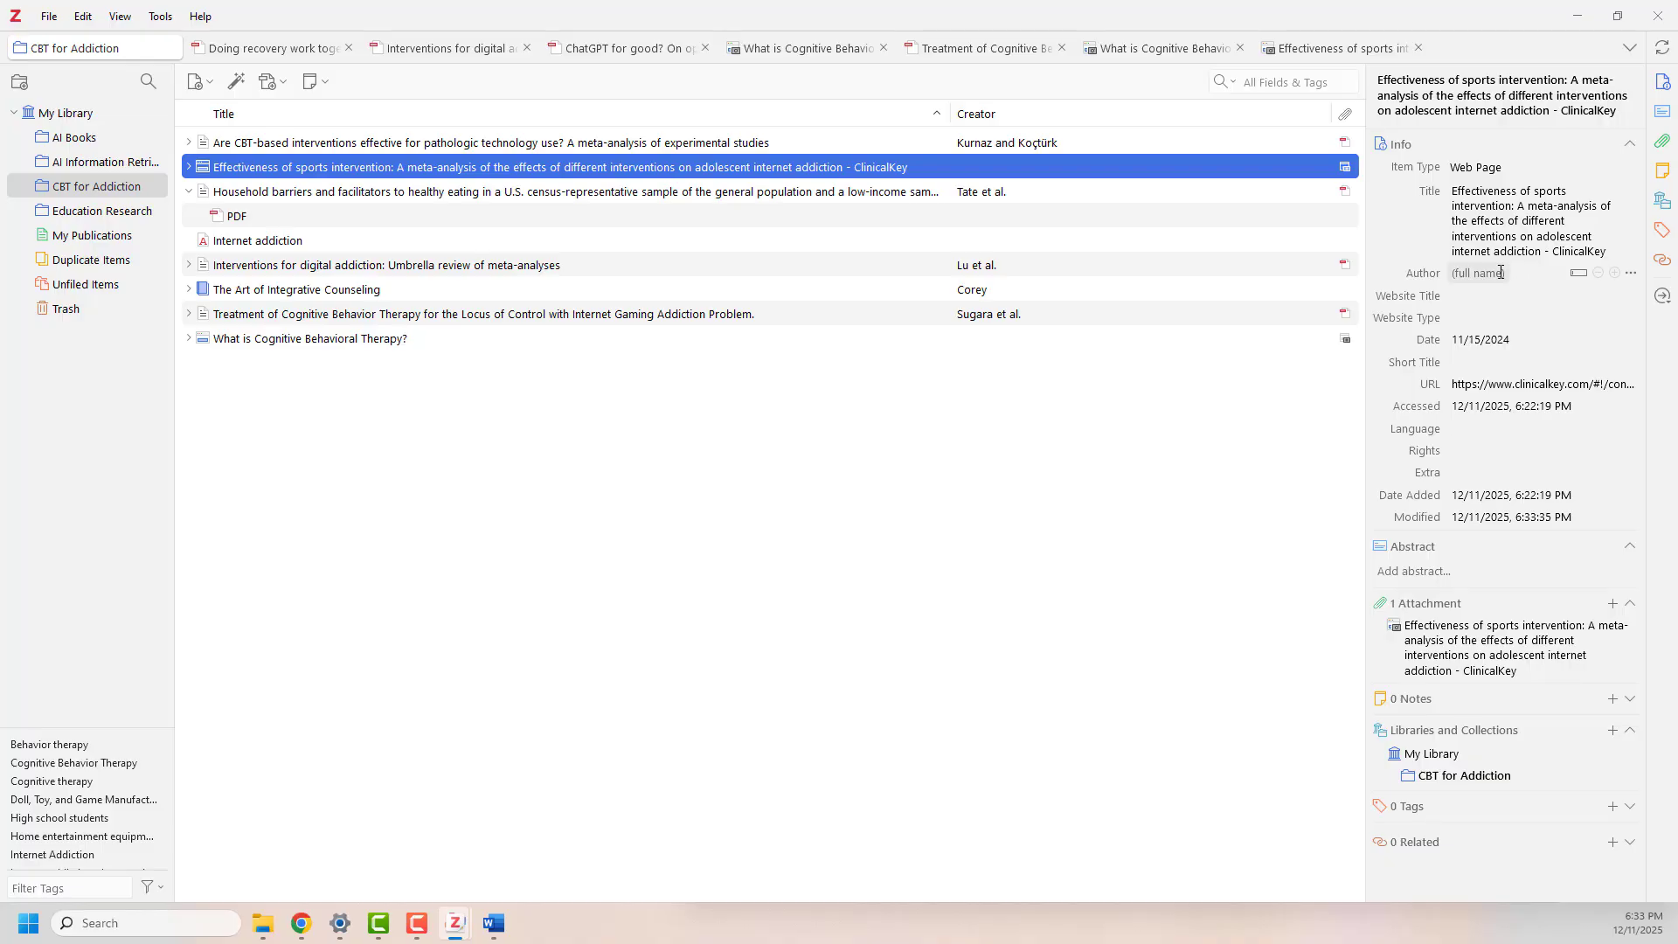
Enter the full names of two authors in the "Effectiveness of sports intervention" item.
click(1499, 273)
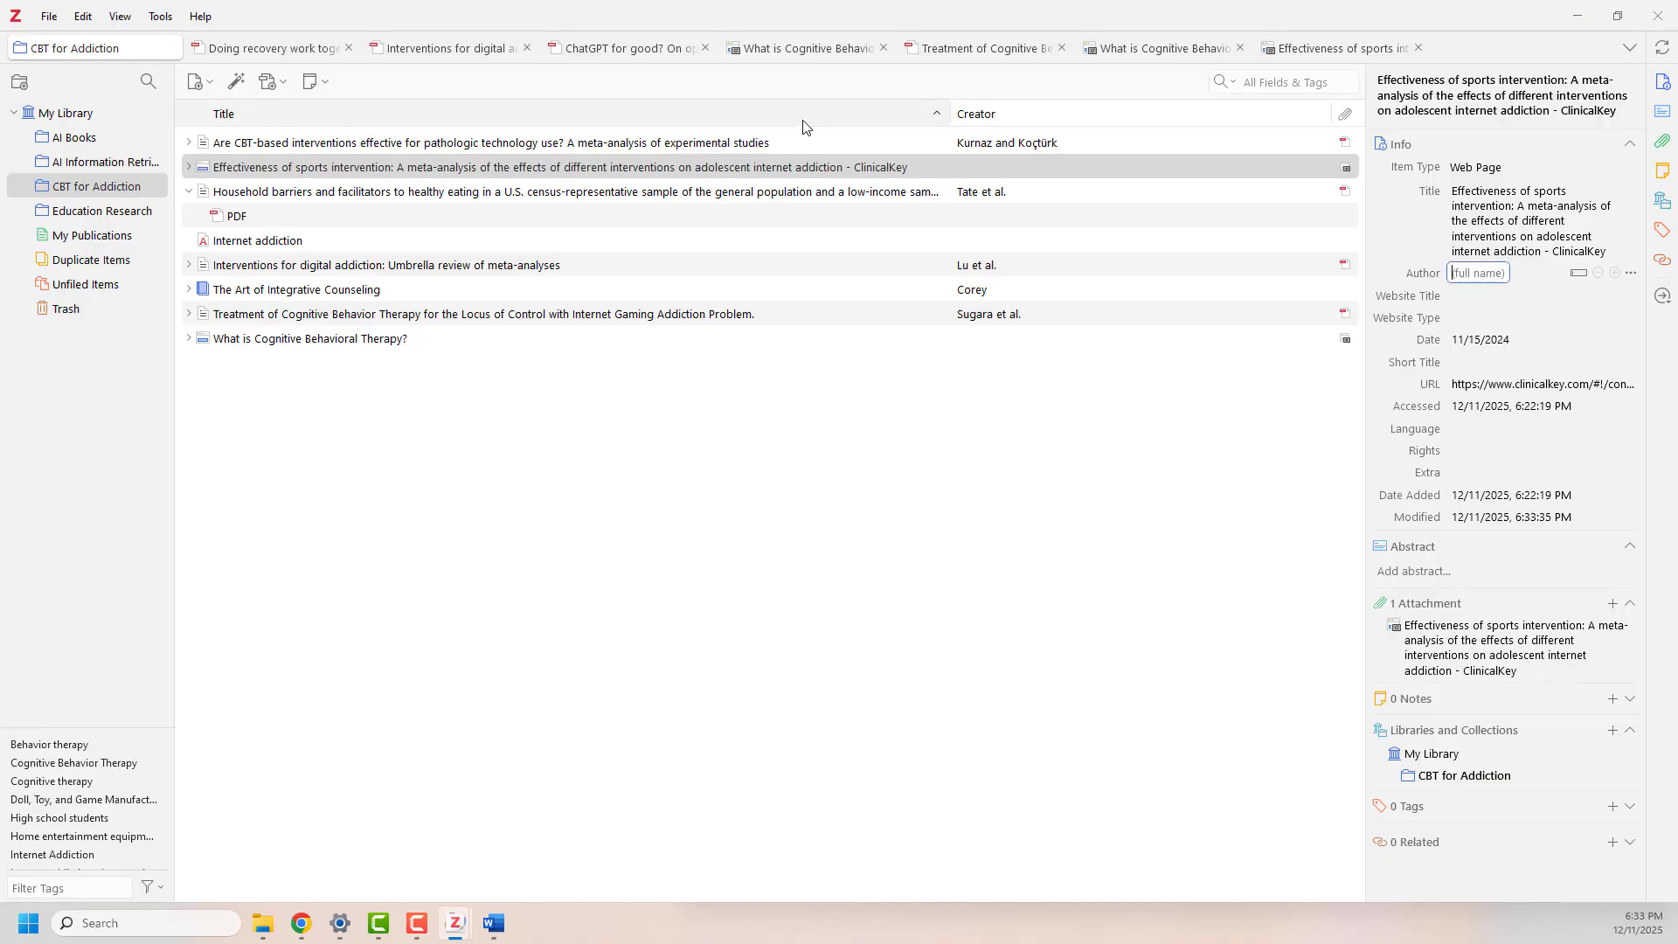
text(Zhou, Zhidong)
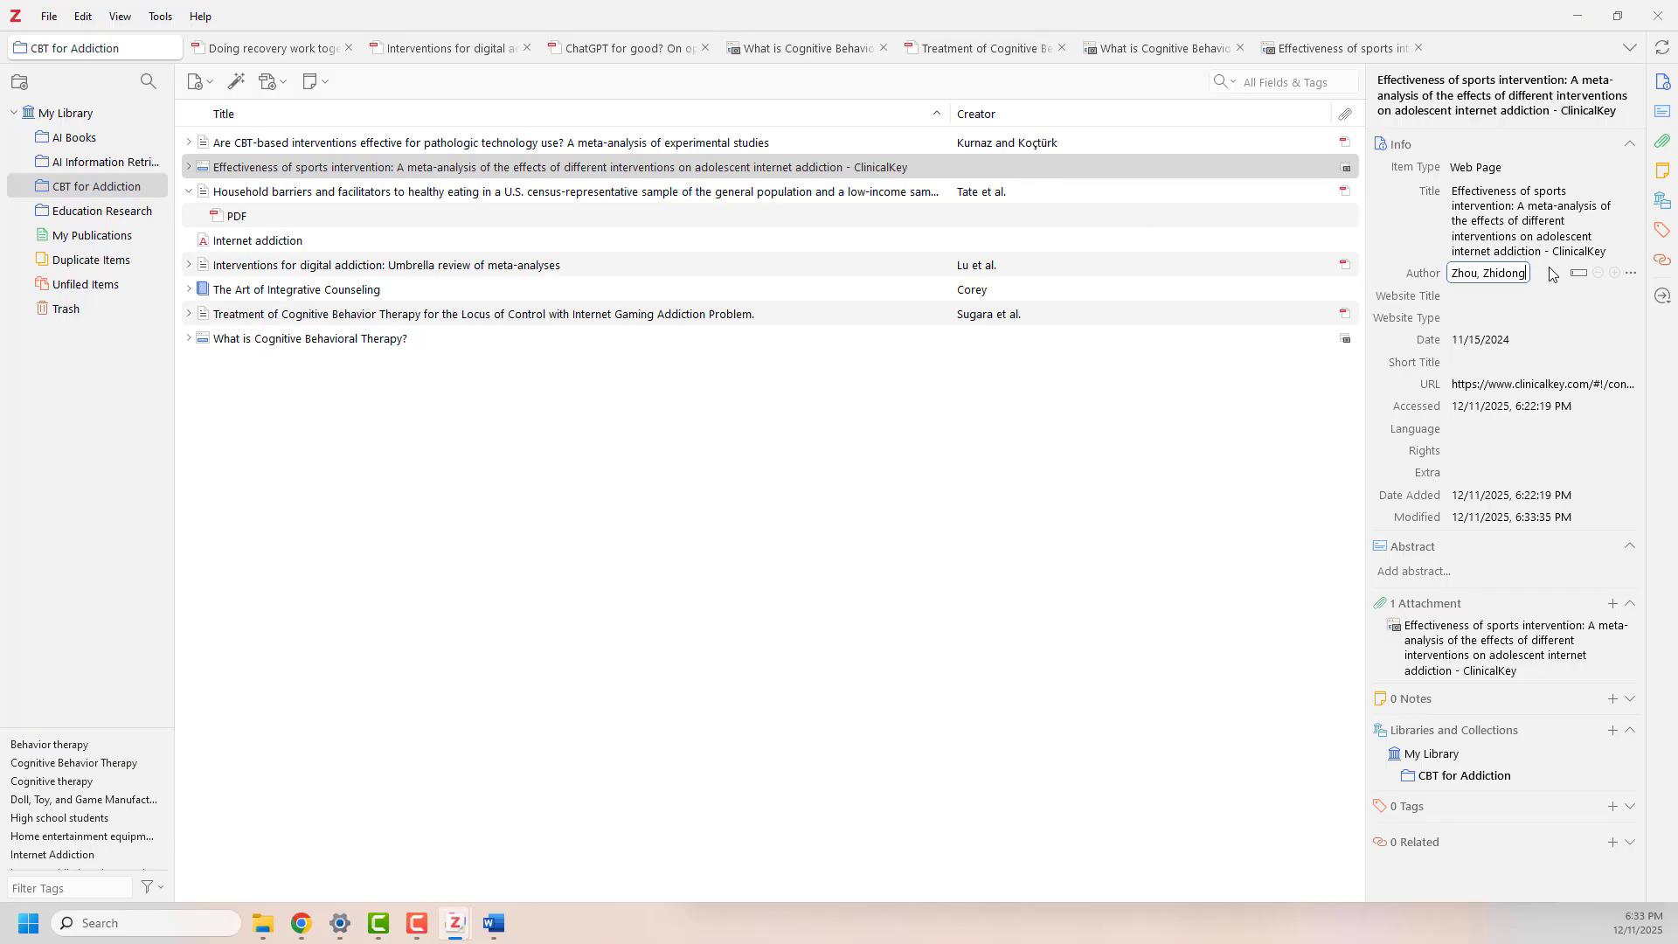
key(Return)
mouse_move(1551, 281)
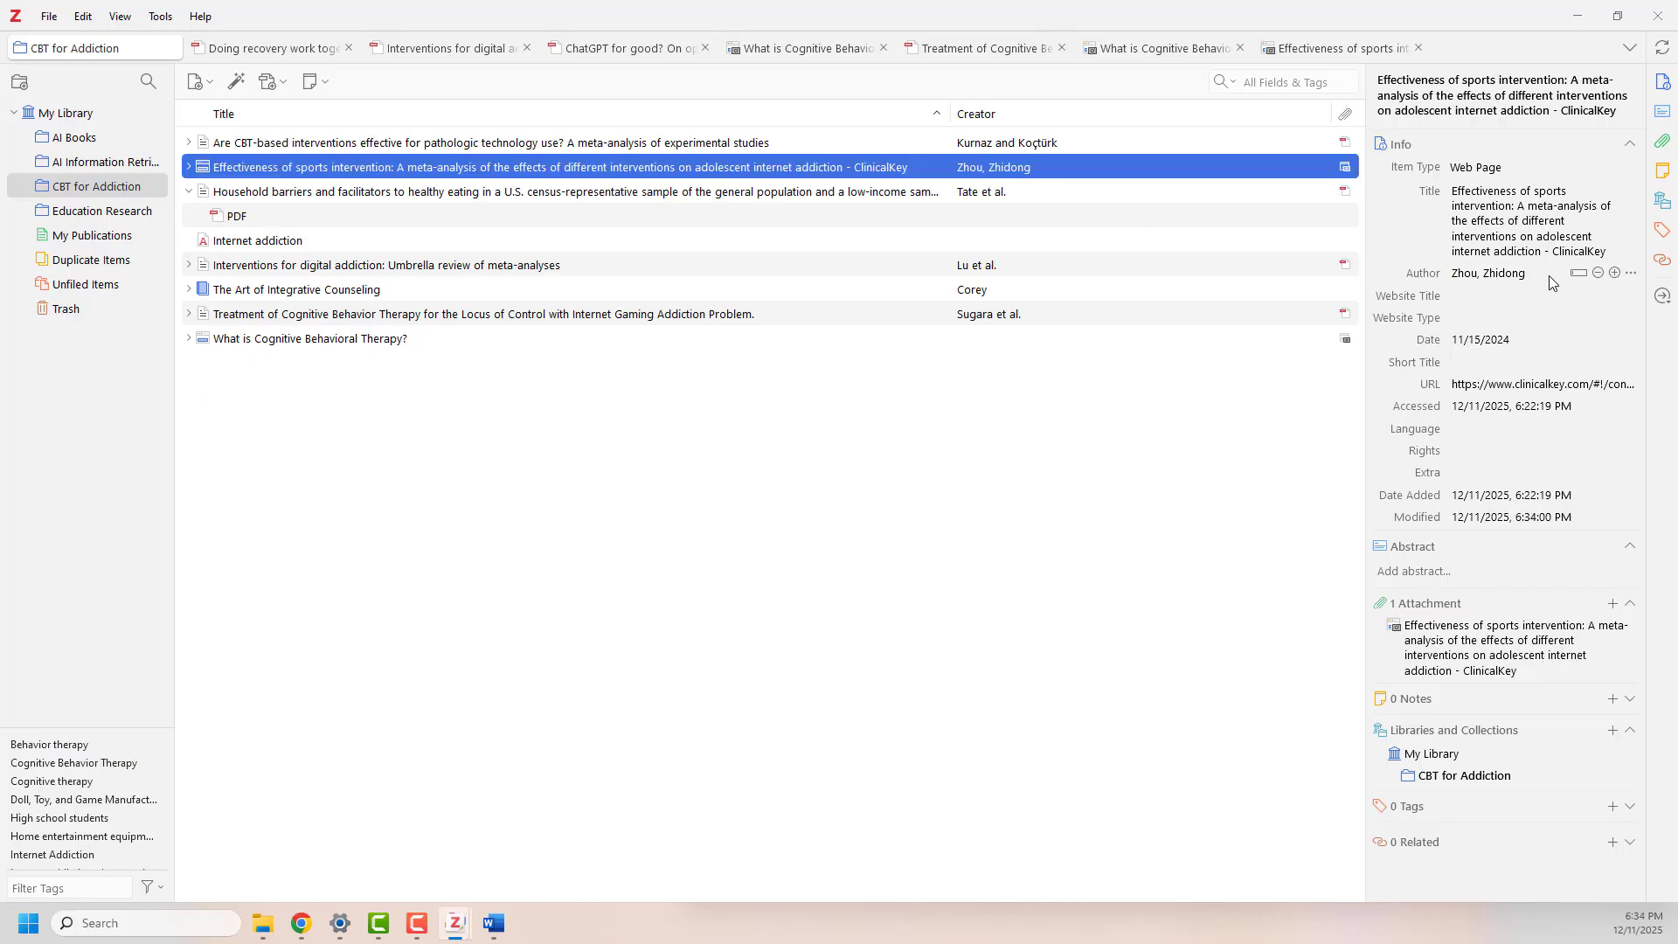
click(1613, 275)
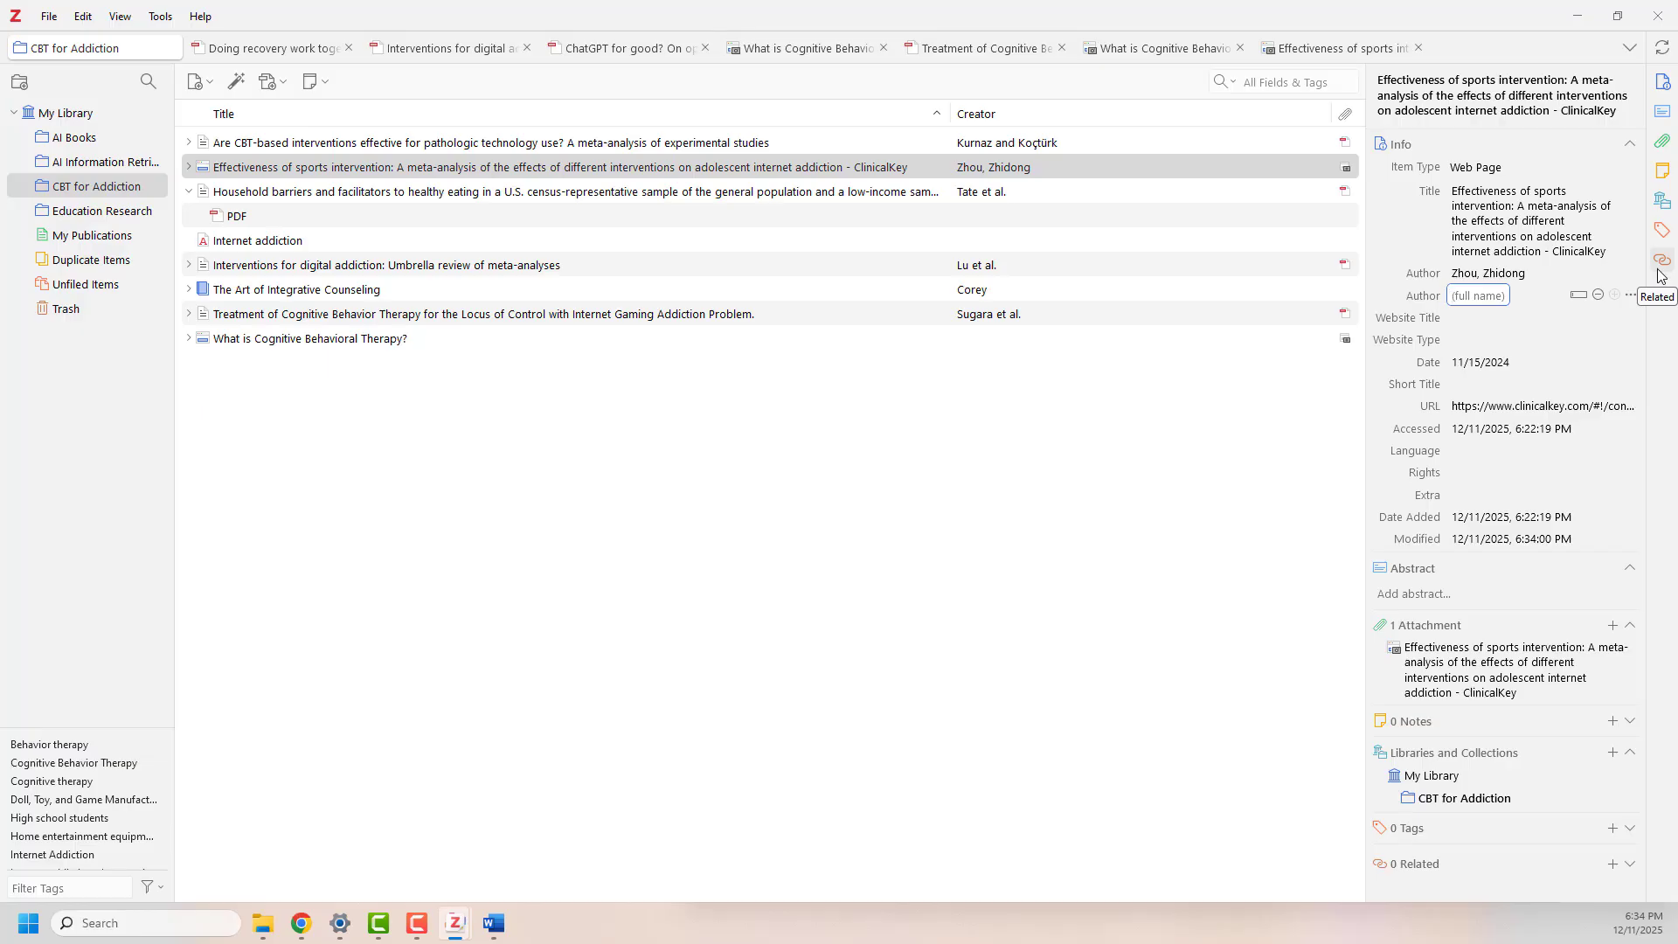
text(Wan, Yix)
key(BackSpace)
Convert the title of the book "The Art of Integrative Counseling" to sentence case and check the options for its author name.
click(806, 287)
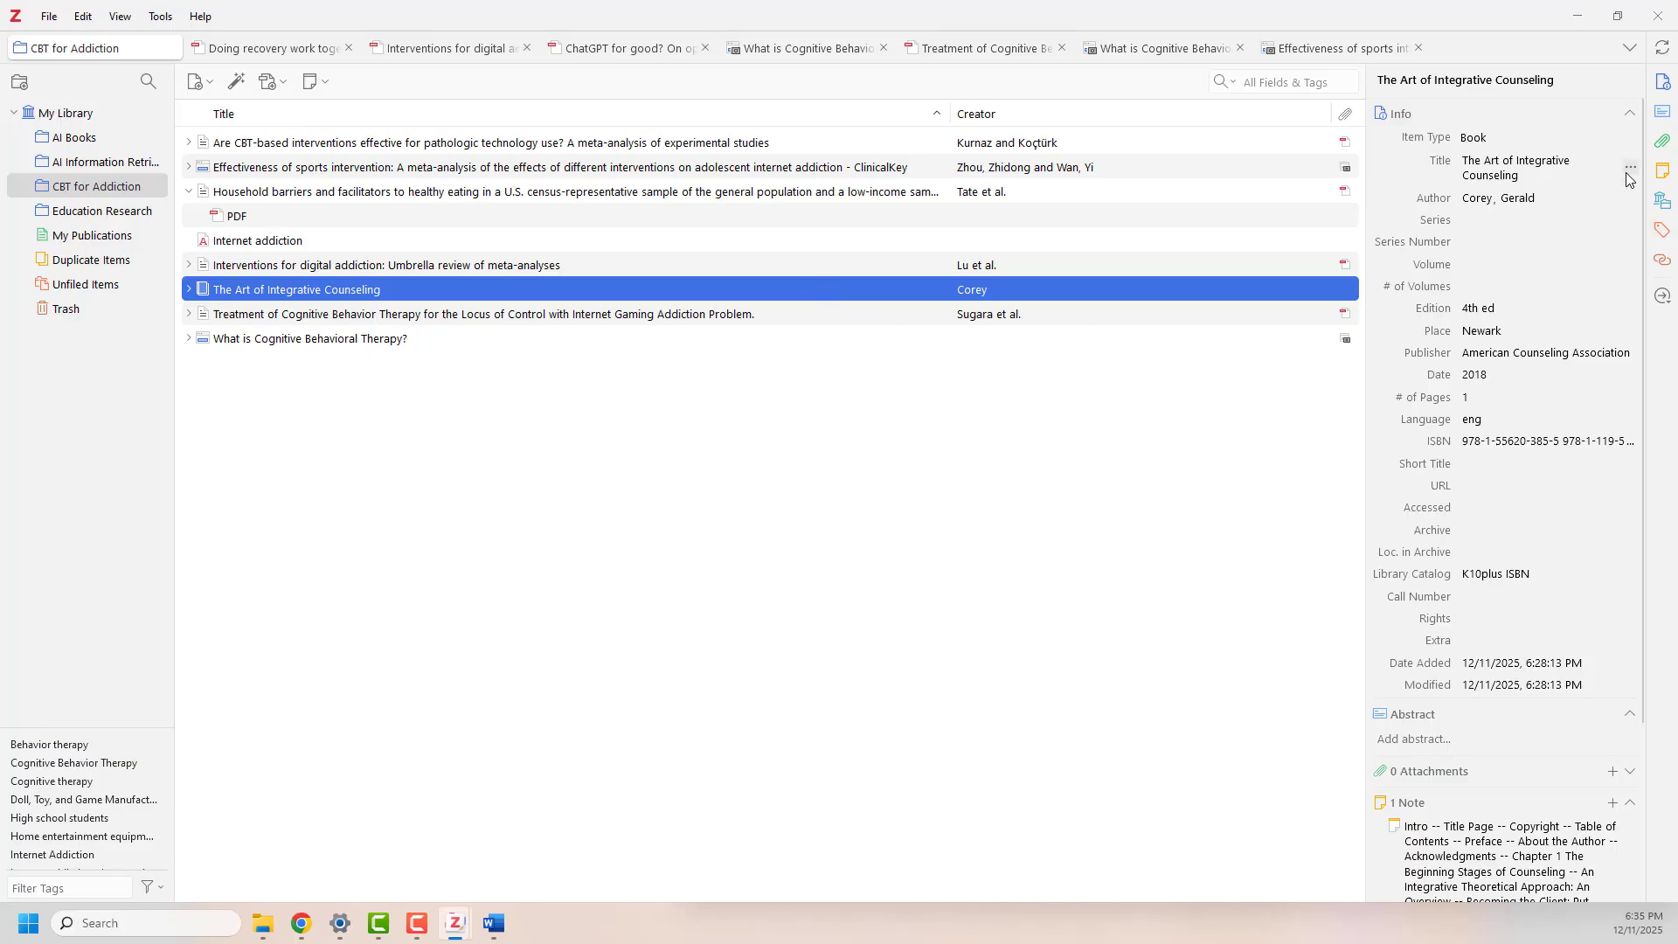
click(1632, 168)
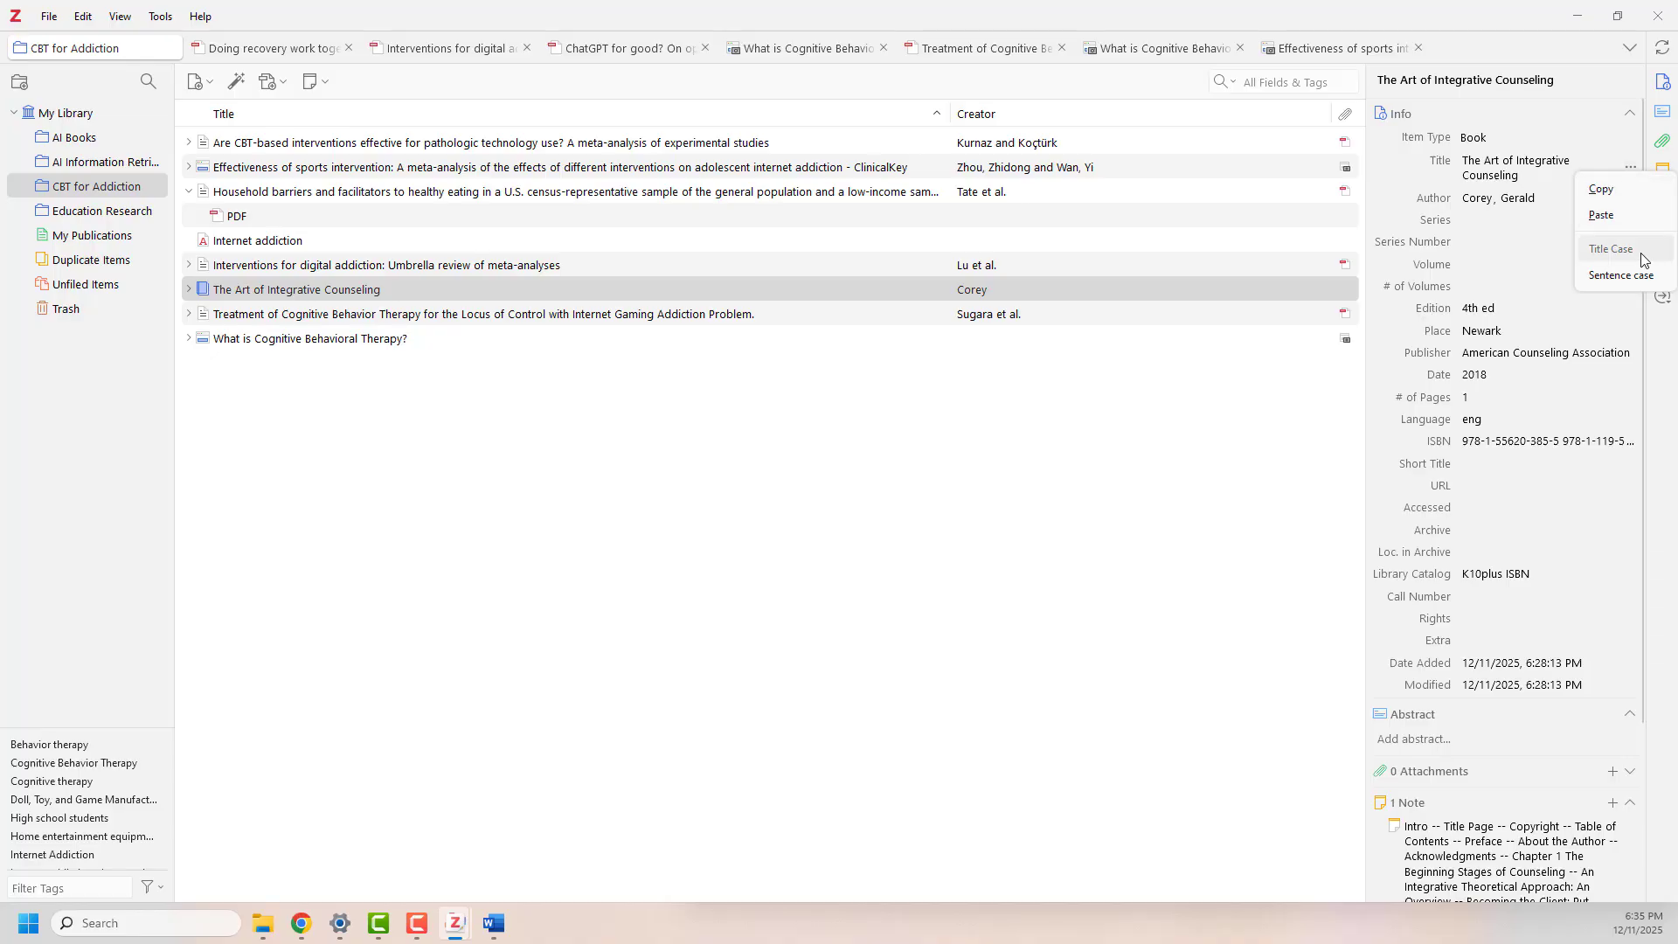
click(1659, 278)
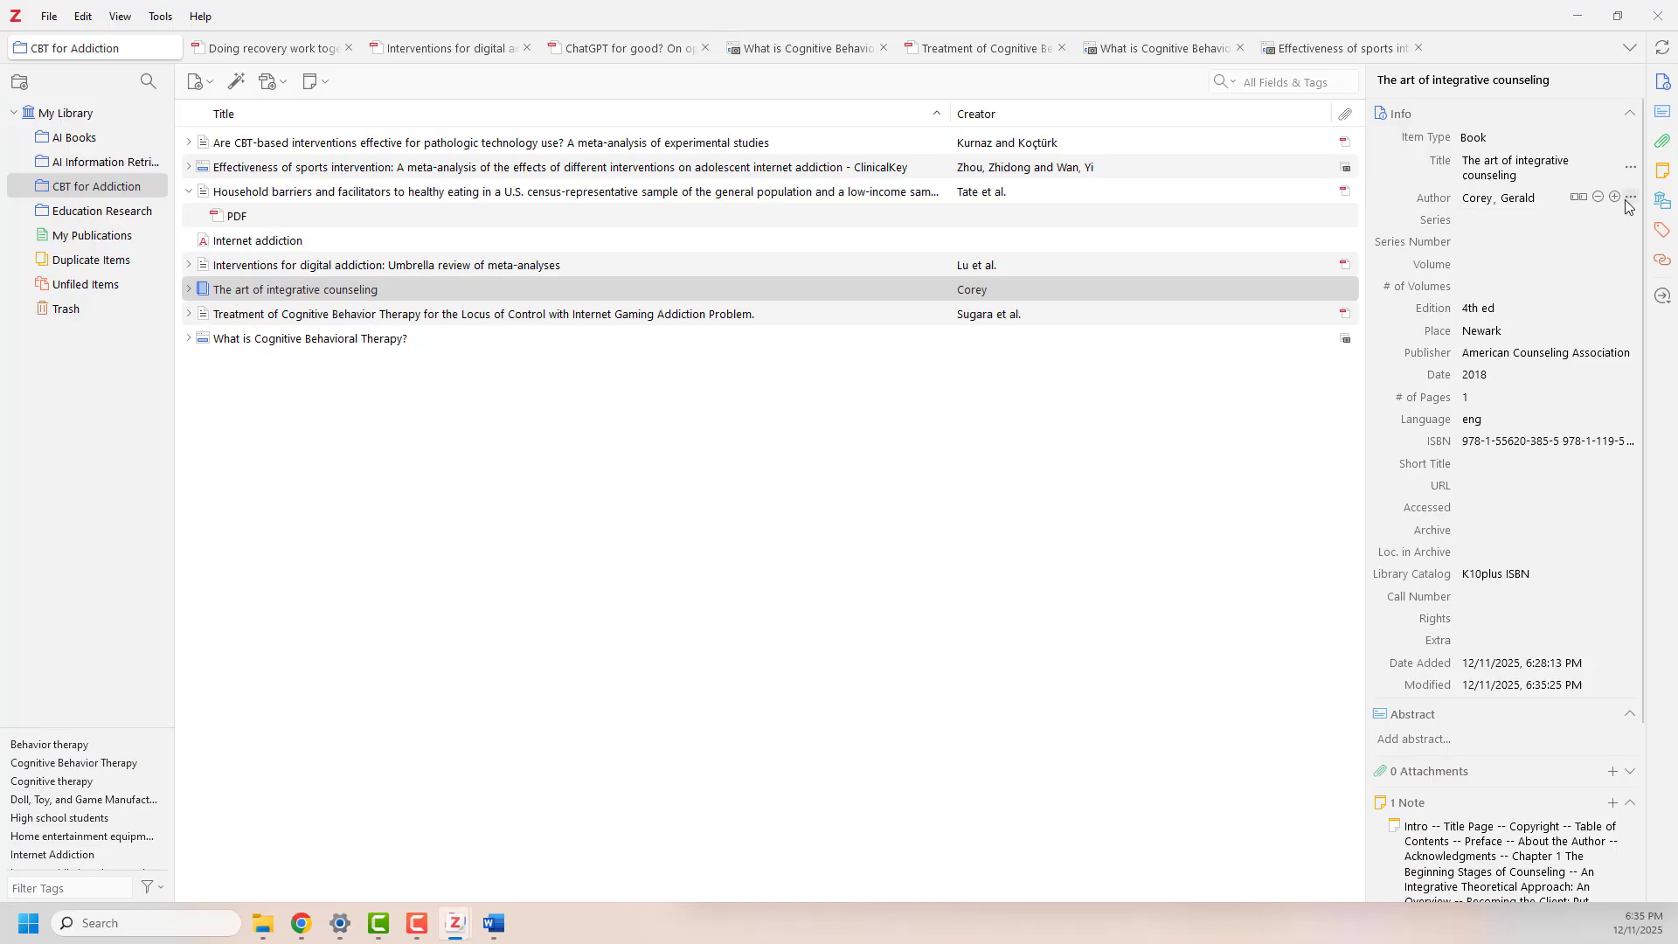
click(1631, 200)
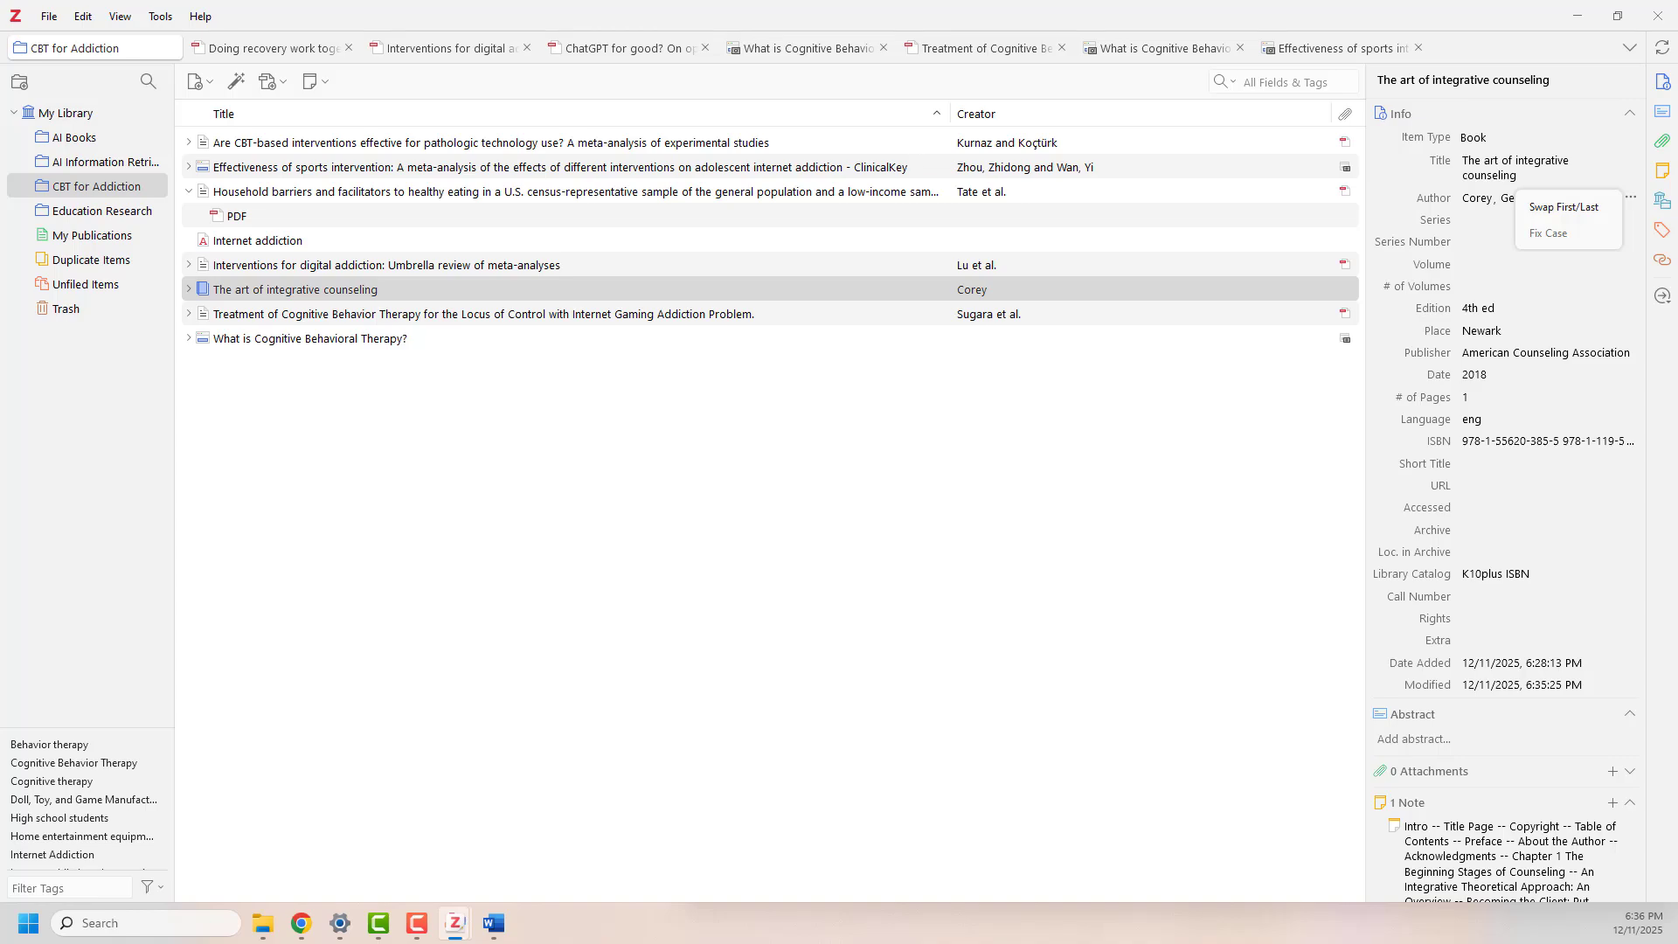
key(Escape)
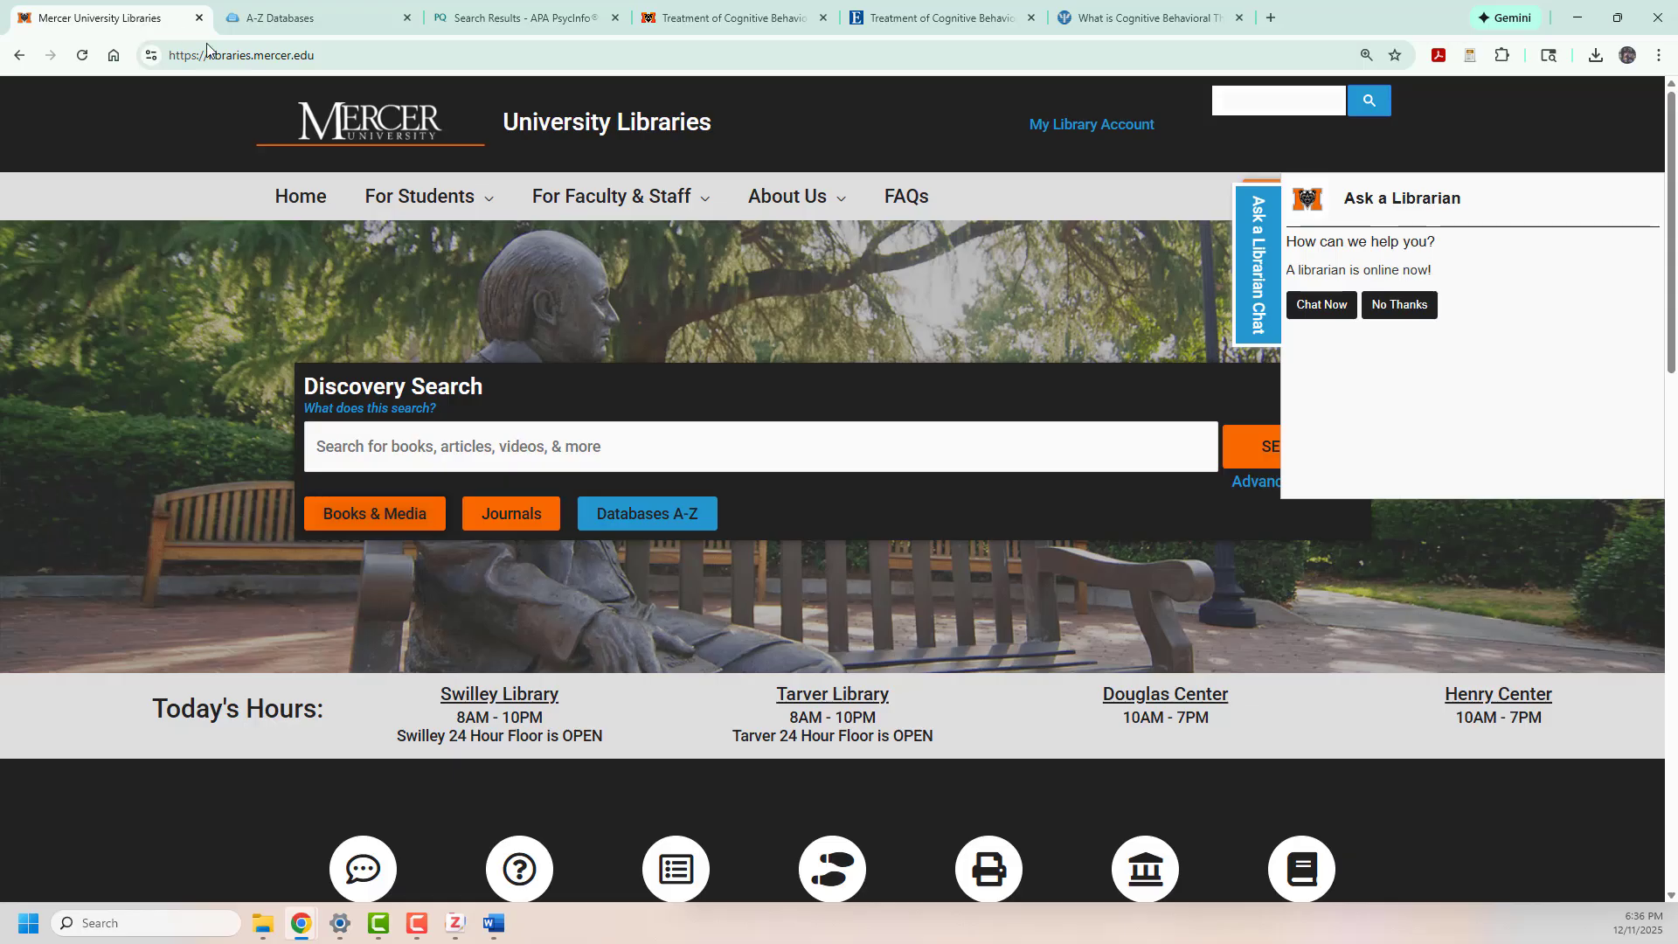
In Chrome, dismiss the librarian chat pop-up on the Mercer University Libraries site and open the Ask a Librarian page.
click(1242, 329)
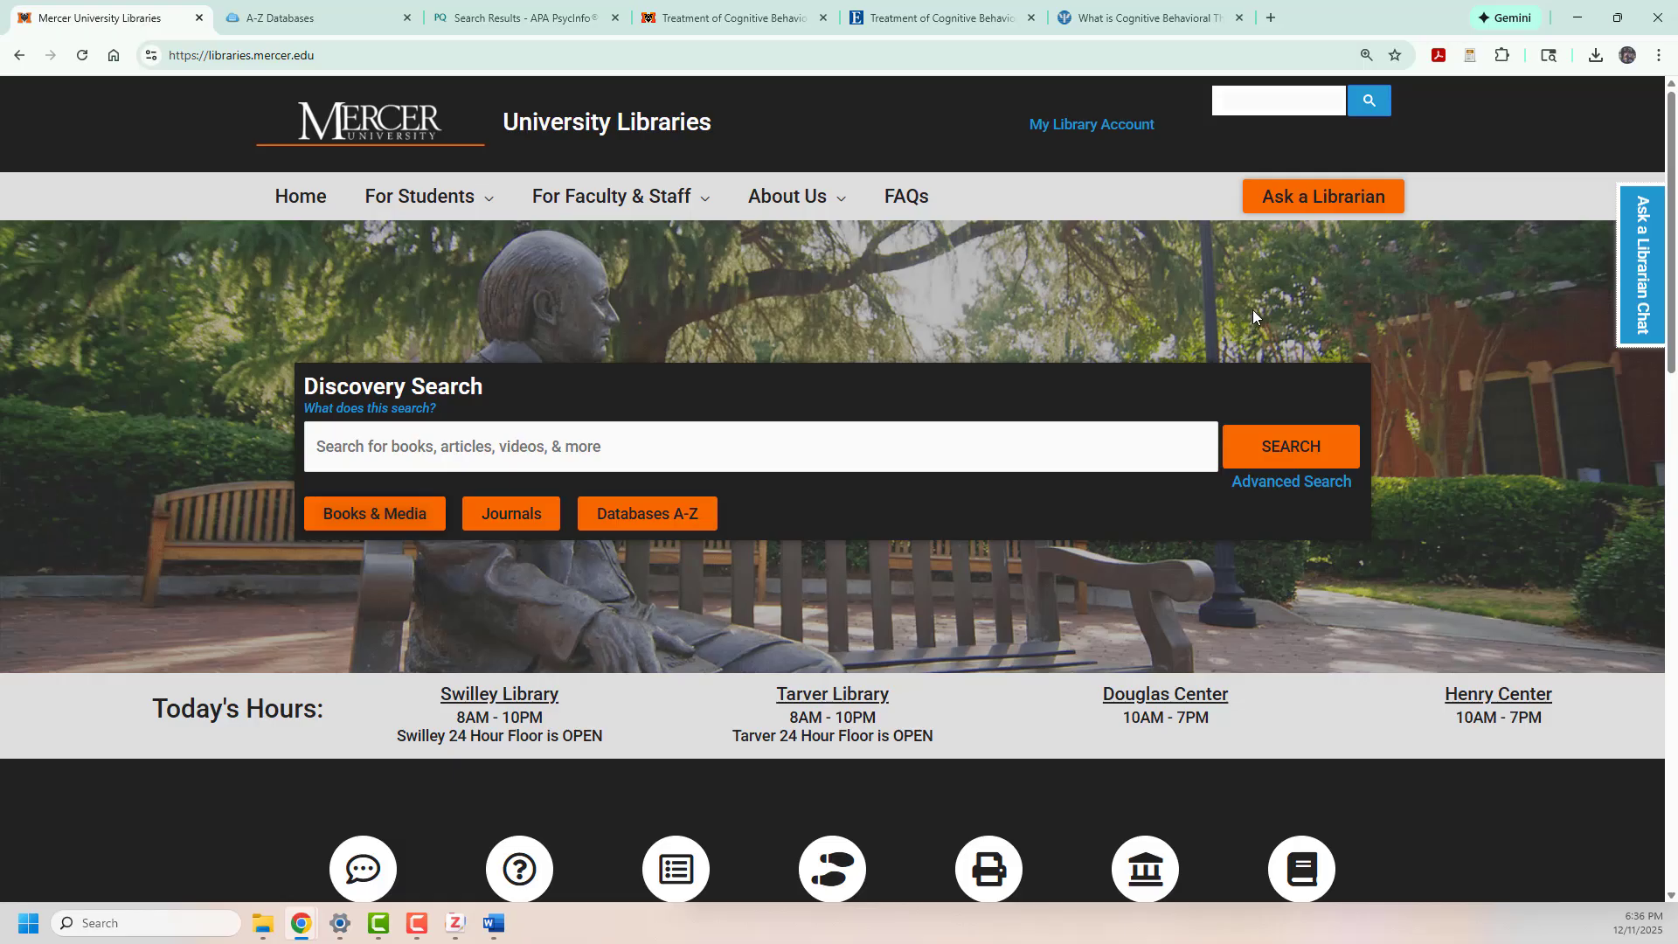
click(1318, 205)
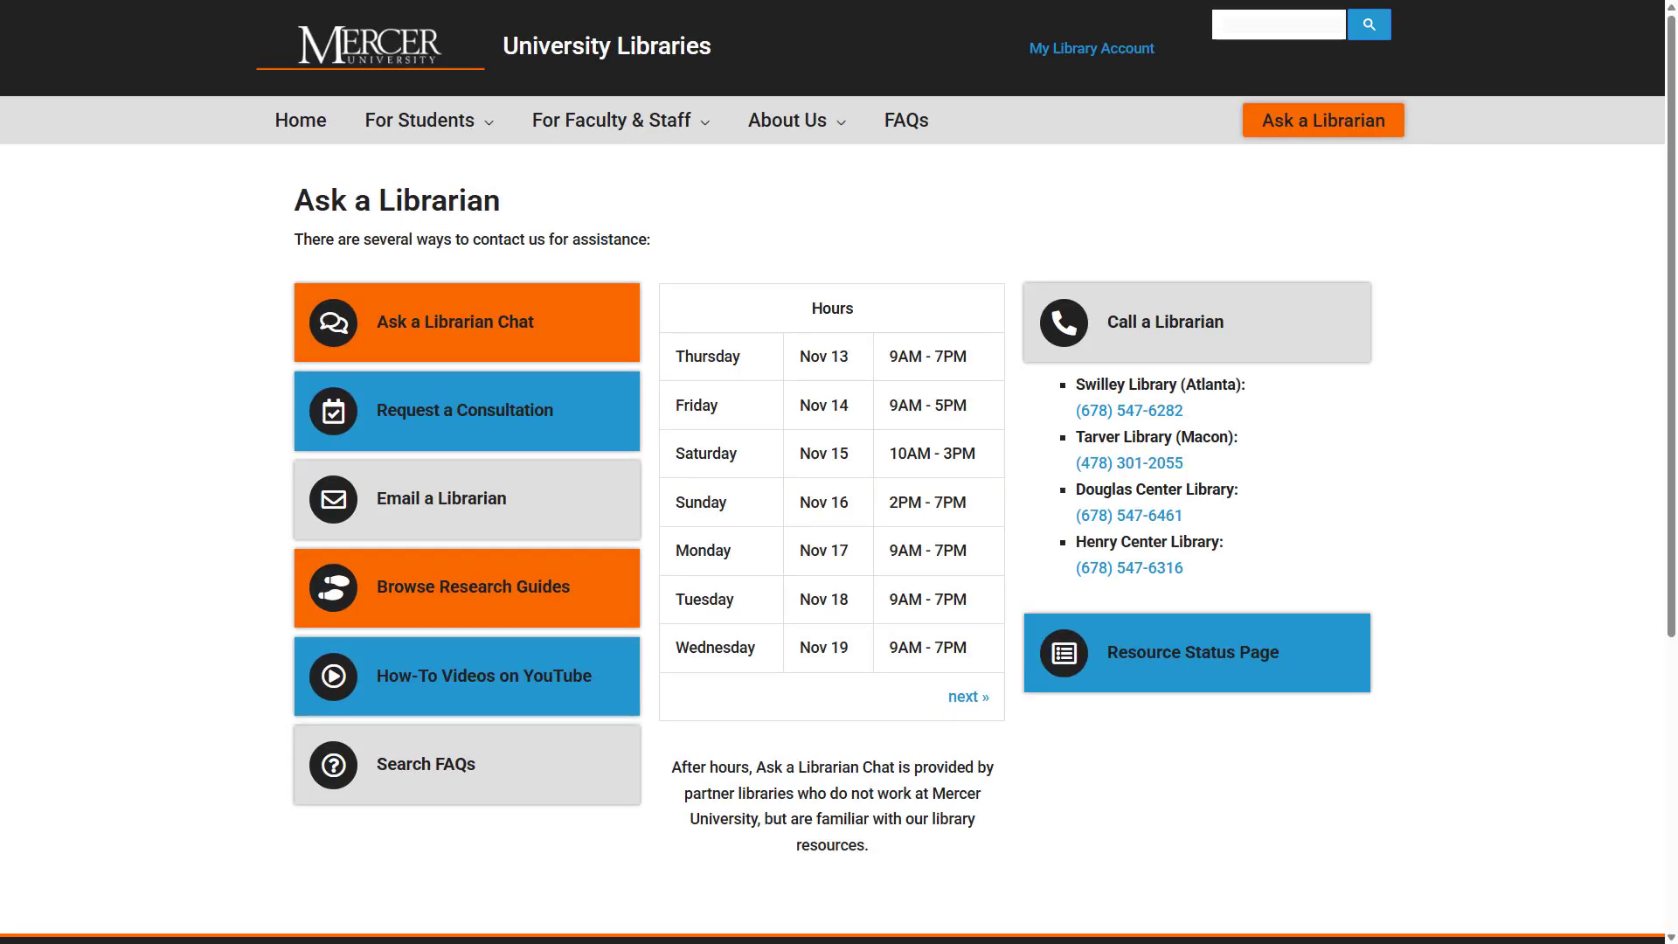